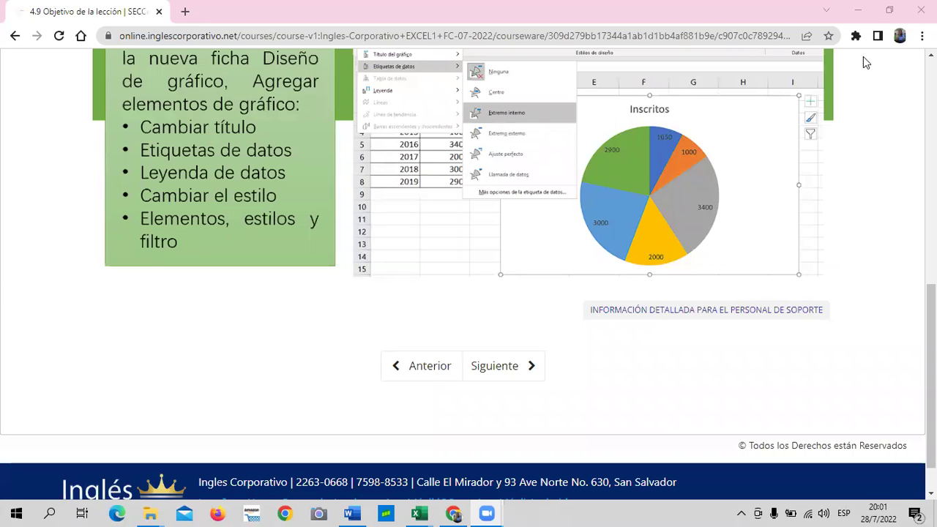
# Move on to lesson 4.10 - Gráficas básicas with Siguiente.
pyautogui.scroll(3, 494, 300)
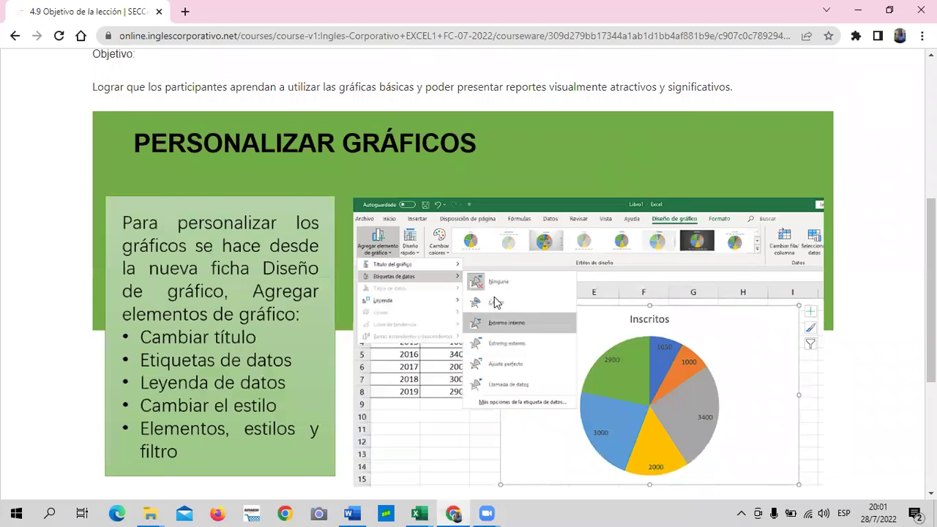
pyautogui.scroll(2, 493, 300)
pyautogui.scroll(2, 492, 302)
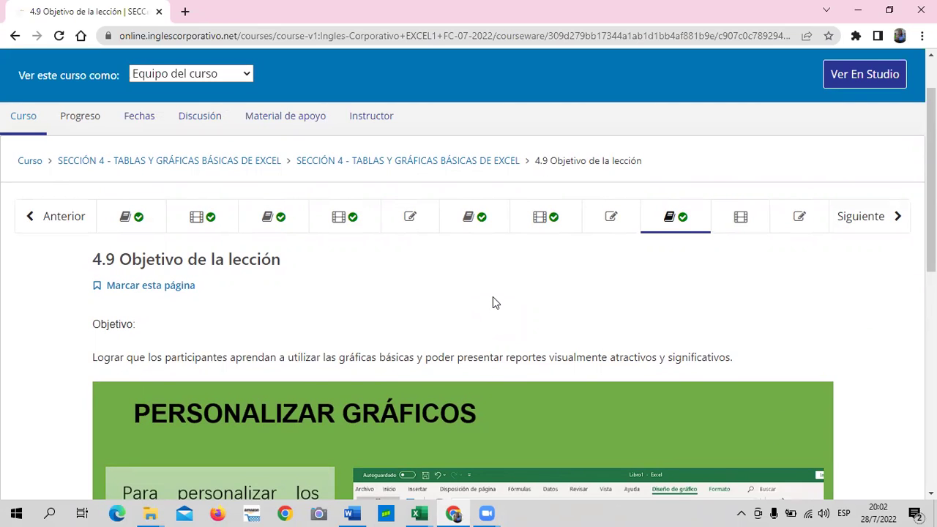
pyautogui.scroll(-1, 492, 296)
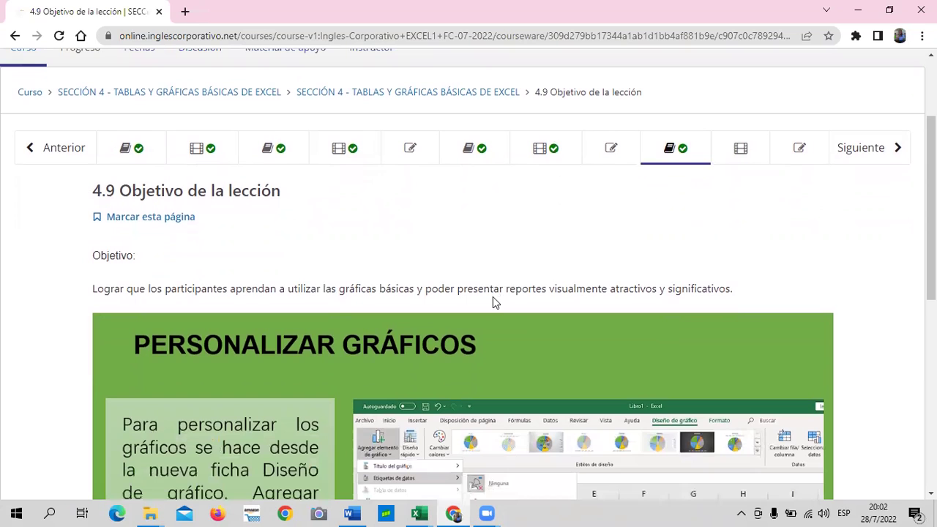
pyautogui.scroll(-3, 645, 335)
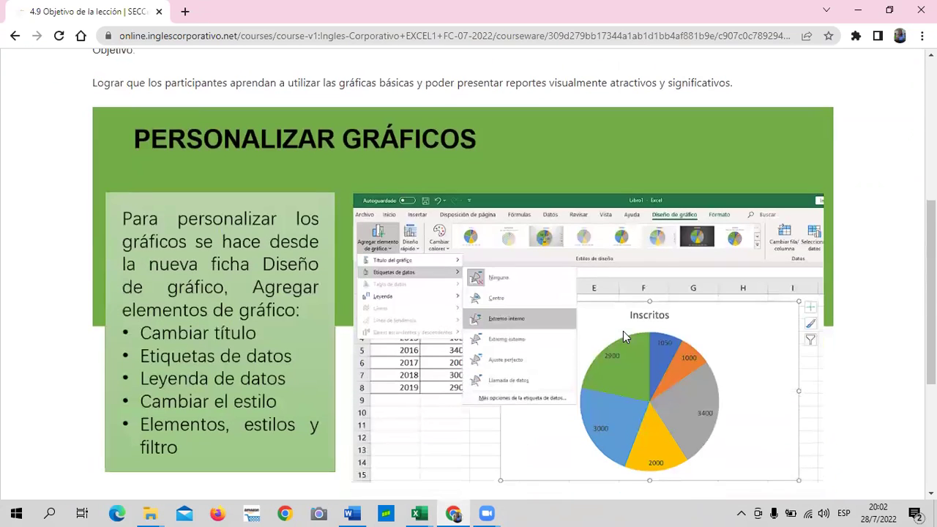
pyautogui.scroll(-1, 249, 298)
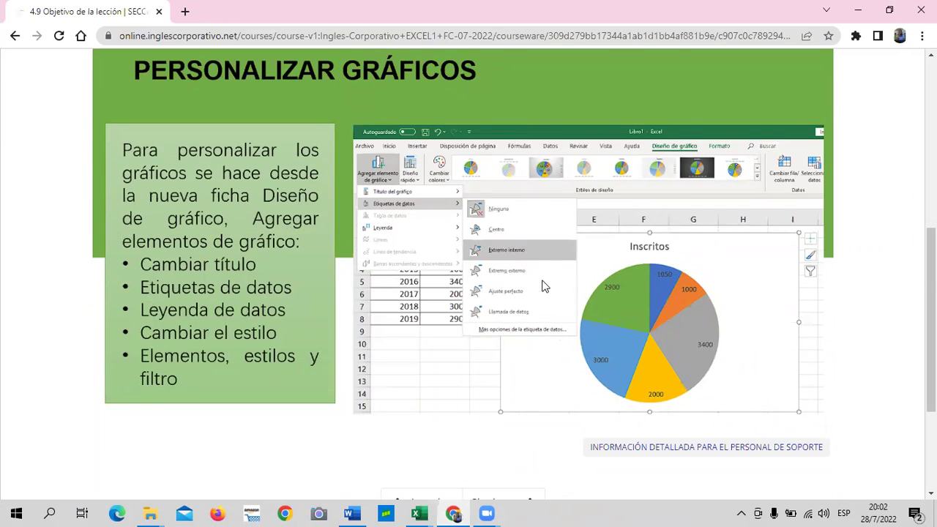
pyautogui.scroll(-2, 544, 286)
pyautogui.scroll(-1, 539, 285)
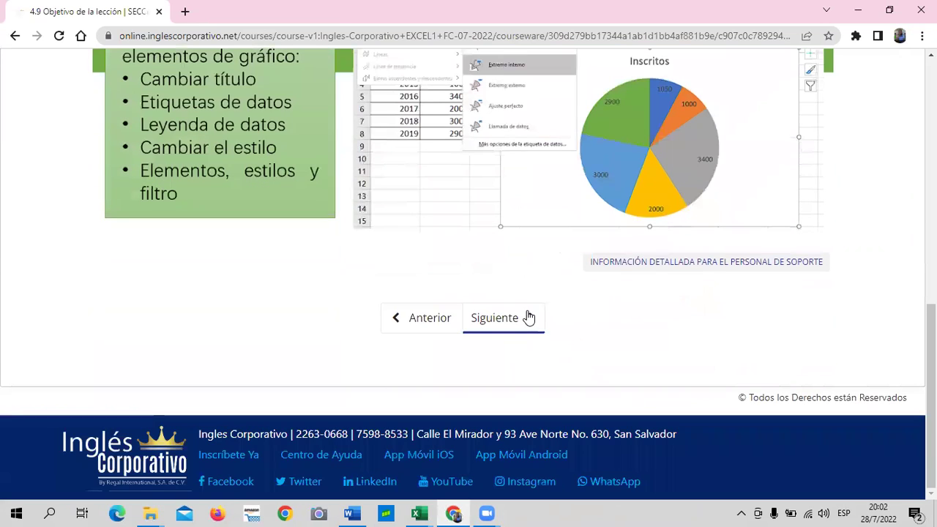
pyautogui.click(505, 317)
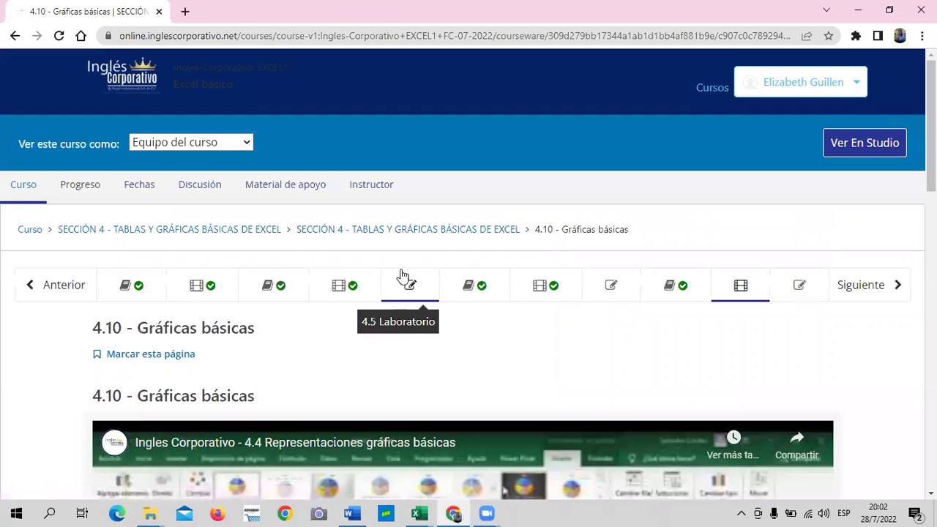
# Scroll down to the lesson's '4.4 Representaciones gráficas básicas' YouTube video.
pyautogui.scroll(-2, 545, 353)
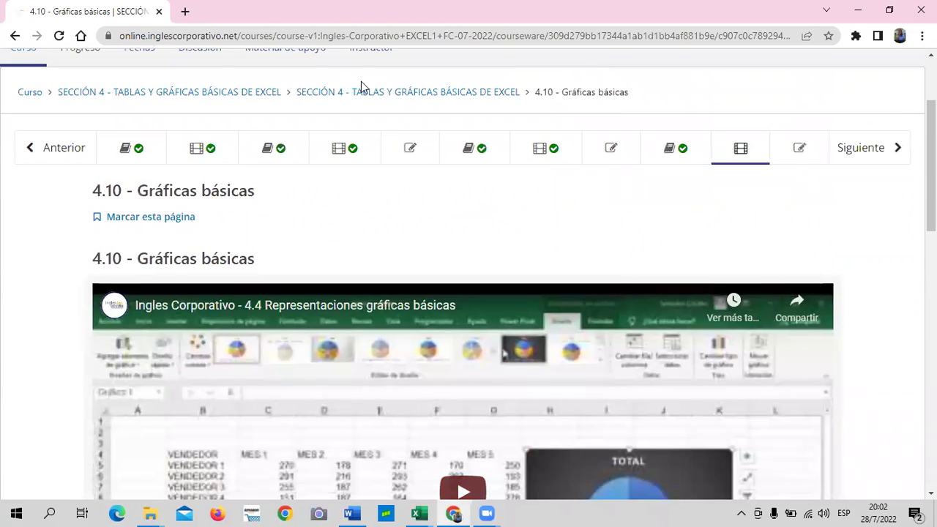
pyautogui.scroll(-1, 391, 209)
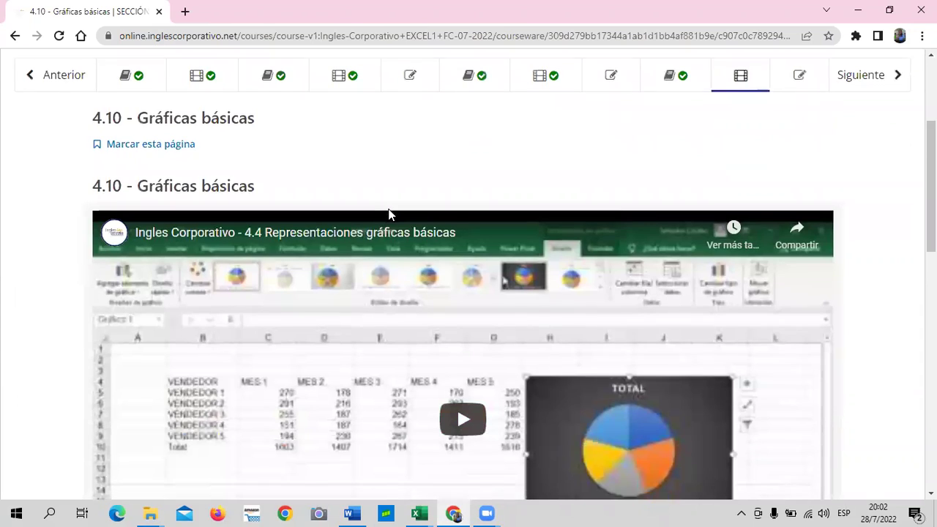
pyautogui.scroll(-2, 385, 213)
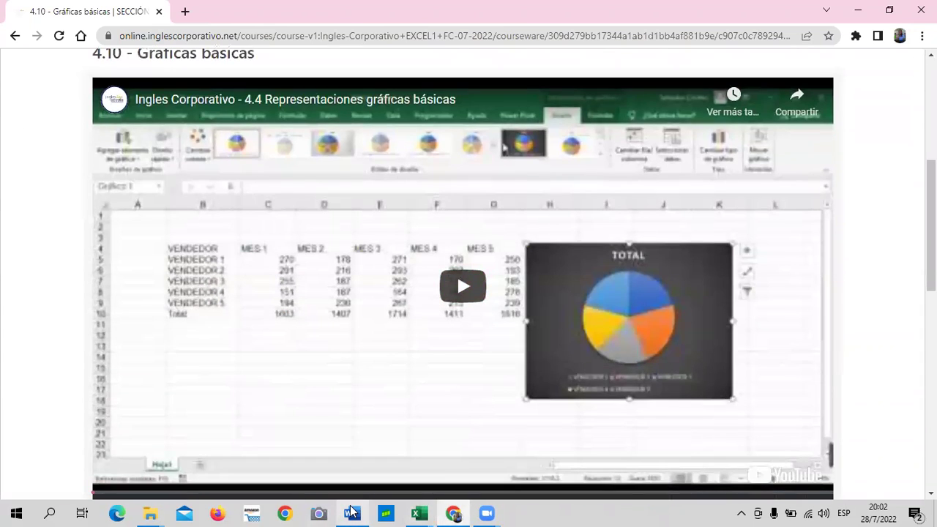
pyautogui.moveTo(352, 512)
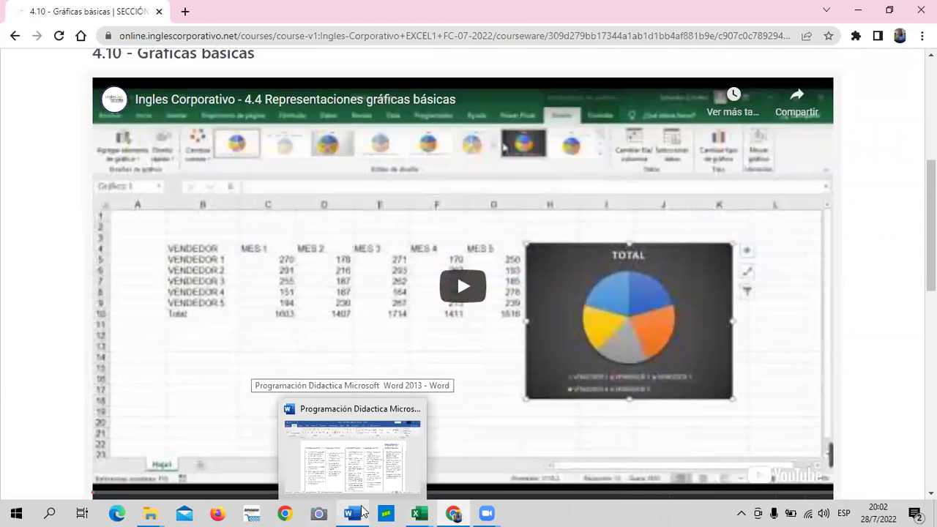
pyautogui.moveTo(415, 412)
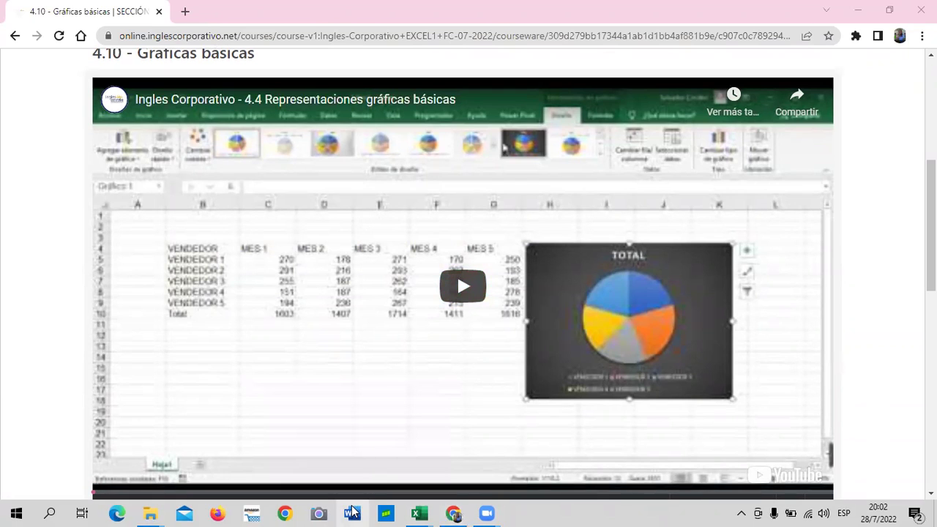
pyautogui.moveTo(410, 510)
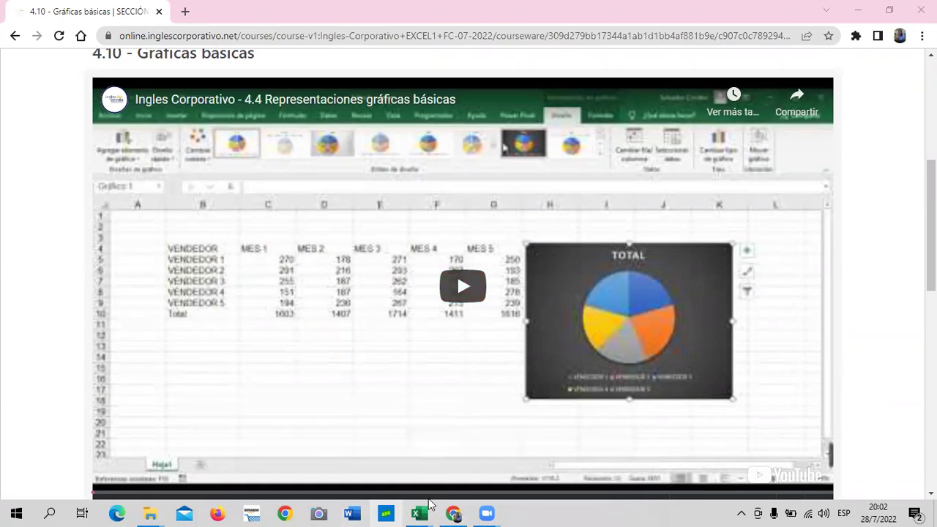
pyautogui.scroll(-2, 501, 359)
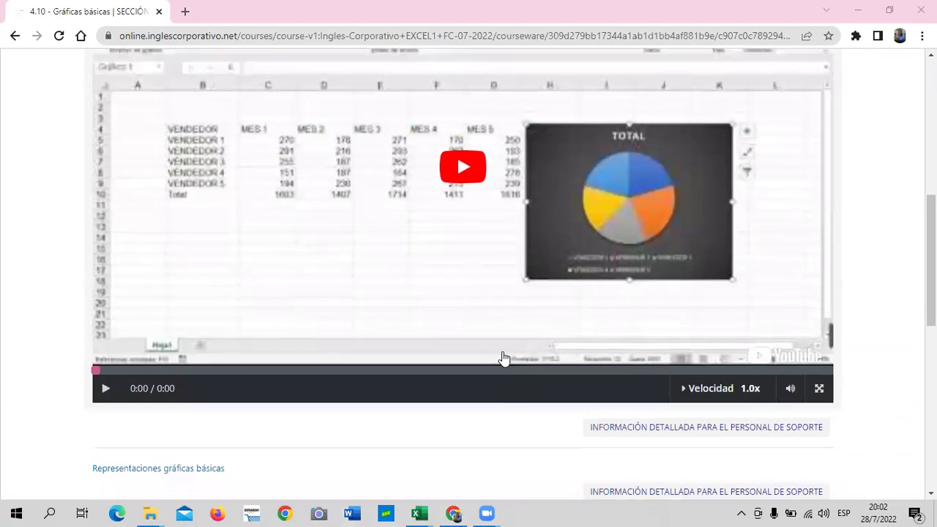
pyautogui.scroll(3, 502, 359)
pyautogui.scroll(-1, 502, 359)
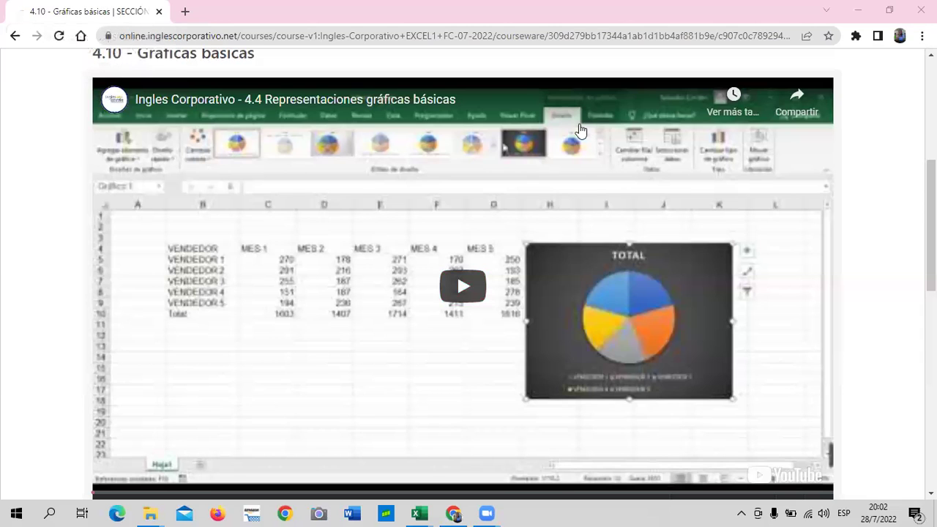
pyautogui.moveTo(114, 98)
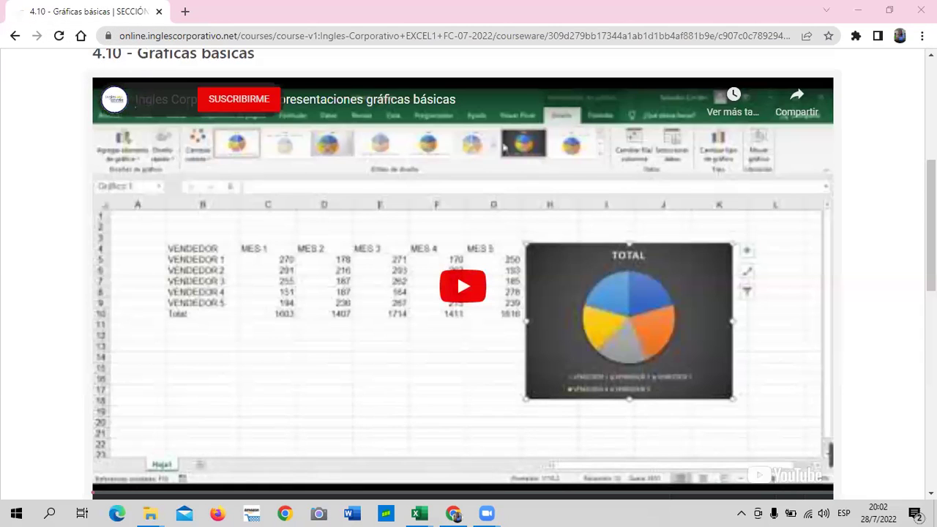
# Play the lesson video and pause it on the five-vendor monthly sales table.
pyautogui.click(457, 283)
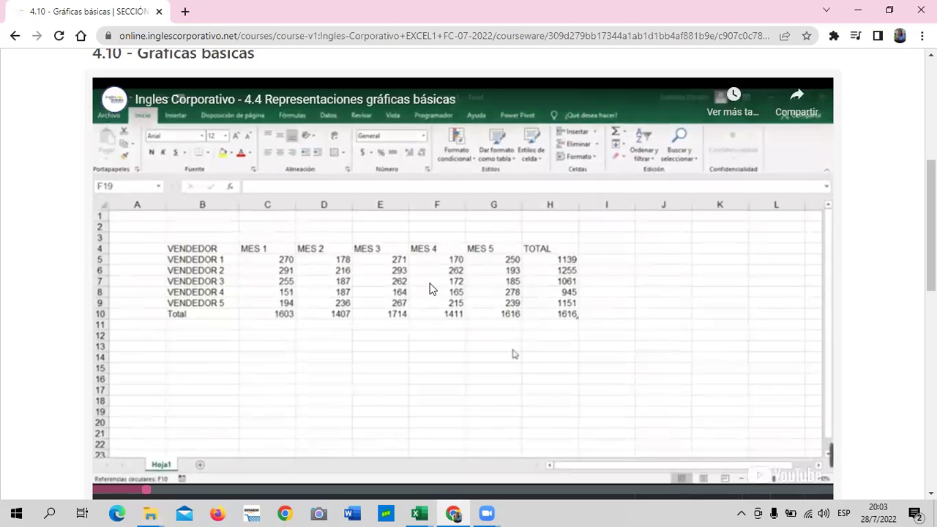
pyautogui.click(429, 288)
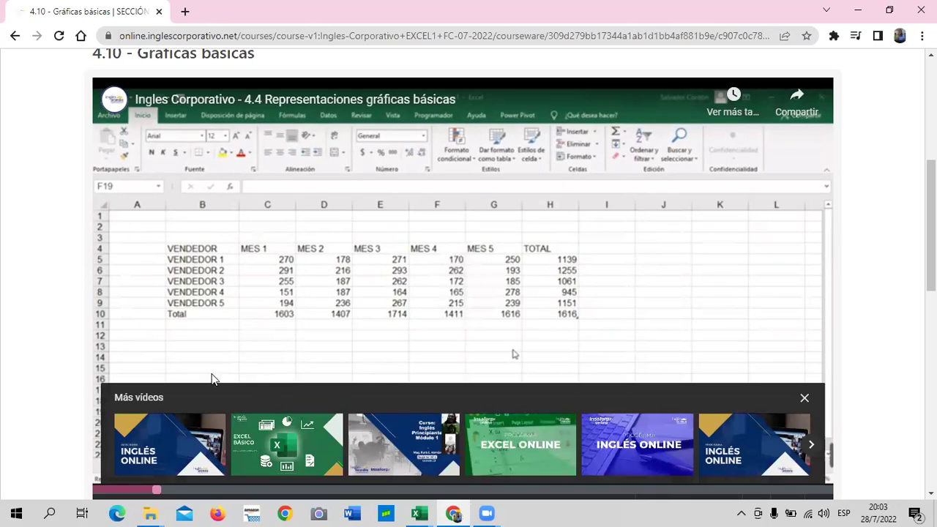
pyautogui.click(470, 291)
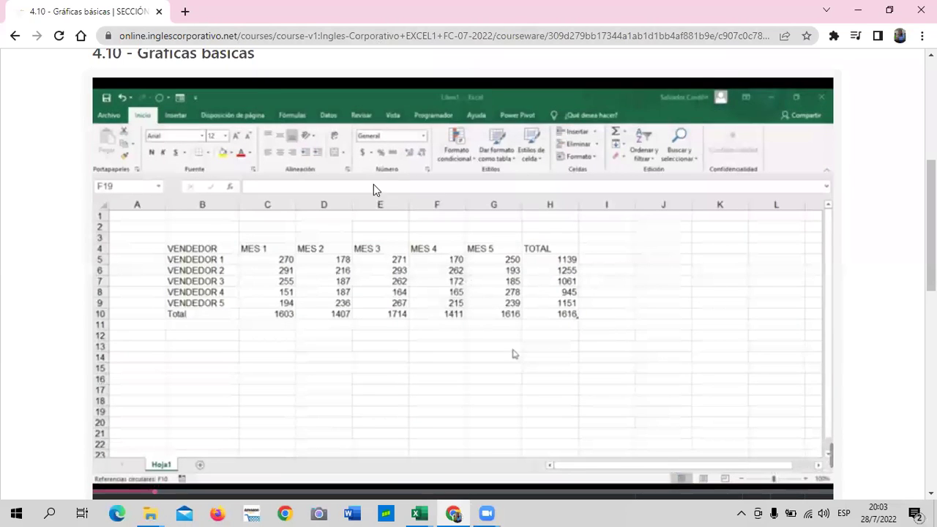
pyautogui.click(446, 284)
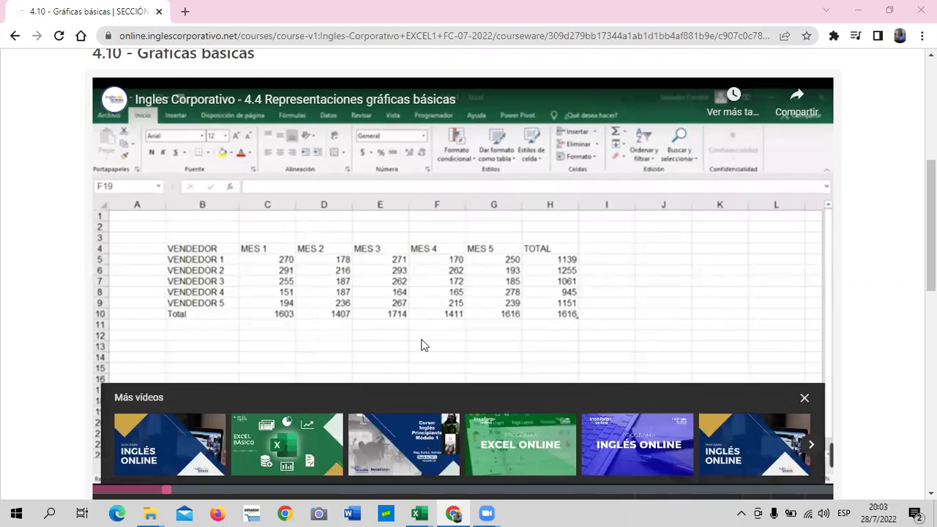
# Resume the '4.4 Representaciones gráficas básicas' video and let it play to the end screen.
pyautogui.click(468, 284)
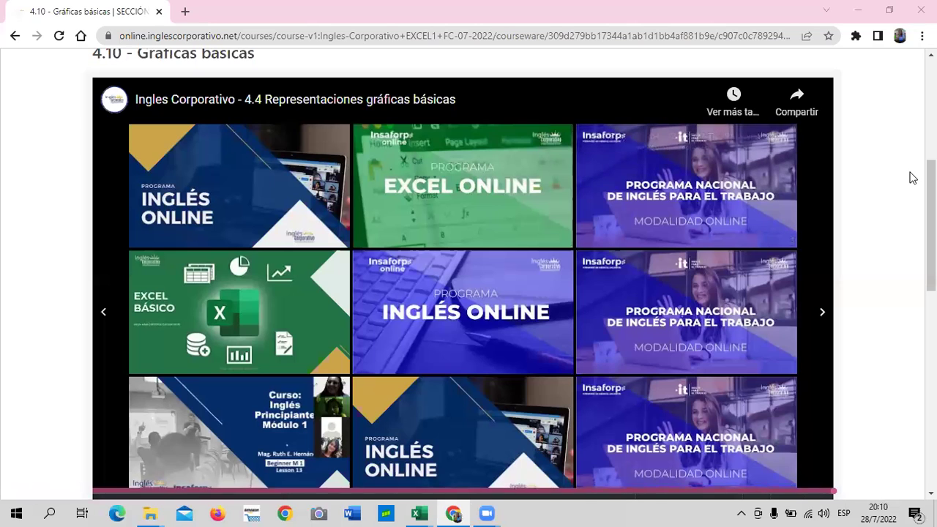
pyautogui.scroll(-3, 895, 186)
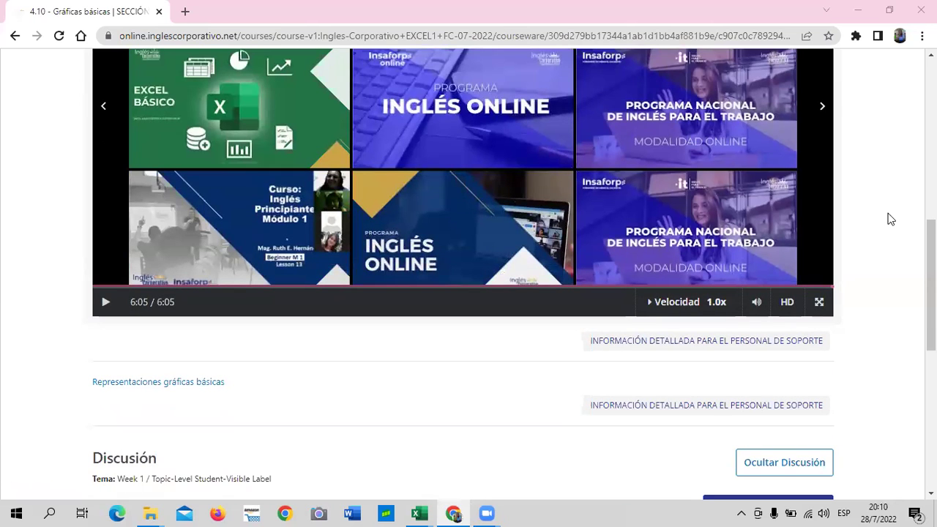
pyautogui.scroll(8, 890, 219)
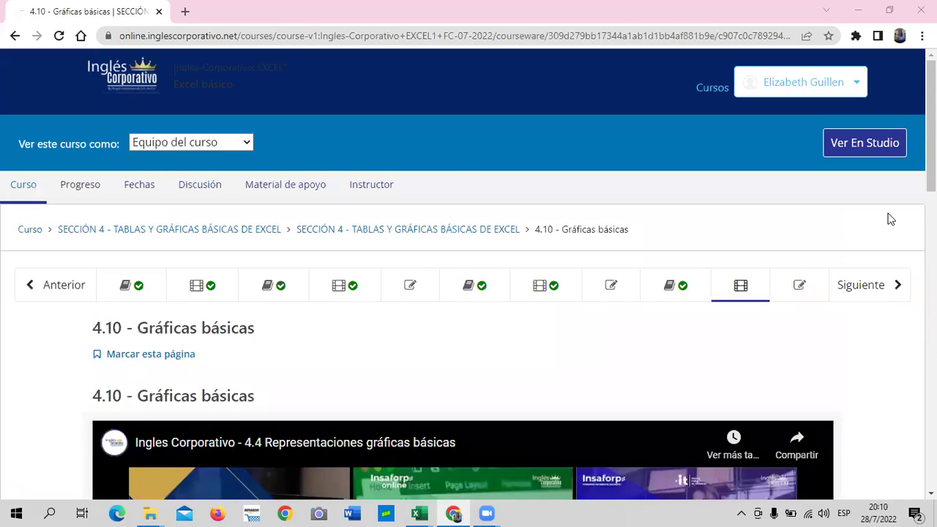
pyautogui.scroll(-5, 889, 218)
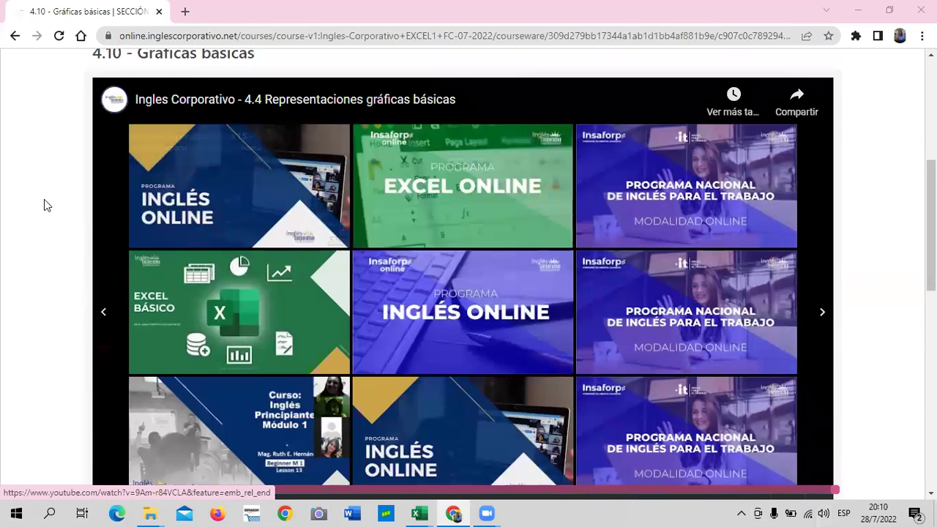
pyautogui.scroll(-1, 43, 199)
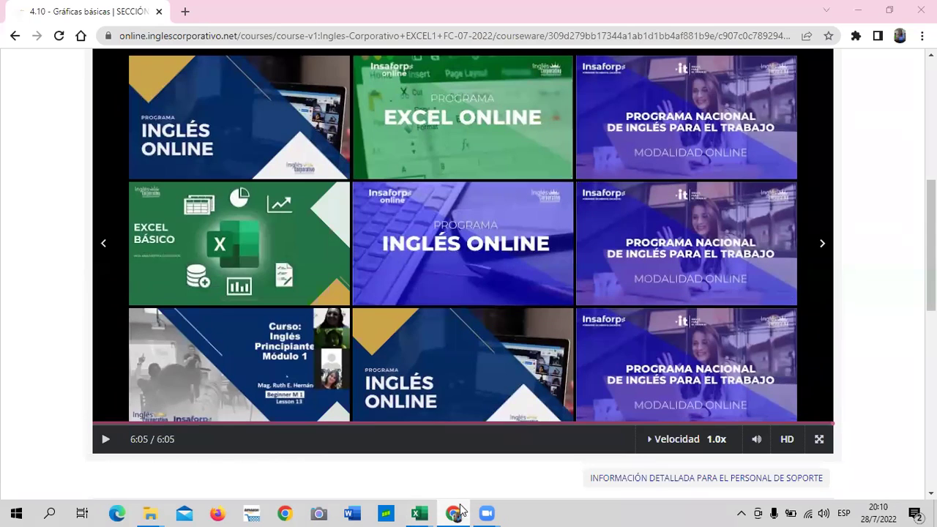
pyautogui.moveTo(412, 506)
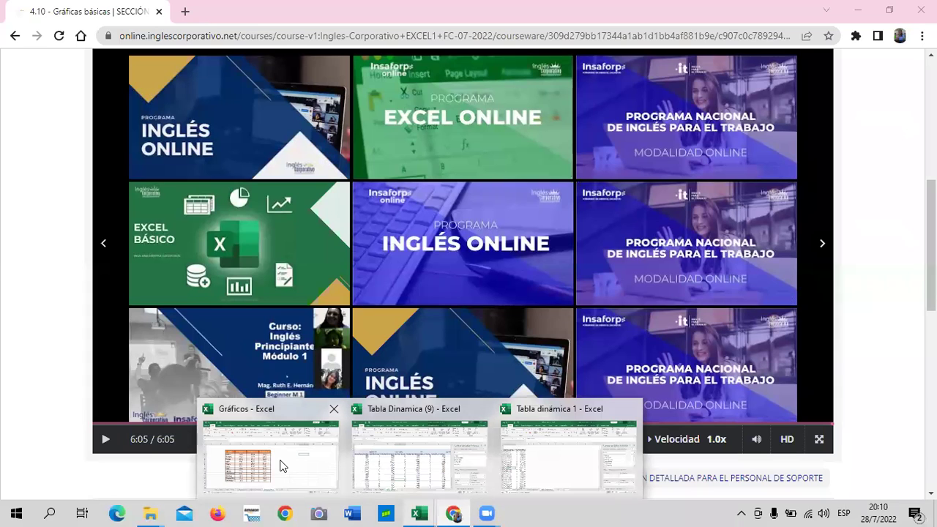
# Switch to the Gráficos workbook's Gráfico de Columna sheet, select F9, and show the Insertar ribbon.
pyautogui.hotkey('alt', 'Tab')
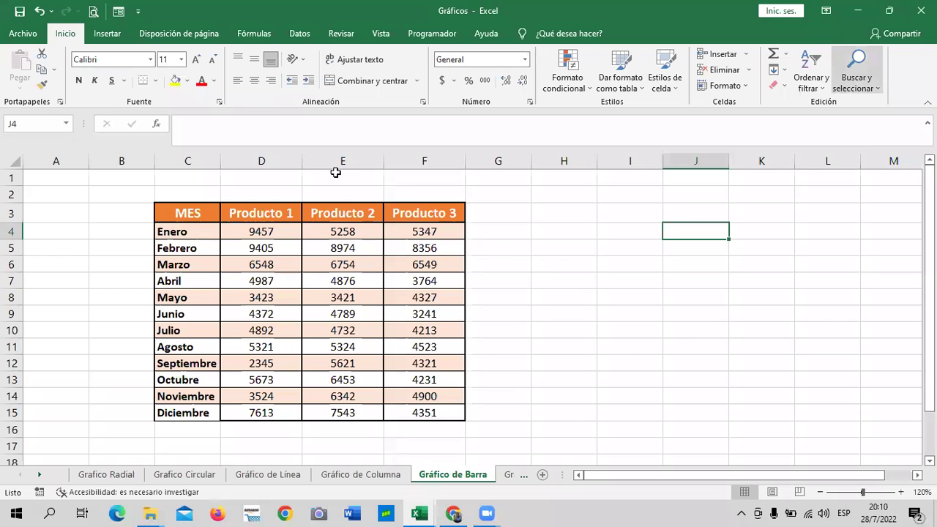
pyautogui.click(39, 475)
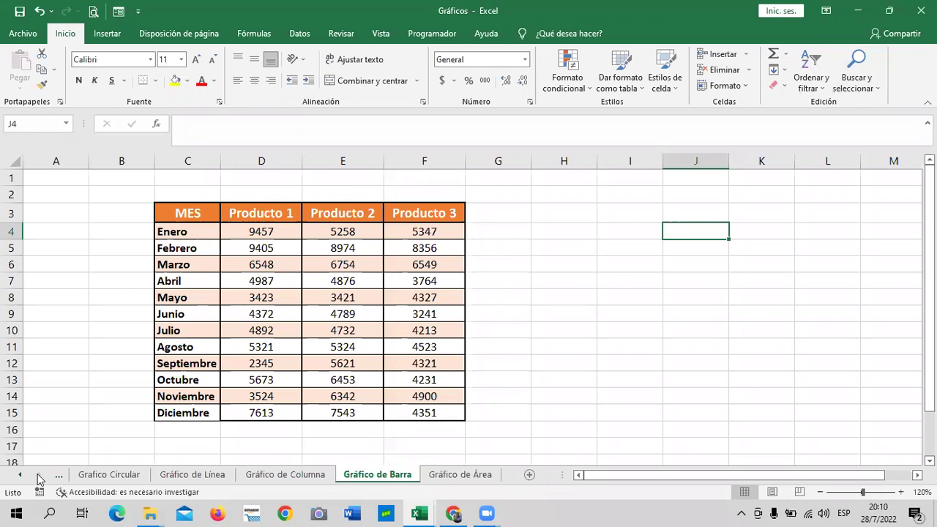
pyautogui.click(303, 477)
pyautogui.click(381, 306)
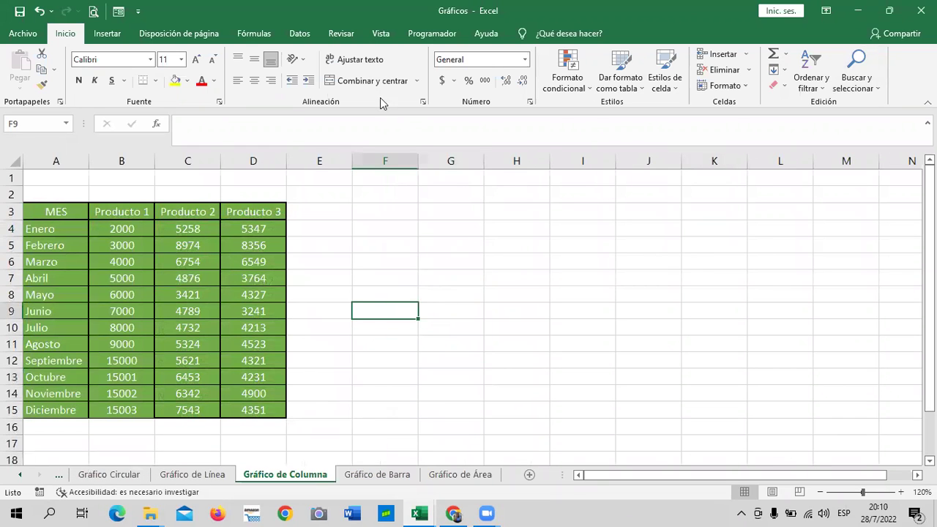
pyautogui.click(110, 35)
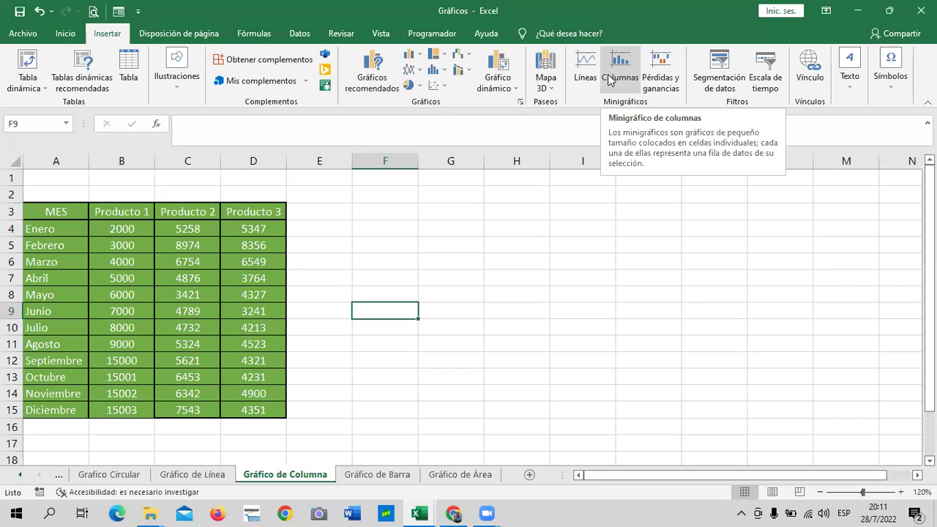
# Create a line sparkline in E4 from January's values in B4:D4.
pyautogui.click(398, 253)
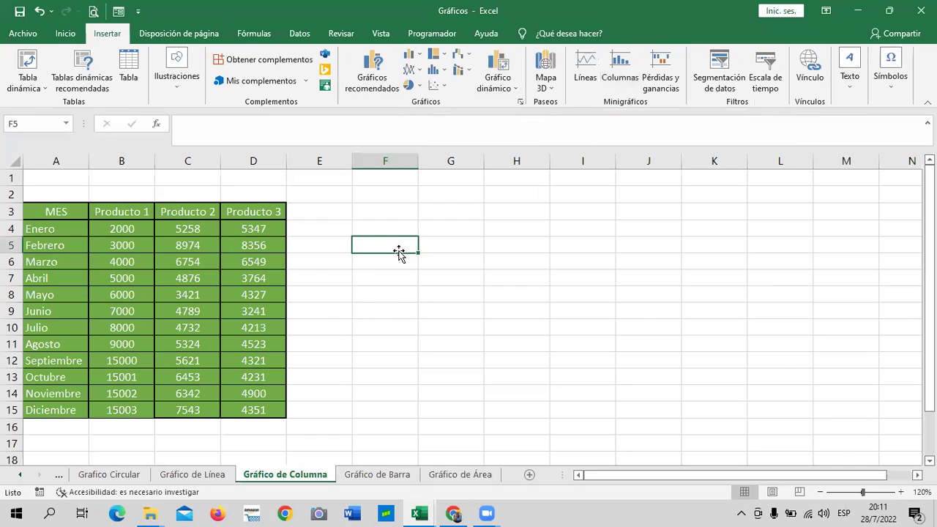
pyautogui.moveTo(150, 229); pyautogui.dragTo(245, 229)
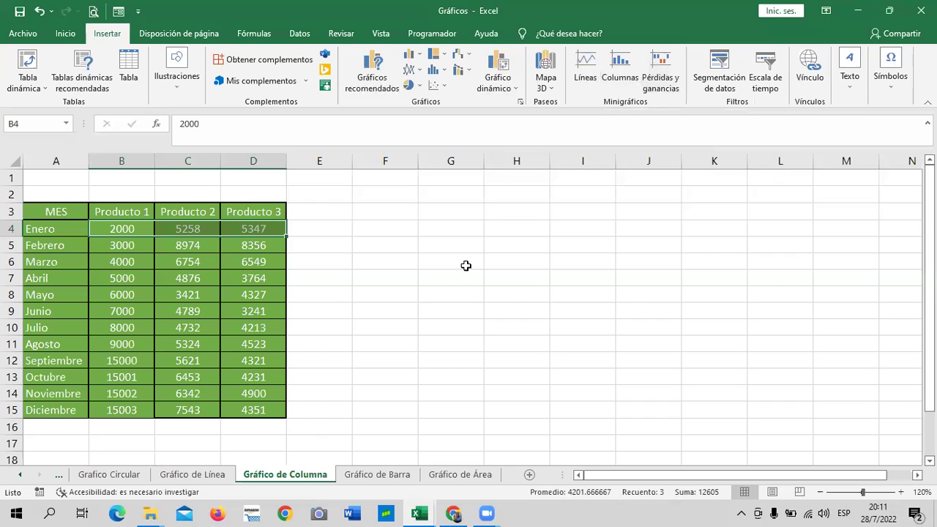
pyautogui.click(461, 276)
pyautogui.click(322, 228)
pyautogui.click(583, 64)
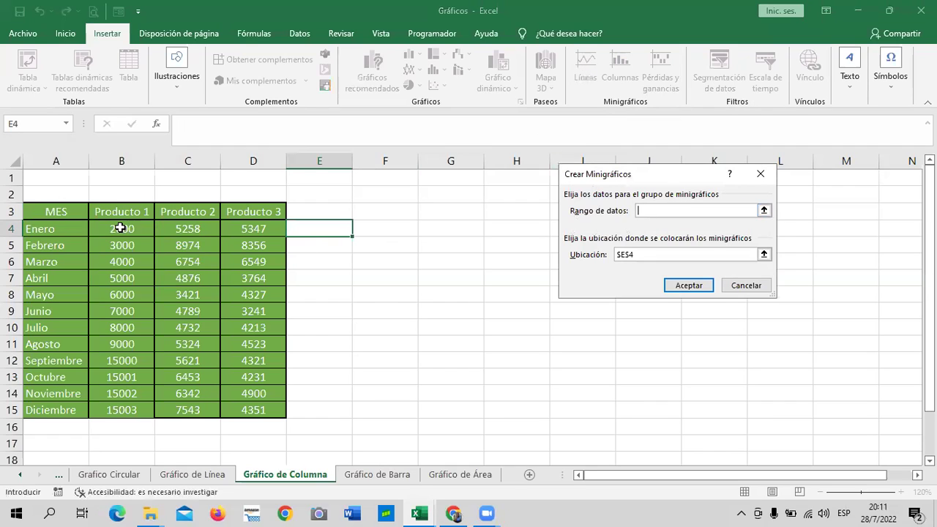
pyautogui.moveTo(123, 228); pyautogui.dragTo(246, 229)
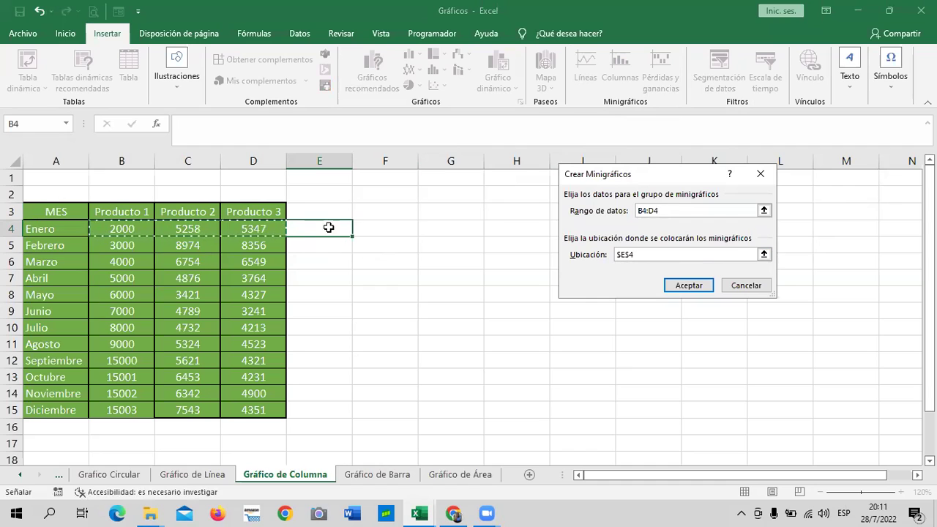
pyautogui.click(691, 287)
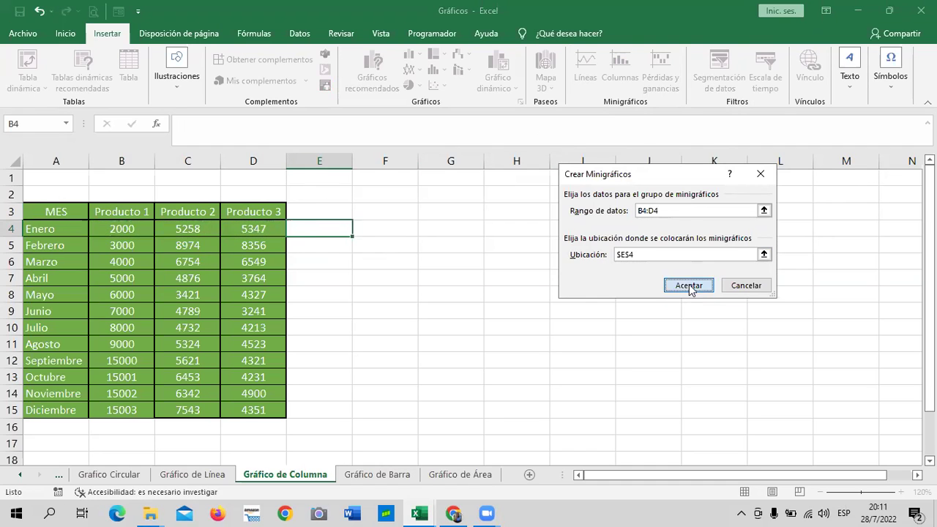
# Change the E4 sparkline to the Columnas type with the black style.
pyautogui.click(627, 274)
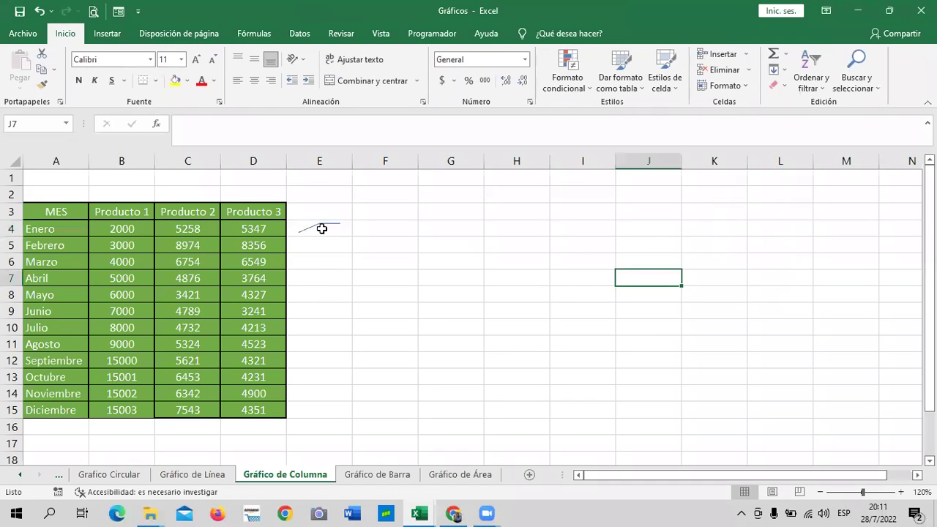
pyautogui.click(324, 228)
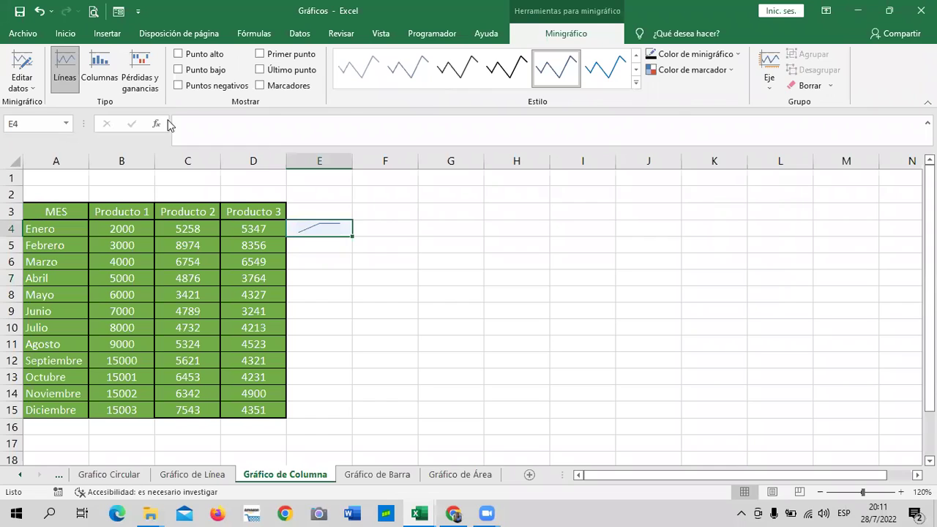
pyautogui.click(100, 68)
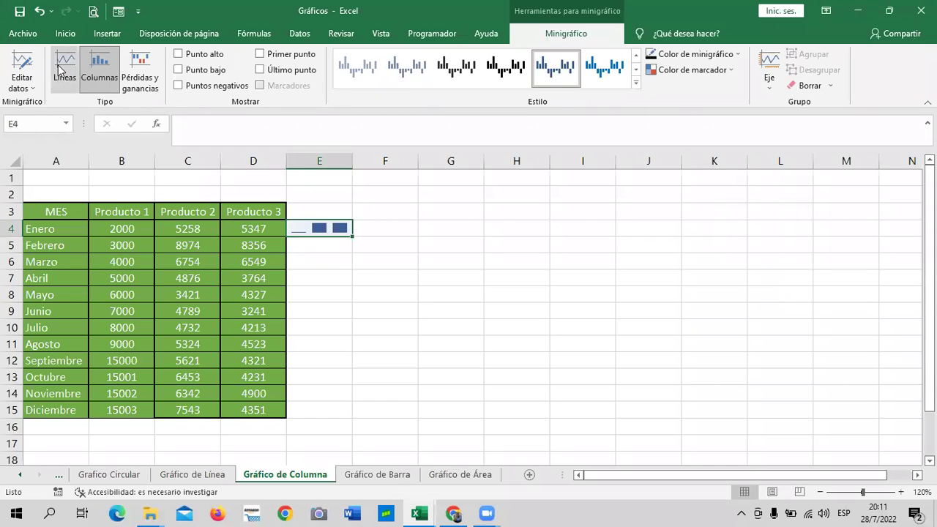
pyautogui.click(146, 66)
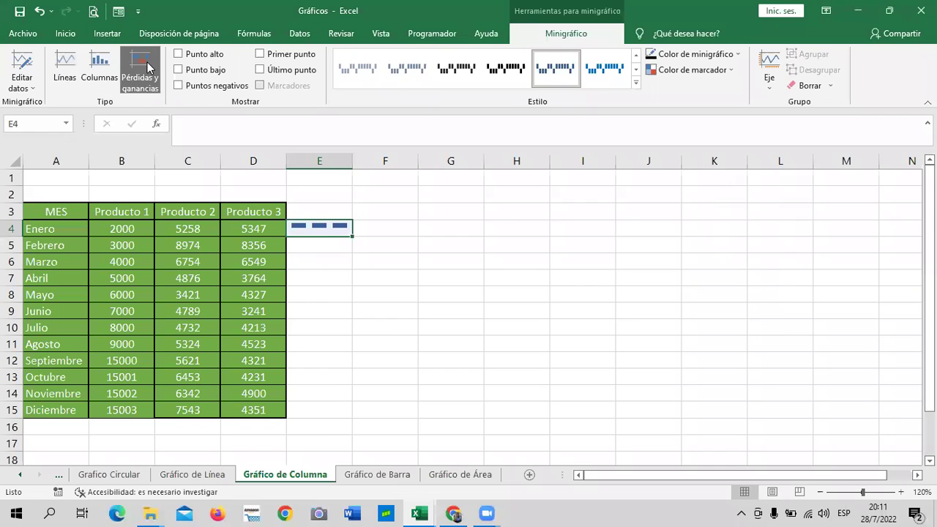
pyautogui.click(67, 69)
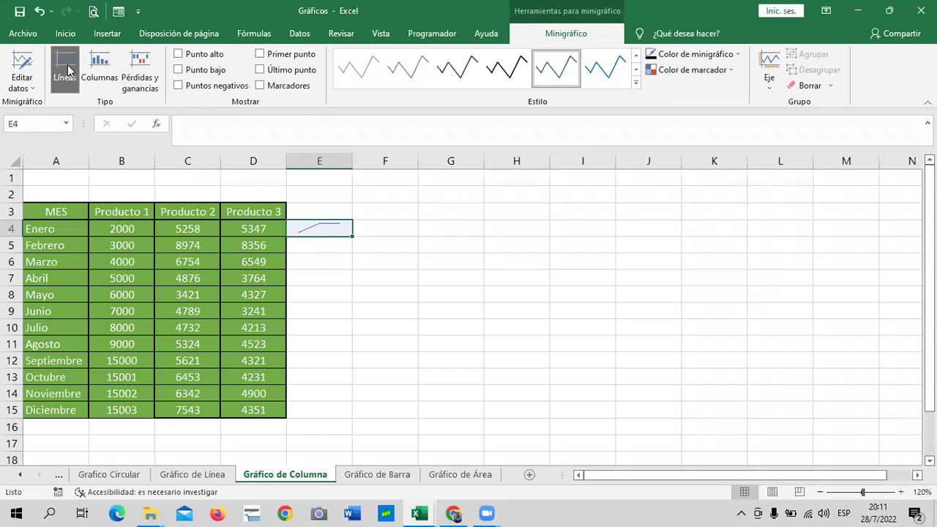
pyautogui.click(103, 69)
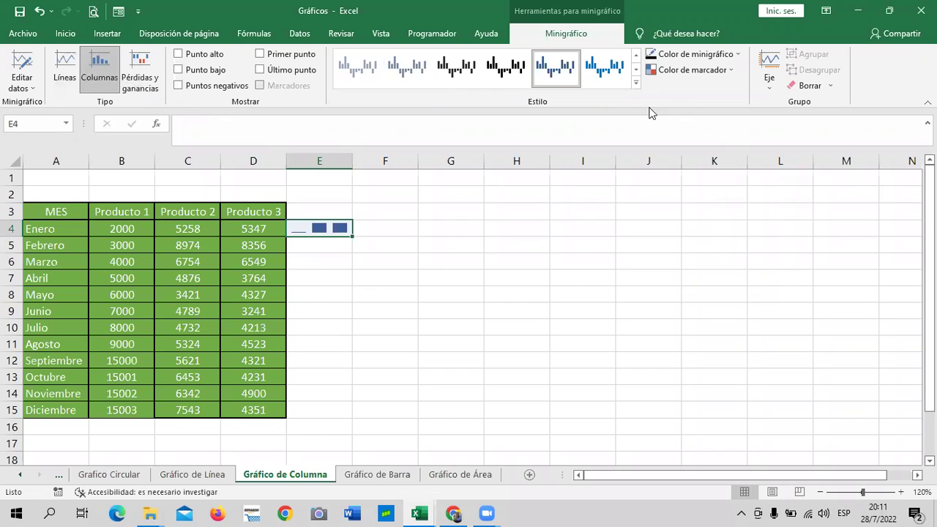
pyautogui.click(506, 68)
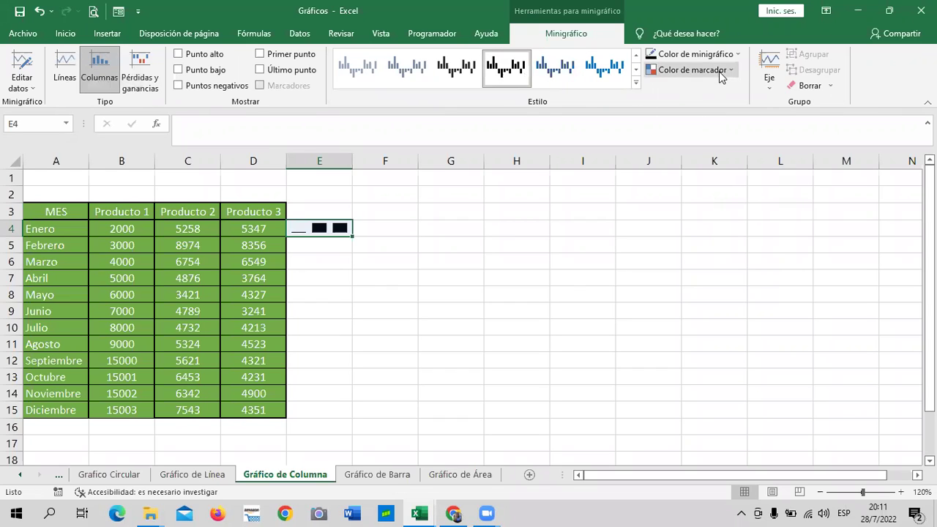
# Reselect E4 a few times to check the black column sparkline.
pyautogui.click(466, 272)
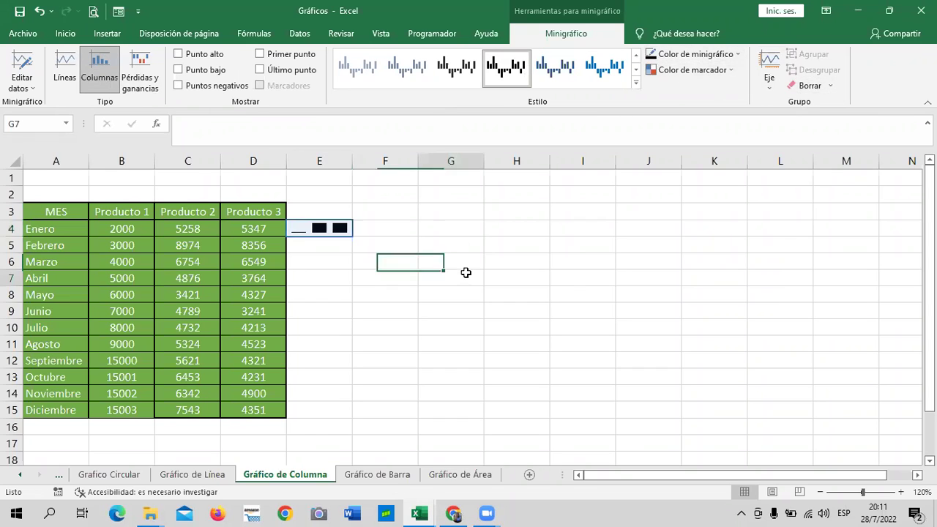
pyautogui.click(326, 228)
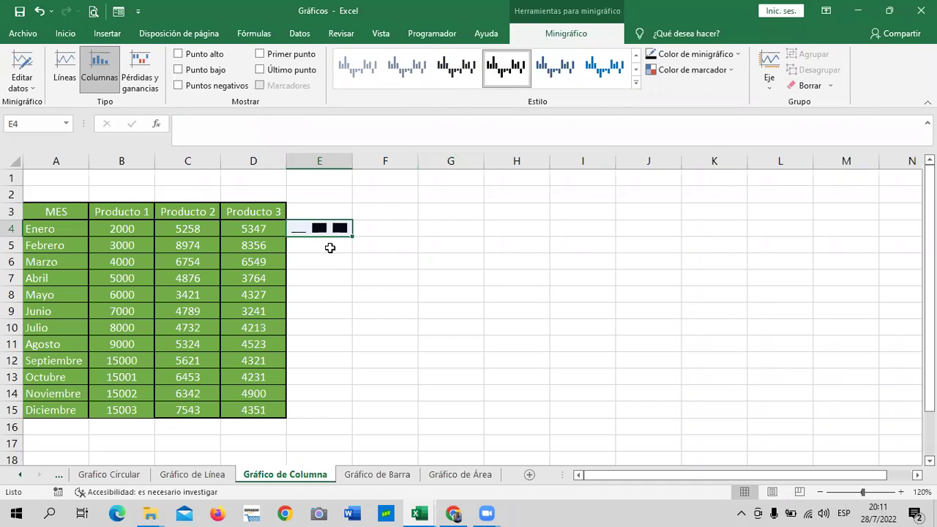
pyautogui.click(327, 245)
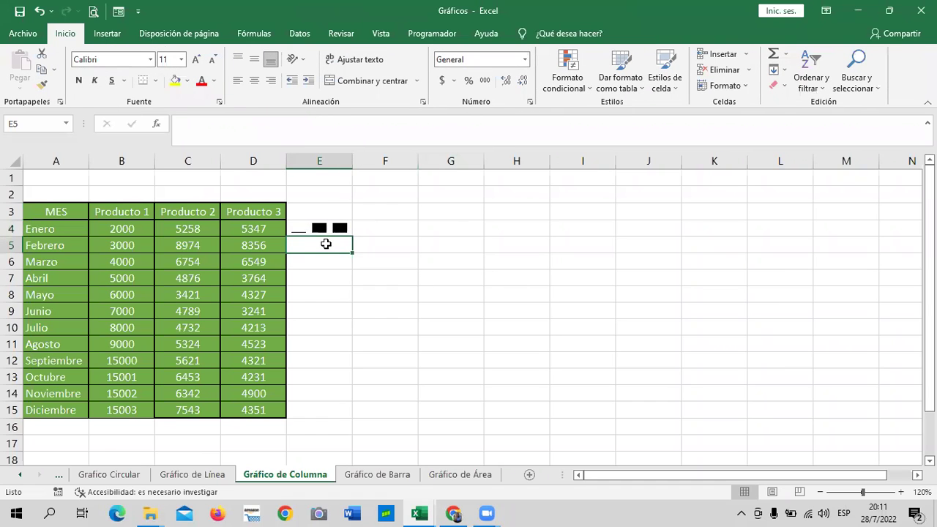
pyautogui.click(450, 242)
pyautogui.click(327, 227)
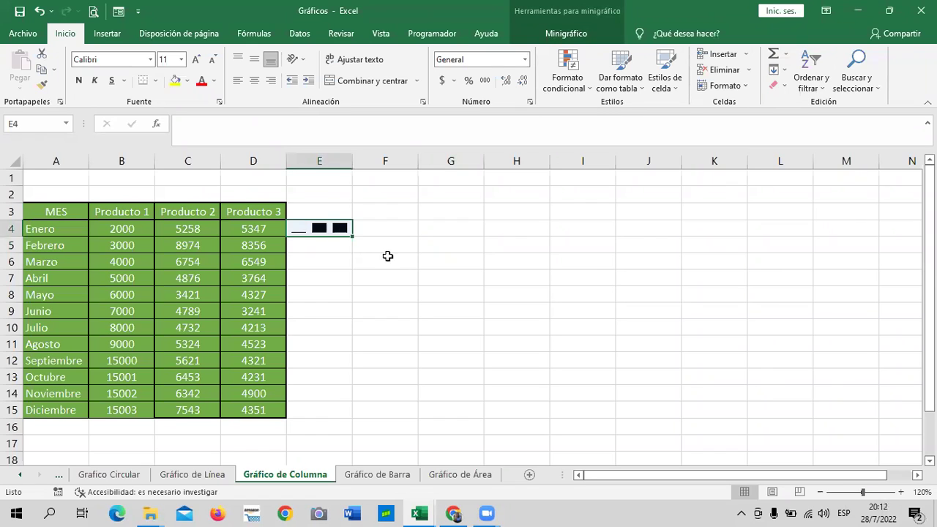
pyautogui.click(387, 255)
# Merge E4:G4 so the sparkline spans three columns.
pyautogui.click(324, 227)
pyautogui.moveTo(378, 247); pyautogui.dragTo(410, 263)
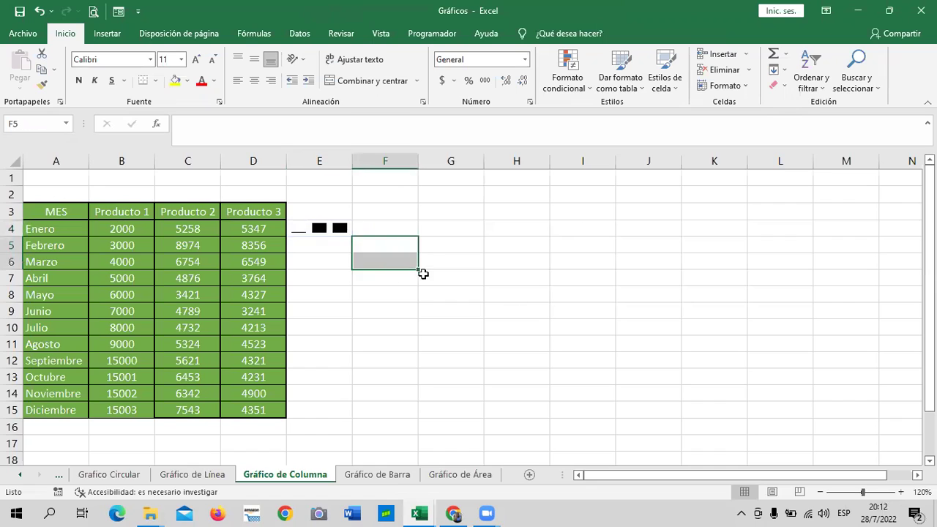
pyautogui.click(582, 311)
pyautogui.moveTo(318, 226); pyautogui.dragTo(439, 226)
pyautogui.click(373, 81)
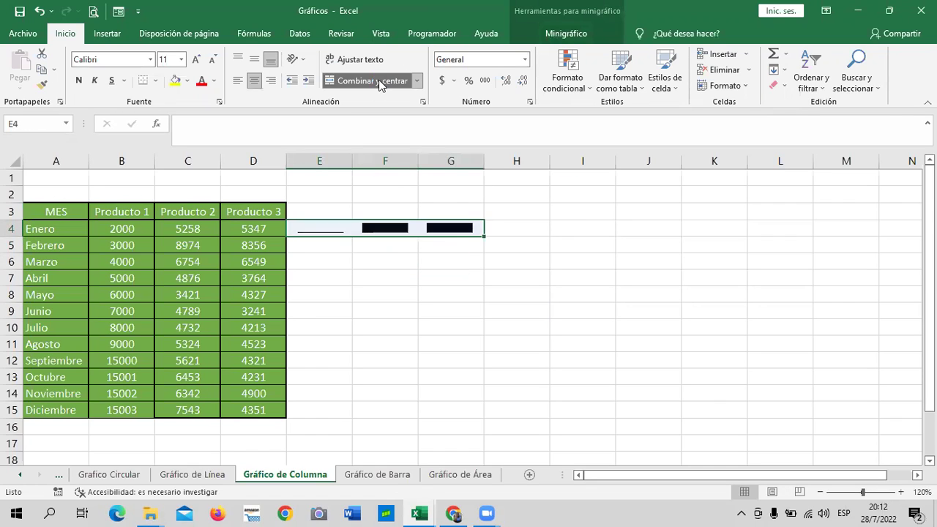
pyautogui.moveTo(450, 311); pyautogui.dragTo(451, 295)
pyautogui.click(382, 278)
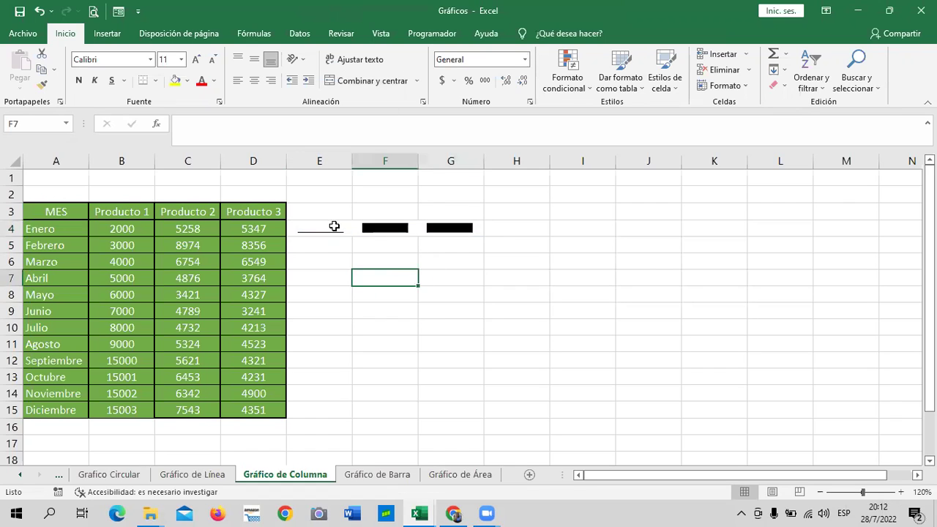
# Replace that merge with E4:G5 merged into one larger sparkline cell.
pyautogui.moveTo(334, 229); pyautogui.dragTo(359, 249)
pyautogui.click(377, 82)
pyautogui.click(377, 82)
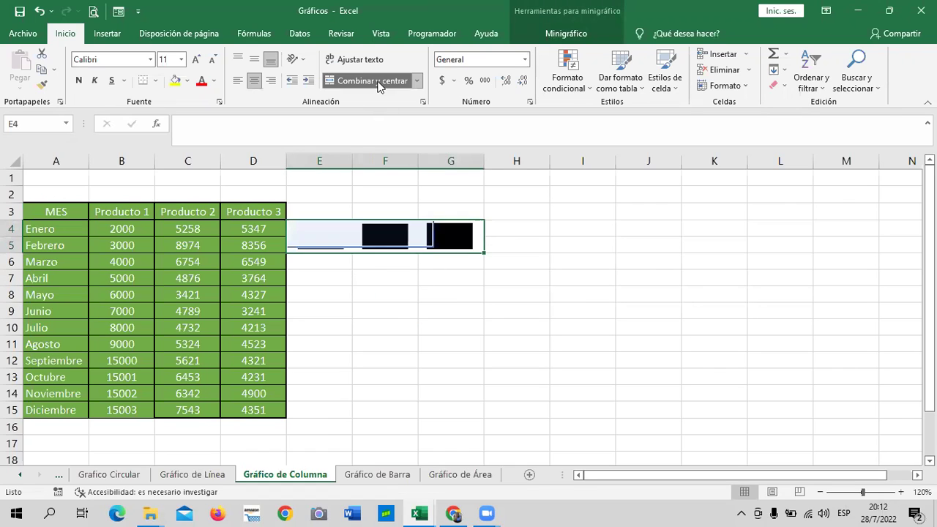
pyautogui.click(545, 289)
pyautogui.moveTo(352, 312); pyautogui.dragTo(478, 365)
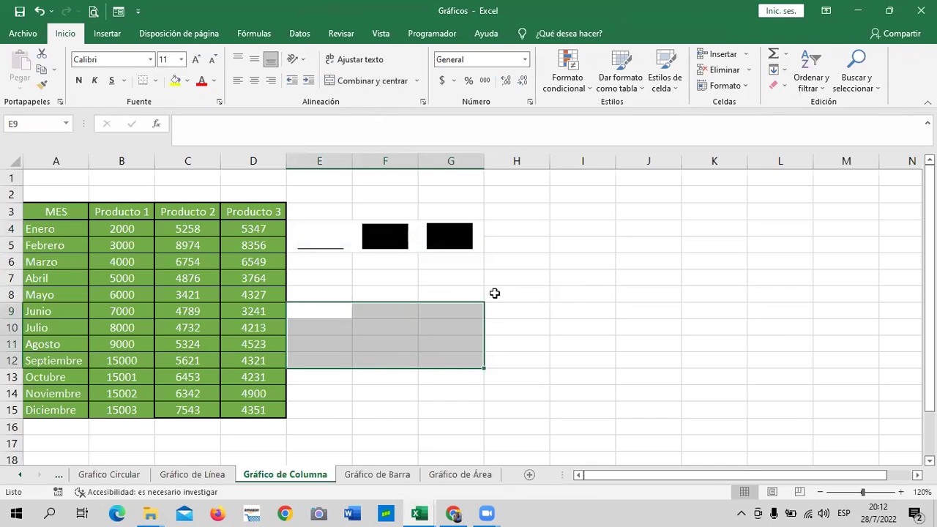
pyautogui.click(495, 293)
pyautogui.moveTo(352, 315); pyautogui.dragTo(474, 340)
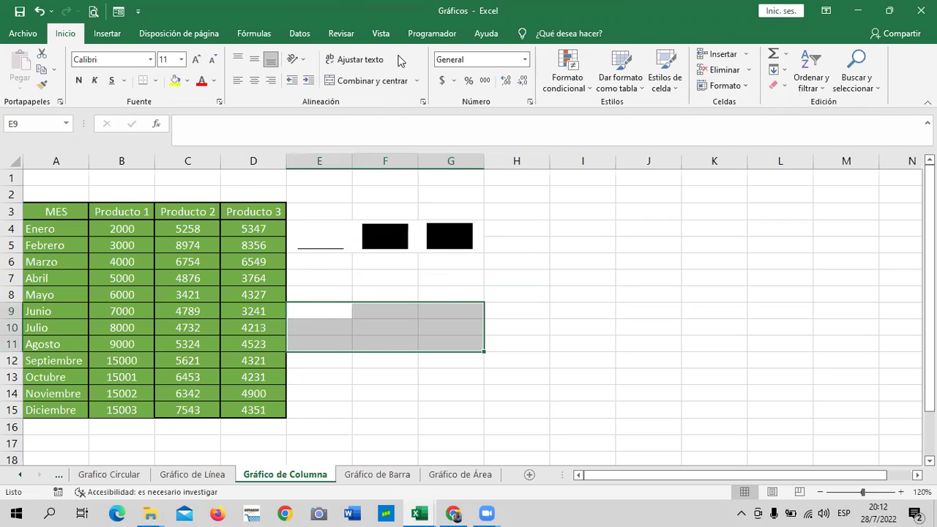
pyautogui.click(529, 325)
# Reselect the merged E4:G5 cell and bring up its sparkline options.
pyautogui.click(418, 231)
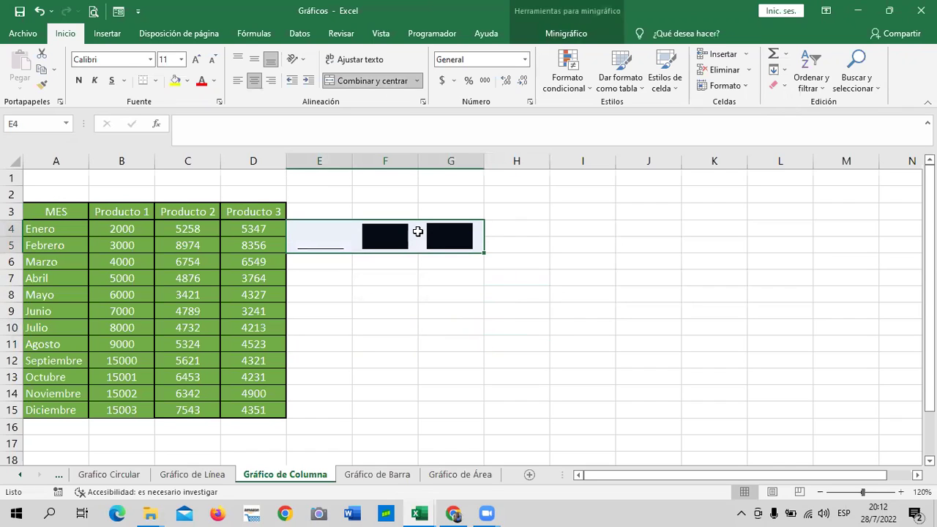
pyautogui.click(560, 344)
pyautogui.click(456, 235)
pyautogui.doubleClick(456, 234)
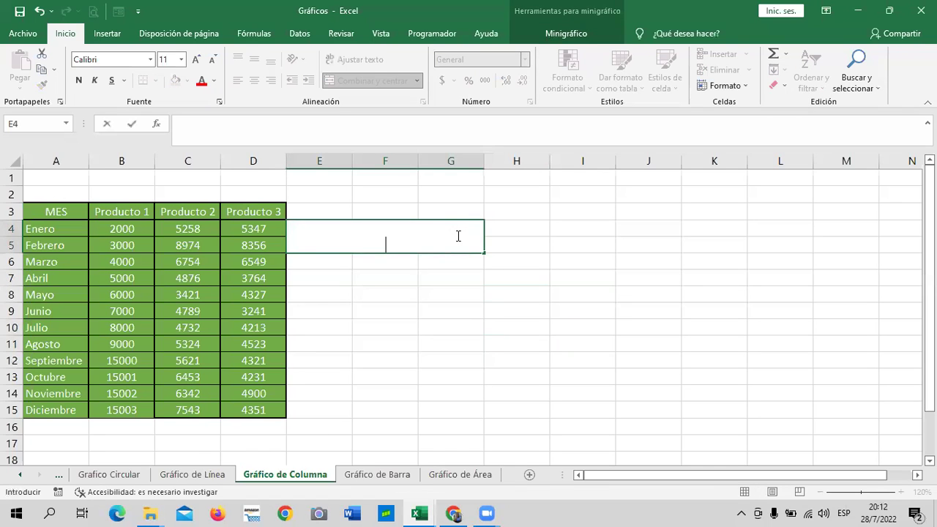
pyautogui.click(528, 317)
pyautogui.click(389, 234)
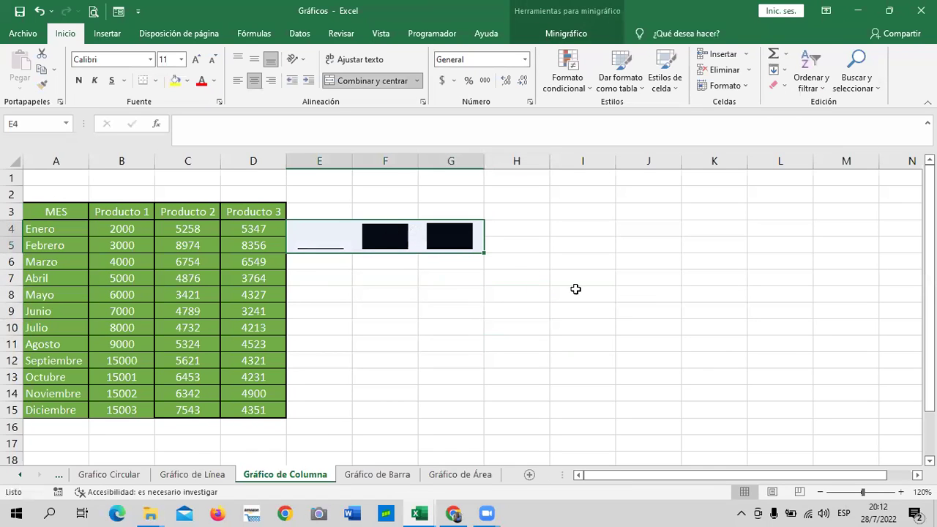
pyautogui.click(540, 257)
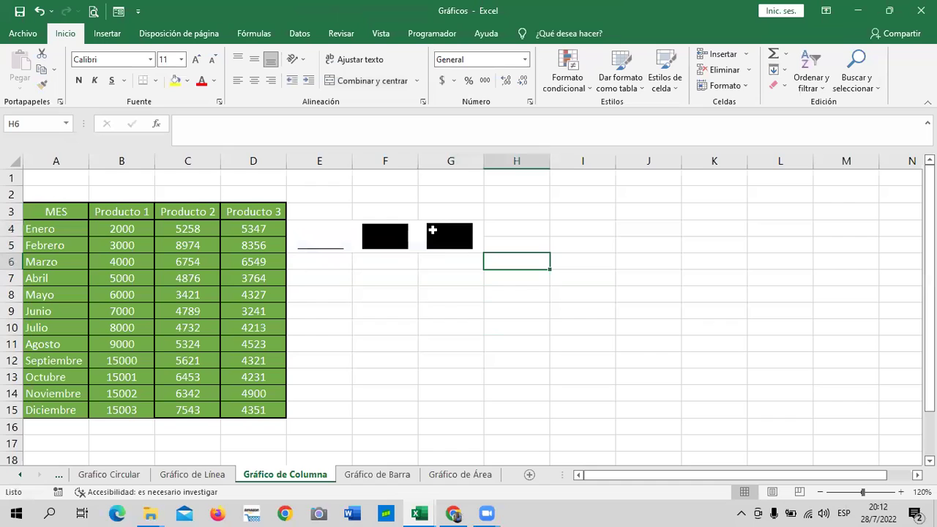
pyautogui.click(433, 230)
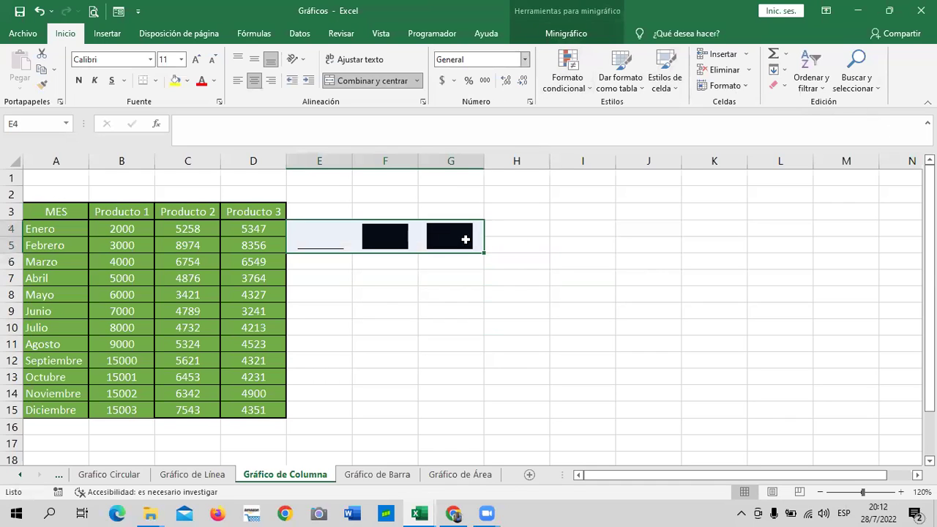
pyautogui.click(578, 35)
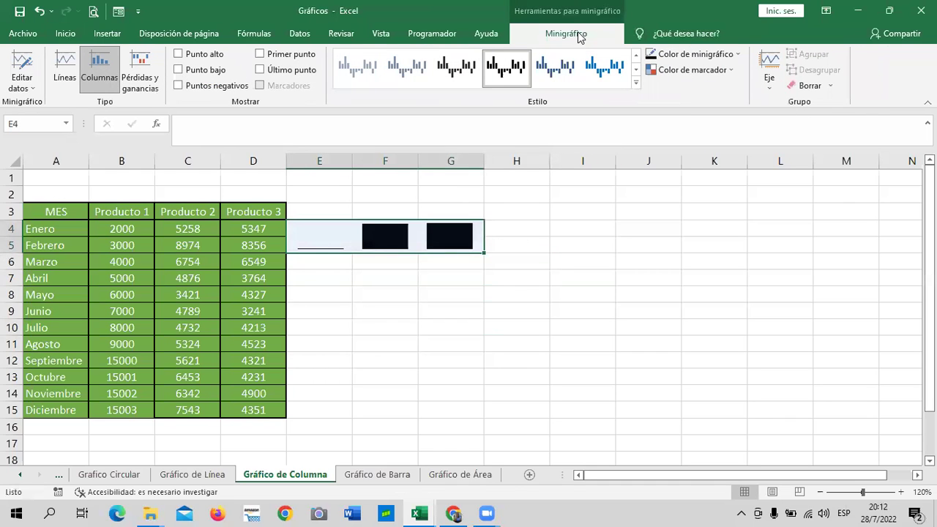
# Delete the sparkline and unmerge the E4:G5 cells.
pyautogui.click(808, 86)
pyautogui.click(612, 292)
pyautogui.moveTo(319, 234); pyautogui.dragTo(439, 242)
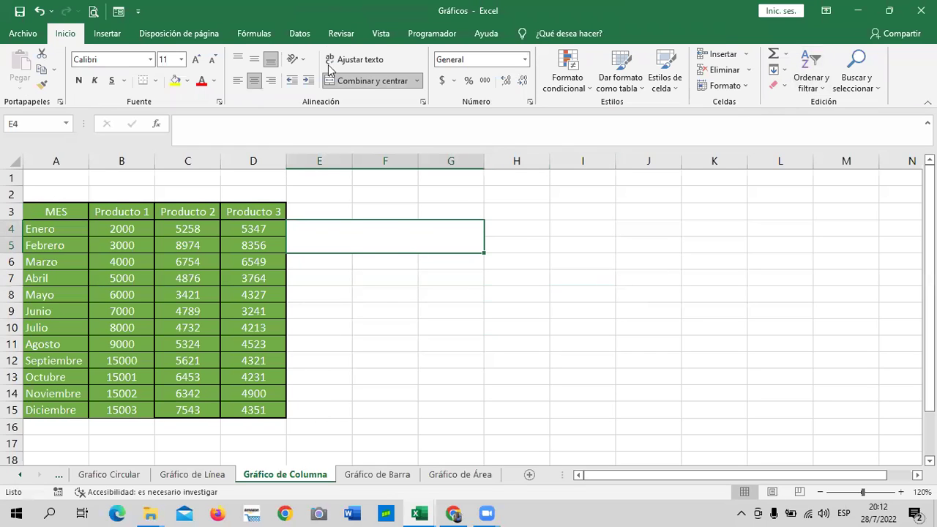
pyautogui.click(351, 82)
# Select empty cell E4 beside the monthly table and show the Insertar ribbon.
pyautogui.click(533, 291)
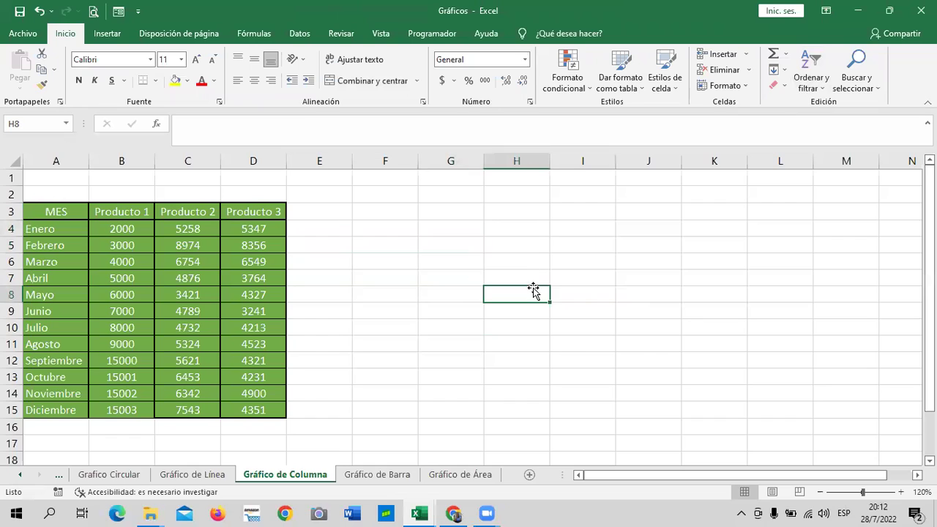
pyautogui.click(371, 240)
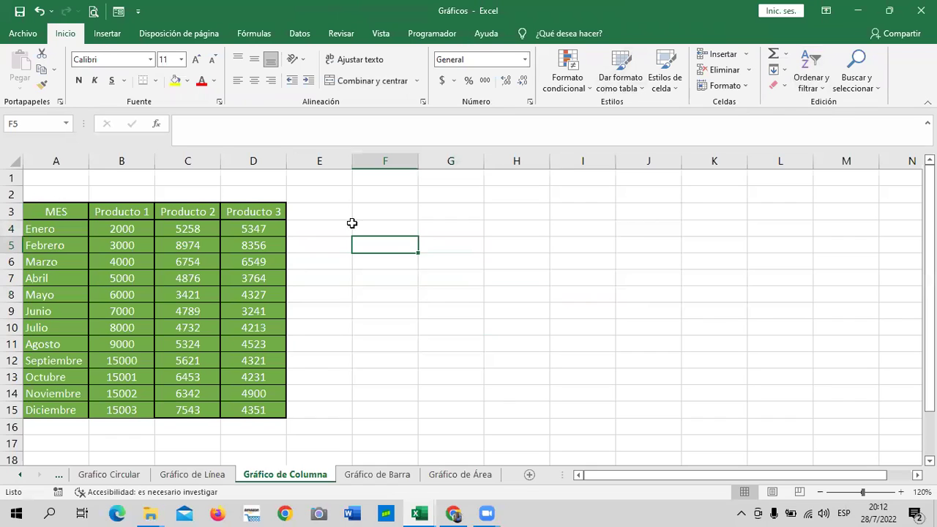
pyautogui.click(327, 223)
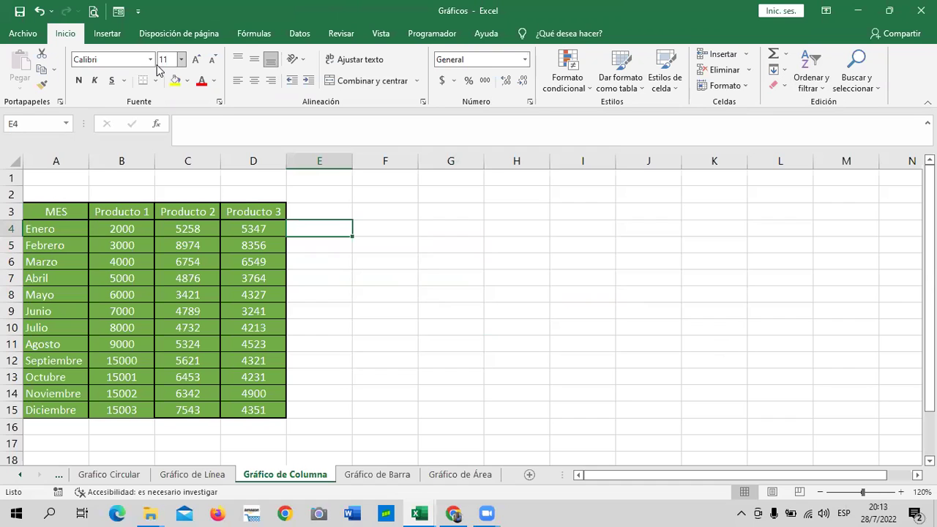
pyautogui.click(107, 33)
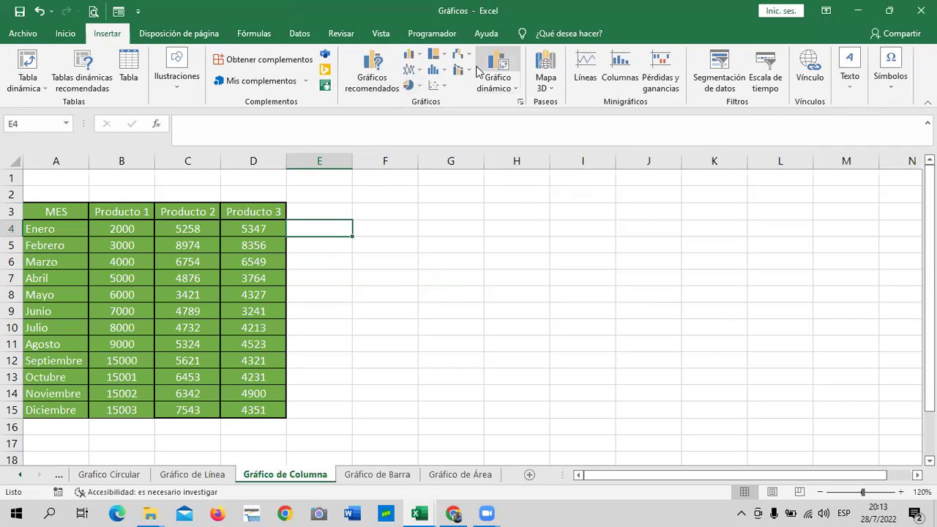
# Open Gráficos recomendados for the three products' monthly data, then switch to Todos los gráficos.
pyautogui.click(372, 73)
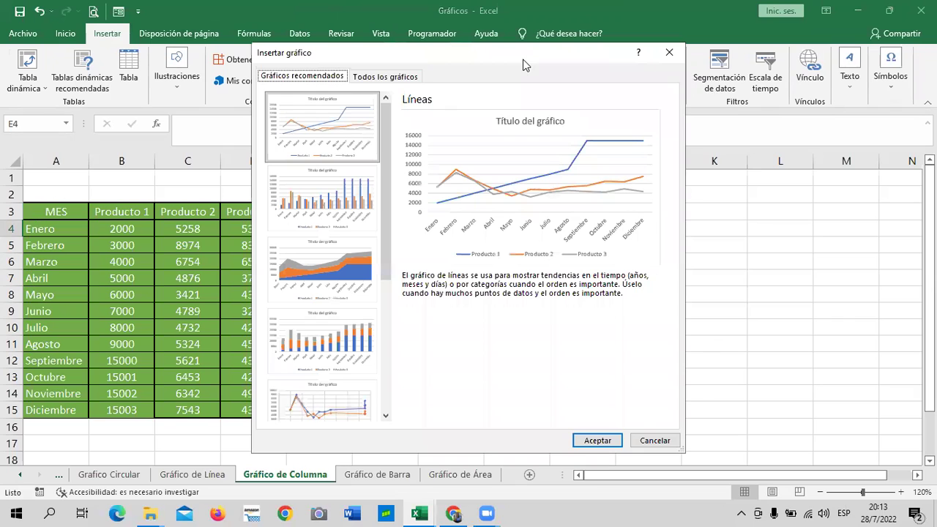
pyautogui.moveTo(523, 64); pyautogui.dragTo(615, 43)
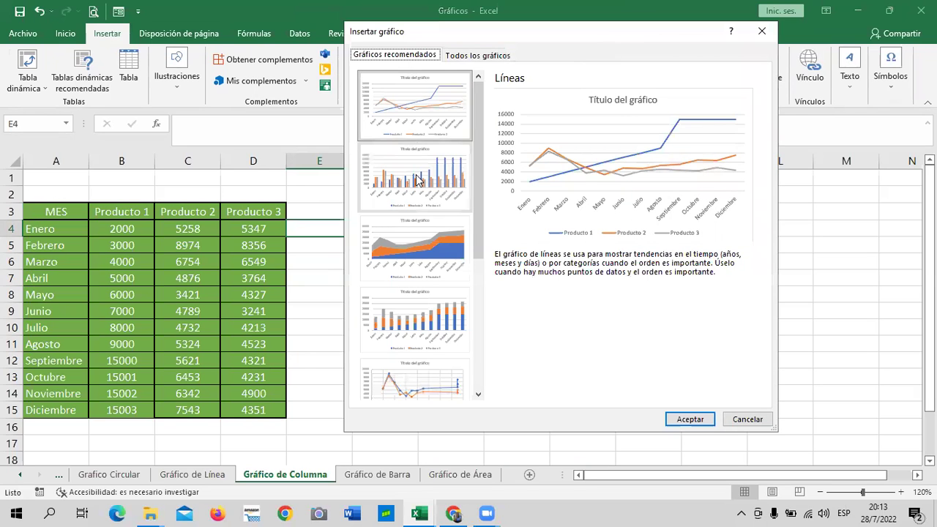
pyautogui.scroll(-3, 418, 183)
pyautogui.scroll(3, 414, 326)
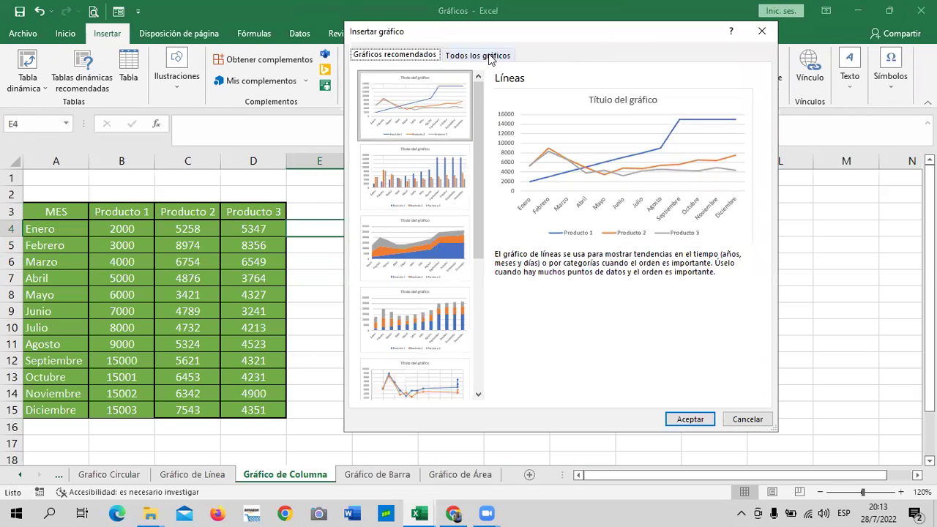
pyautogui.click(489, 57)
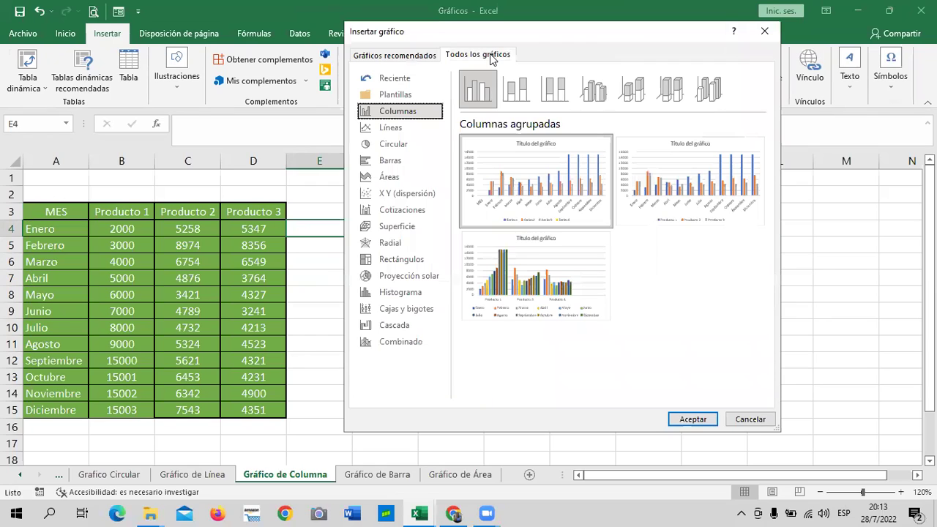
# Preview the 3D, clustered 3D and stacked column subtypes, then move to the Líneas category.
pyautogui.click(411, 128)
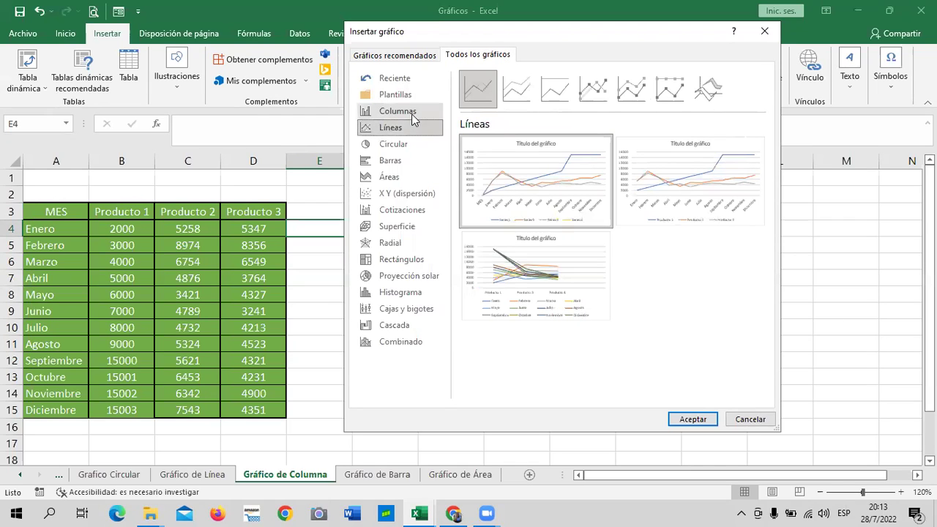
pyautogui.click(412, 115)
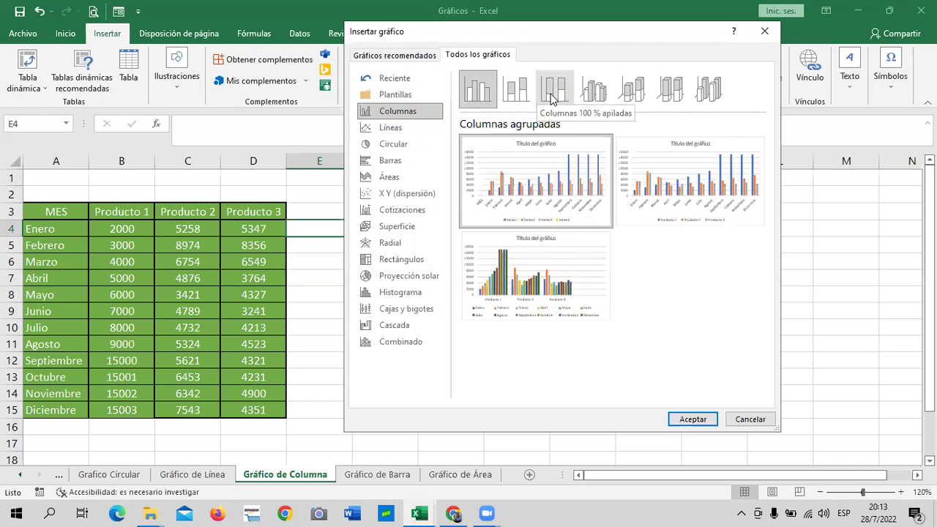
pyautogui.click(707, 96)
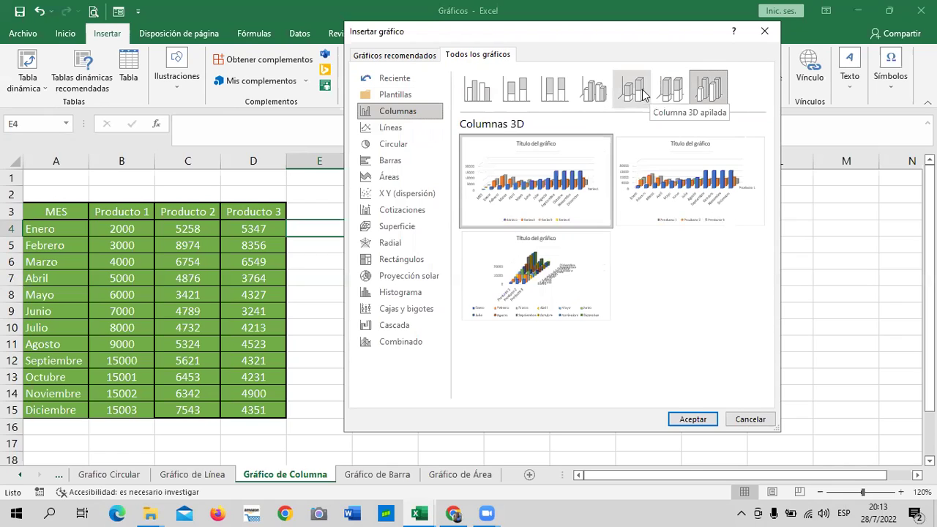
pyautogui.click(597, 98)
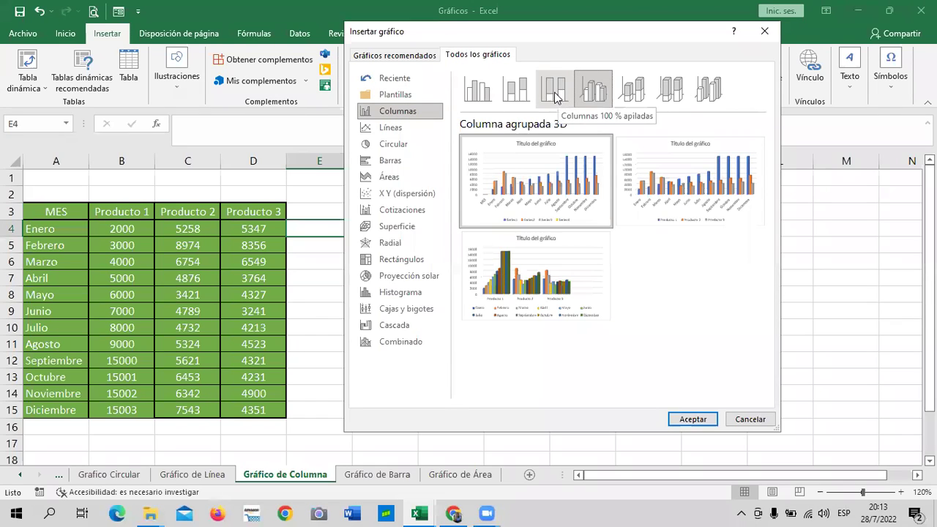
pyautogui.click(516, 89)
pyautogui.moveTo(502, 139)
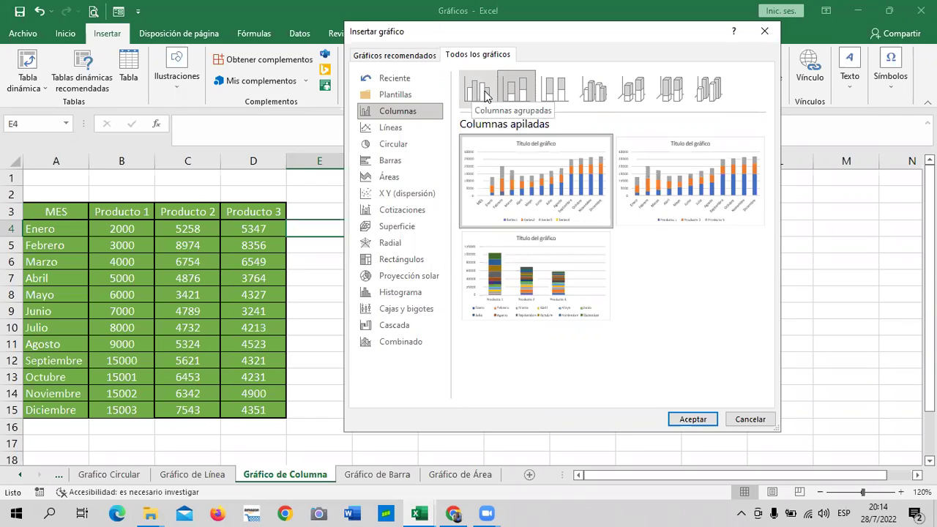
pyautogui.moveTo(527, 182)
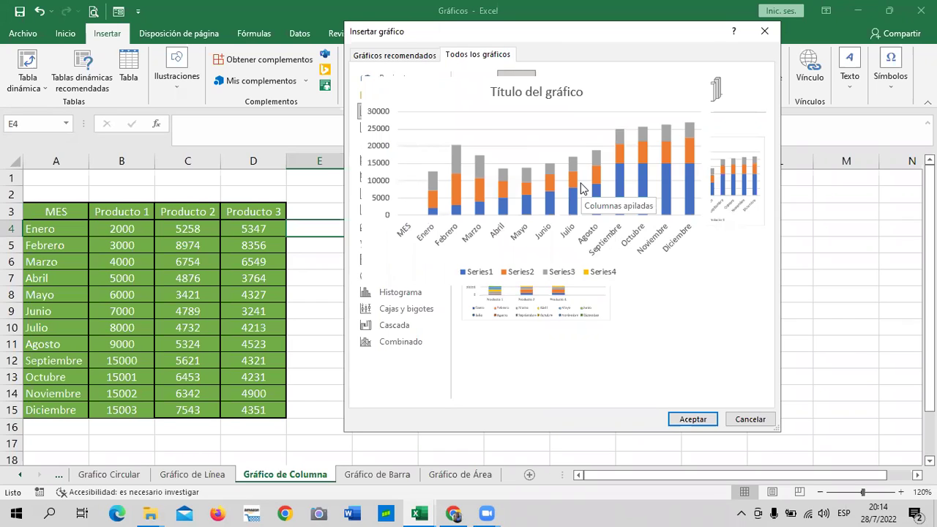
pyautogui.moveTo(496, 296)
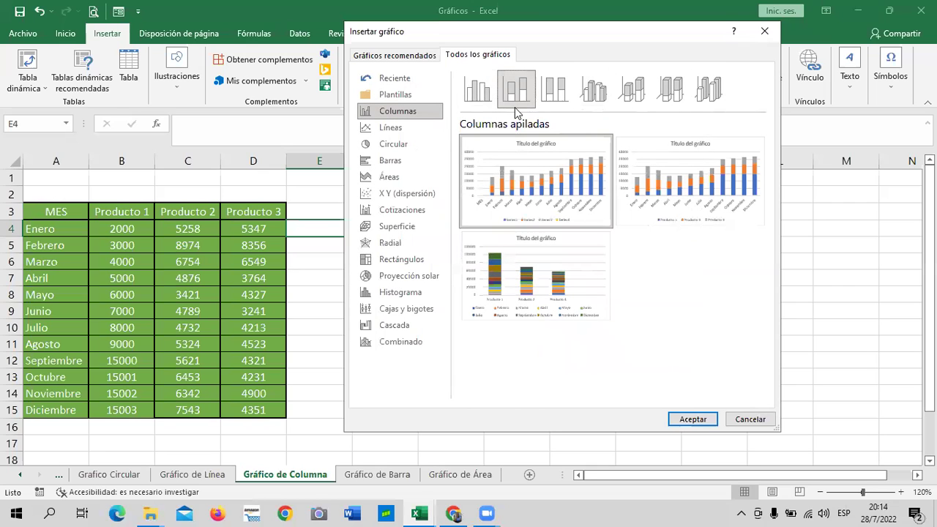
pyautogui.click(384, 130)
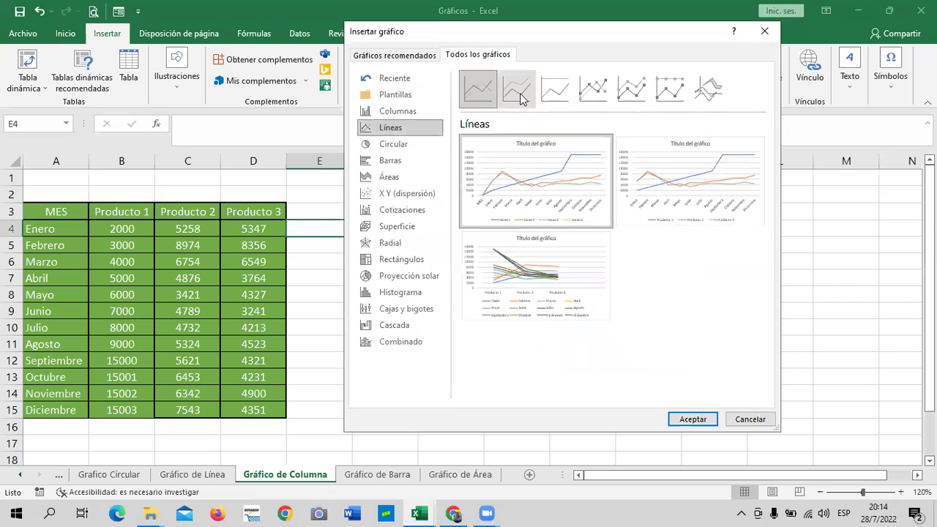
pyautogui.click(709, 97)
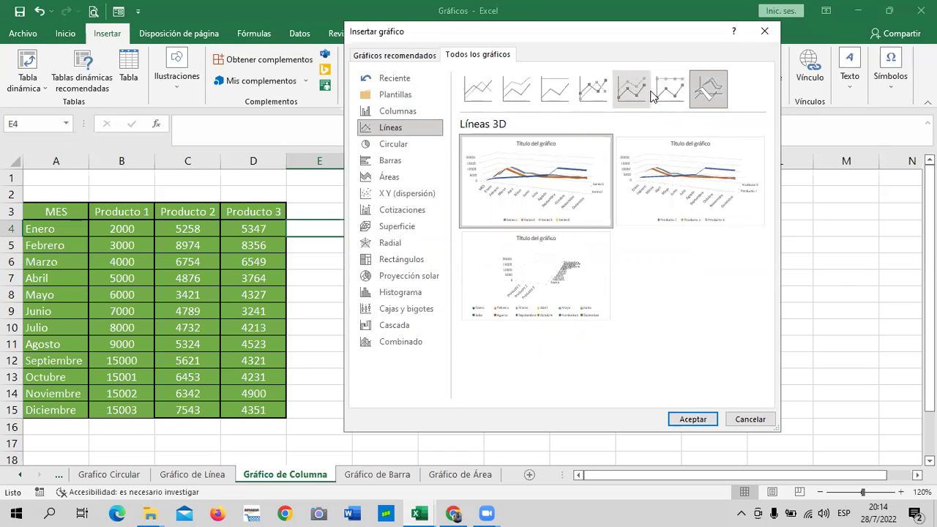
pyautogui.click(663, 92)
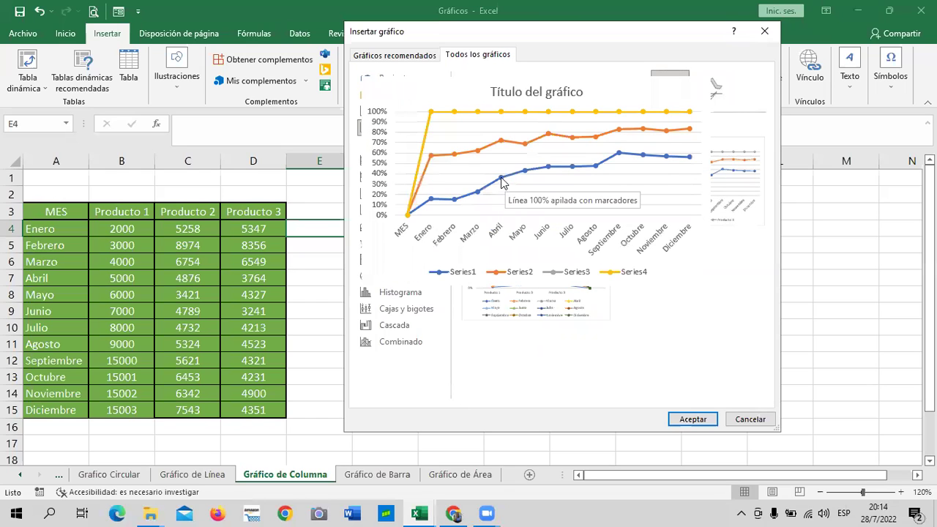
pyautogui.click(555, 88)
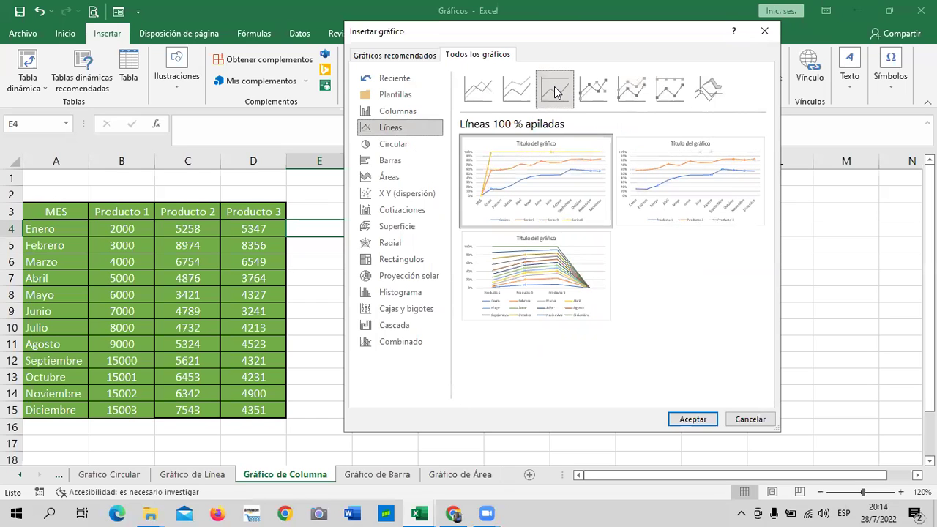
pyautogui.moveTo(535, 183)
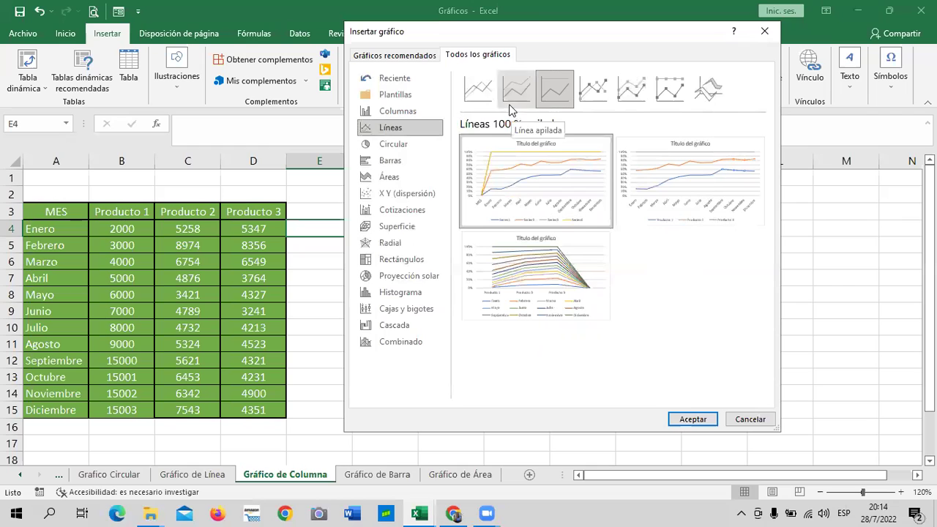
pyautogui.click(515, 87)
pyautogui.click(479, 92)
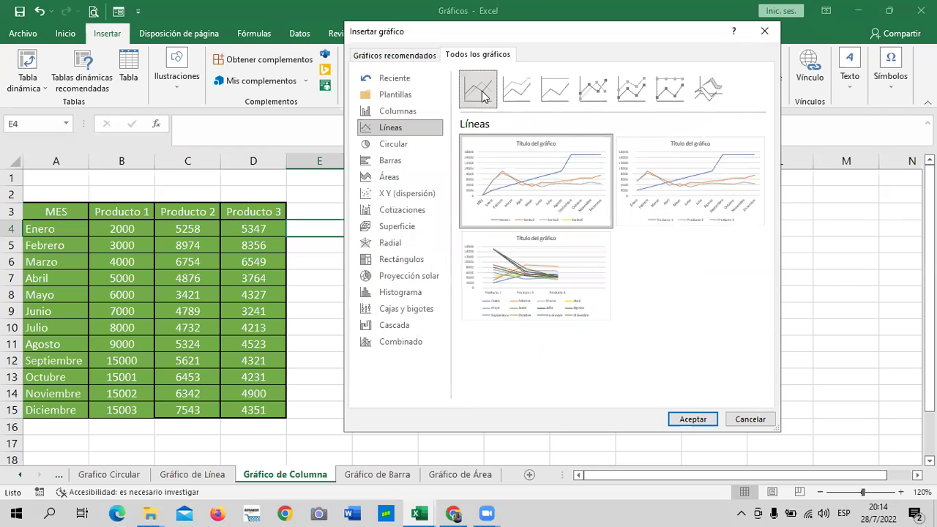
# Choose the Circular category and preview the Circular 3D pie chart subtype.
pyautogui.click(403, 145)
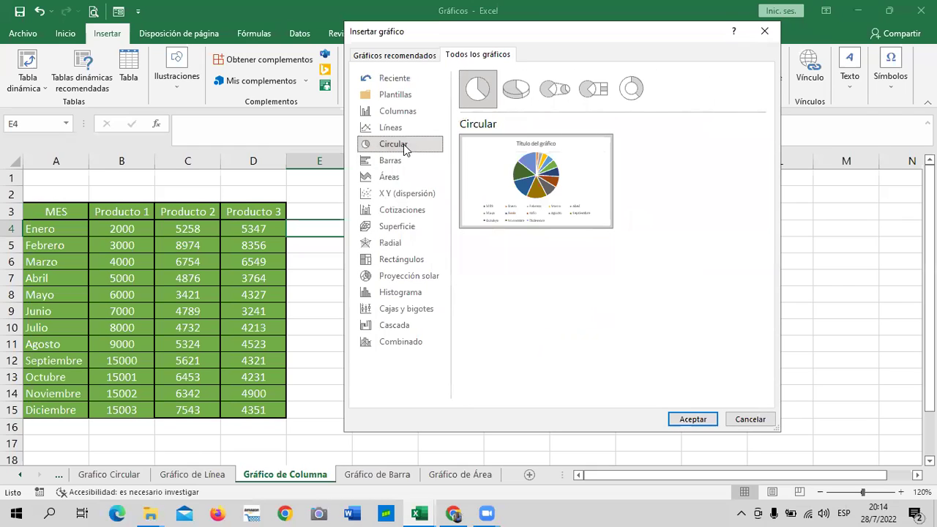
pyautogui.moveTo(590, 180)
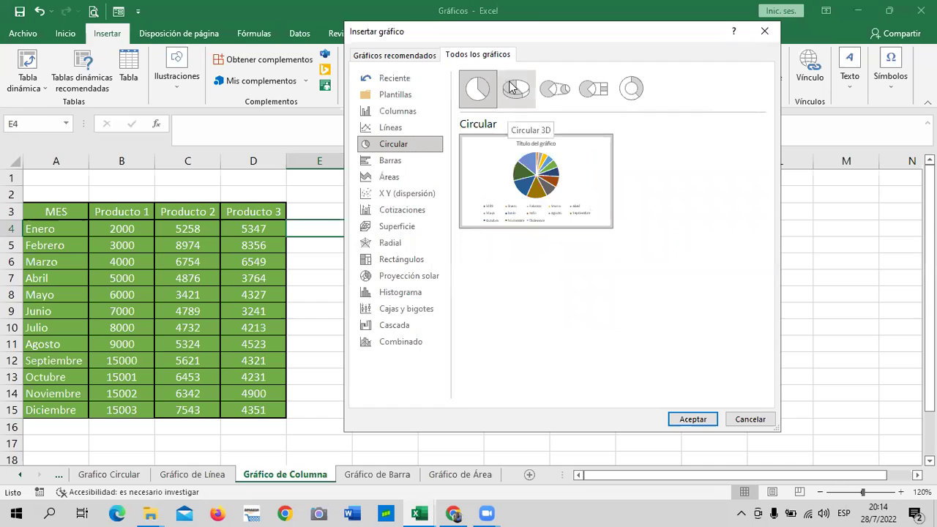
pyautogui.click(521, 89)
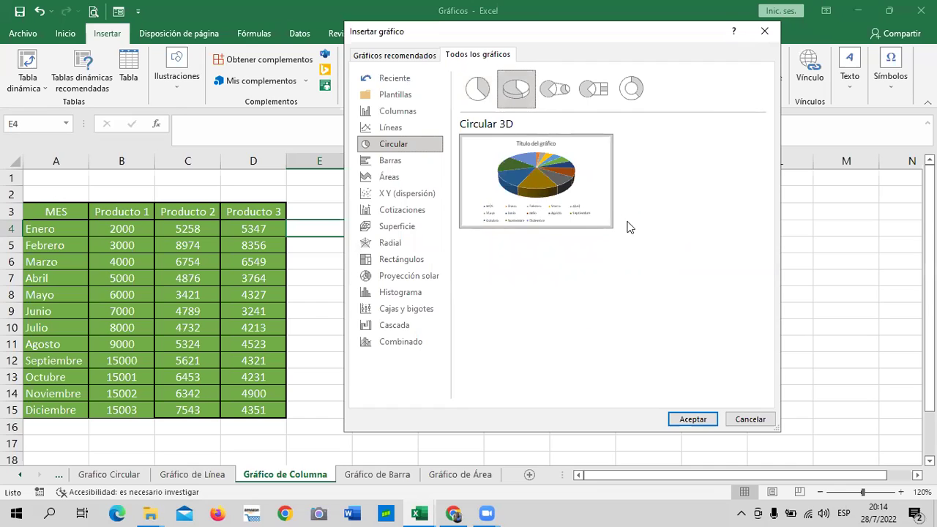
pyautogui.moveTo(583, 178)
pyautogui.moveTo(548, 178)
pyautogui.moveTo(541, 154)
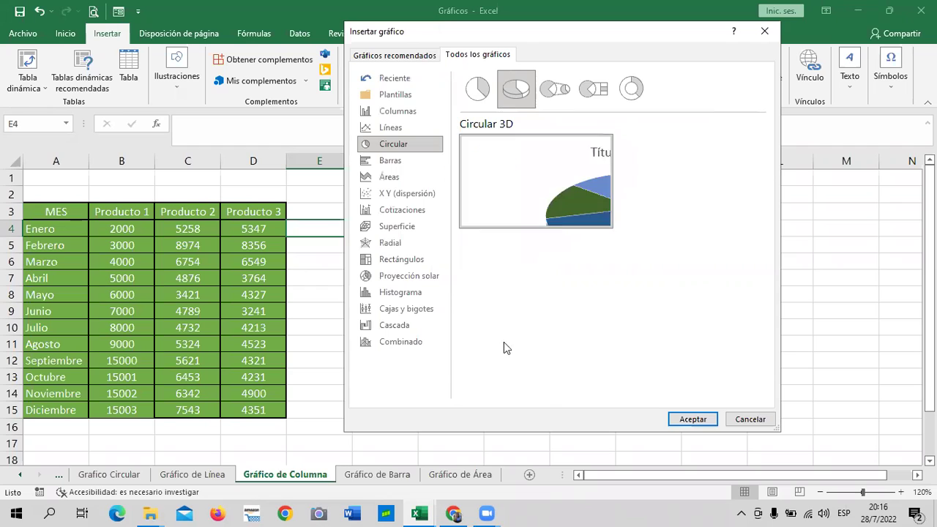
# Preview the 3D bar chart subtypes: 100% stacked, stacked and clustered.
pyautogui.click(390, 162)
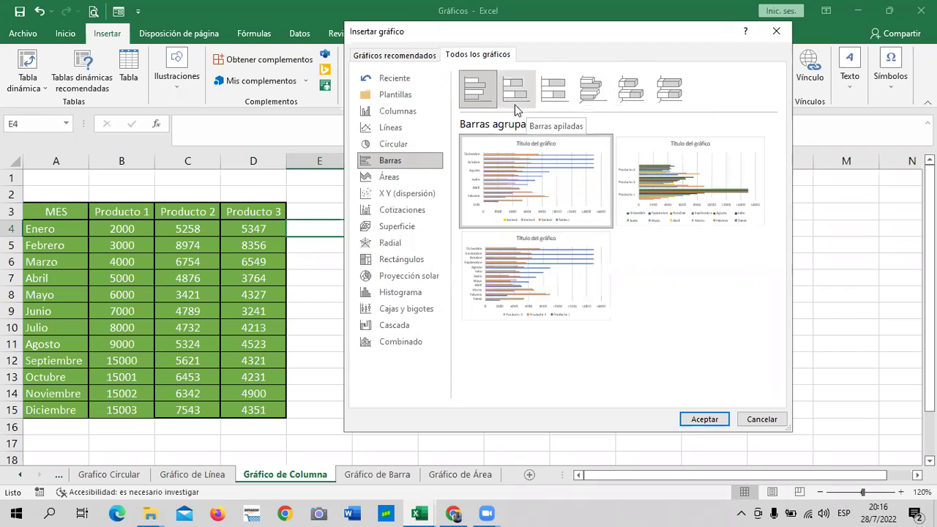
pyautogui.click(669, 95)
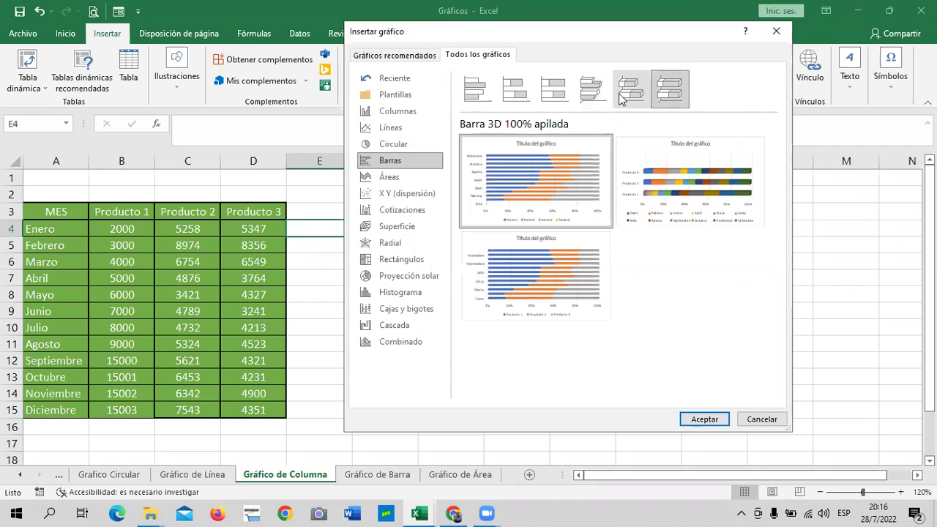
pyautogui.click(620, 99)
pyautogui.click(590, 92)
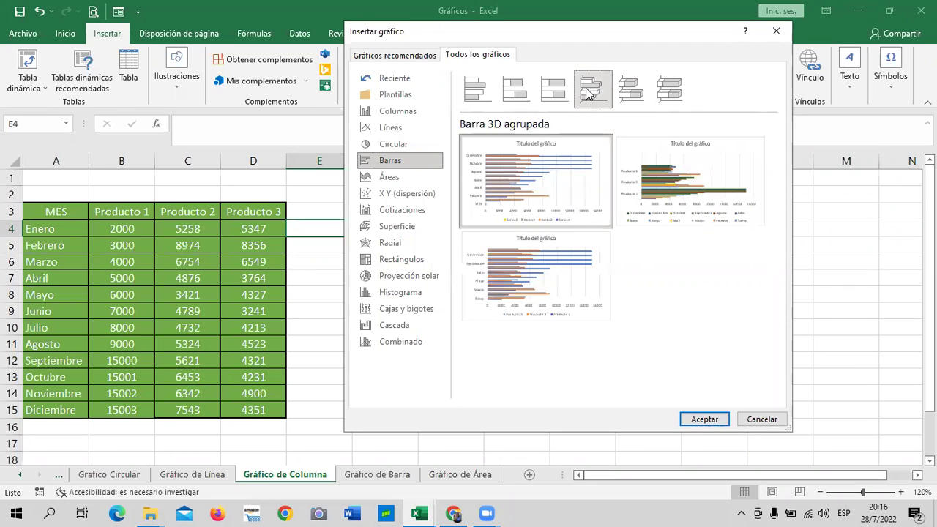
# Preview the area chart subtypes, from 3D stacked area to stacked area.
pyautogui.click(388, 179)
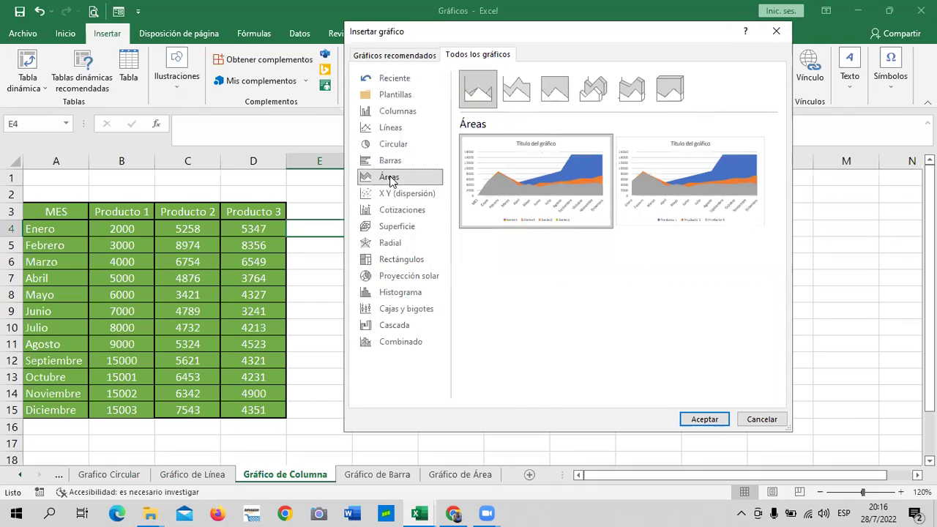
pyautogui.click(667, 89)
pyautogui.click(629, 92)
pyautogui.click(592, 90)
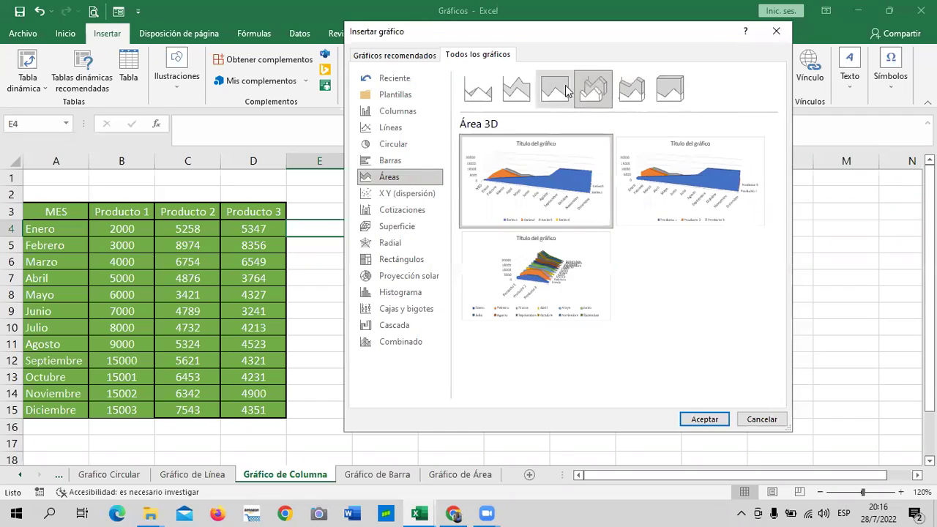
pyautogui.click(561, 92)
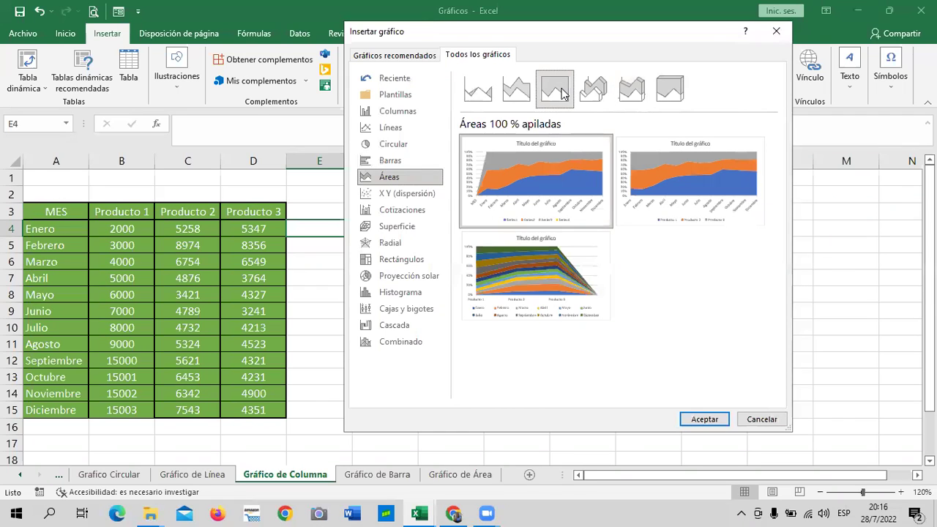
pyautogui.click(520, 92)
# Browse the X Y (dispersión) charts, then the Cotizaciones stock chart options.
pyautogui.click(402, 194)
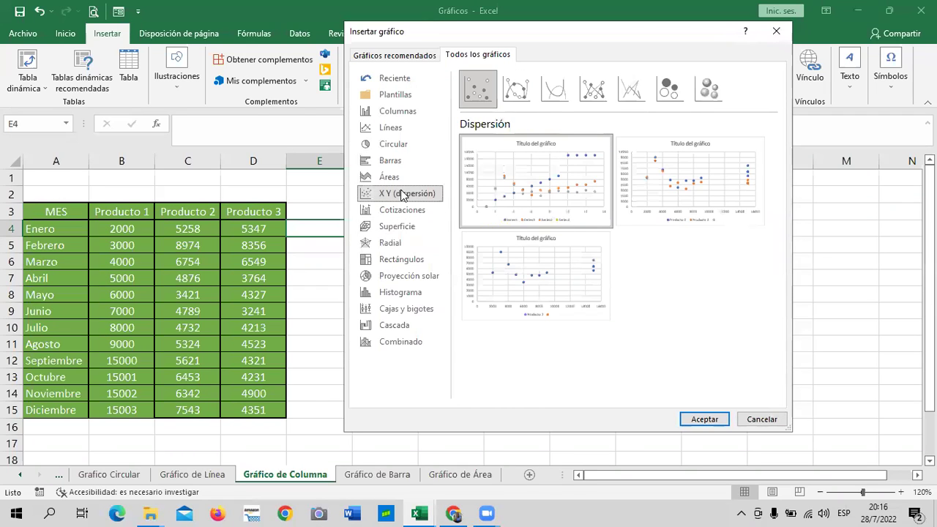
pyautogui.moveTo(695, 187)
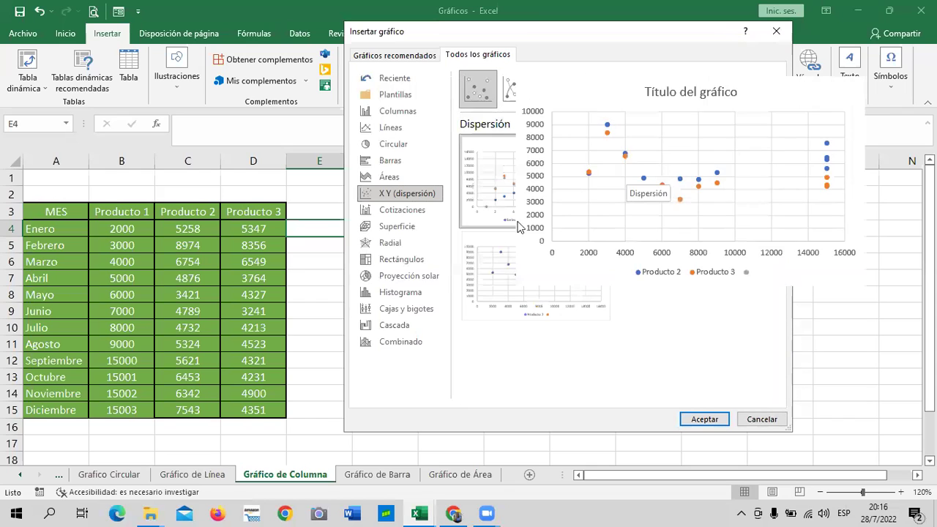
pyautogui.click(406, 211)
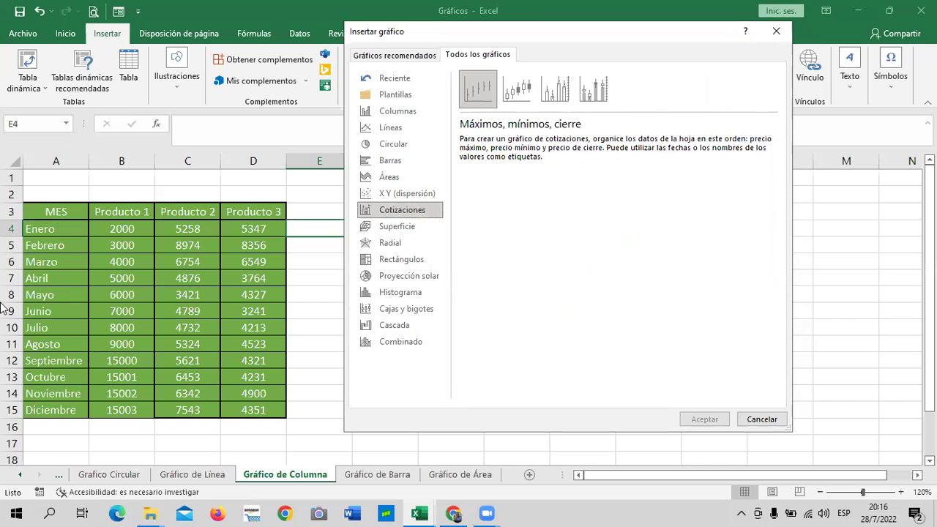
# Preview the chart types from Superficie and Radial through Cascada.
pyautogui.click(409, 226)
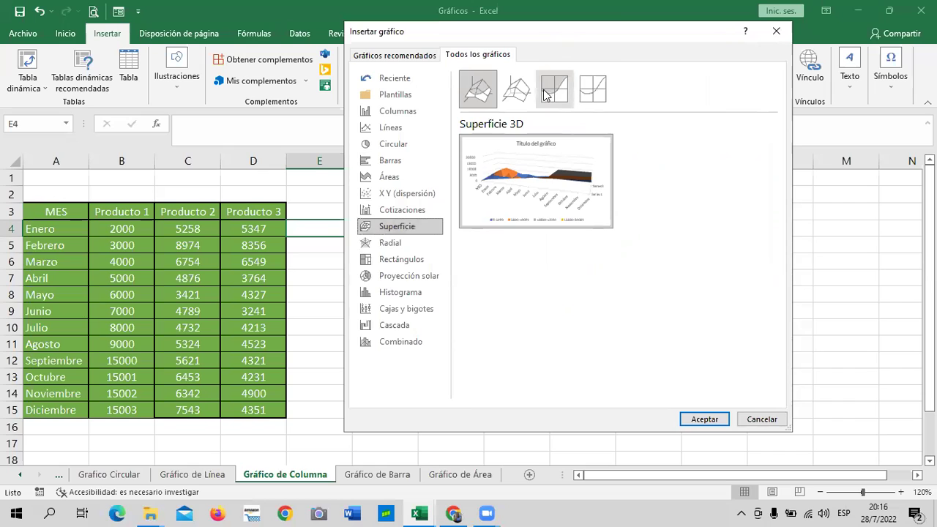
pyautogui.click(400, 246)
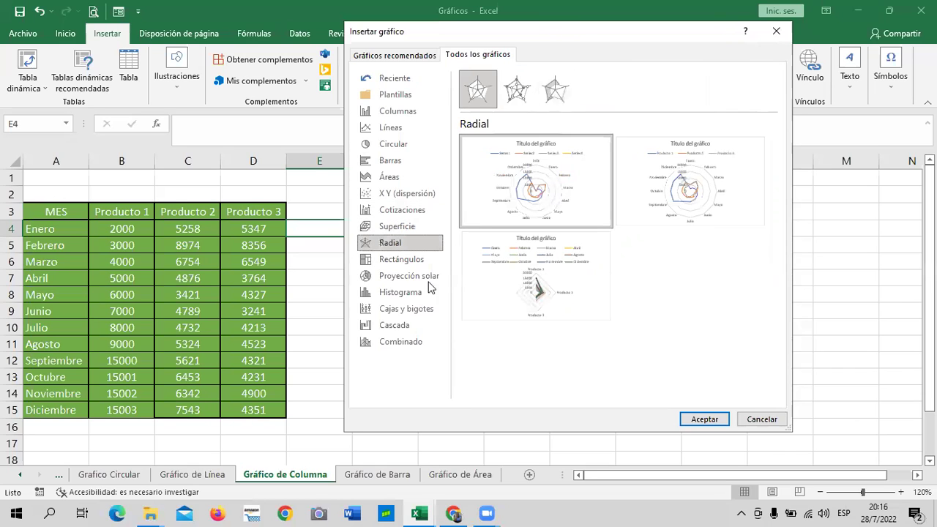
pyautogui.click(409, 265)
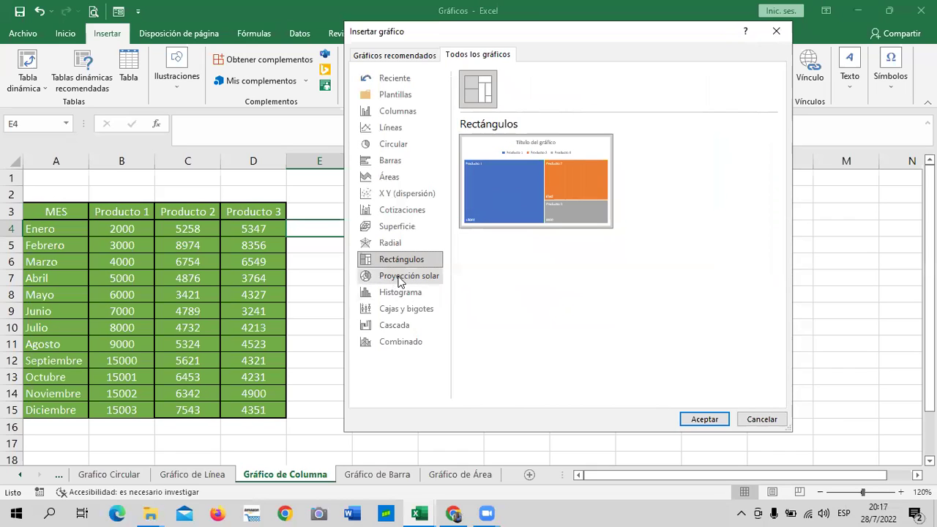
pyautogui.click(400, 278)
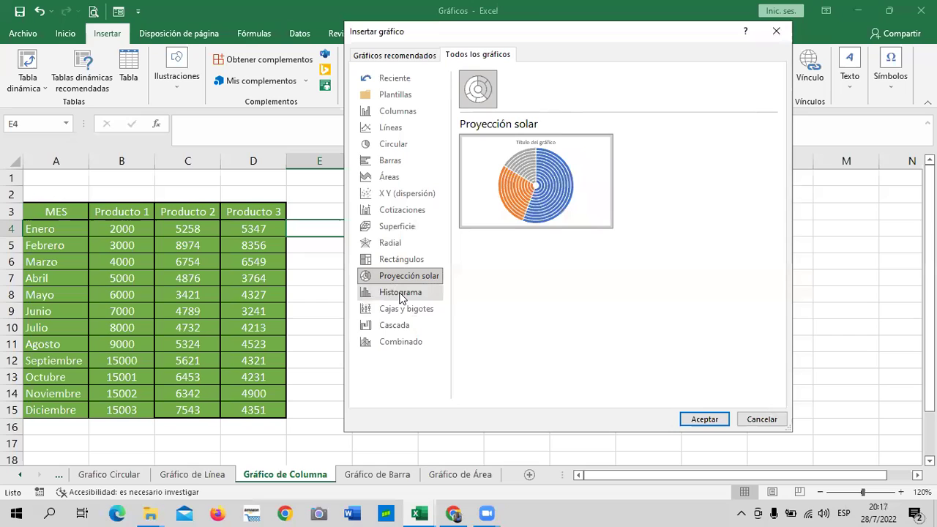
pyautogui.click(401, 295)
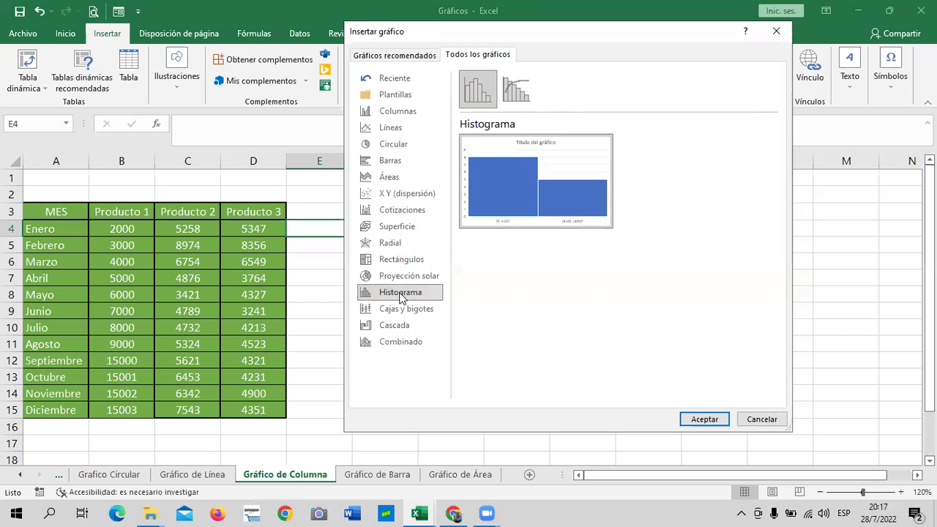
pyautogui.click(395, 309)
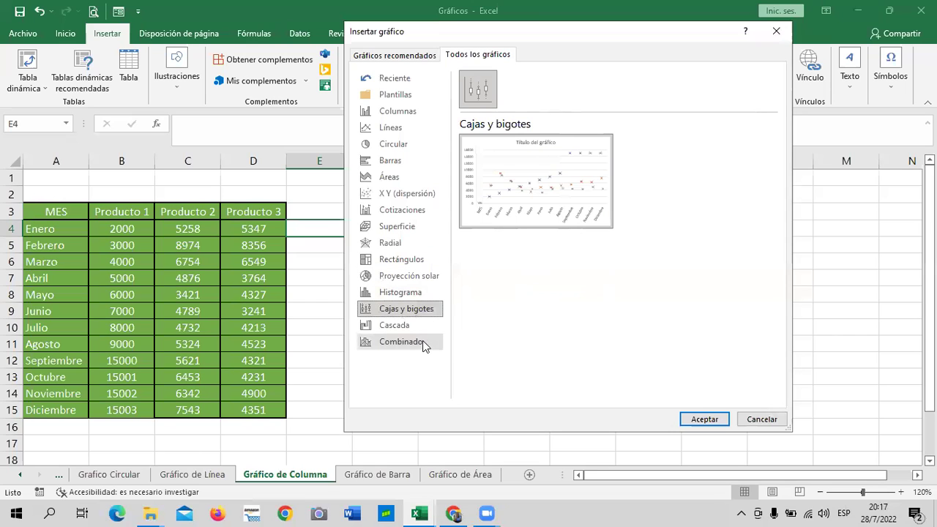
pyautogui.click(417, 324)
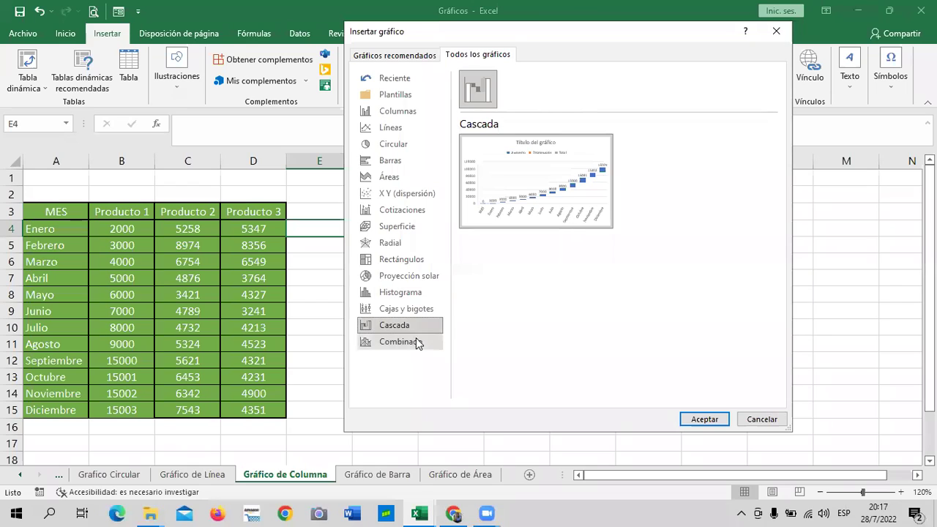
# Preview the Combinado chart variants, then close the dialog without inserting a chart.
pyautogui.click(415, 344)
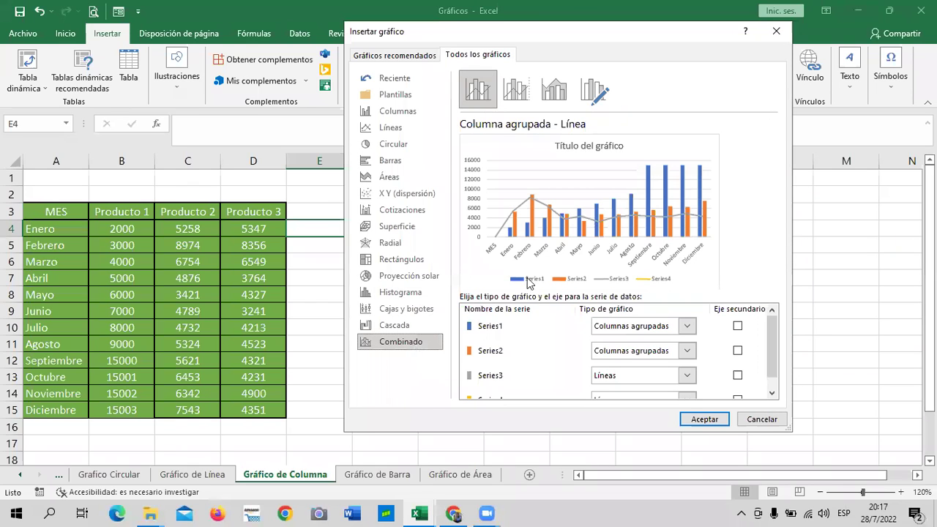
pyautogui.click(578, 94)
pyautogui.click(555, 91)
pyautogui.click(518, 92)
pyautogui.click(476, 91)
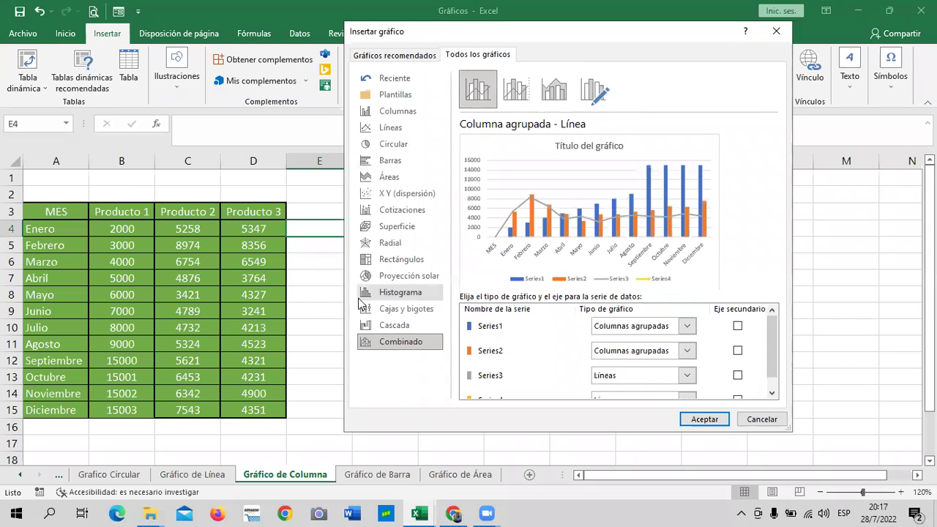
pyautogui.click(776, 31)
# Insert a 3D clustered column chart of Producto 1–3 sales and move it beside the table.
pyautogui.click(505, 312)
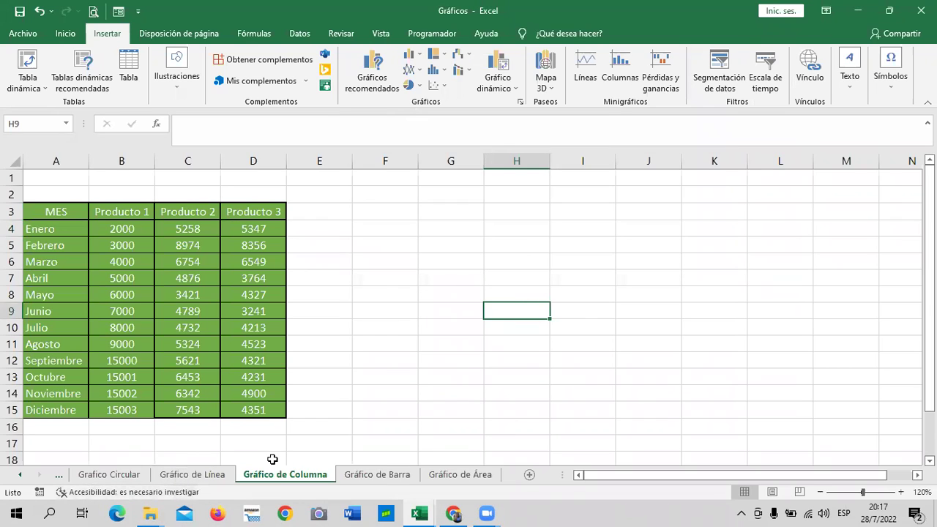
pyautogui.click(442, 365)
pyautogui.click(162, 259)
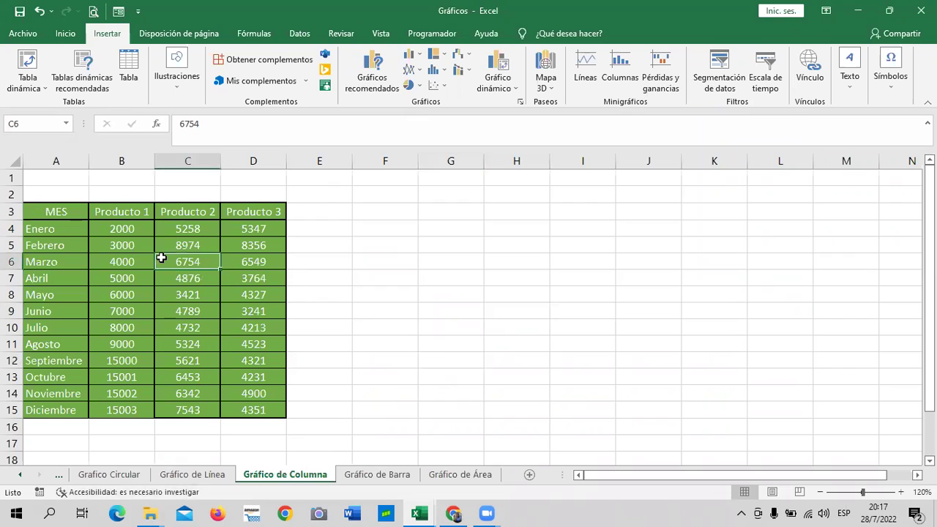
pyautogui.click(416, 56)
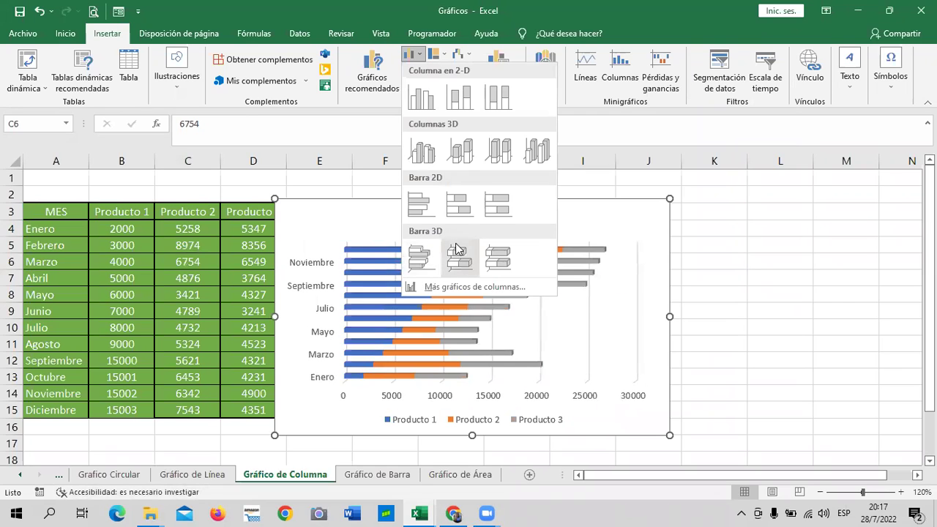
pyautogui.click(535, 152)
pyautogui.moveTo(540, 223)
pyautogui.mouseDown()
pyautogui.moveTo(633, 197)
pyautogui.moveTo(611, 207)
pyautogui.mouseUp()
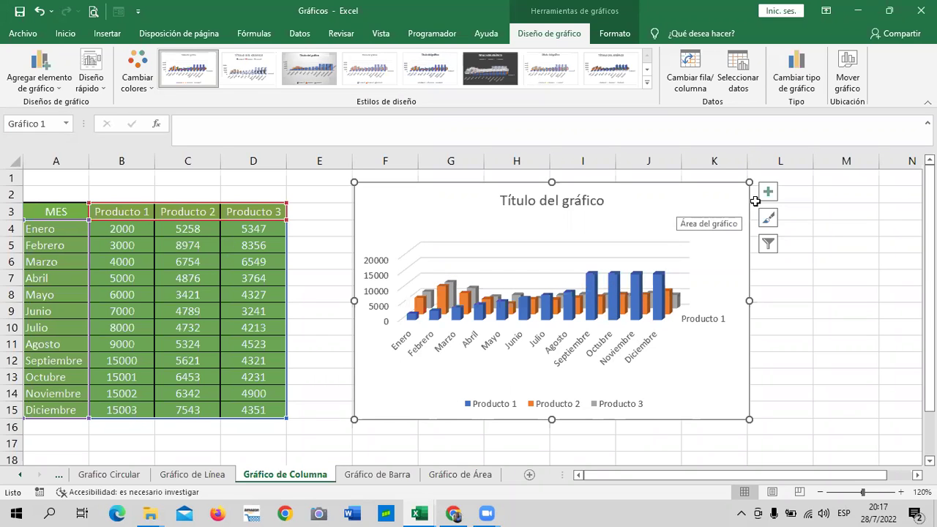
# Reselect the 3D column chart and bring up the Formato tab of Herramientas de gráficos.
pyautogui.click(835, 280)
pyautogui.click(700, 202)
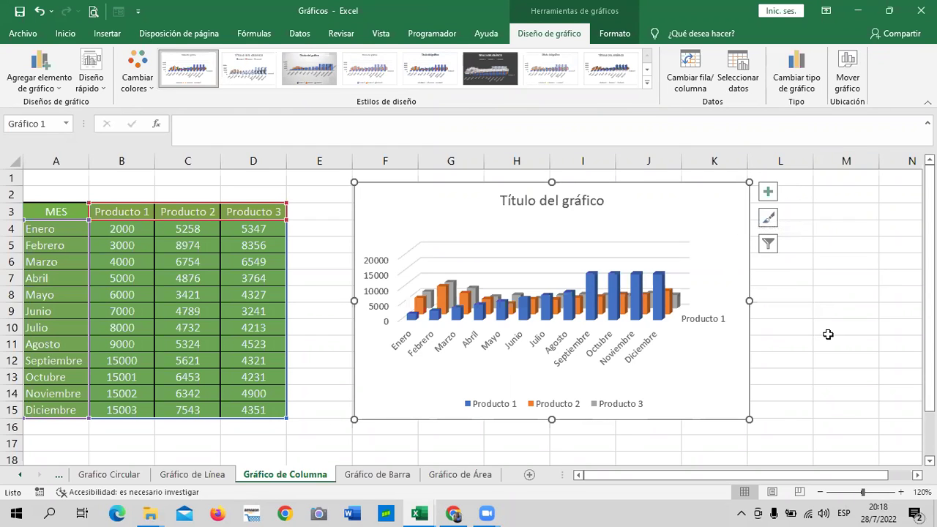
pyautogui.click(821, 306)
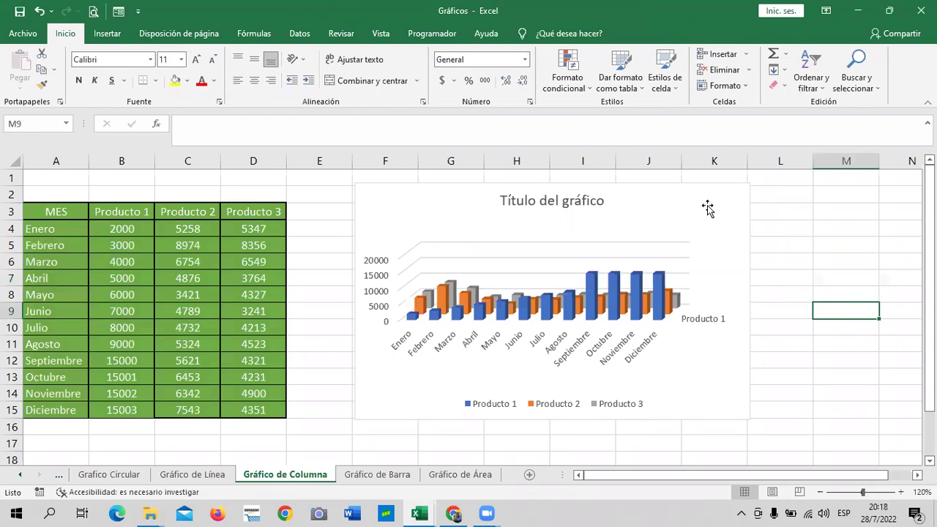
pyautogui.click(674, 212)
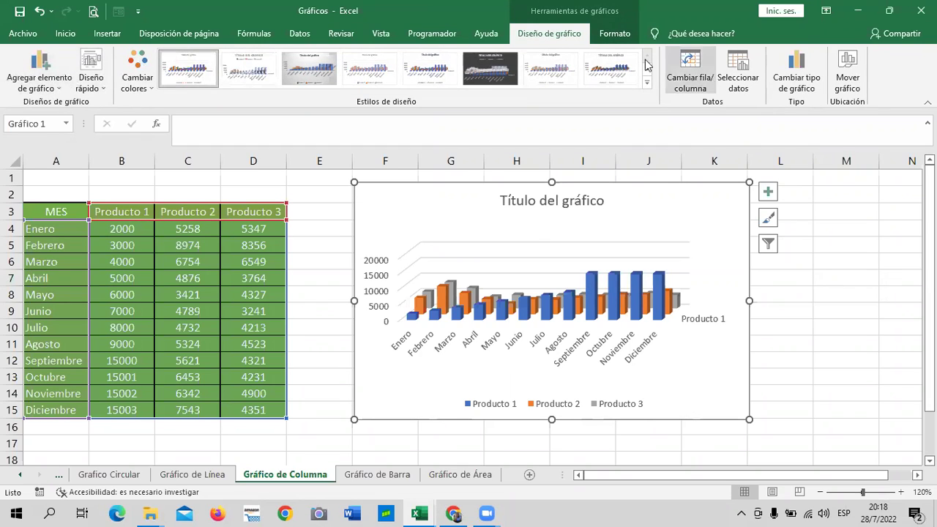
pyautogui.click(611, 34)
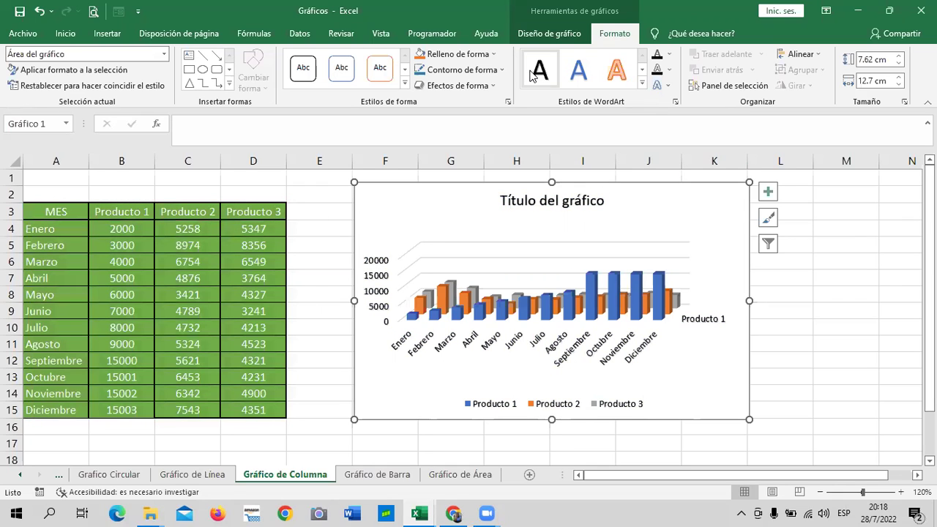
# Apply the black shape style from the Estilos de forma gallery to the chart.
pyautogui.click(642, 83)
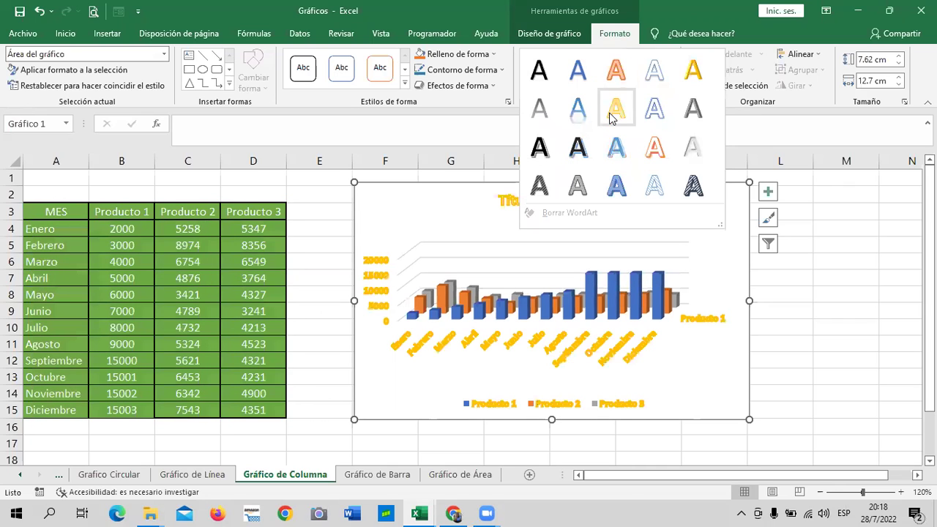
pyautogui.click(540, 69)
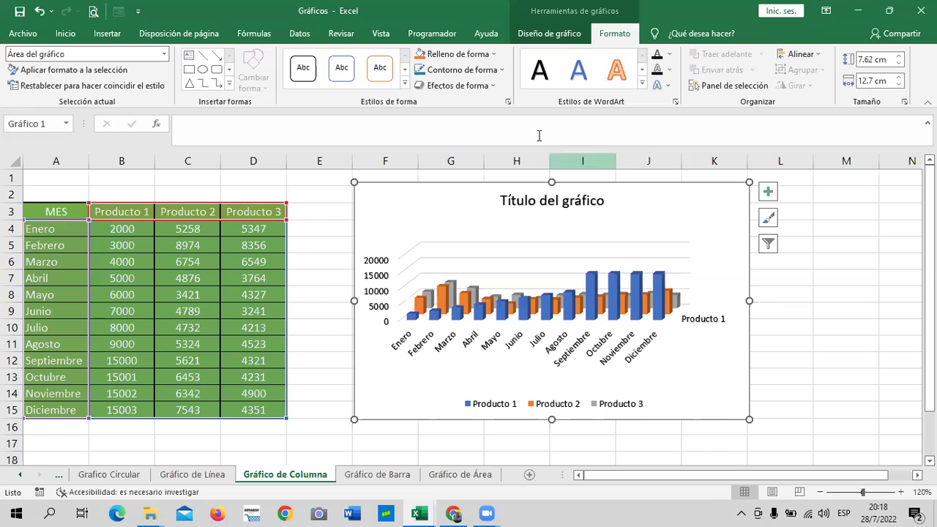
pyautogui.click(404, 86)
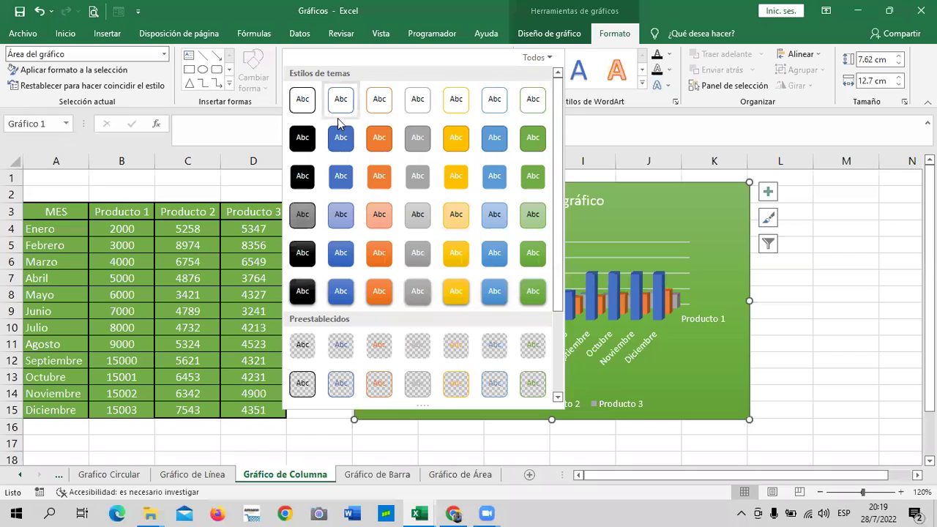
pyautogui.click(302, 139)
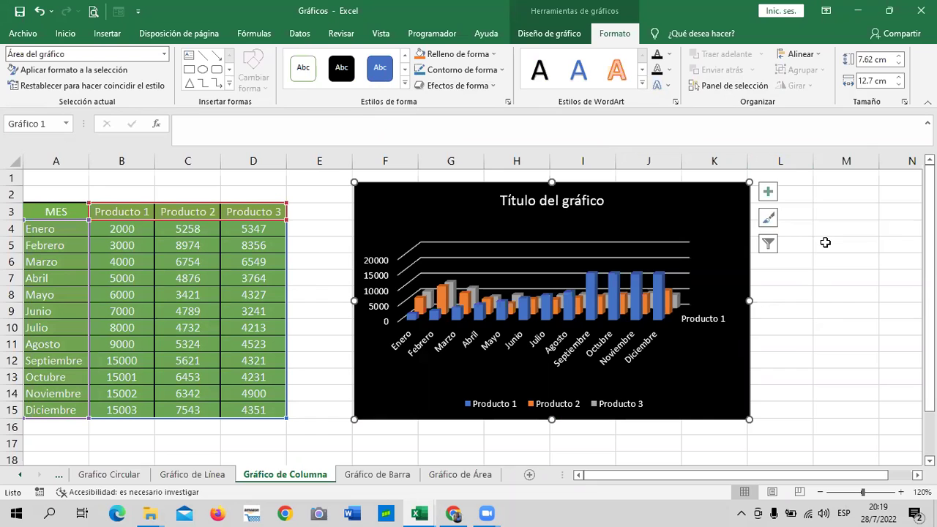
pyautogui.click(564, 36)
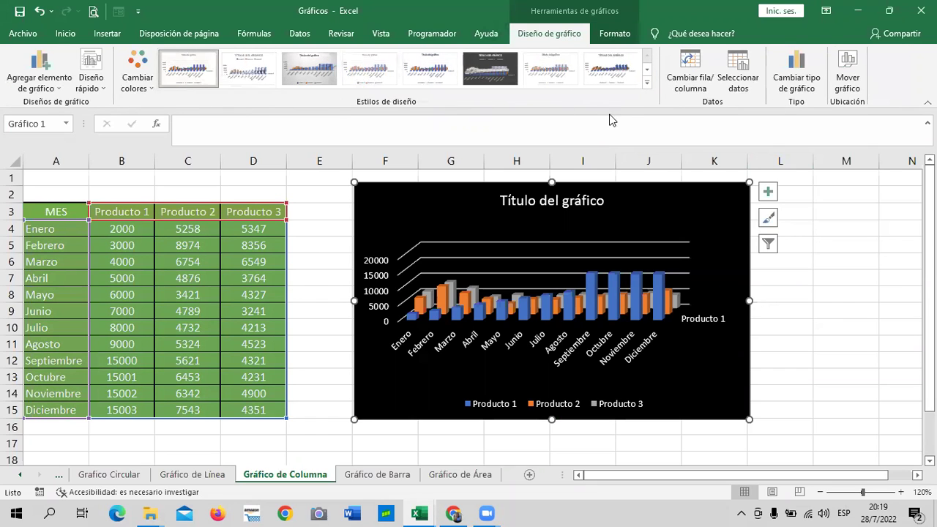
# Browse the chart styles, Cambiar colores and Diseño rápido galleries, then show the Elementos de gráfico list.
pyautogui.click(646, 83)
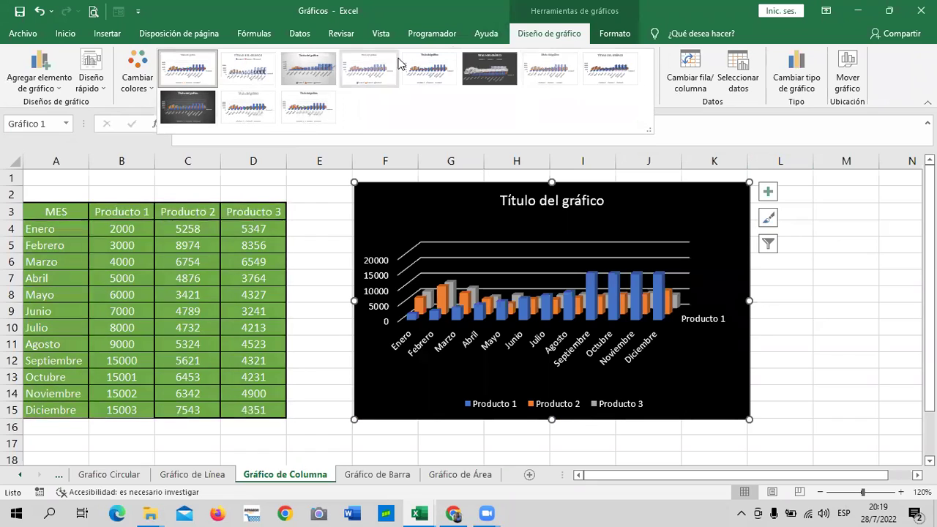
pyautogui.click(151, 83)
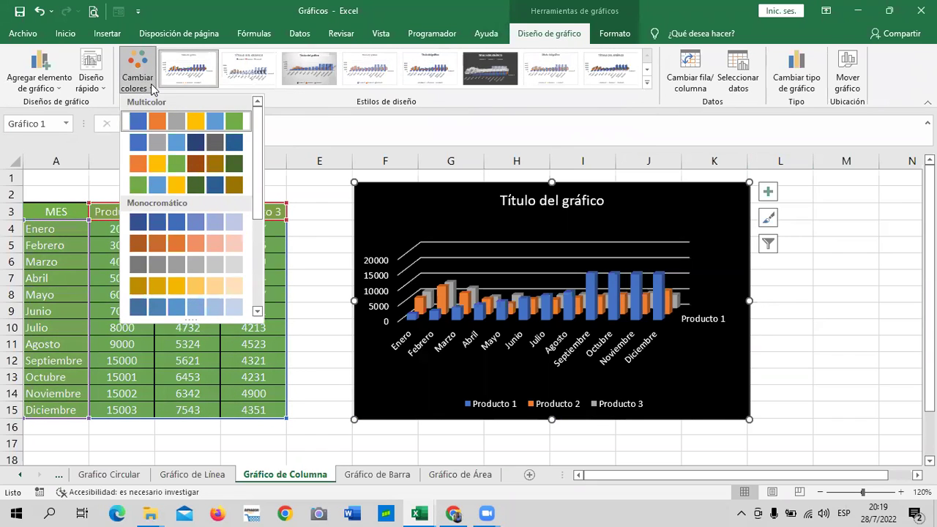
pyautogui.click(101, 87)
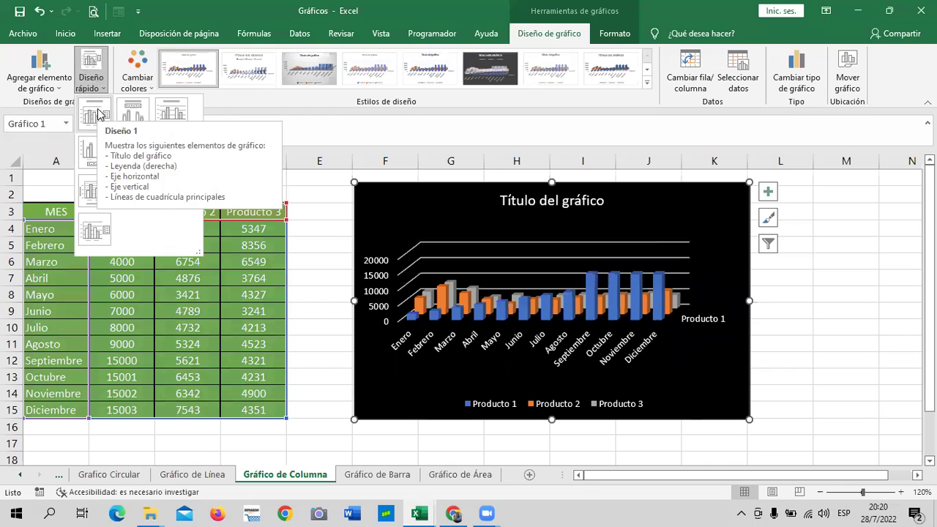
pyautogui.click(800, 294)
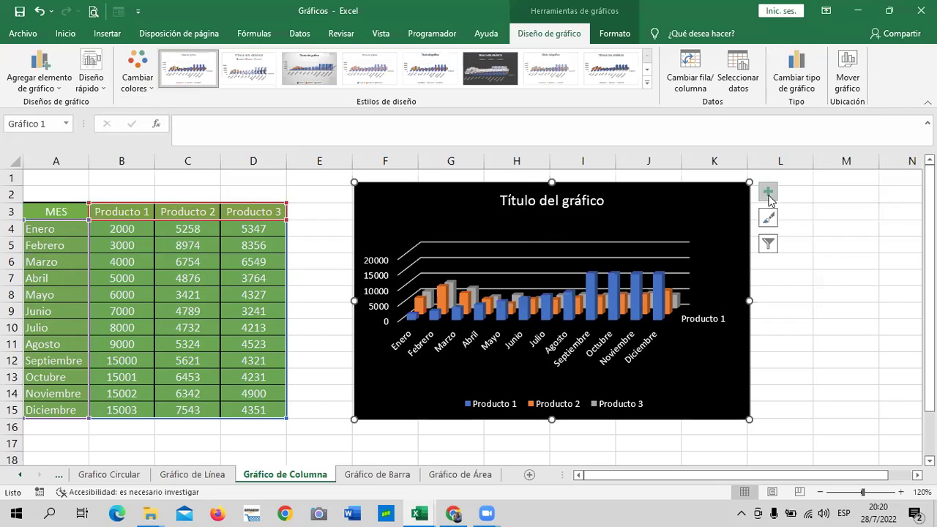
pyautogui.click(768, 193)
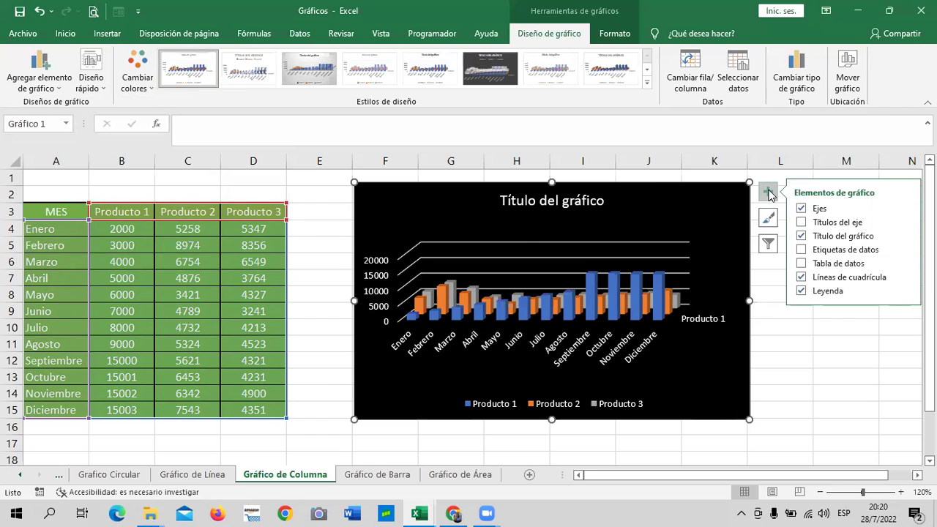
# Turn off Título del gráfico, leaving Ejes on and Títulos del eje off.
pyautogui.click(802, 210)
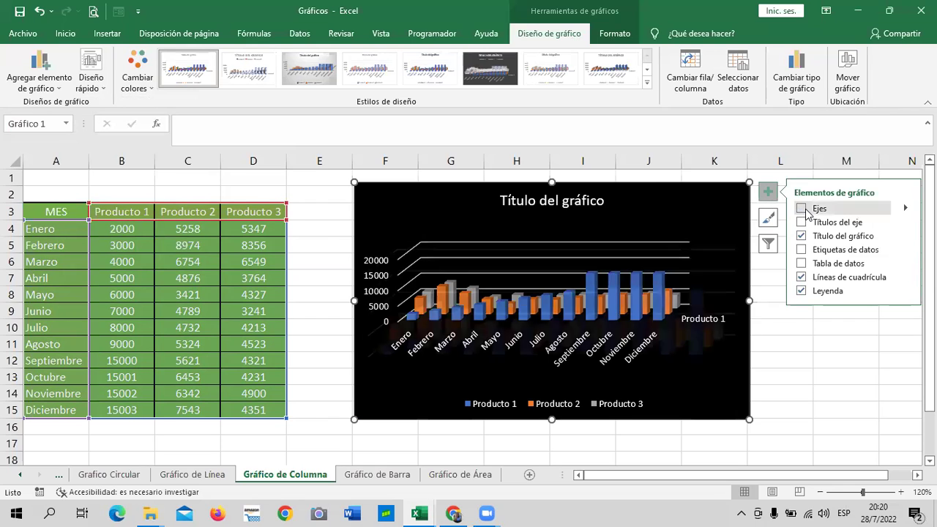
pyautogui.click(802, 209)
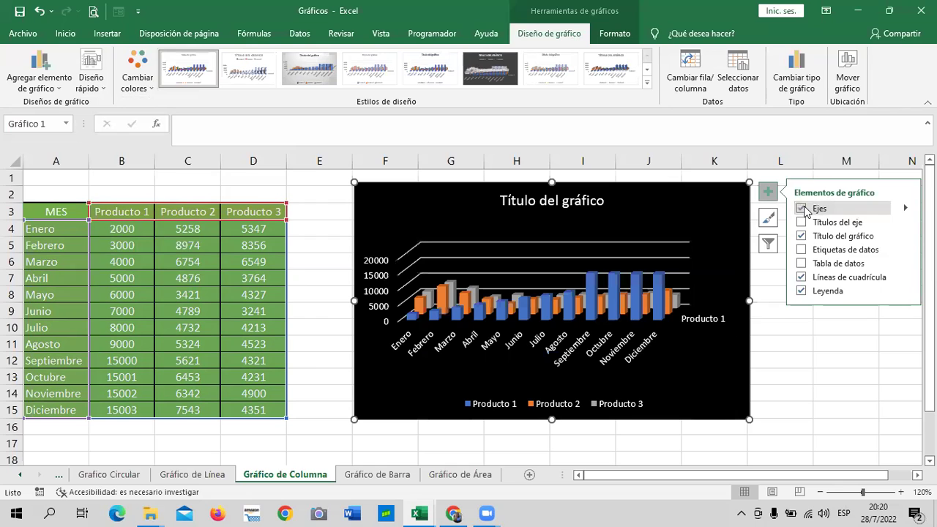
pyautogui.click(802, 209)
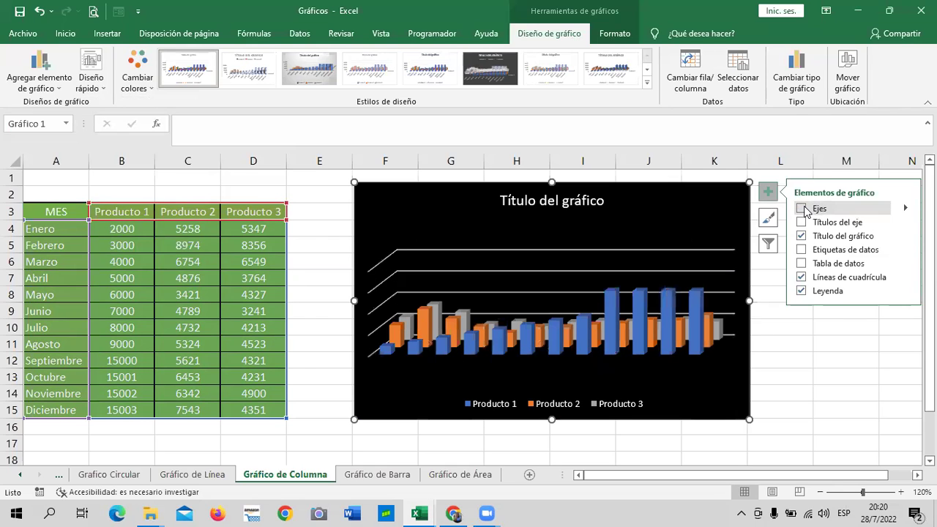
pyautogui.click(803, 209)
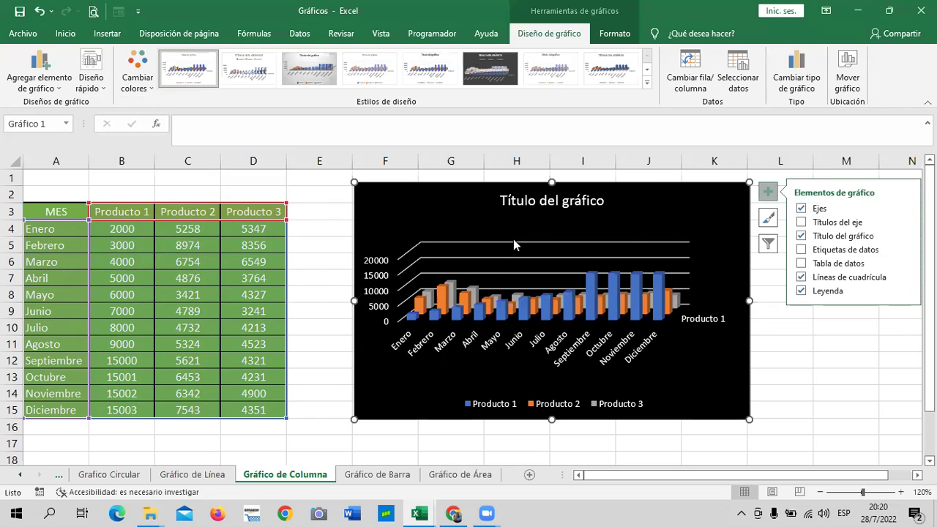
pyautogui.click(801, 223)
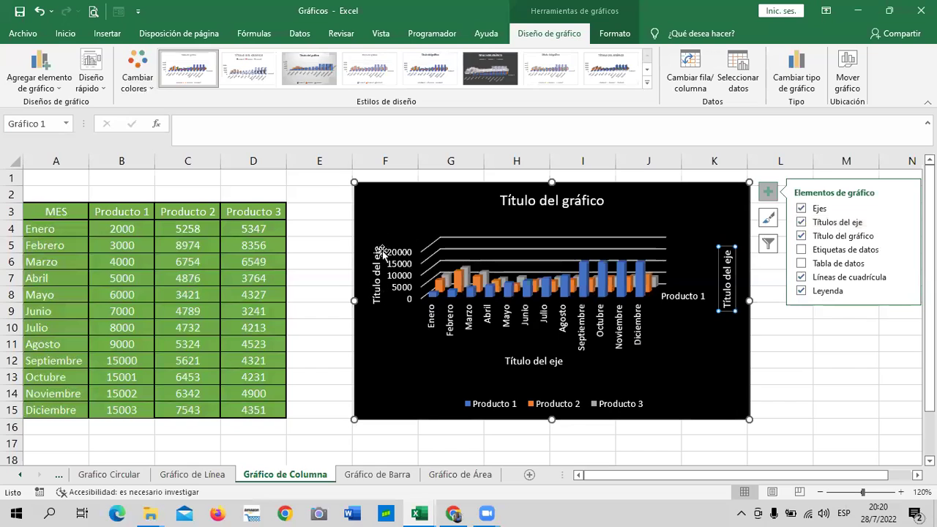
pyautogui.click(801, 222)
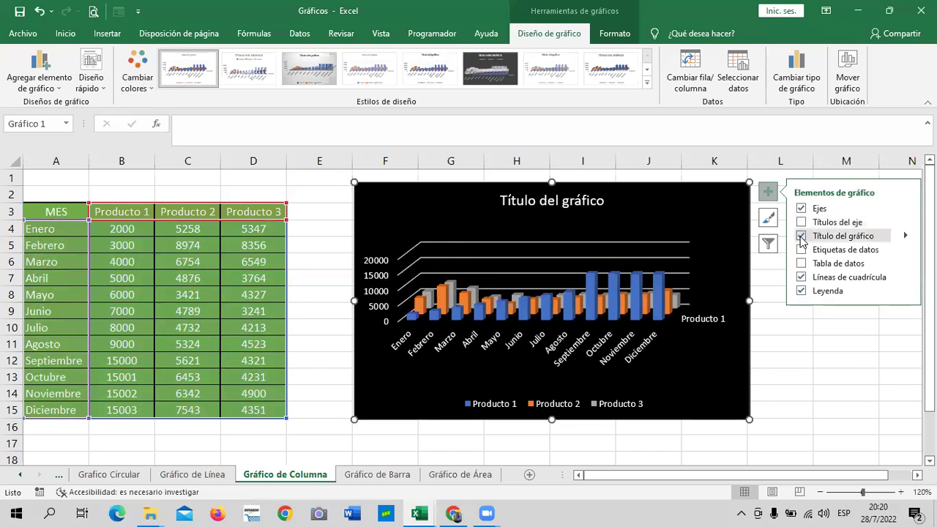
pyautogui.click(801, 237)
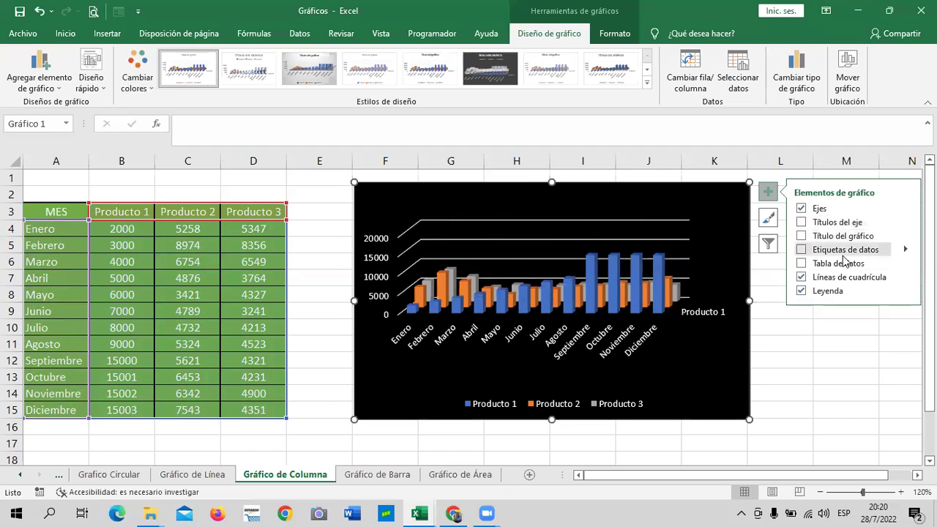
# Restore the chart title and replace its placeholder with 'VENTA DE PRODUCTOS POR MES'.
pyautogui.click(802, 235)
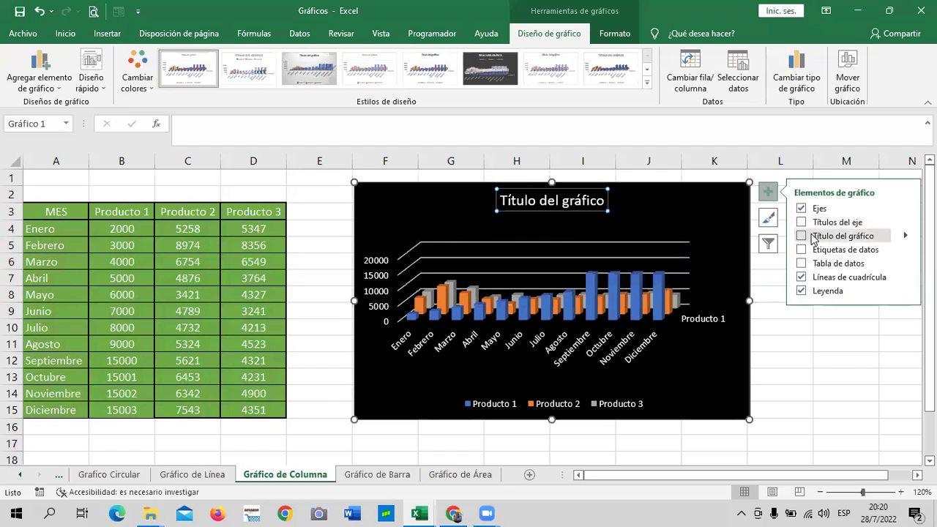
pyautogui.click(605, 199)
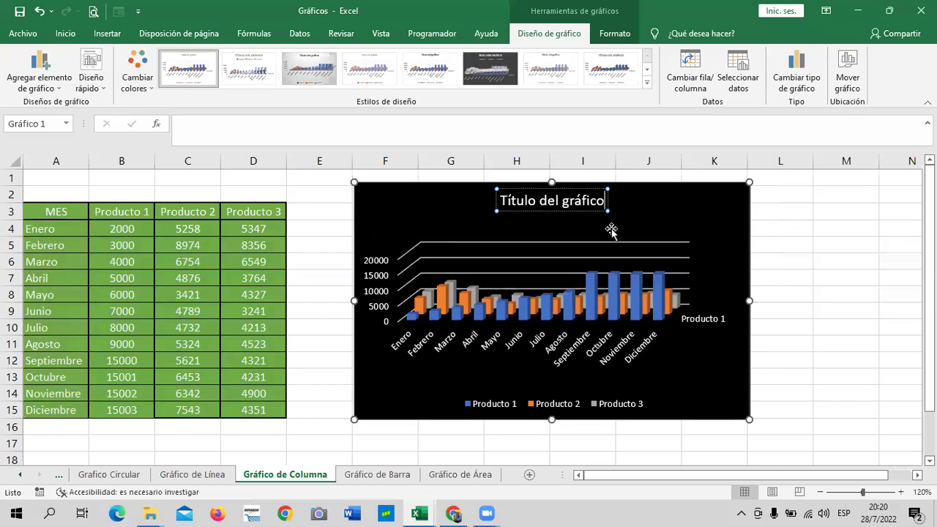
pyautogui.press('BackSpace')
pyautogui.press('BackSpace')
pyautogui.press('BackSpace')
pyautogui.press('BackSpace')
pyautogui.press('BackSpace')
pyautogui.press('BackSpace')
pyautogui.press('BackSpace')
pyautogui.press('BackSpace')
pyautogui.press('BackSpace')
pyautogui.press('BackSpace')
pyautogui.press('BackSpace')
pyautogui.press('BackSpace')
pyautogui.press('BackSpace')
pyautogui.press('BackSpace')
pyautogui.press('BackSpace')
pyautogui.press('BackSpace')
pyautogui.press('BackSpace')
pyautogui.press('BackSpace')
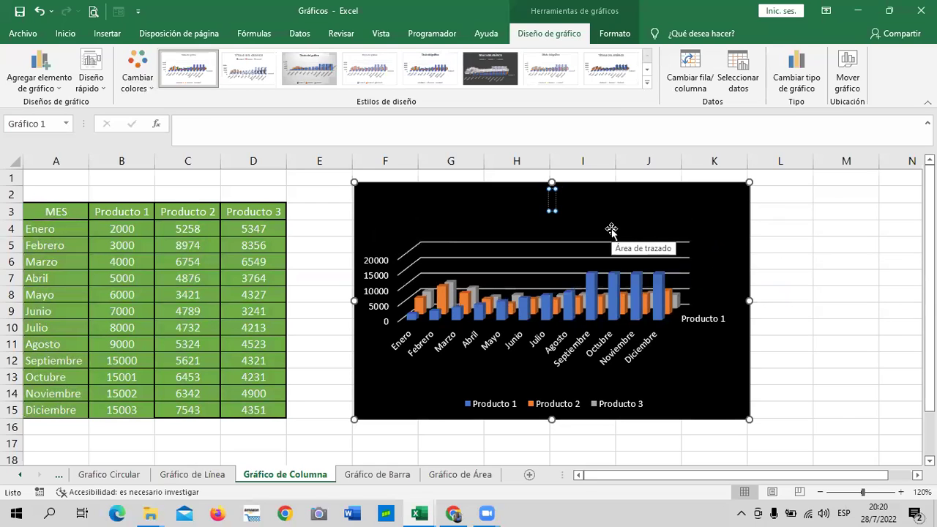
pyautogui.write('VENTA DE PRODUCTOS POR MES')
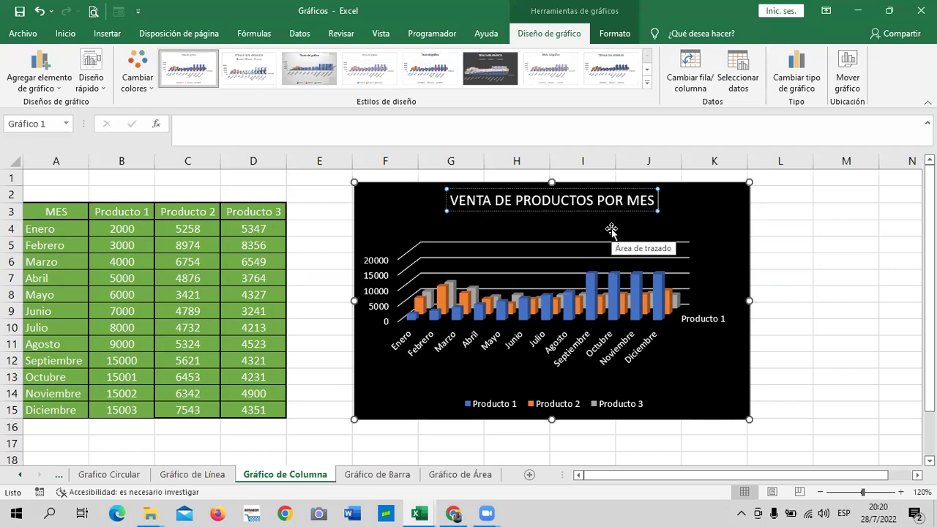
pyautogui.click(805, 297)
# Try Etiquetas de datos and Líneas de cuadrícula, ending with data labels off and gridlines on.
pyautogui.click(707, 210)
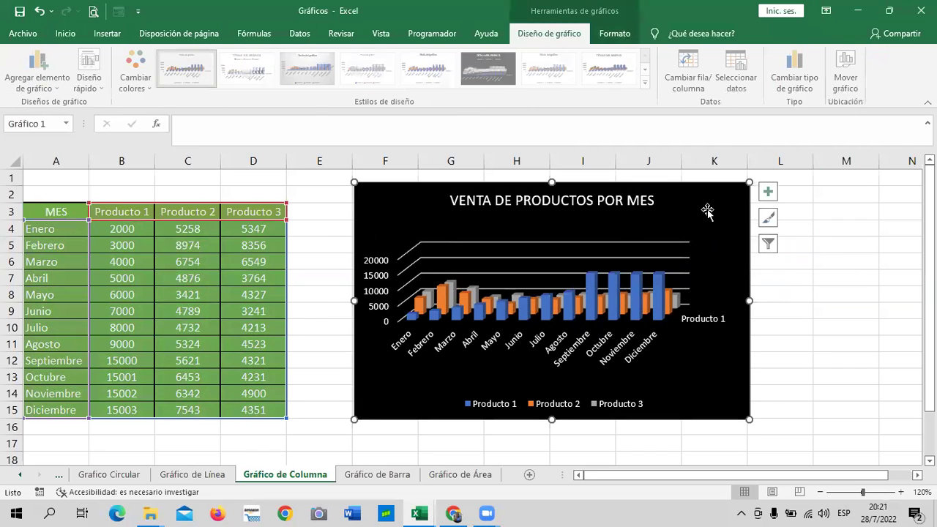
pyautogui.click(769, 193)
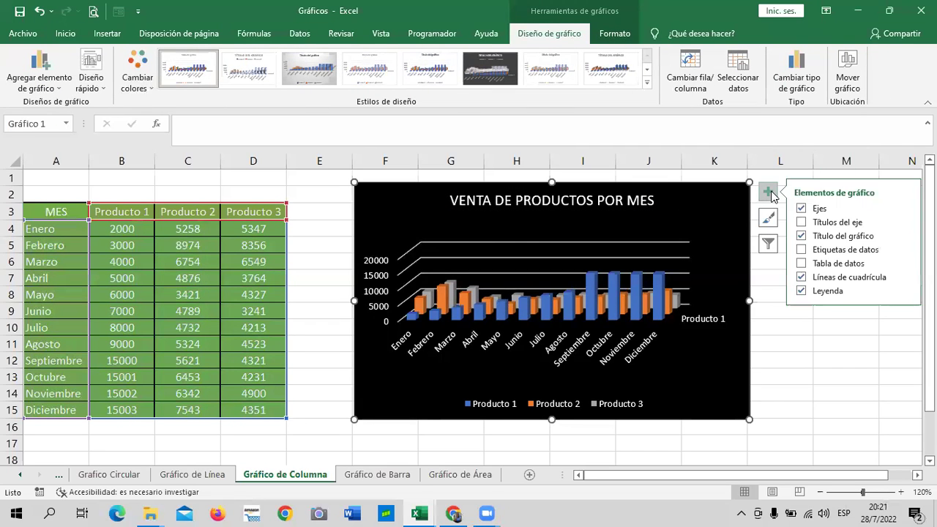
pyautogui.click(801, 250)
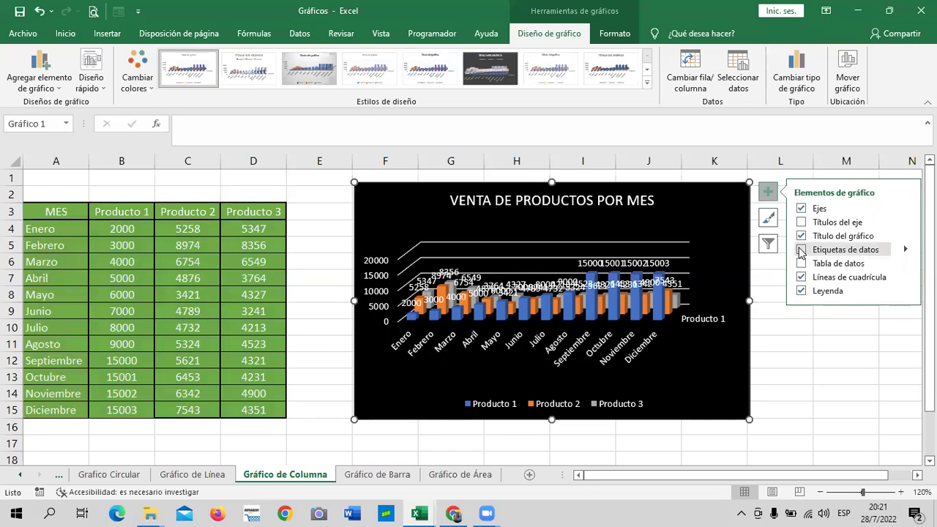
pyautogui.click(800, 251)
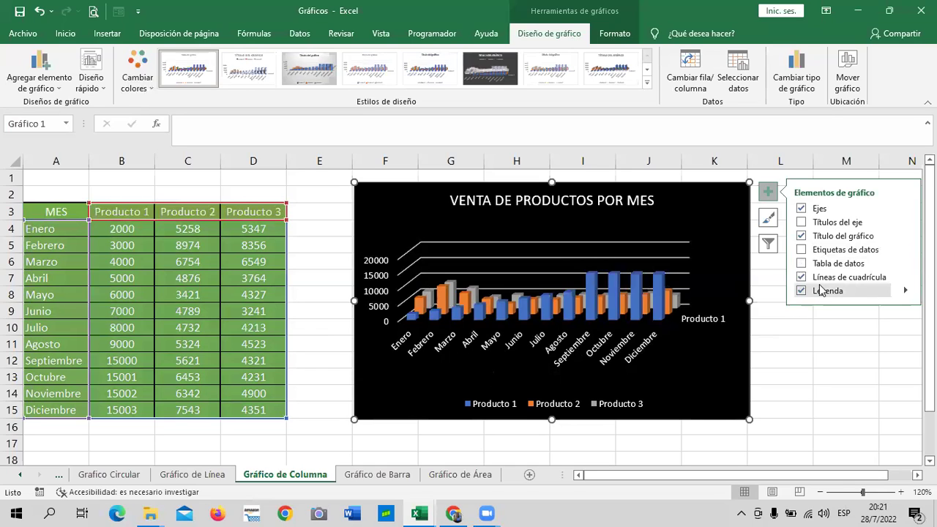
pyautogui.click(801, 278)
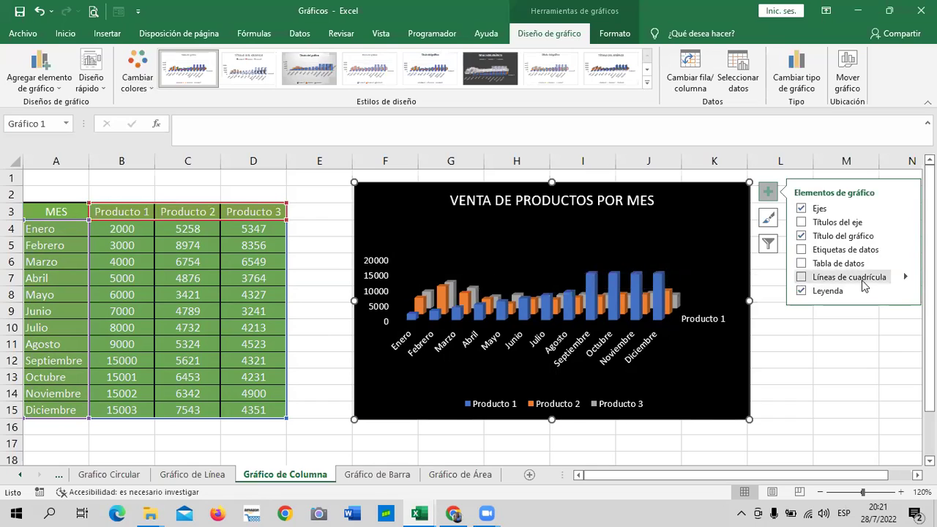
pyautogui.click(801, 278)
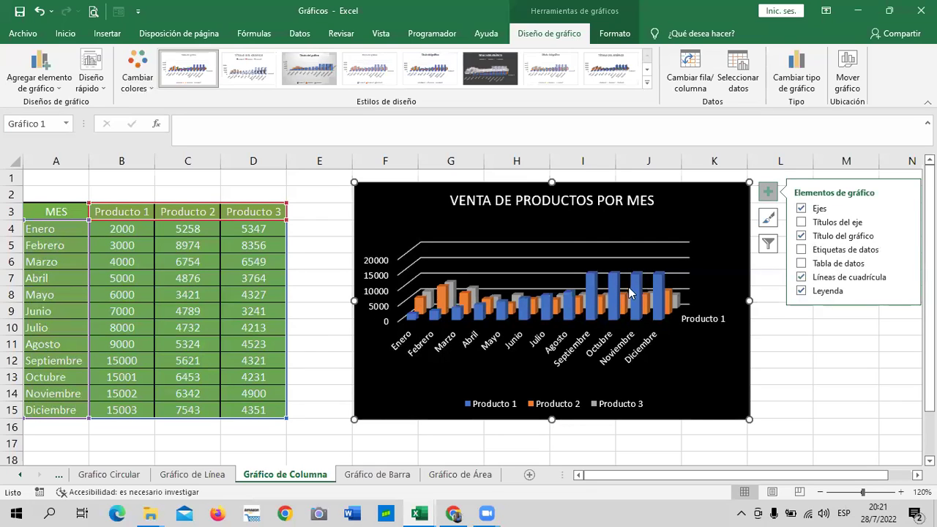
# Set the Producto 1–3 legend position to Arriba, below the chart title.
pyautogui.click(802, 293)
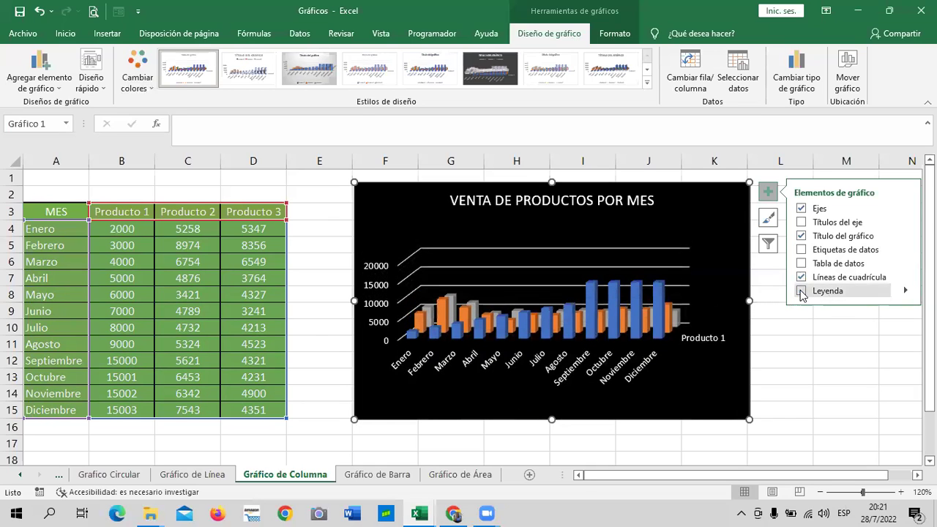
pyautogui.click(801, 291)
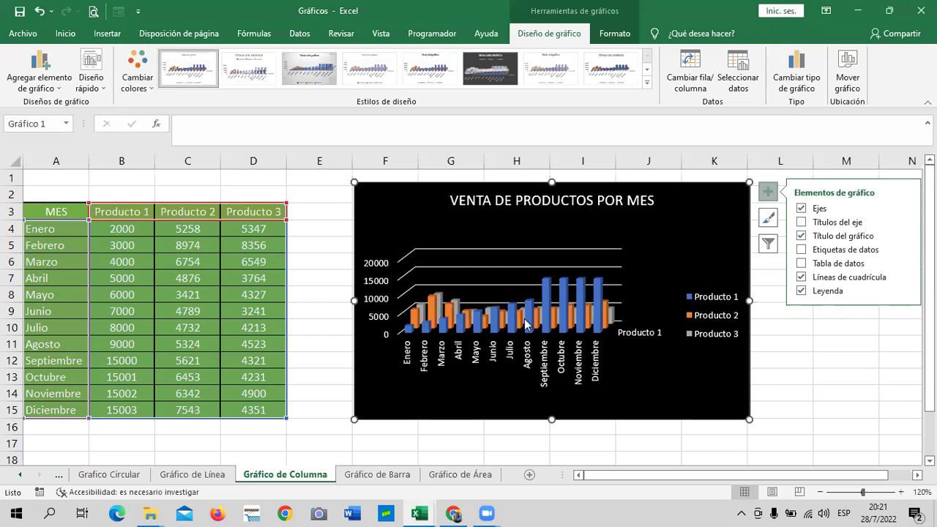
pyautogui.click(802, 291)
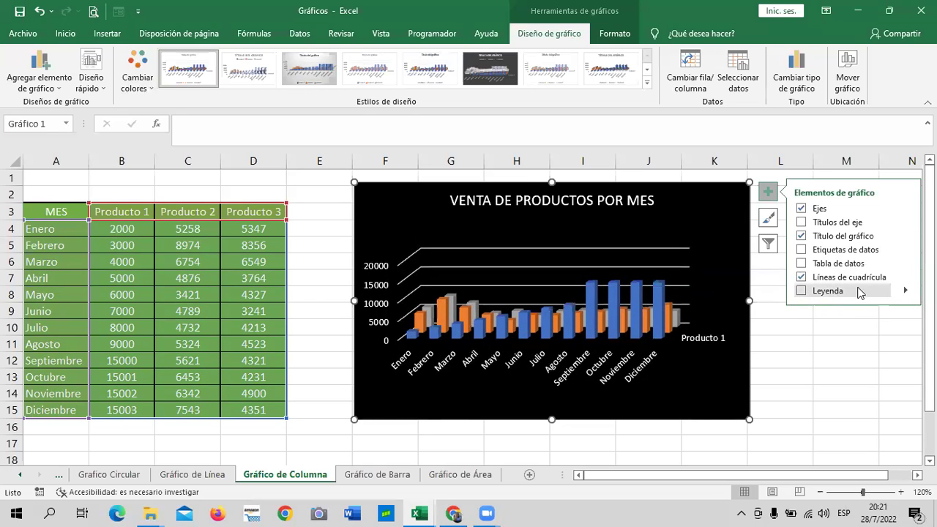
pyautogui.click(802, 291)
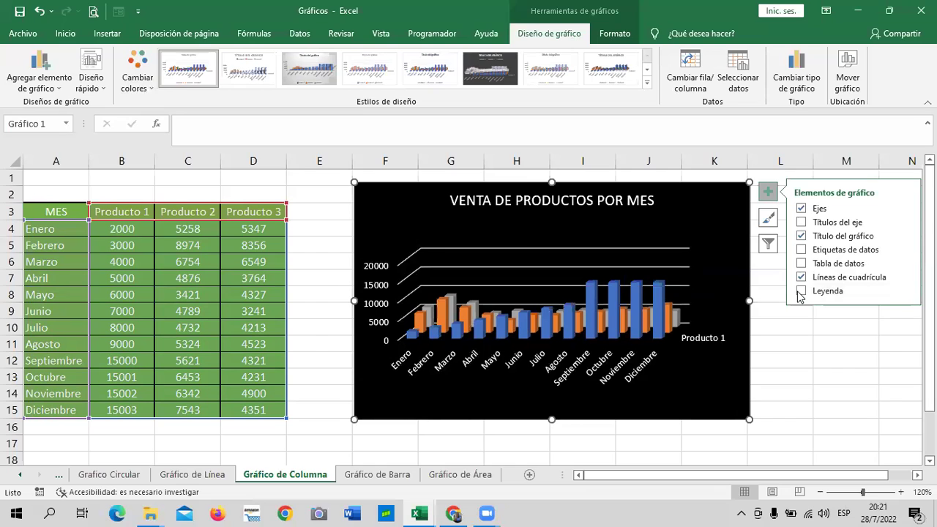
pyautogui.click(905, 291)
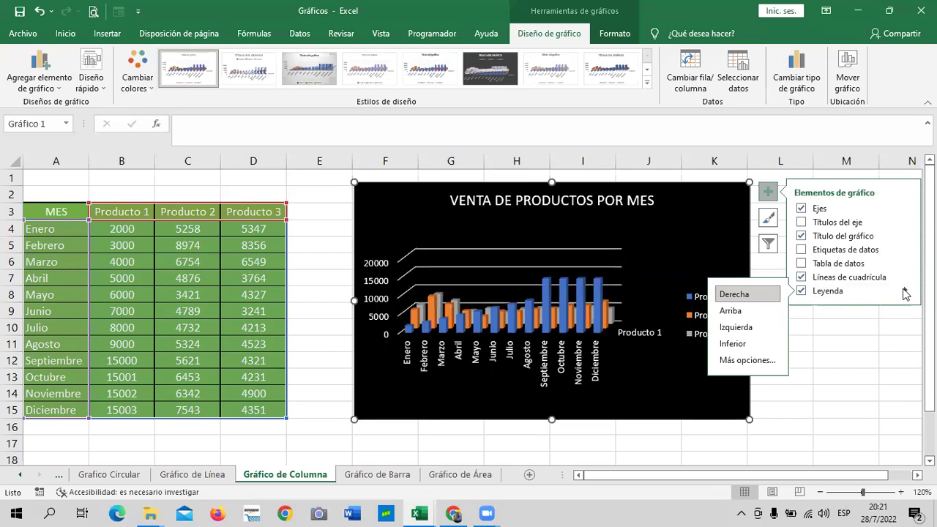
pyautogui.click(755, 310)
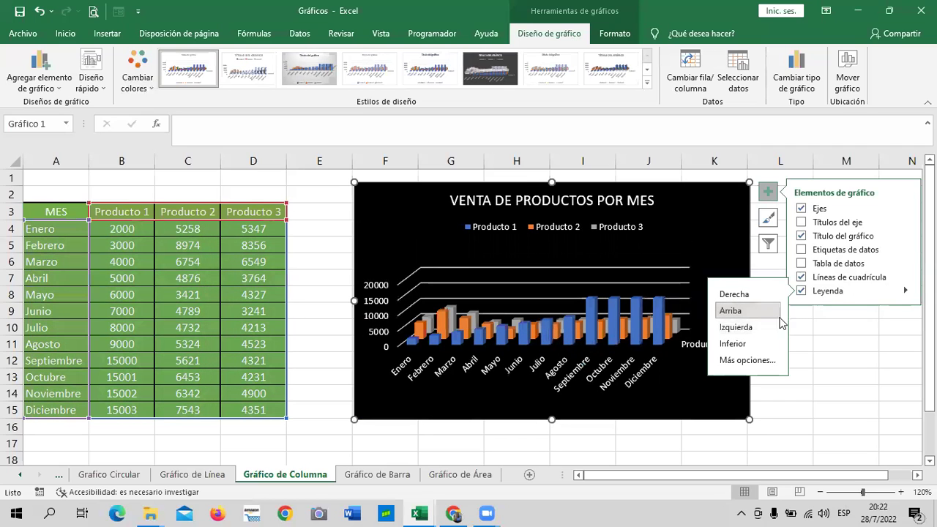
pyautogui.click(810, 340)
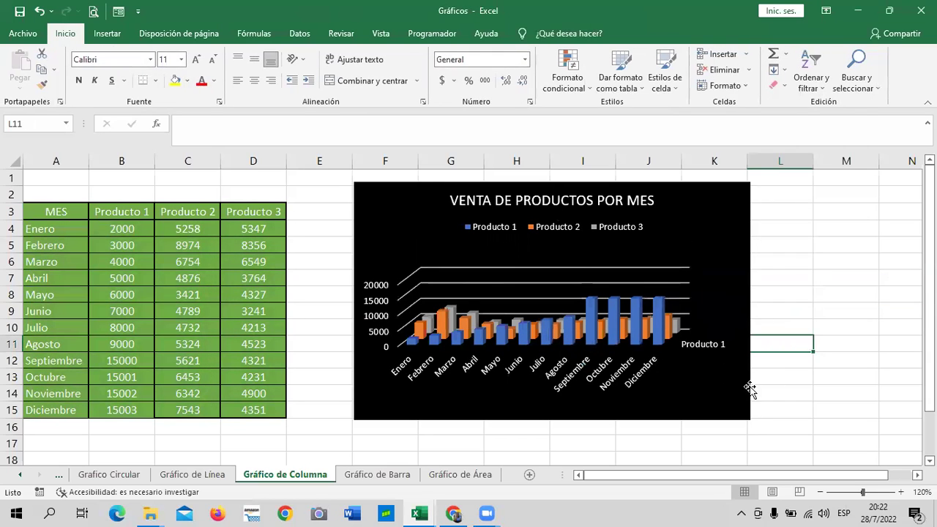
pyautogui.click(708, 344)
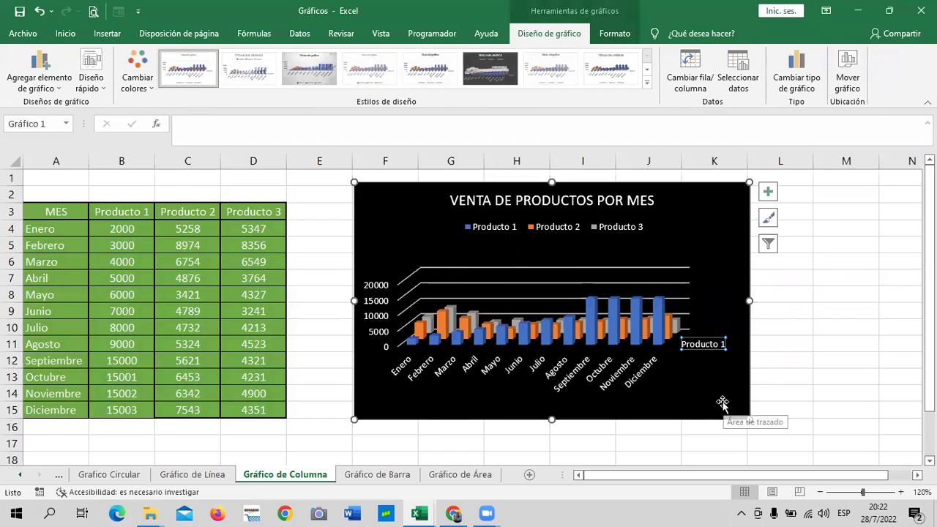
pyautogui.press('Delete')
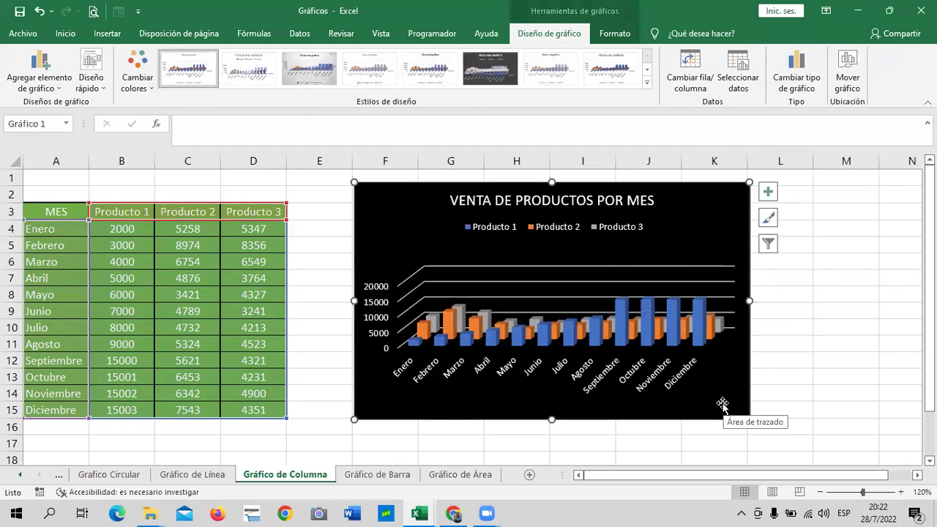
pyautogui.click(483, 227)
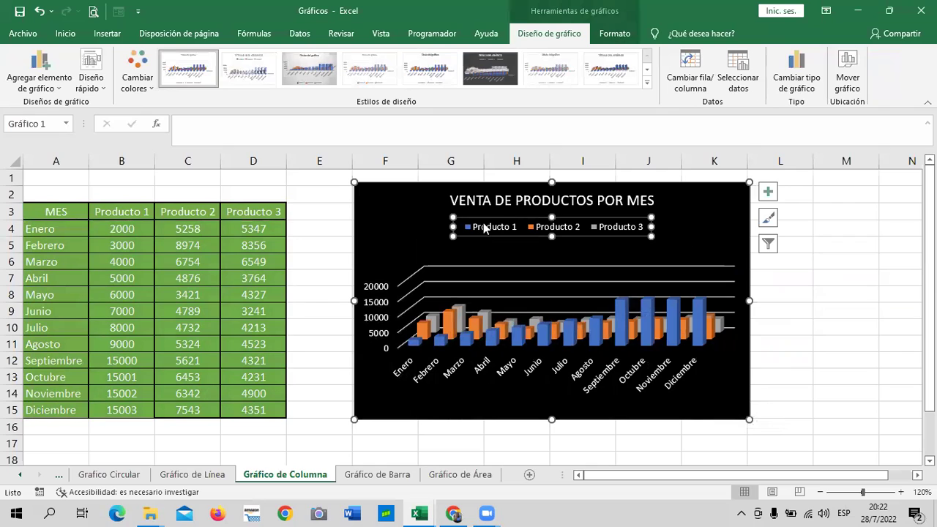
pyautogui.click(531, 228)
pyautogui.click(604, 231)
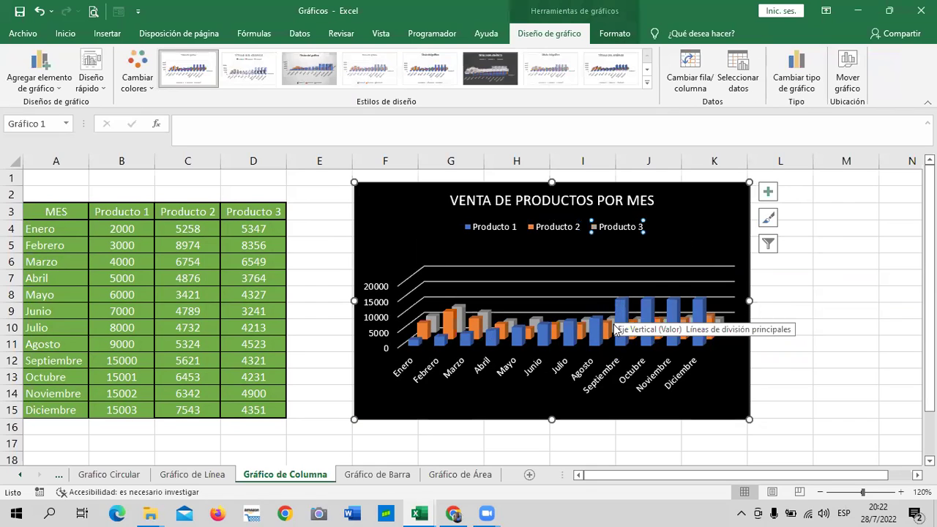
pyautogui.moveTo(616, 334)
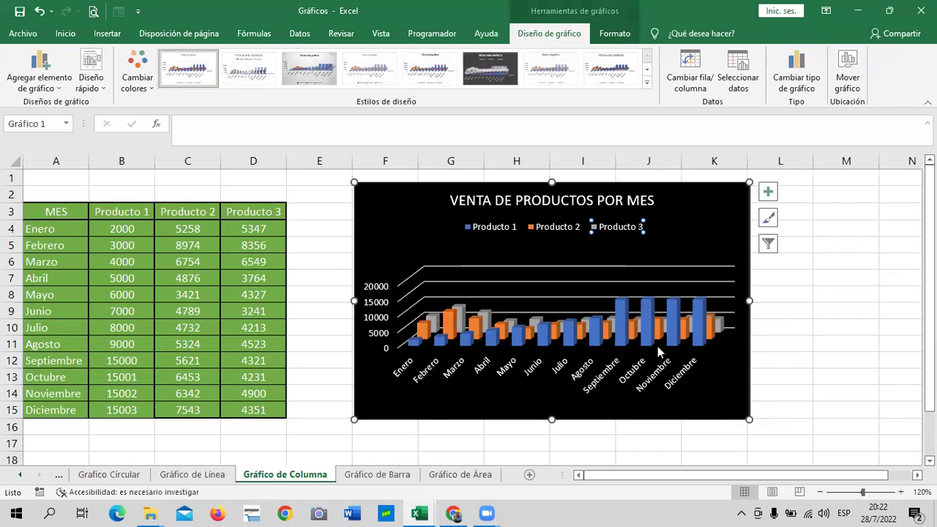
pyautogui.moveTo(699, 300)
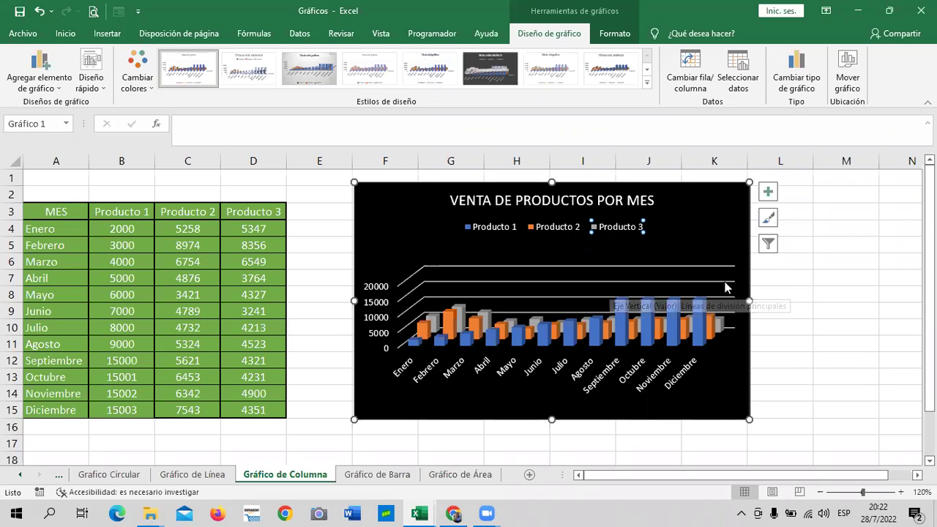
pyautogui.click(772, 219)
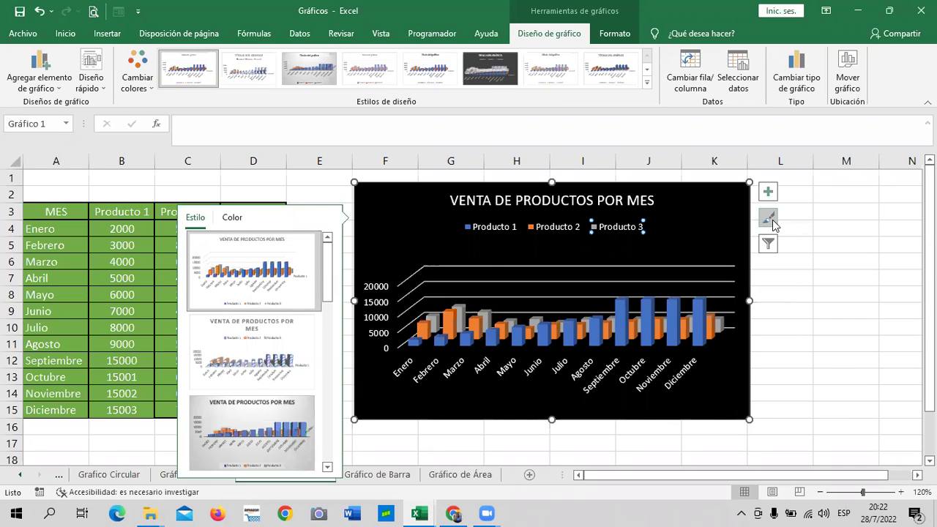
pyautogui.click(235, 217)
pyautogui.click(194, 217)
pyautogui.click(847, 310)
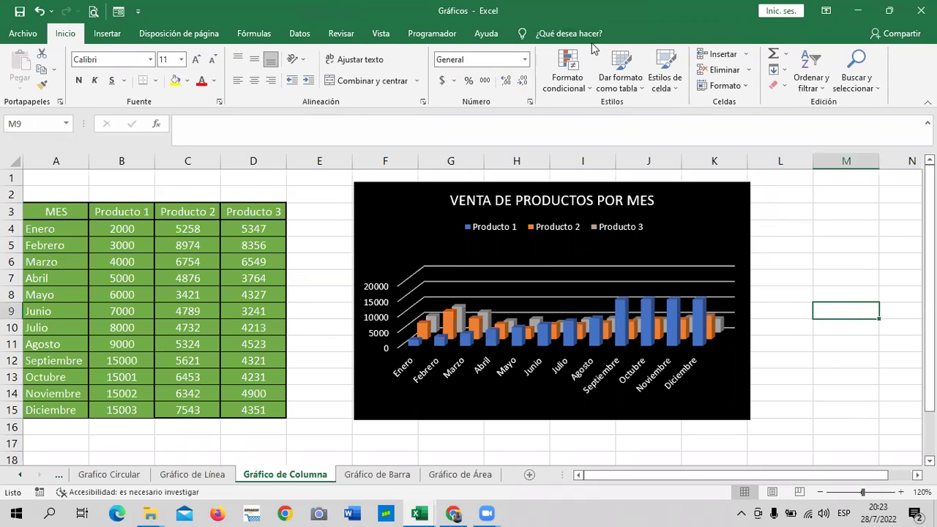
pyautogui.click(670, 207)
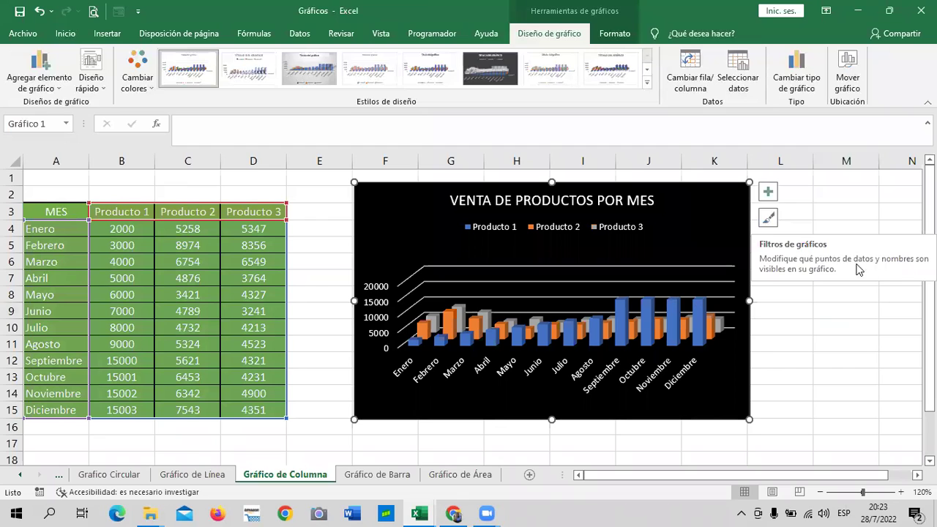
# In the column chart's filter, try product subsets and end with Producto 1, 2 and 3 ticked.
pyautogui.click(822, 324)
pyautogui.click(715, 221)
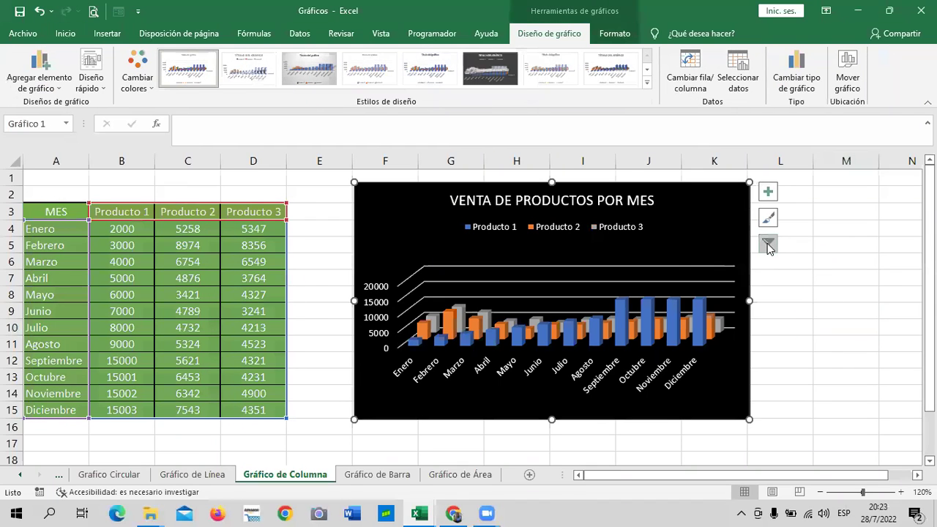
pyautogui.click(768, 245)
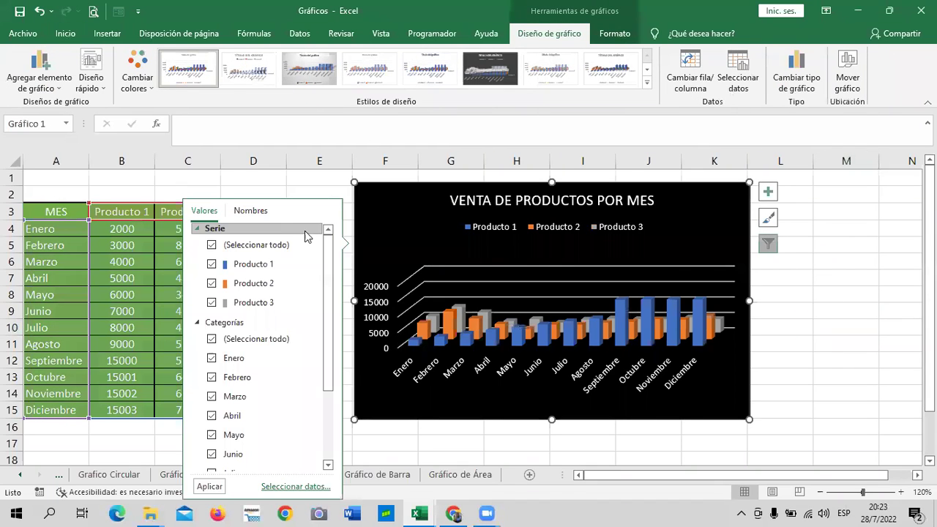
pyautogui.scroll(-3, 326, 278)
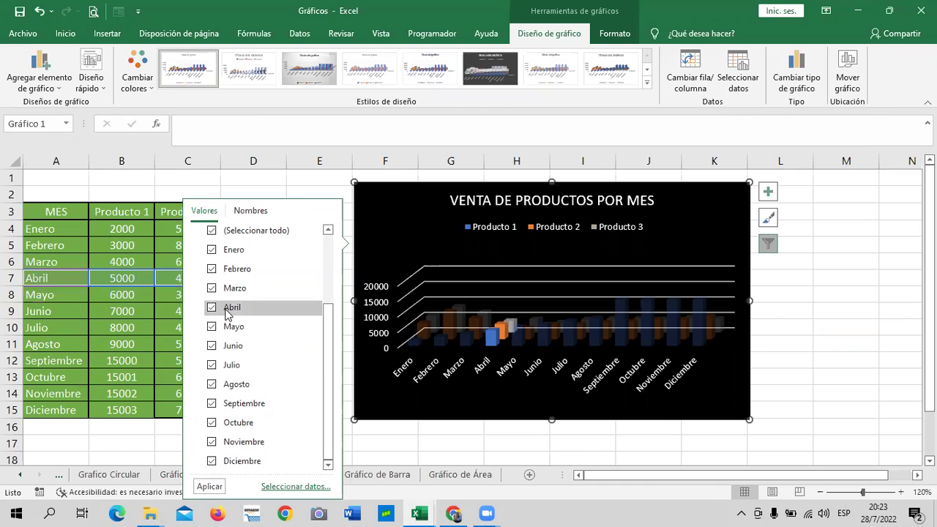
pyautogui.moveTo(327, 355); pyautogui.dragTo(337, 256)
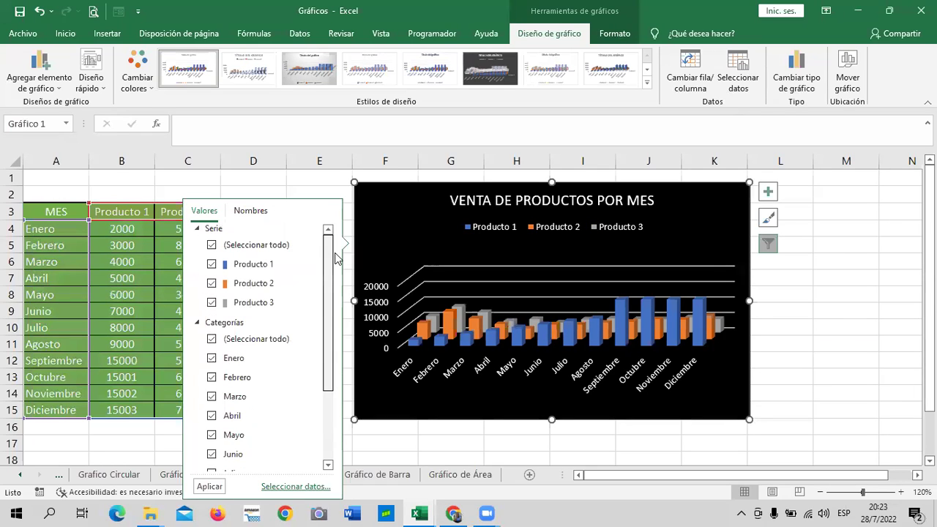
pyautogui.click(211, 245)
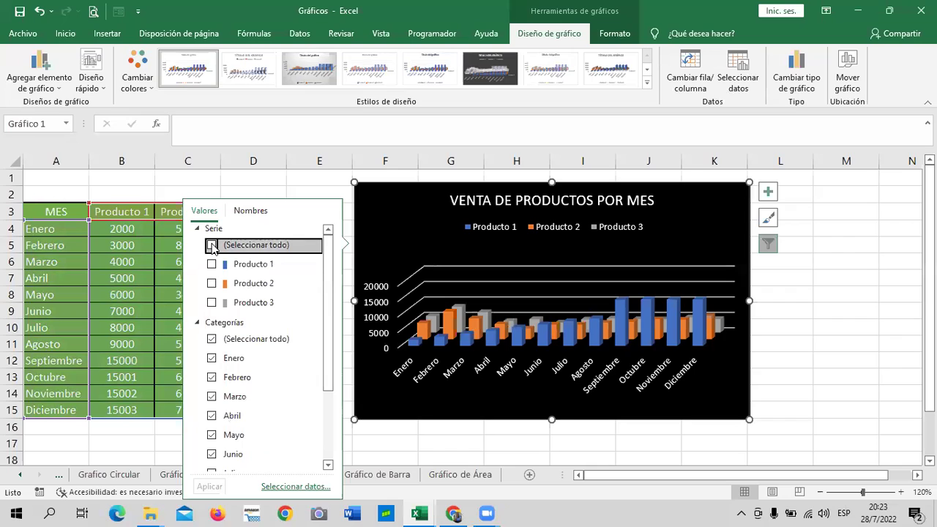
pyautogui.click(211, 264)
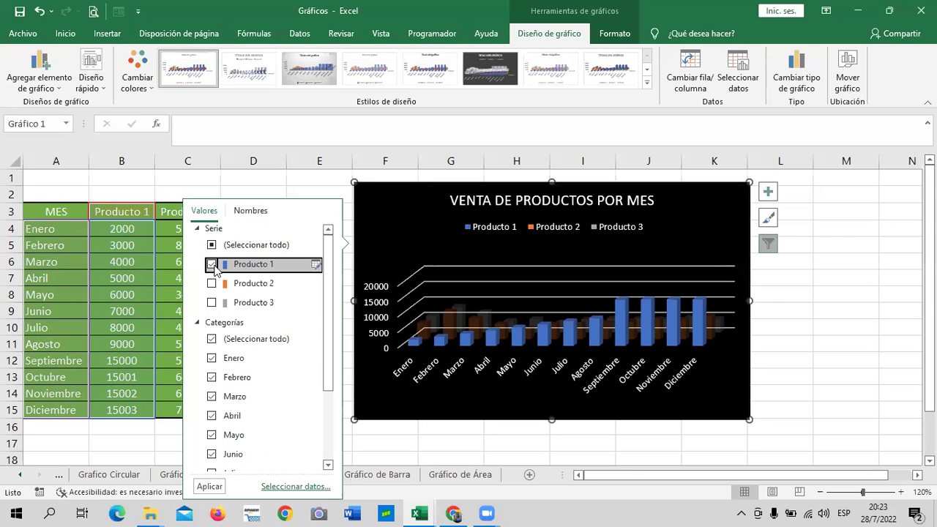
pyautogui.click(212, 265)
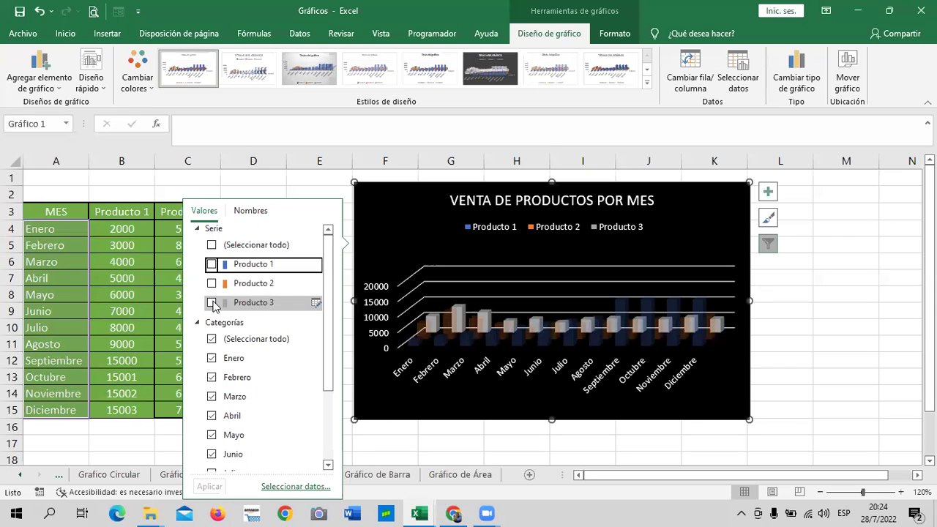
pyautogui.click(213, 303)
pyautogui.click(213, 284)
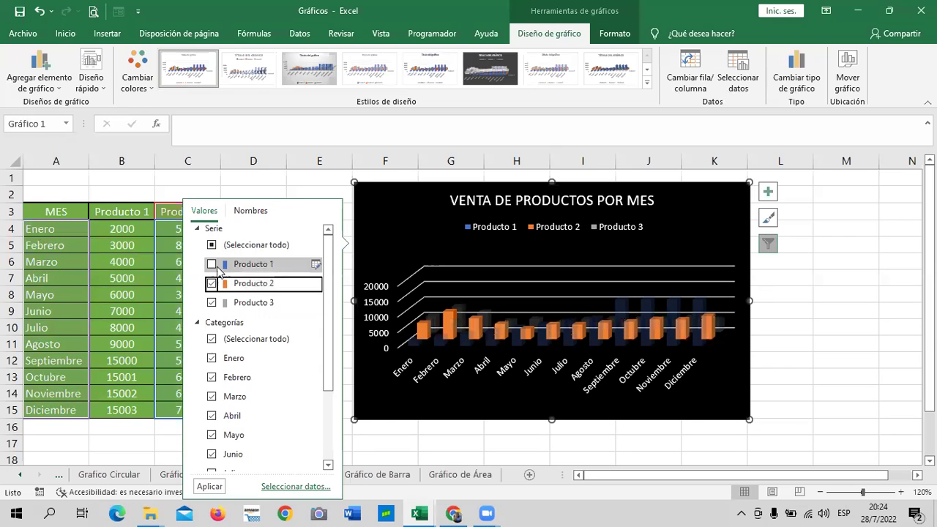
pyautogui.click(212, 264)
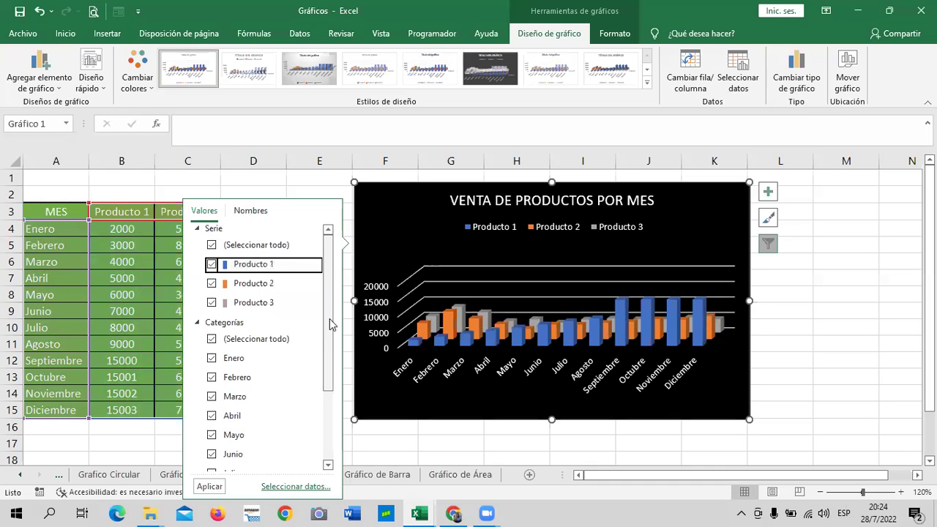
# Limit the chart to Enero–Marzo, then extend it to Enero through Junio.
pyautogui.moveTo(326, 320); pyautogui.dragTo(327, 409)
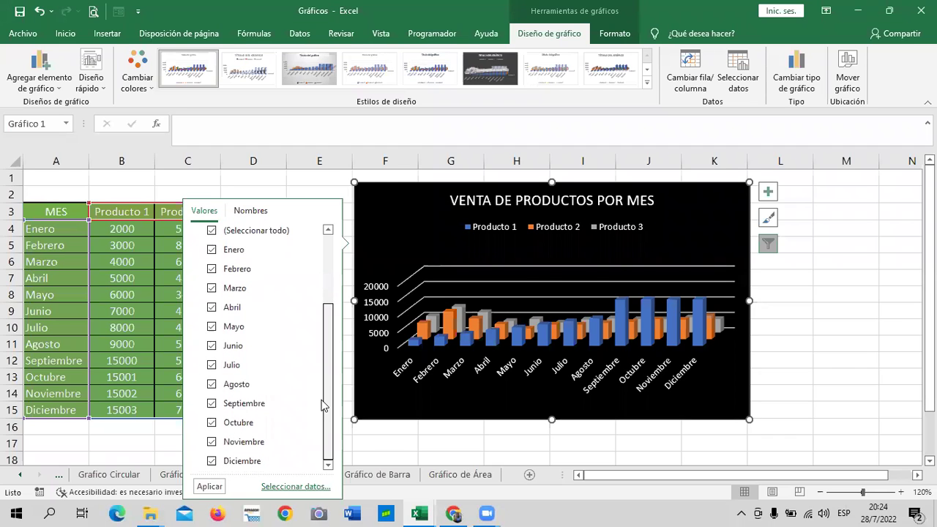
pyautogui.click(212, 230)
pyautogui.click(213, 250)
pyautogui.click(213, 268)
pyautogui.click(213, 289)
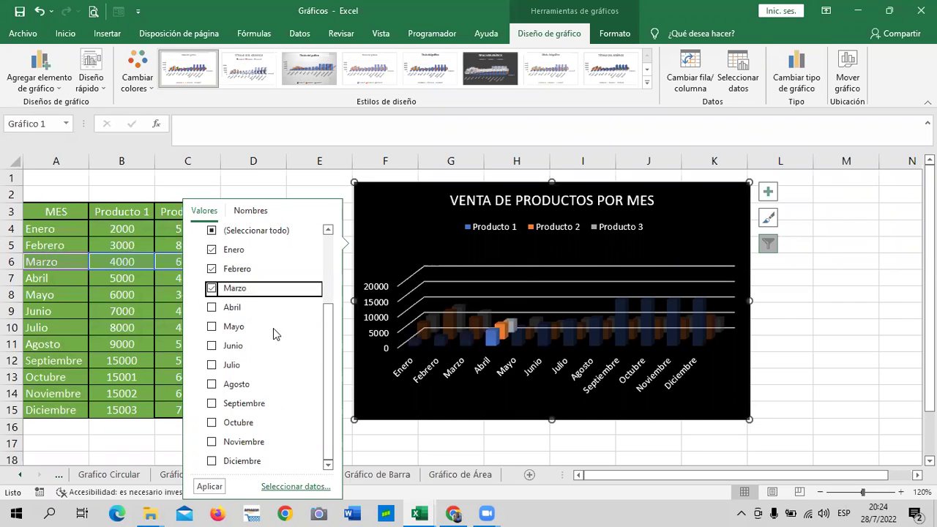
pyautogui.click(241, 289)
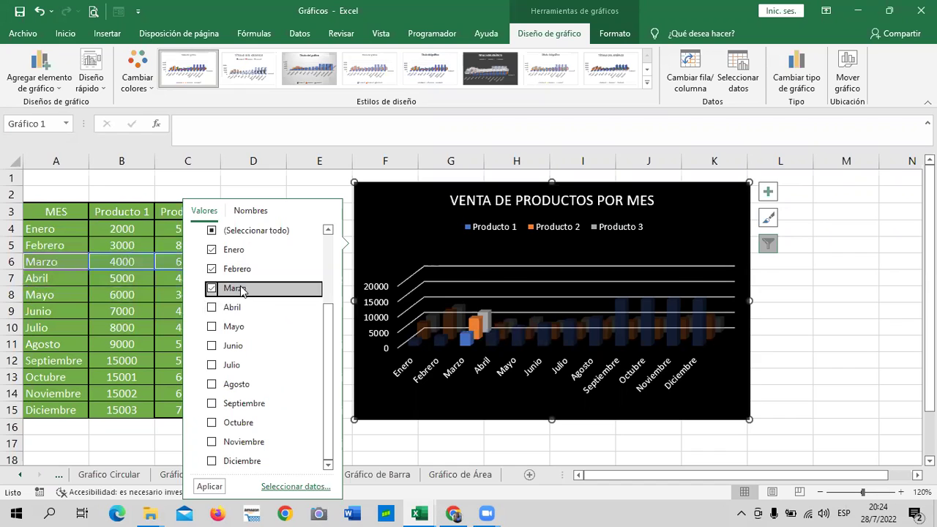
pyautogui.click(208, 487)
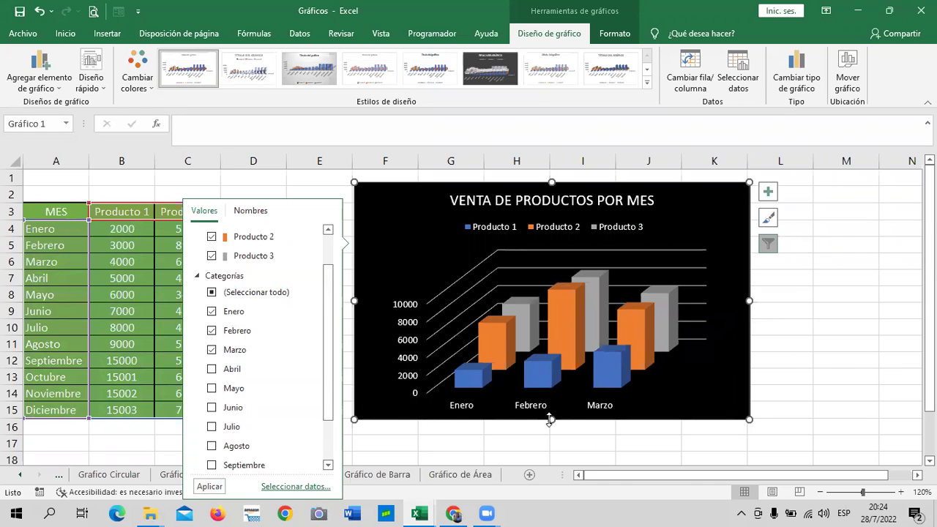
pyautogui.click(211, 368)
pyautogui.click(212, 388)
pyautogui.click(212, 407)
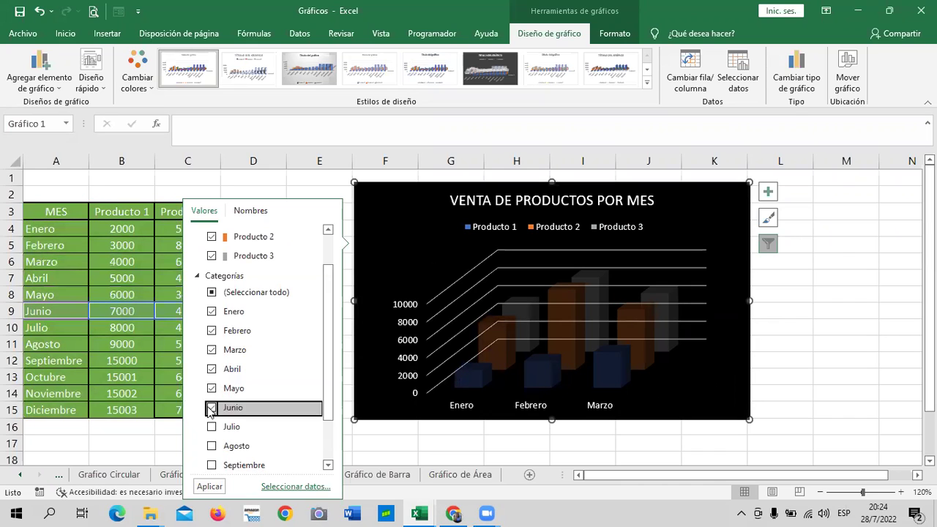
pyautogui.click(209, 486)
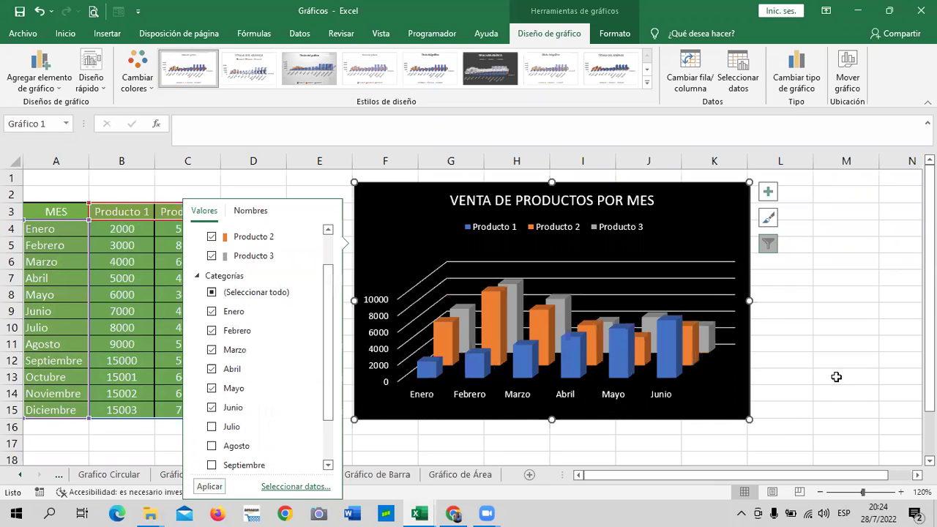
# Add Julio through Diciembre back so all twelve months are plotted.
pyautogui.click(212, 426)
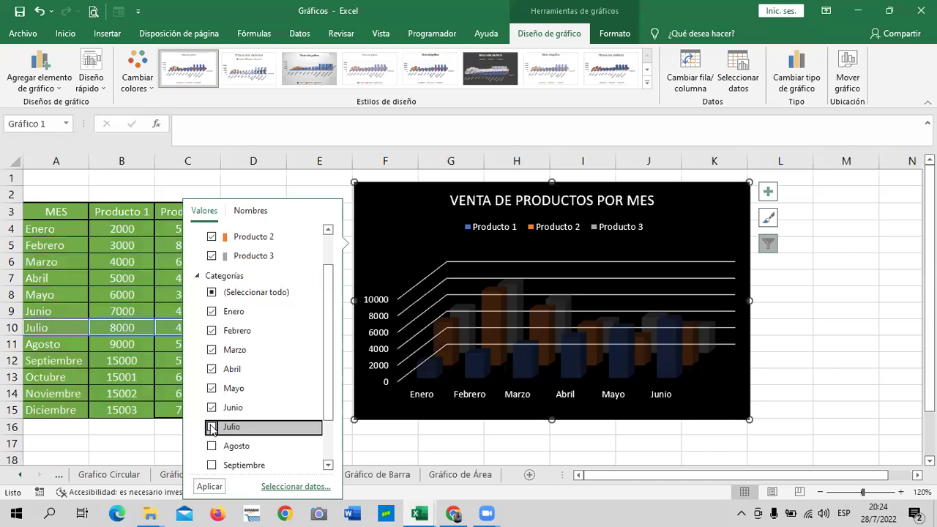
pyautogui.click(212, 446)
pyautogui.click(212, 464)
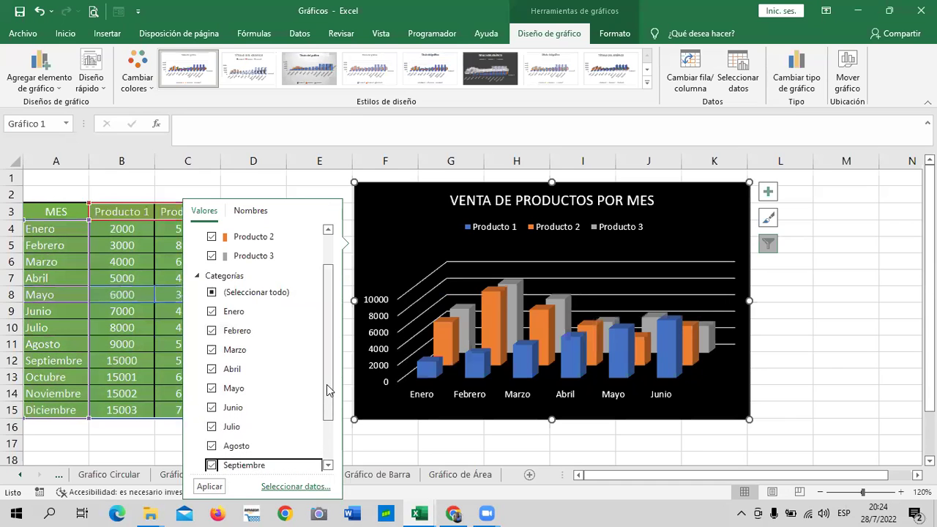
pyautogui.moveTo(328, 387); pyautogui.dragTo(324, 454)
pyautogui.click(211, 423)
pyautogui.click(211, 441)
pyautogui.click(212, 460)
pyautogui.click(209, 486)
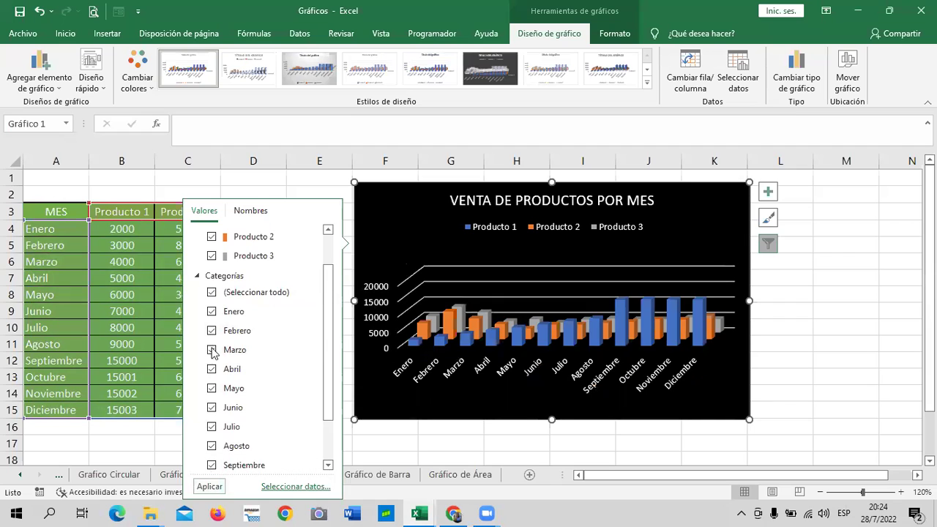
pyautogui.click(807, 289)
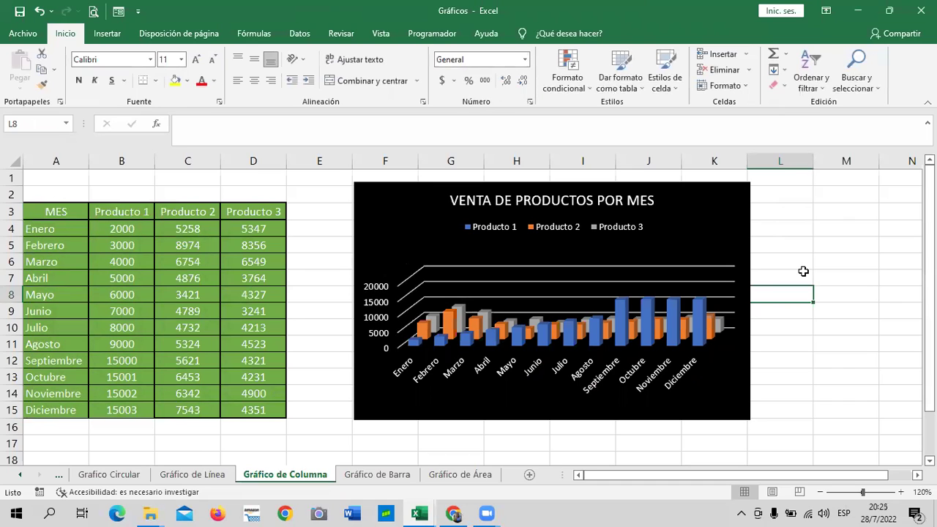
# Move from the column chart via Gráfico de Barra to the Gráfico de Línea sheet's sales table.
pyautogui.click(695, 207)
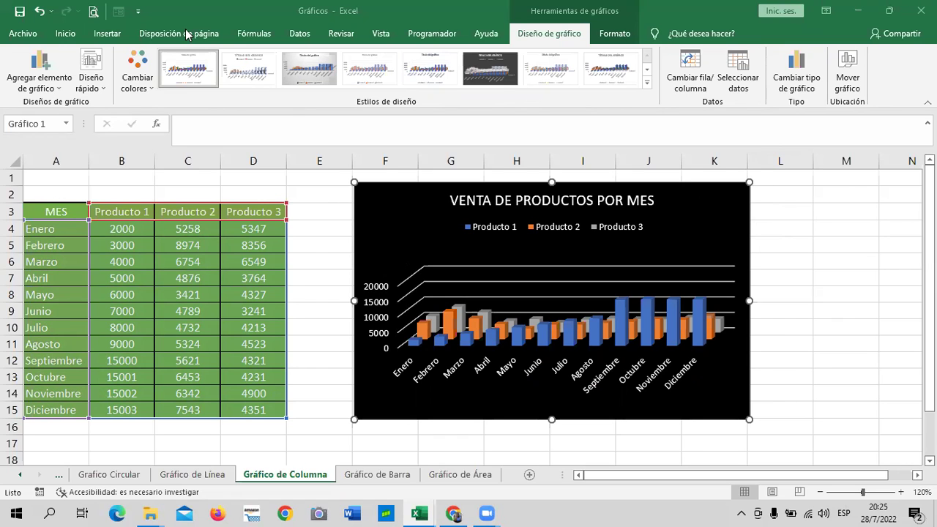
pyautogui.click(373, 475)
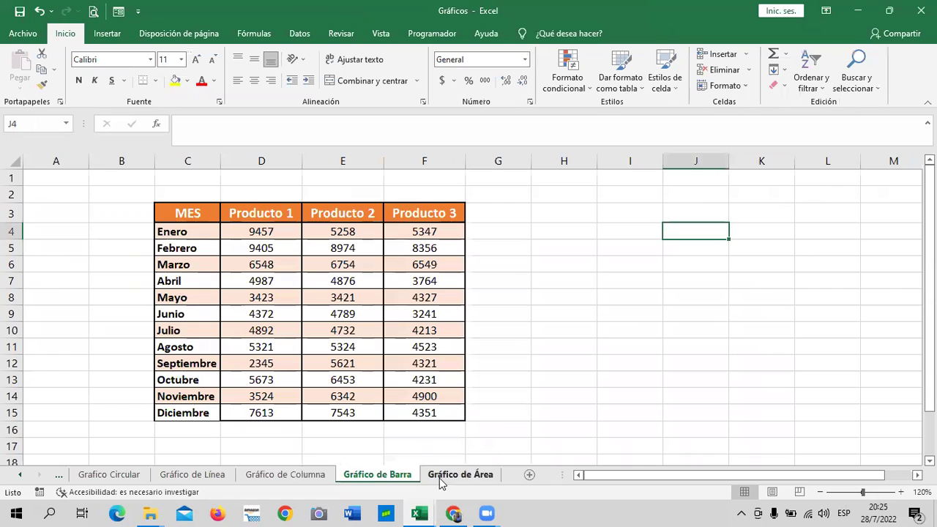
pyautogui.click(208, 476)
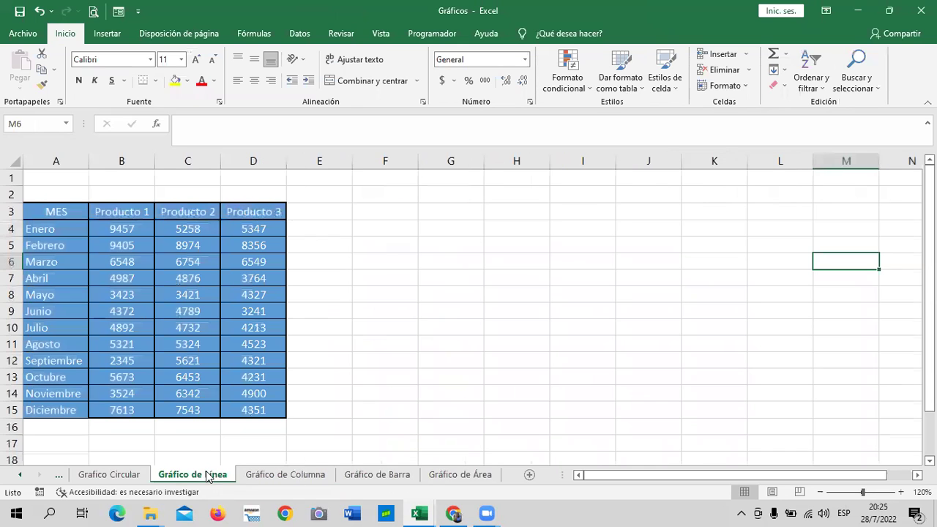
pyautogui.click(390, 292)
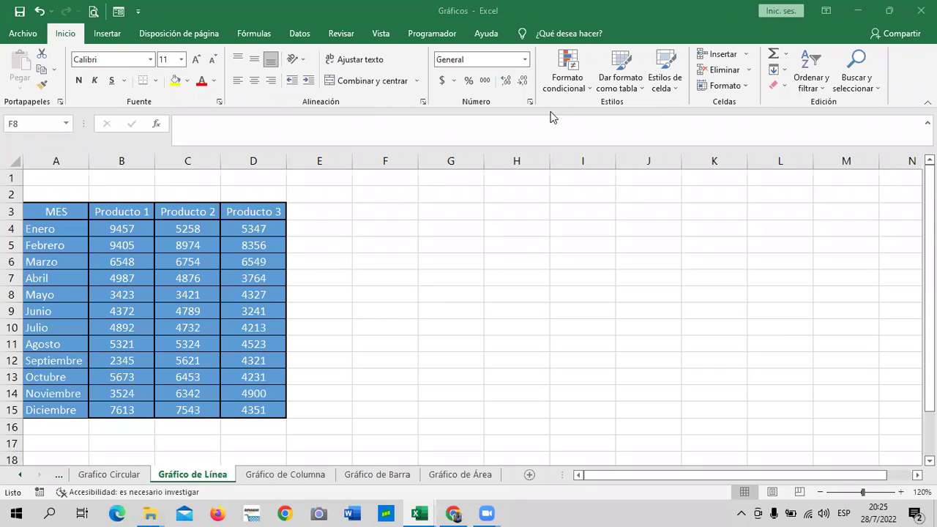
# Insert a Línea 100% apilada con marcadores chart from the Producto 1–3 monthly table.
pyautogui.click(116, 34)
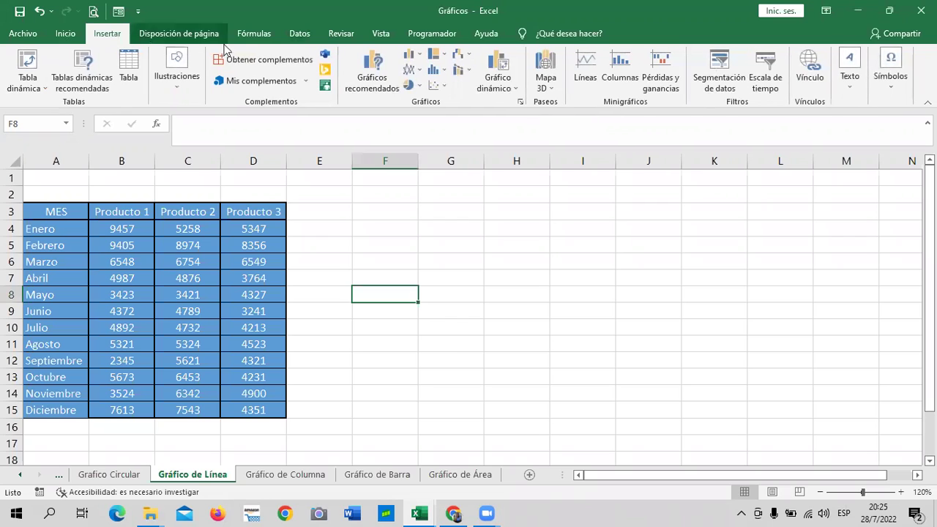
pyautogui.click(179, 289)
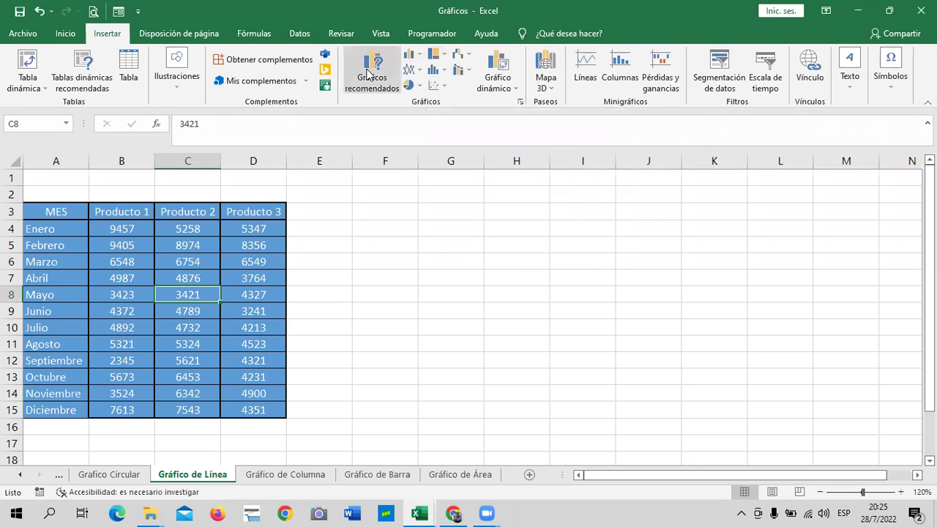
pyautogui.click(392, 81)
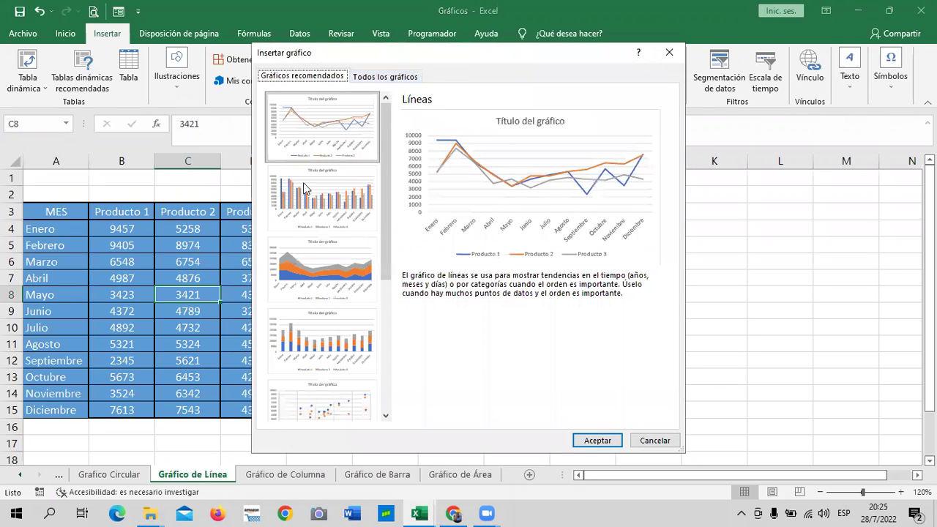
pyautogui.click(406, 82)
pyautogui.moveTo(496, 64); pyautogui.dragTo(609, 50)
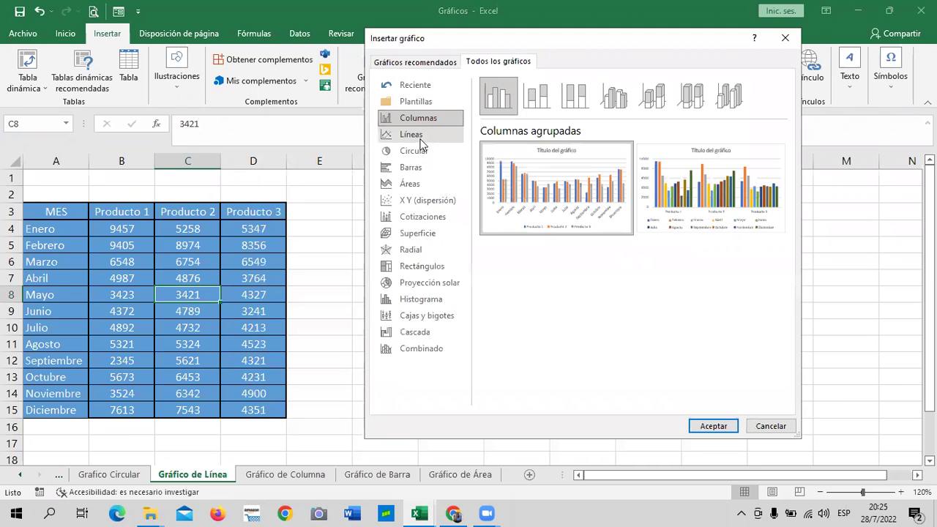
pyautogui.click(405, 136)
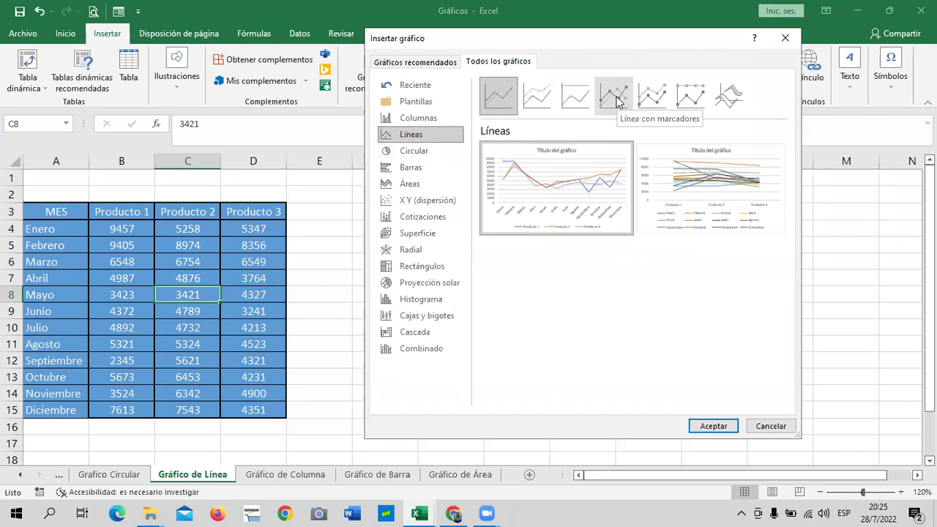
pyautogui.click(643, 96)
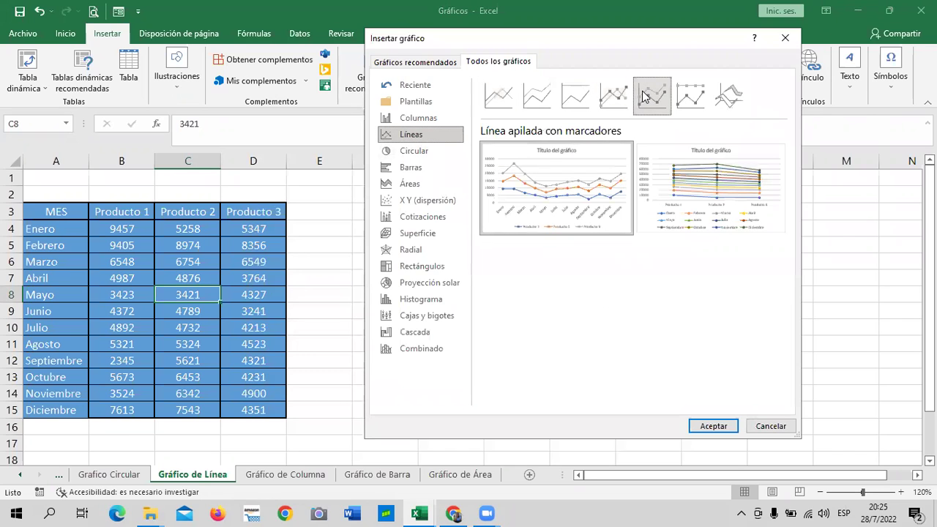
pyautogui.click(692, 99)
pyautogui.moveTo(571, 210)
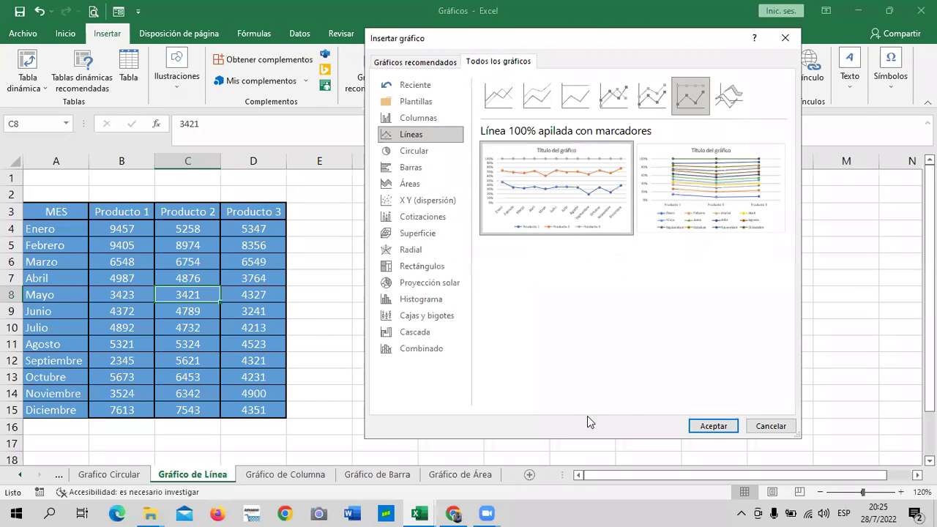
pyautogui.click(713, 424)
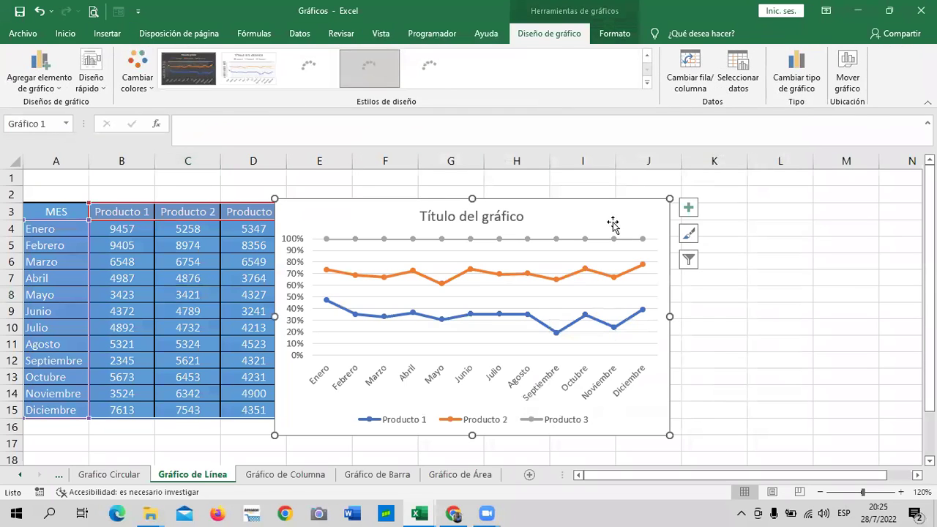
# Drag the line chart right, beside the sales table over columns F–K.
pyautogui.moveTo(611, 211); pyautogui.dragTo(665, 199)
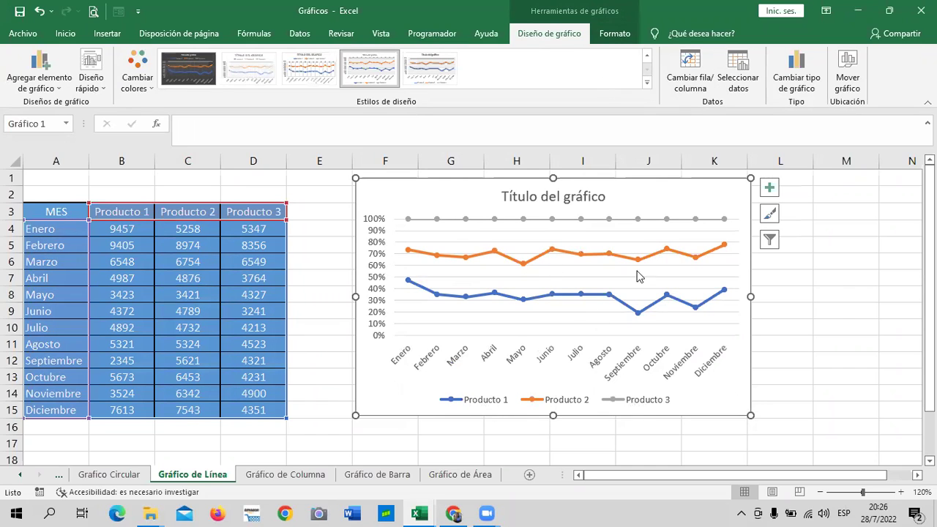
pyautogui.click(695, 64)
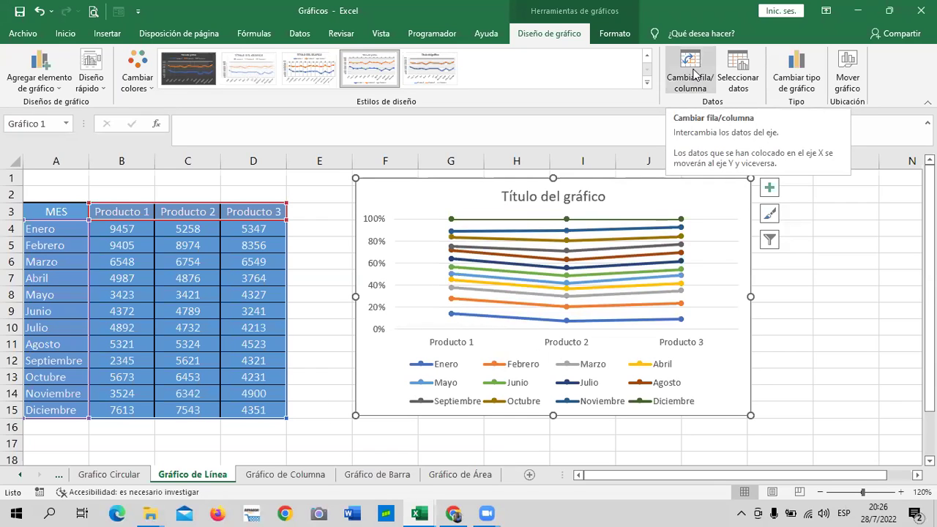
pyautogui.moveTo(627, 273)
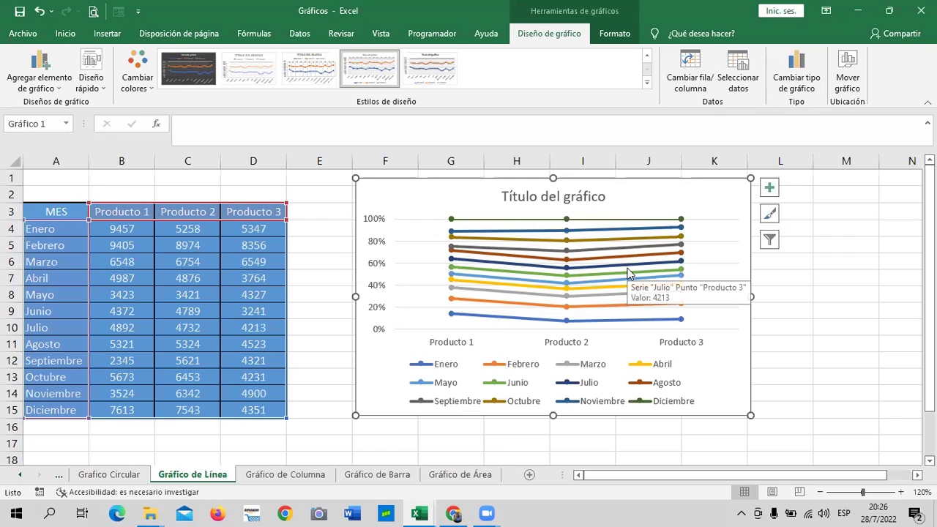
pyautogui.click(686, 62)
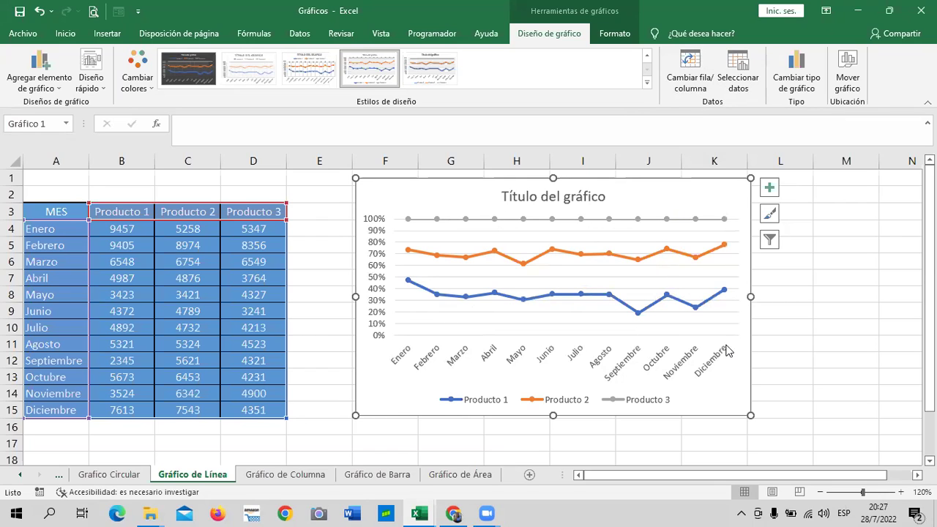
# Select the Producto 3 line in the chart.
pyautogui.moveTo(724, 291)
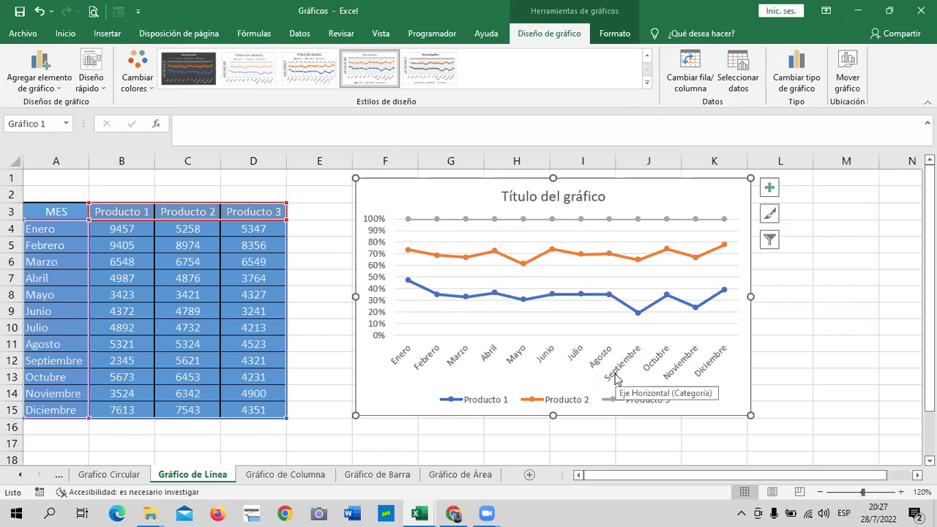
pyautogui.click(510, 221)
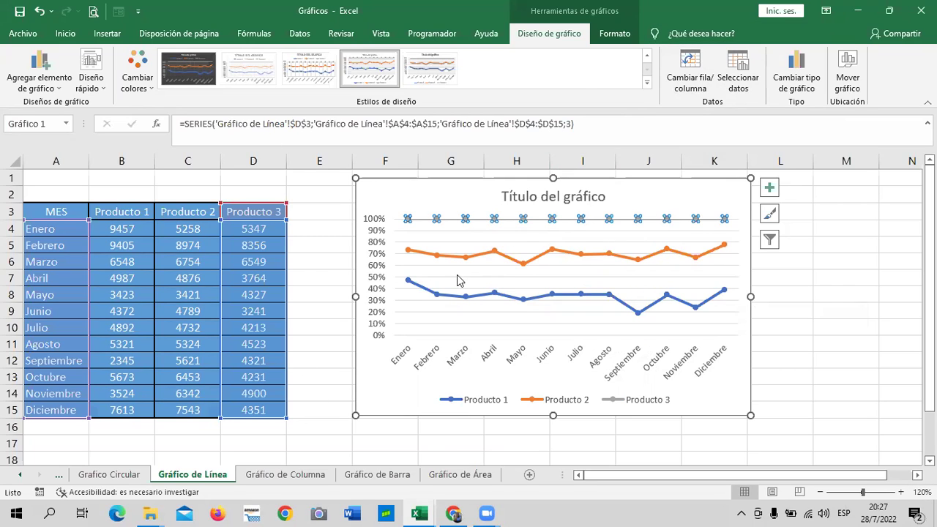
pyautogui.click(253, 295)
pyautogui.click(422, 218)
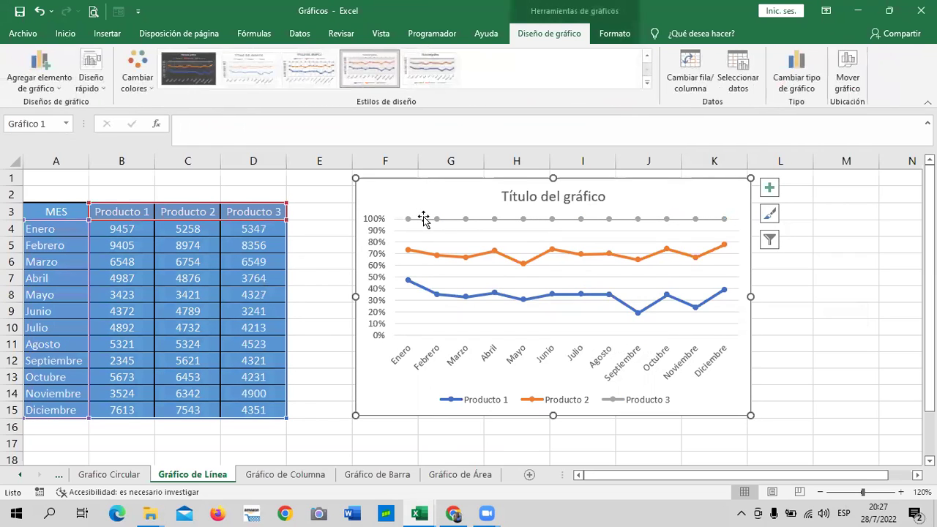
# Replace Producto 3's Enero value in D4 with 2500.
pyautogui.click(268, 272)
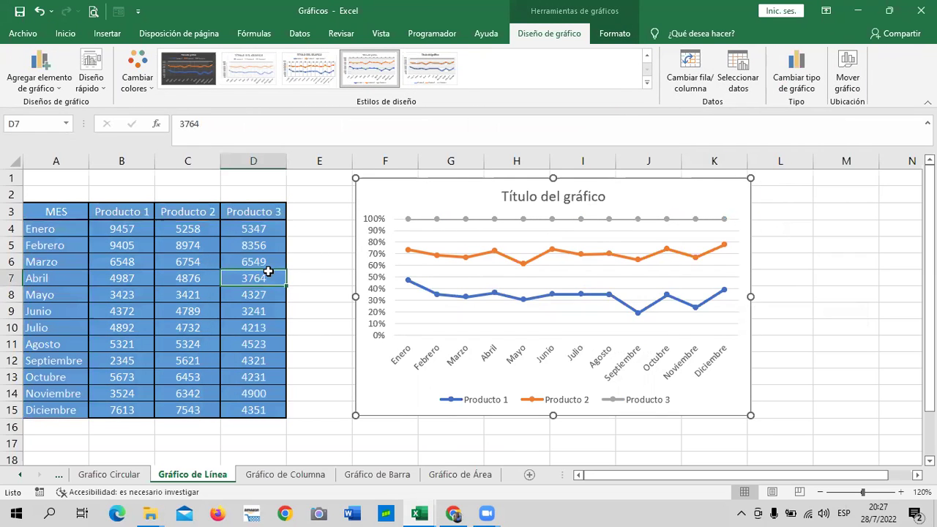
pyautogui.click(253, 262)
pyautogui.click(256, 233)
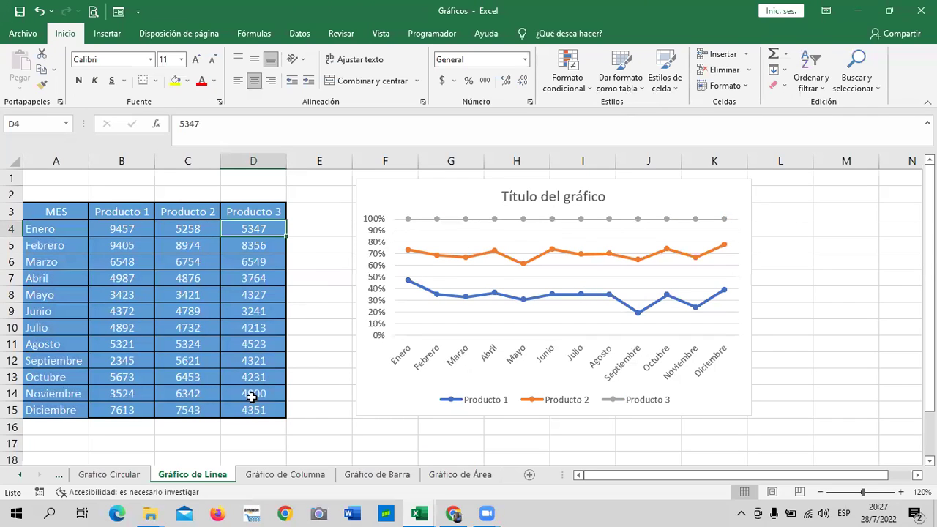
pyautogui.press('BackSpace')
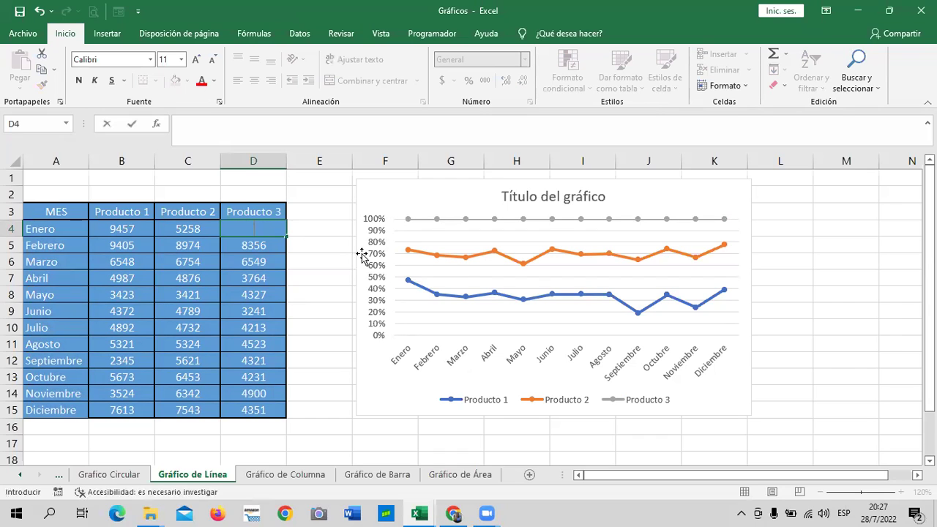
pyautogui.write('2500')
pyautogui.press('Return')
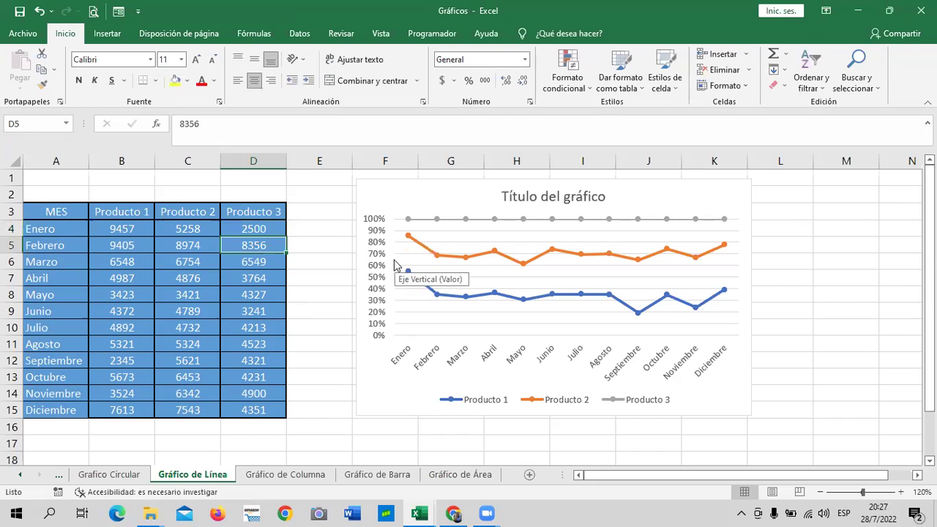
# Check the shifted Producto 3 line, D4's new value and the legend's Producto 3 entry.
pyautogui.click(463, 220)
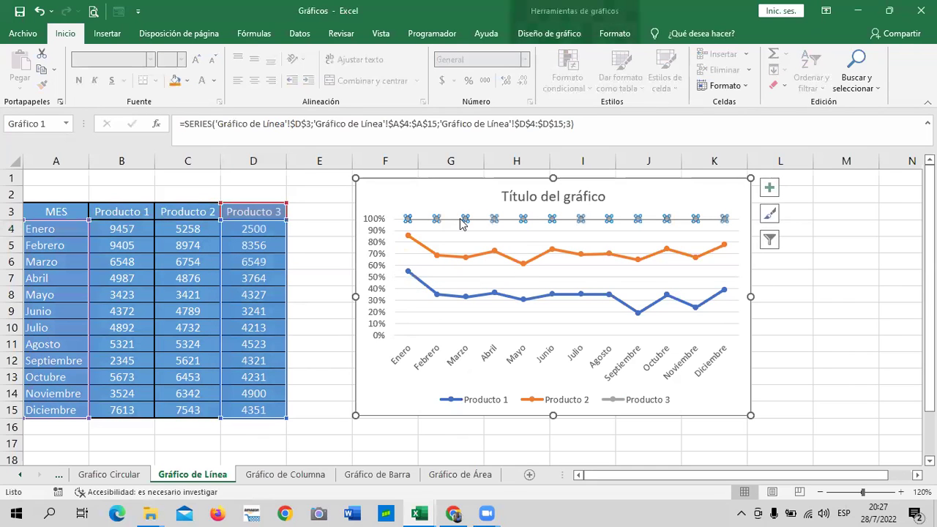
pyautogui.click(253, 261)
pyautogui.click(254, 229)
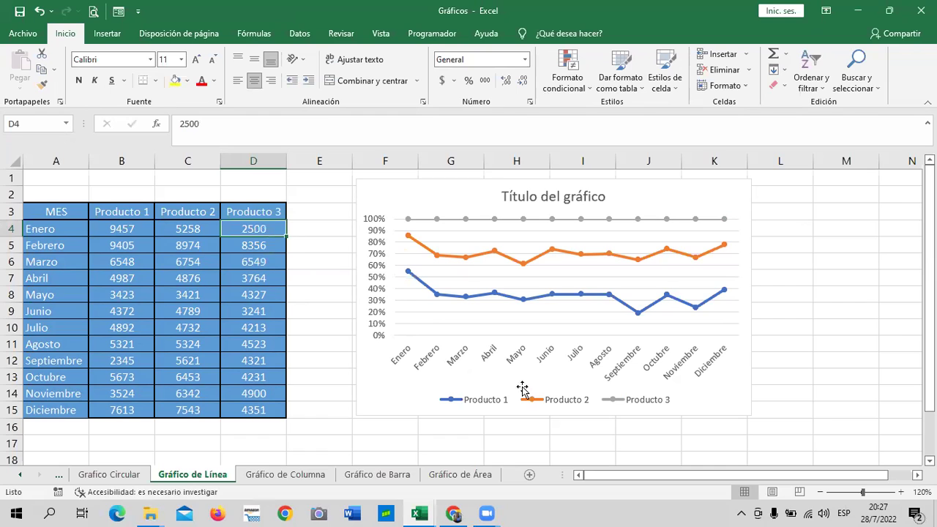
pyautogui.click(633, 402)
pyautogui.click(624, 403)
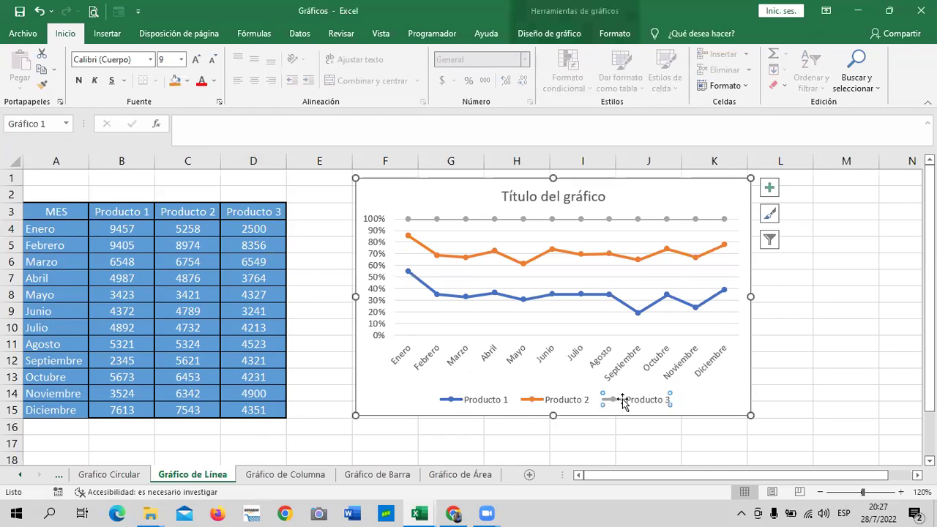
# Filter the line chart's series down to Producto 3 only.
pyautogui.click(768, 239)
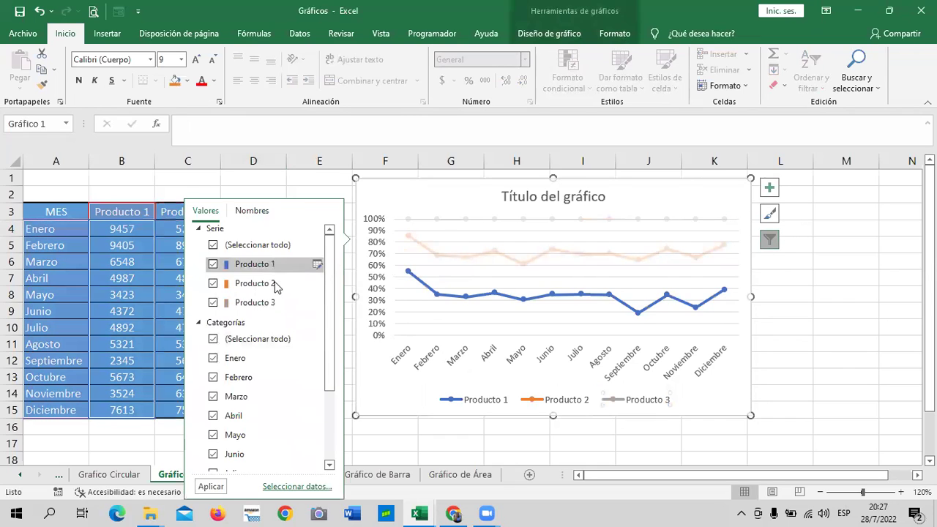
pyautogui.click(253, 303)
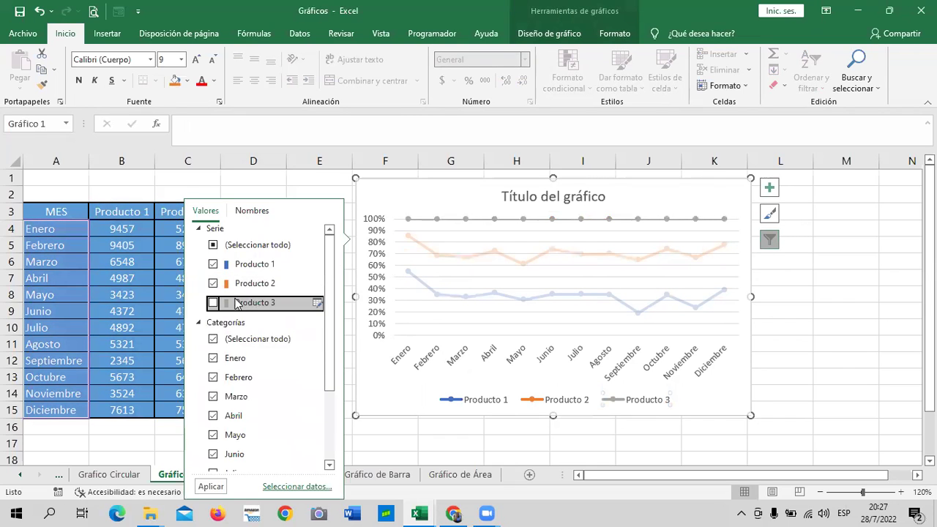
pyautogui.click(213, 244)
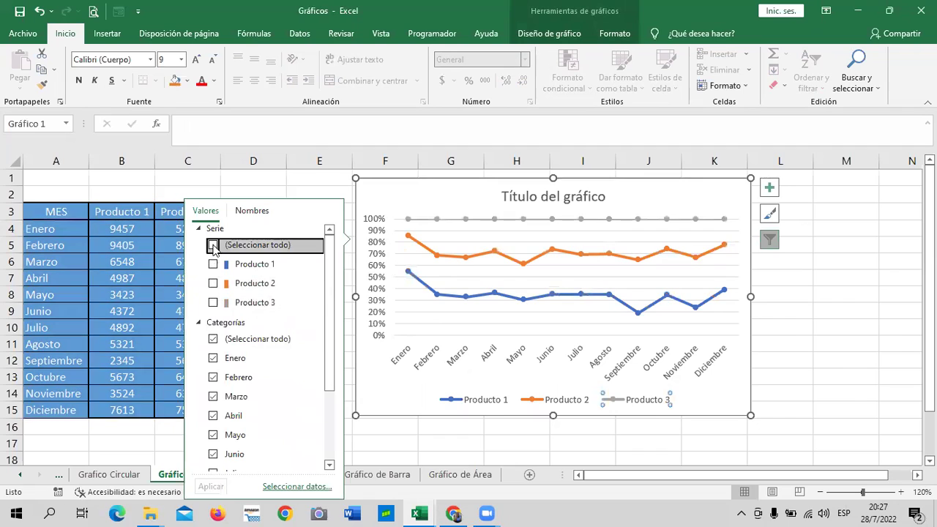
pyautogui.click(213, 302)
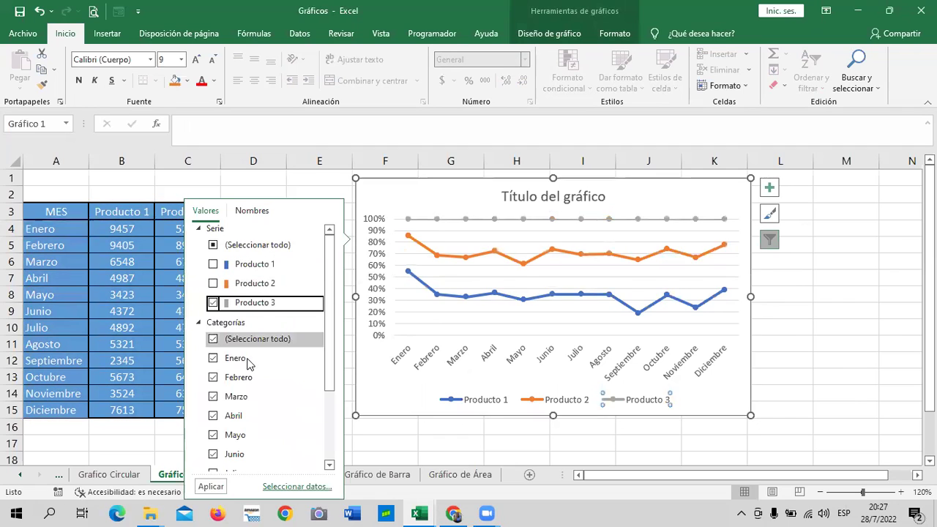
pyautogui.click(211, 486)
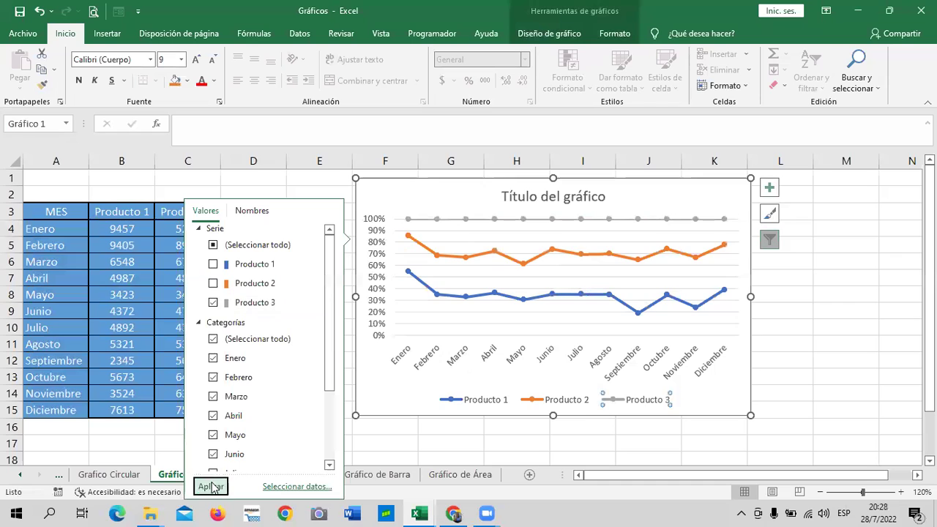
pyautogui.click(535, 218)
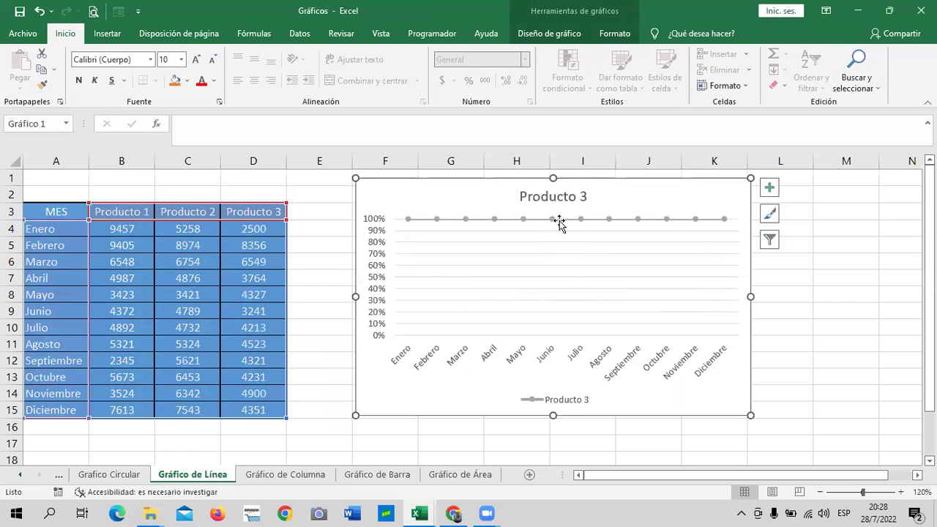
# Reapply the series filter with all three products included.
pyautogui.click(769, 239)
pyautogui.click(213, 245)
pyautogui.click(213, 245)
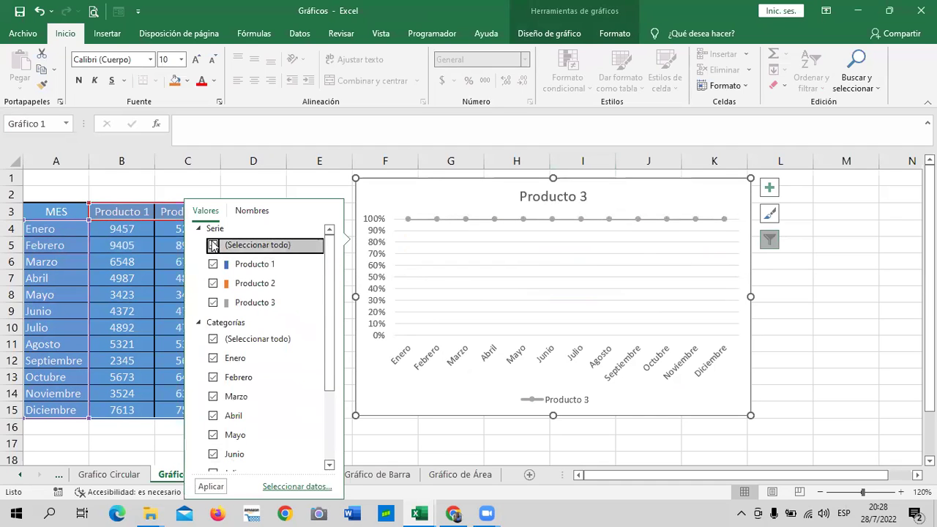
pyautogui.click(211, 487)
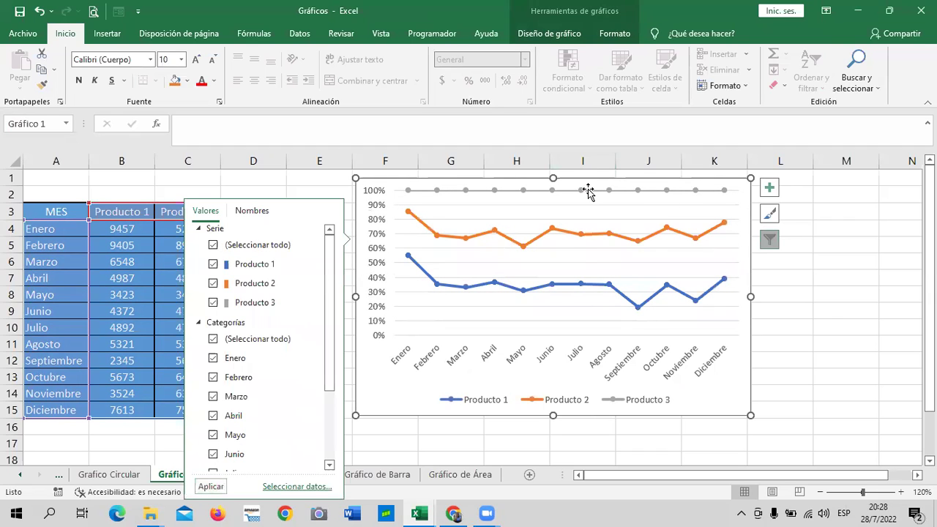
pyautogui.click(805, 327)
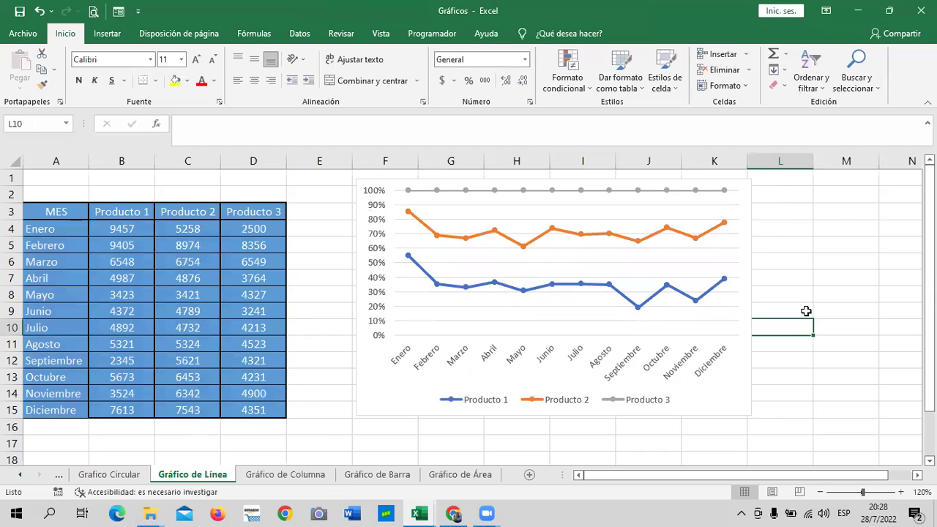
pyautogui.click(461, 364)
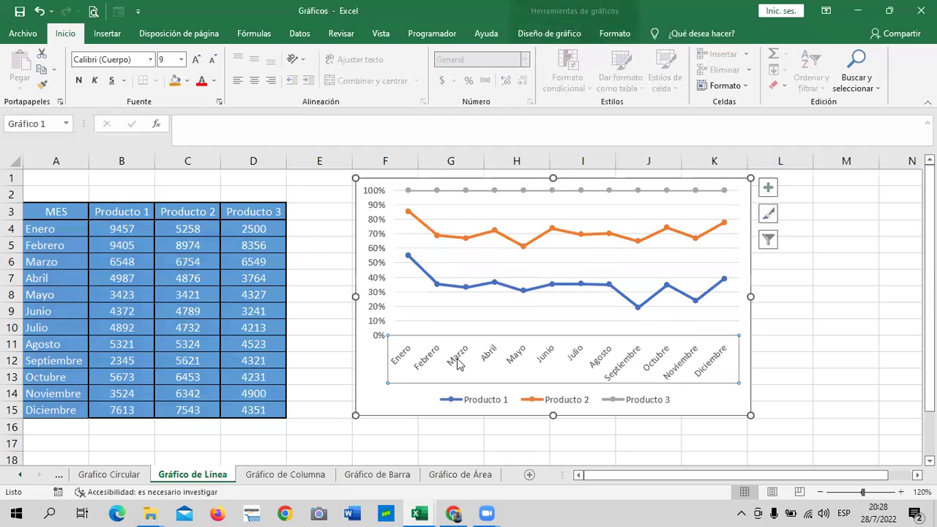
pyautogui.click(493, 190)
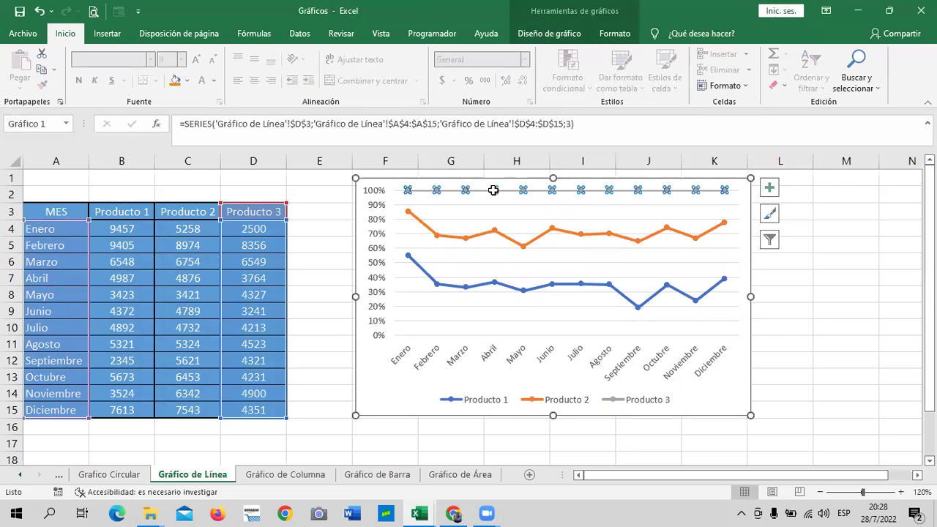
pyautogui.click(253, 230)
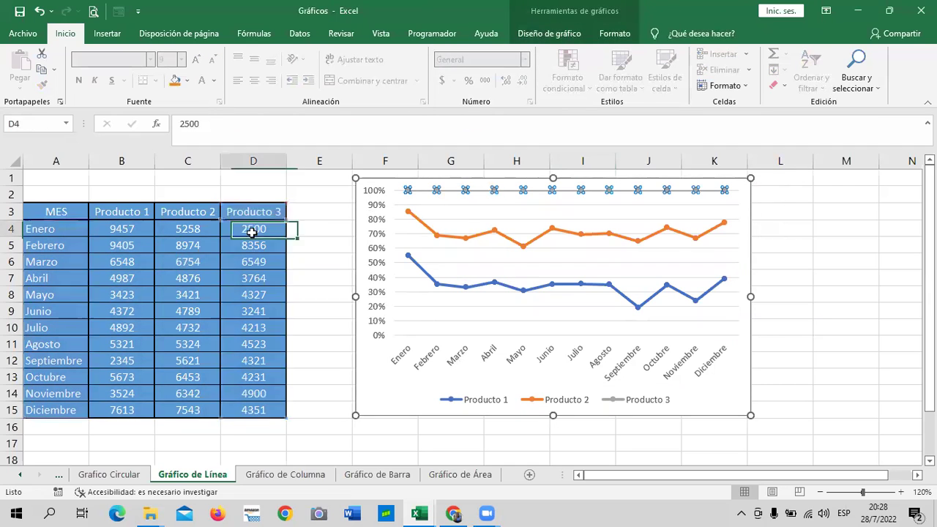
pyautogui.click(257, 261)
pyautogui.click(190, 229)
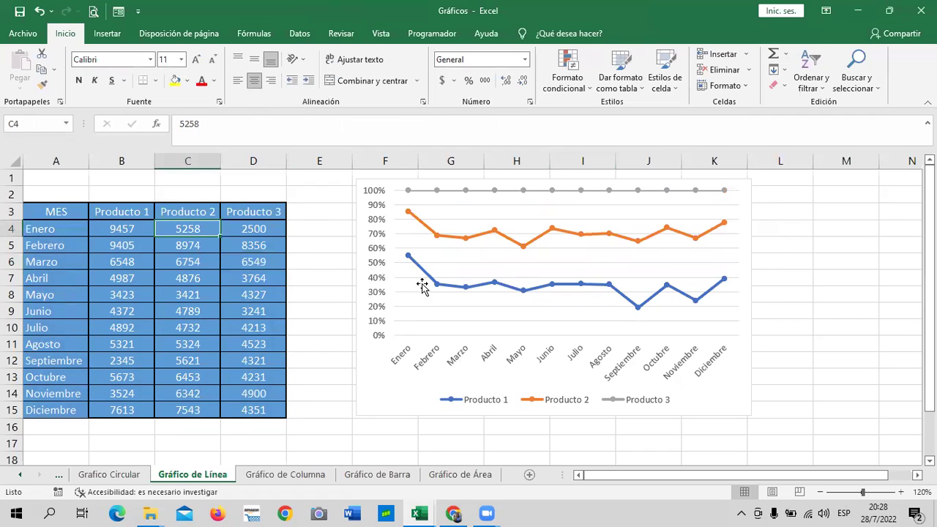
pyautogui.click(474, 286)
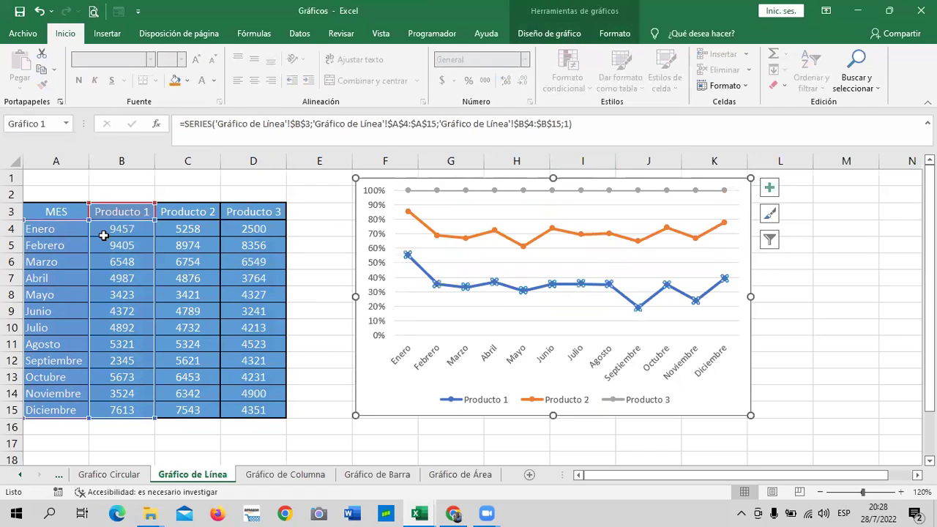
pyautogui.click(104, 311)
pyautogui.click(124, 378)
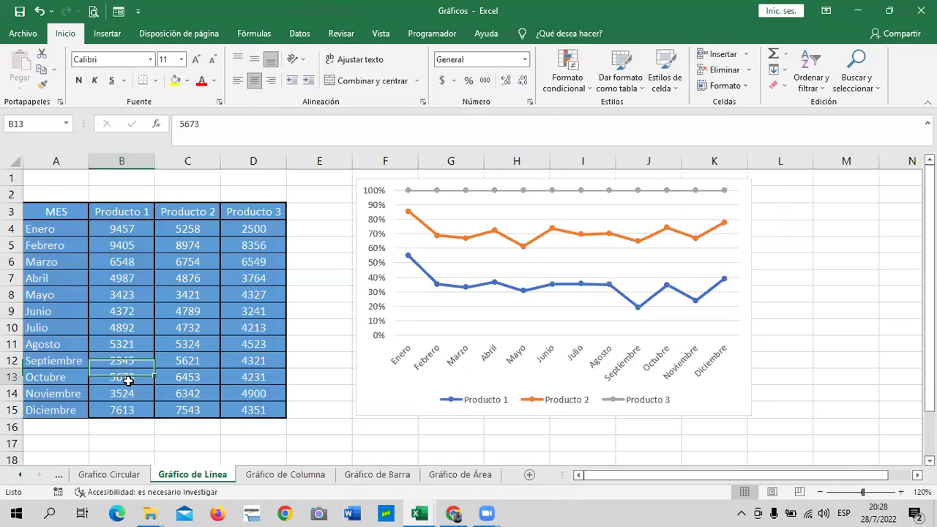
pyautogui.click(483, 283)
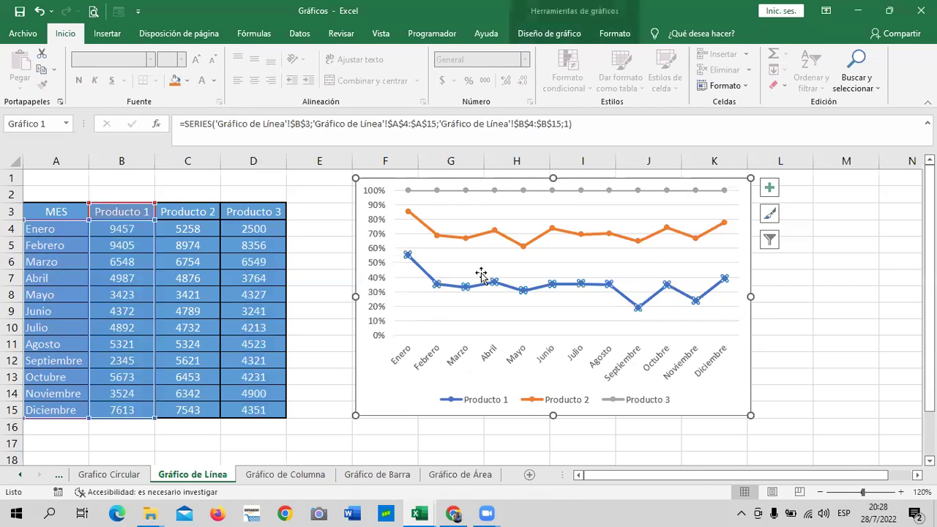
pyautogui.click(663, 188)
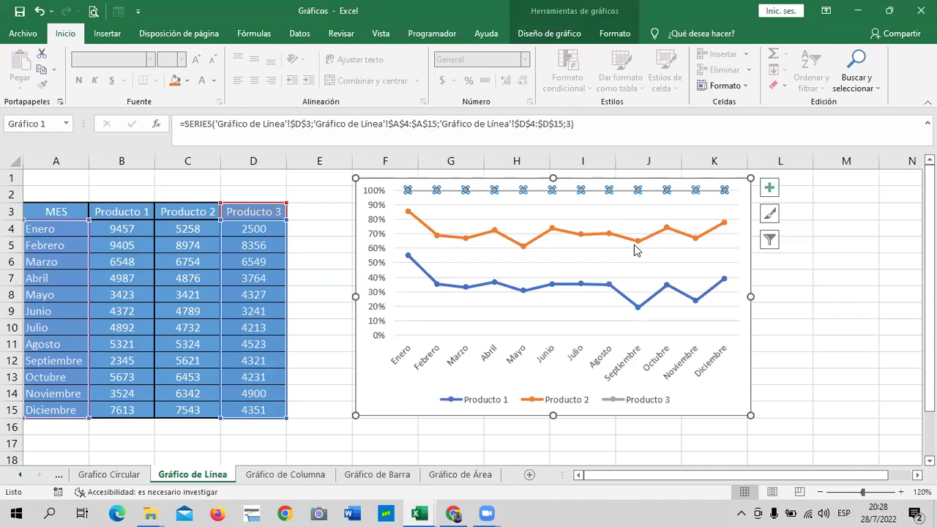
pyautogui.moveTo(633, 249)
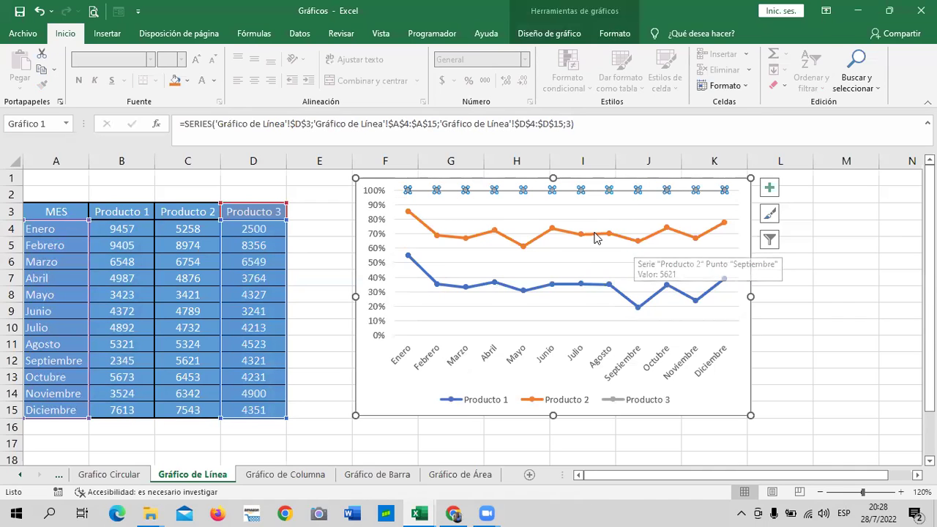
pyautogui.moveTo(530, 243)
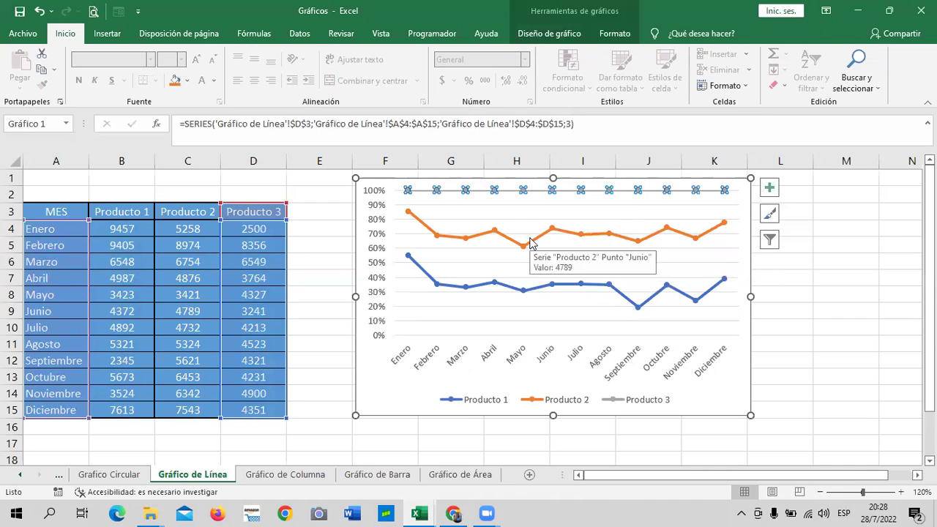
pyautogui.click(253, 229)
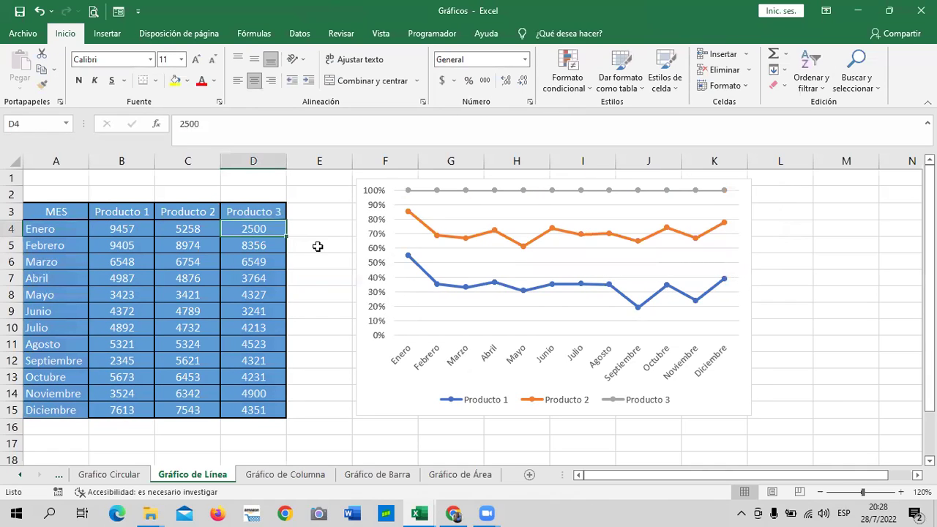
# Enter 10000 in D4, then change Producto 3's Enero value to 1000.
pyautogui.write('10000')
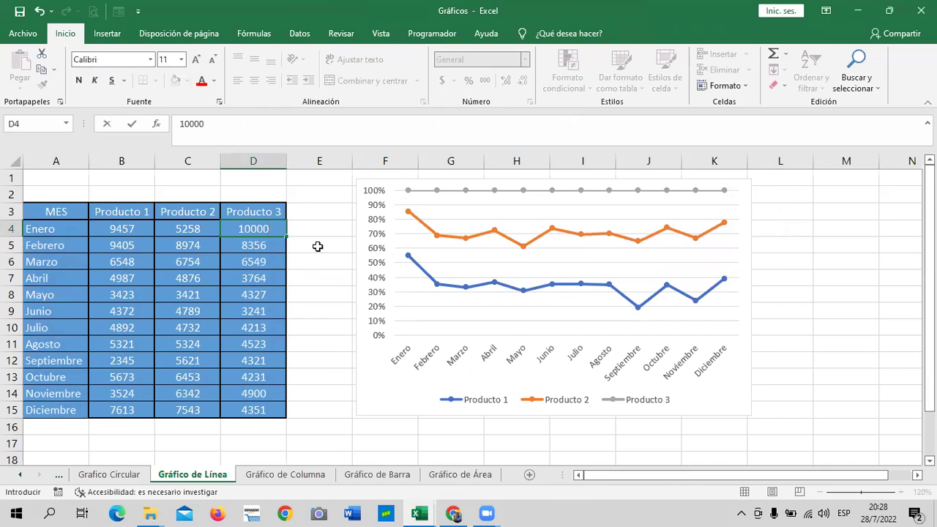
pyautogui.press('Return')
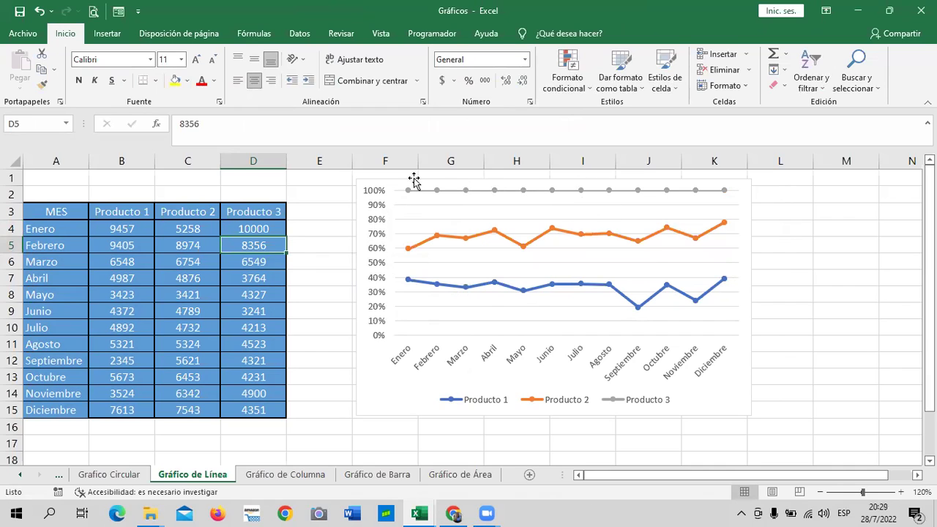
pyautogui.click(258, 228)
pyautogui.write('100')
pyautogui.press('Return')
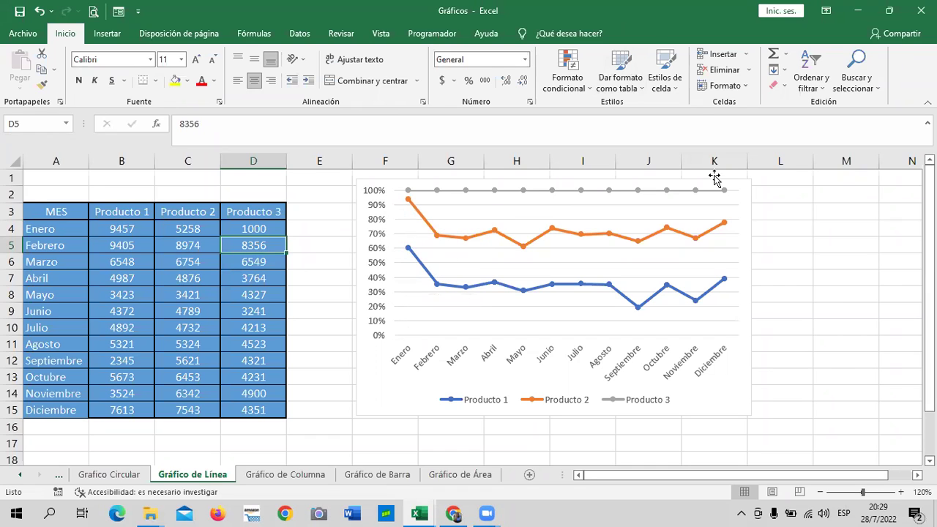
# Add a chart title, trying and removing axis titles and data labels.
pyautogui.click(734, 199)
pyautogui.click(769, 190)
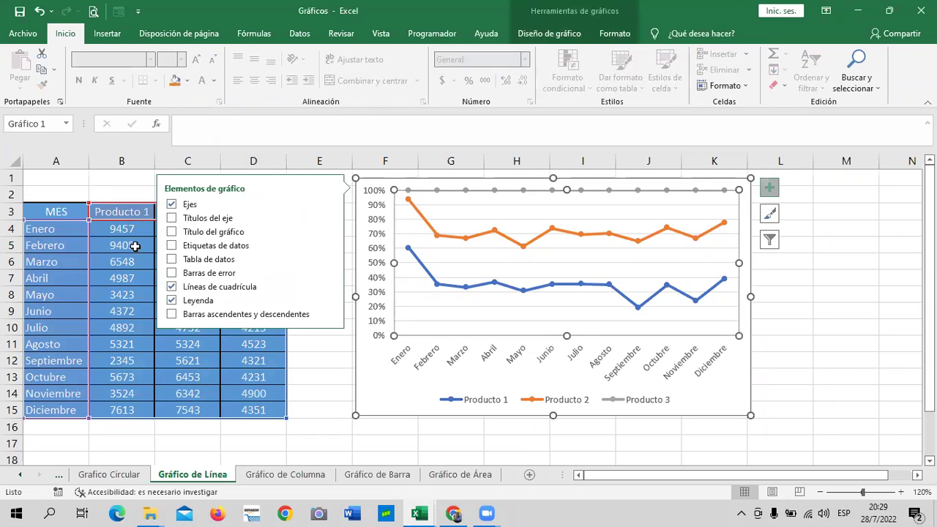
pyautogui.click(173, 218)
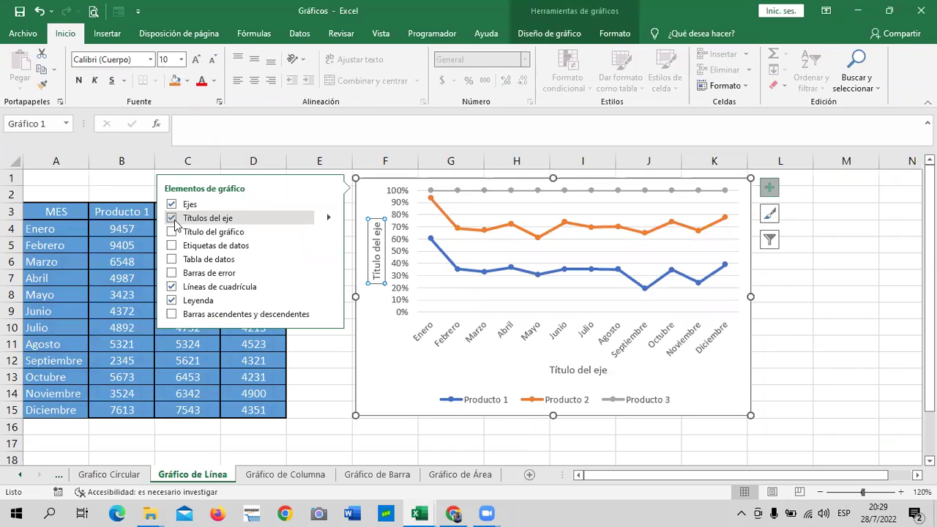
pyautogui.click(173, 218)
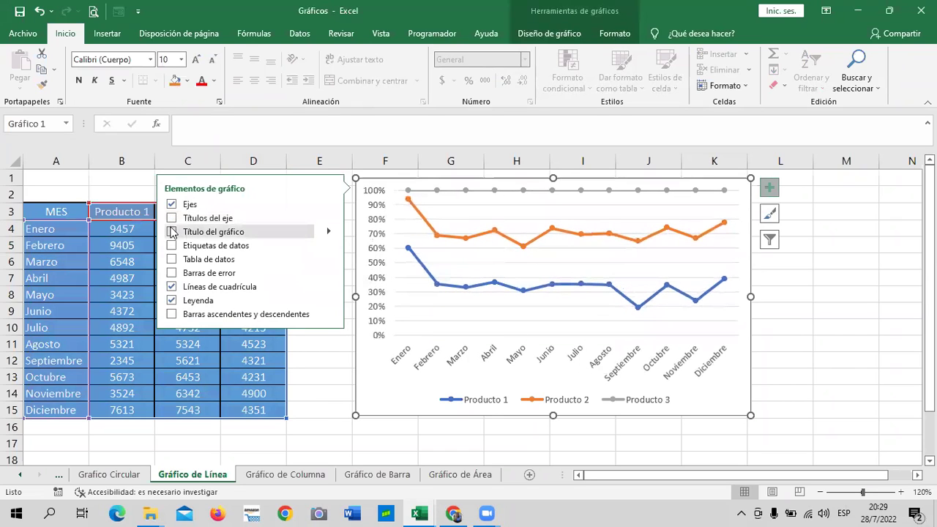
pyautogui.click(172, 232)
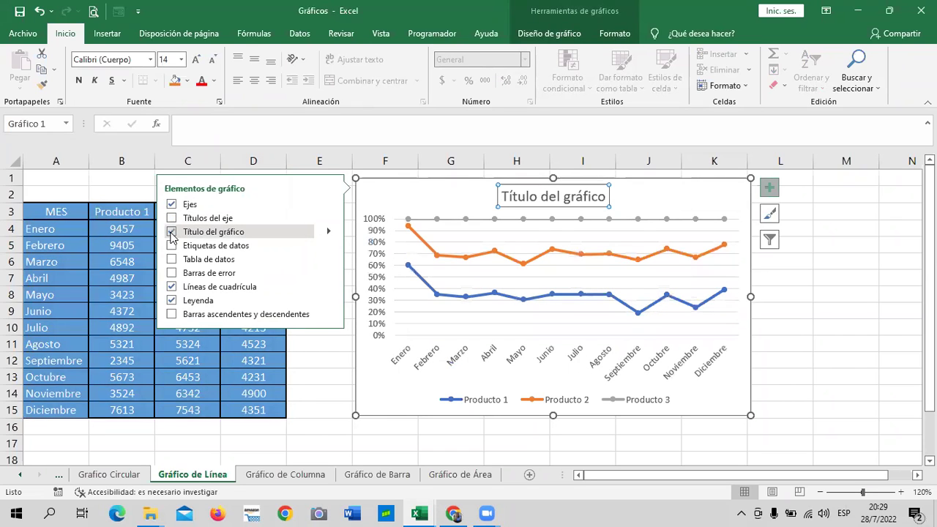
pyautogui.click(171, 247)
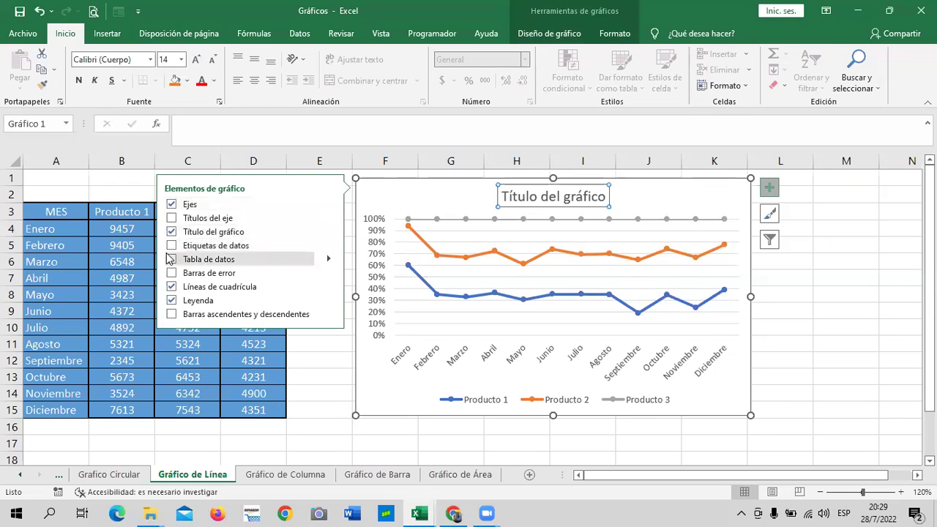
pyautogui.click(172, 247)
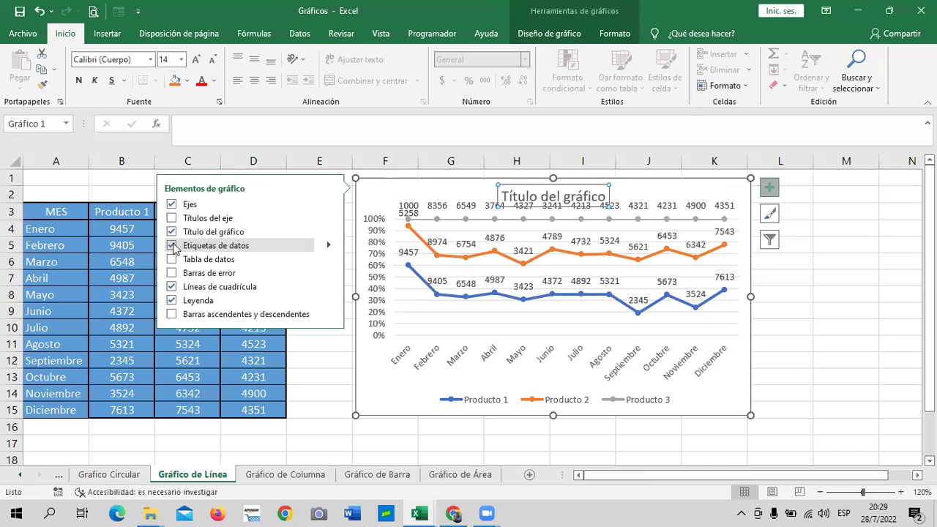
pyautogui.click(173, 246)
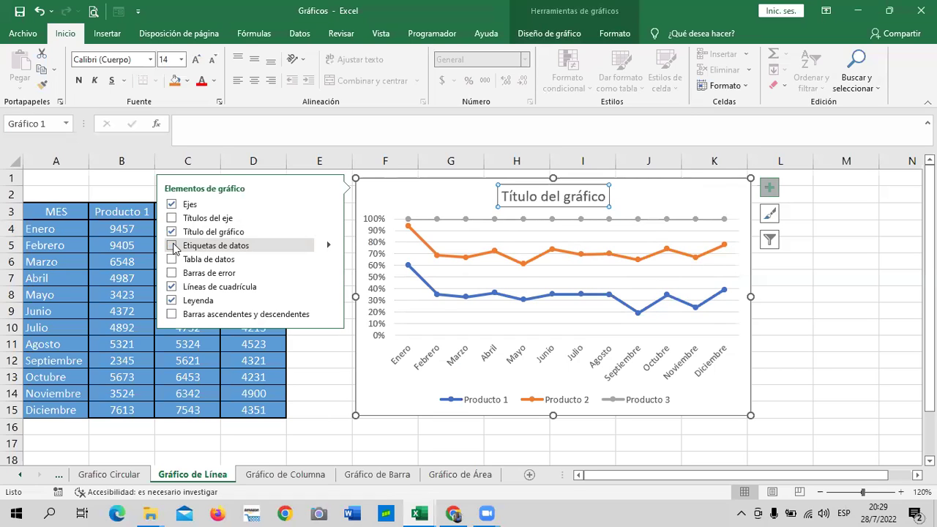
# Try a data table and error bars, leaving only gridlines on.
pyautogui.click(173, 260)
pyautogui.click(173, 260)
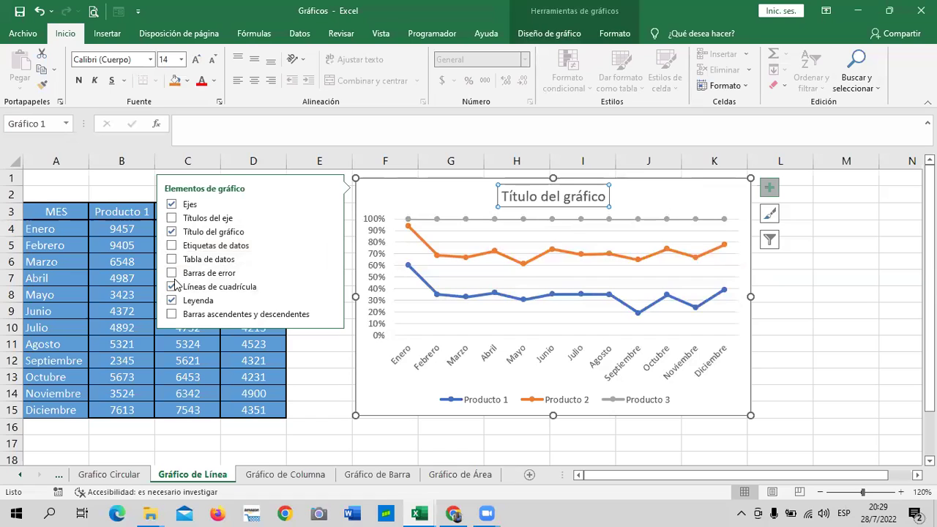
pyautogui.click(177, 273)
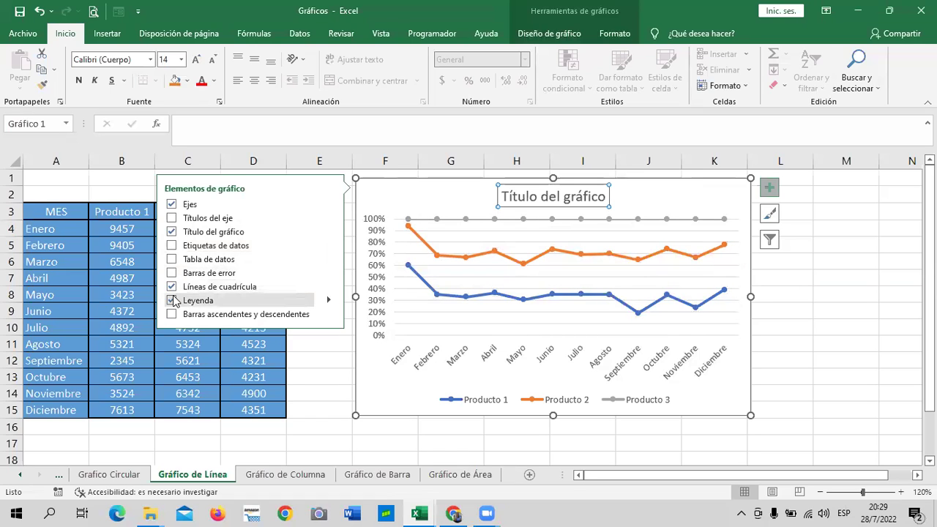
pyautogui.click(172, 287)
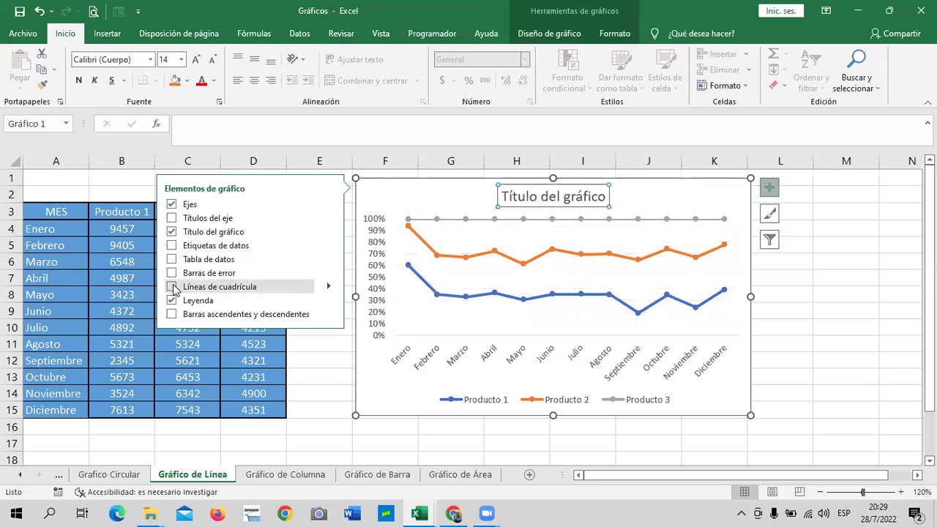
pyautogui.click(174, 287)
# Place the Producto 1–3 legend on the chart's right side.
pyautogui.click(173, 303)
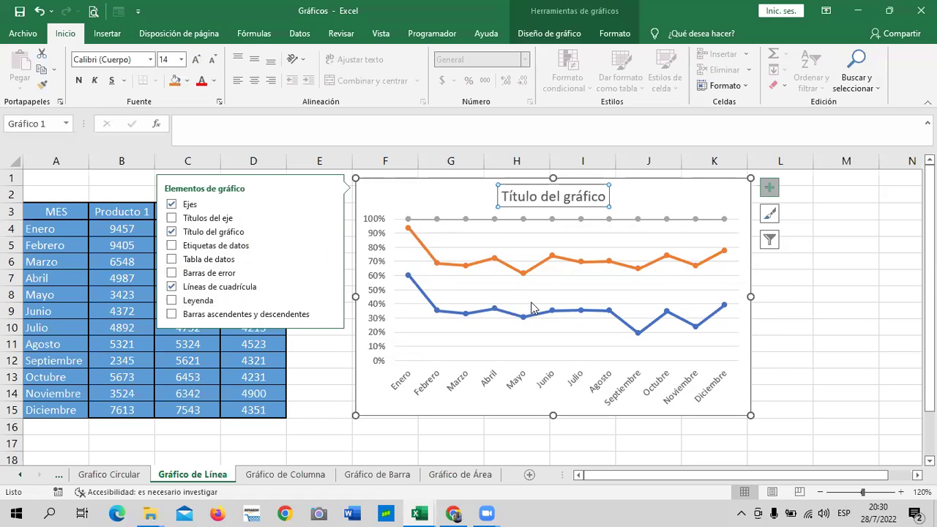
pyautogui.moveTo(525, 324)
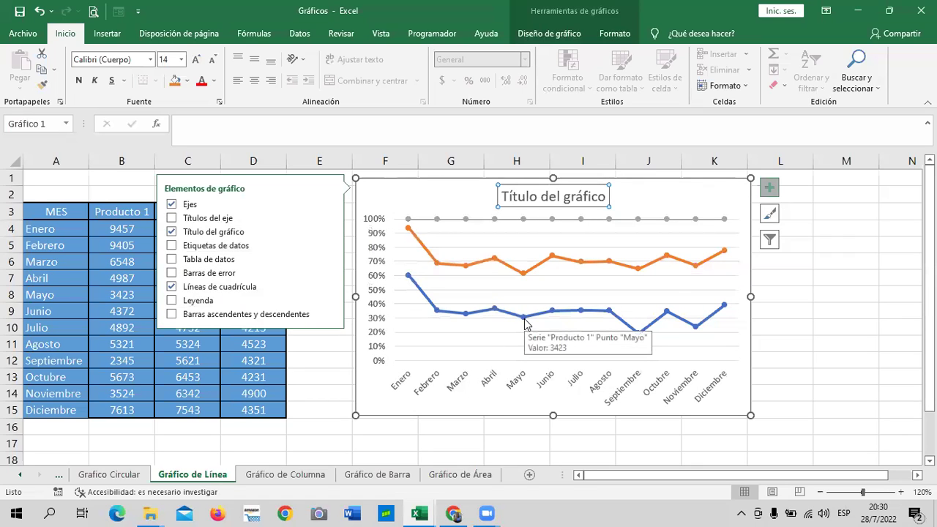
pyautogui.click(173, 300)
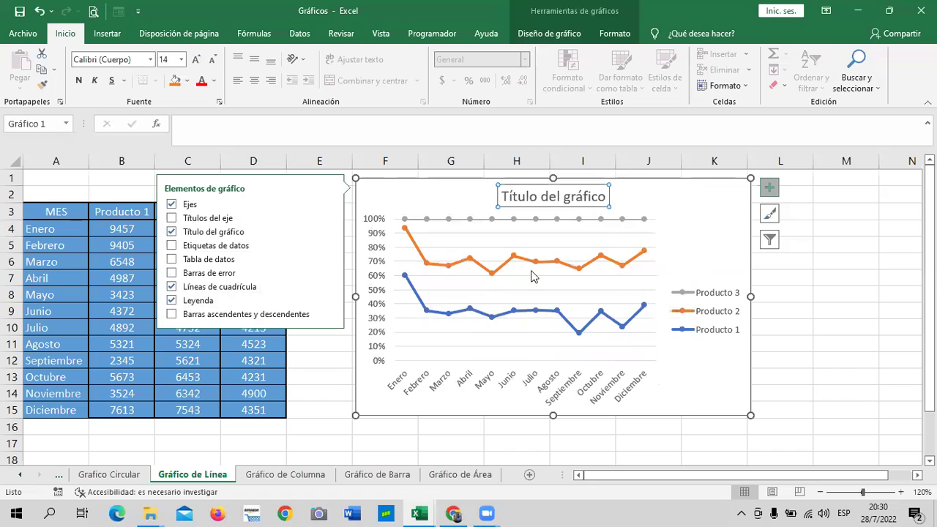
pyautogui.click(819, 280)
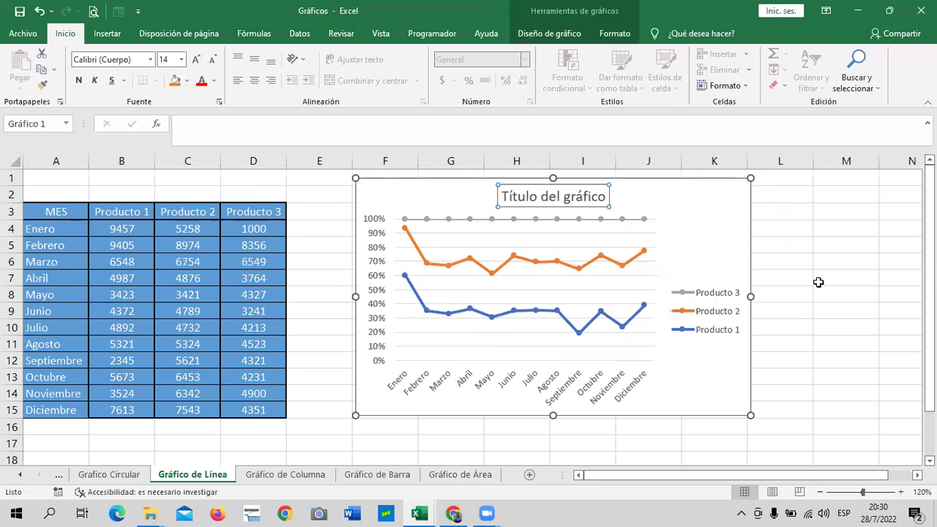
pyautogui.click(690, 198)
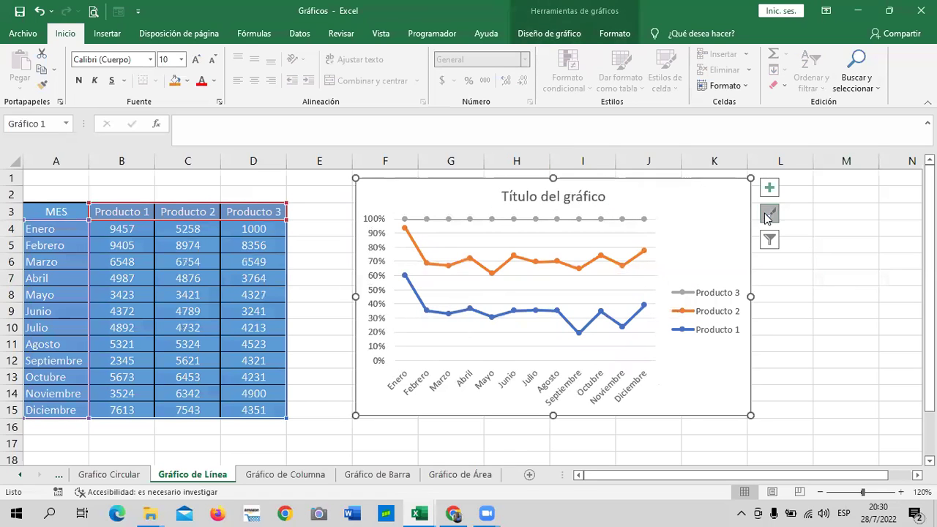
# Open the Formato del área del gráfico pane for the line chart.
pyautogui.click(768, 214)
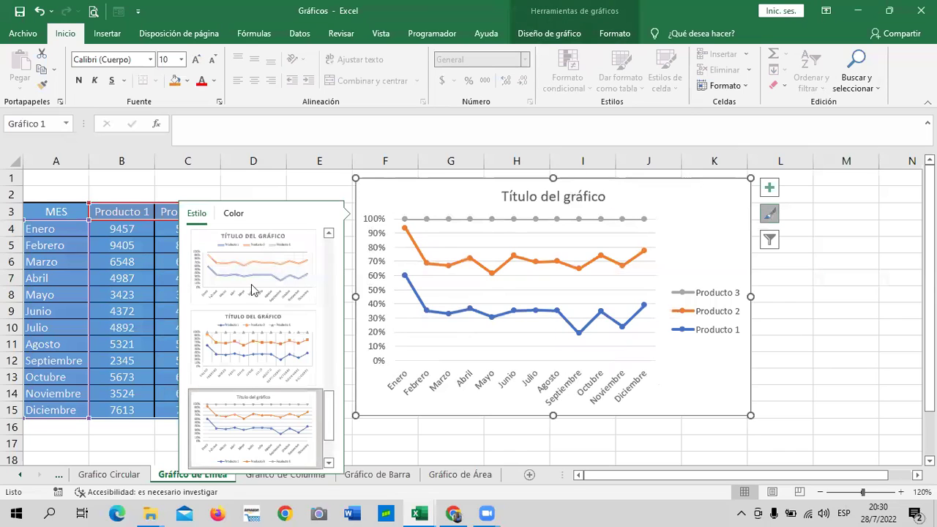
pyautogui.click(804, 329)
pyautogui.click(701, 195)
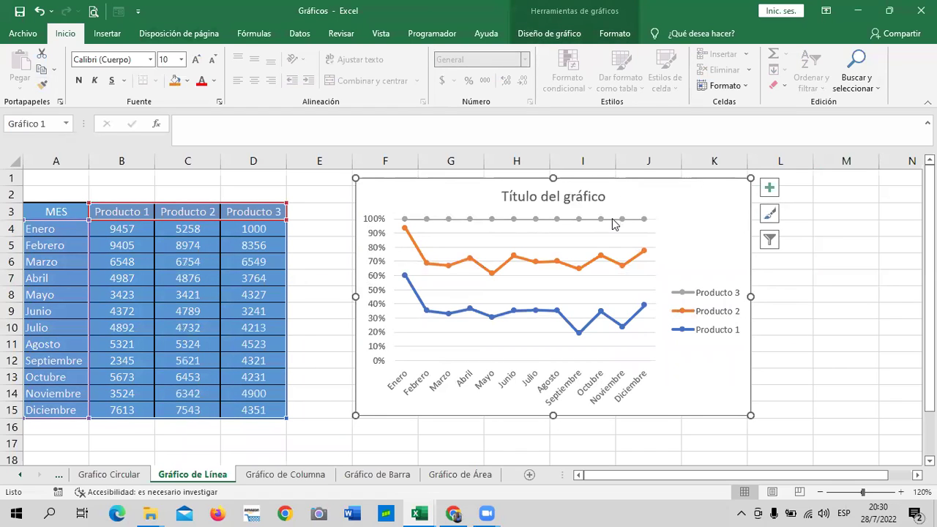
pyautogui.doubleClick(704, 211)
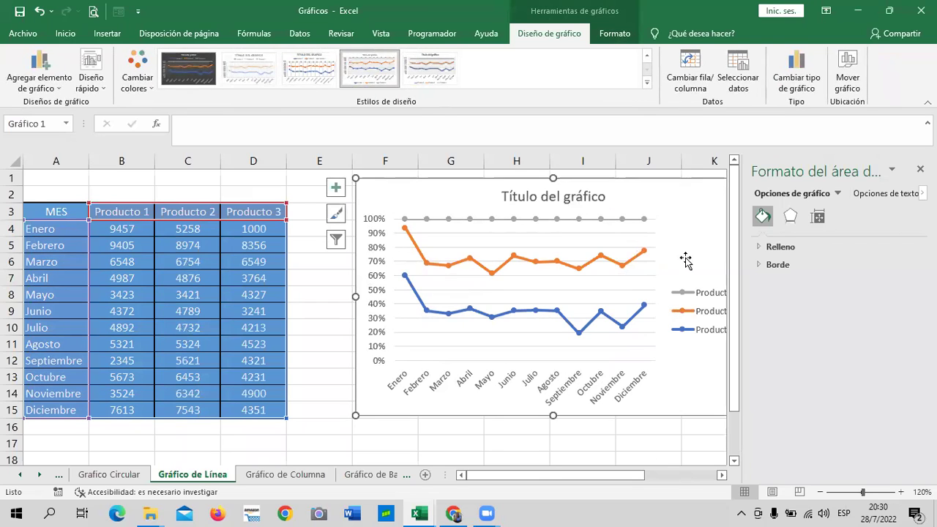
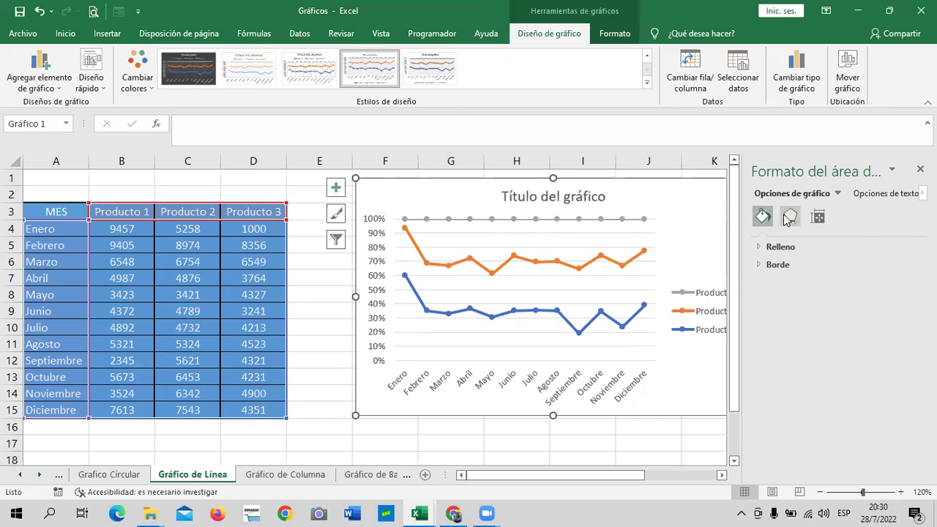
# Try no fill on the chart background, then a solid black fill.
pyautogui.click(758, 249)
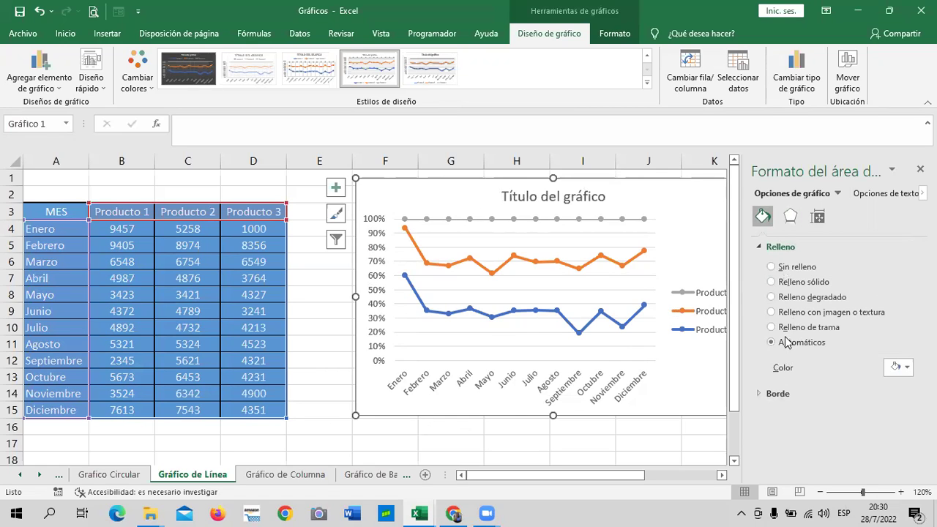
pyautogui.click(774, 268)
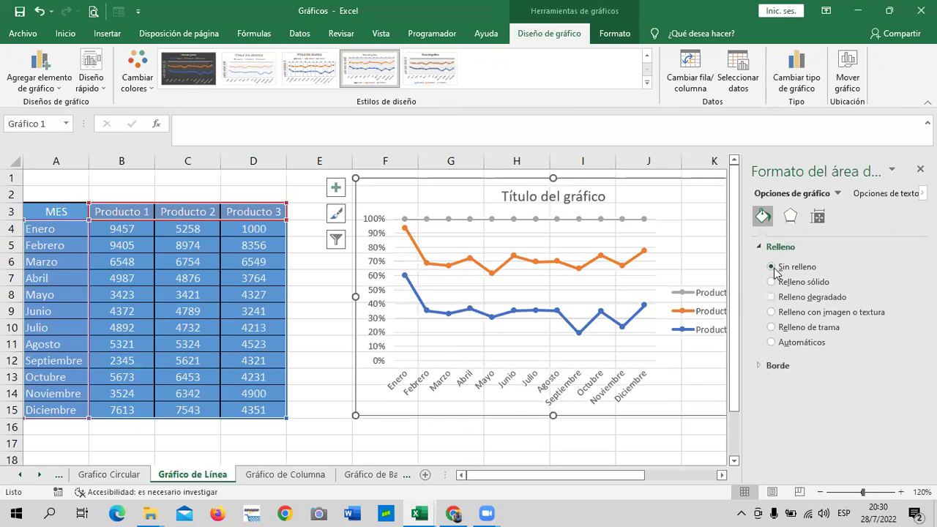
pyautogui.click(772, 283)
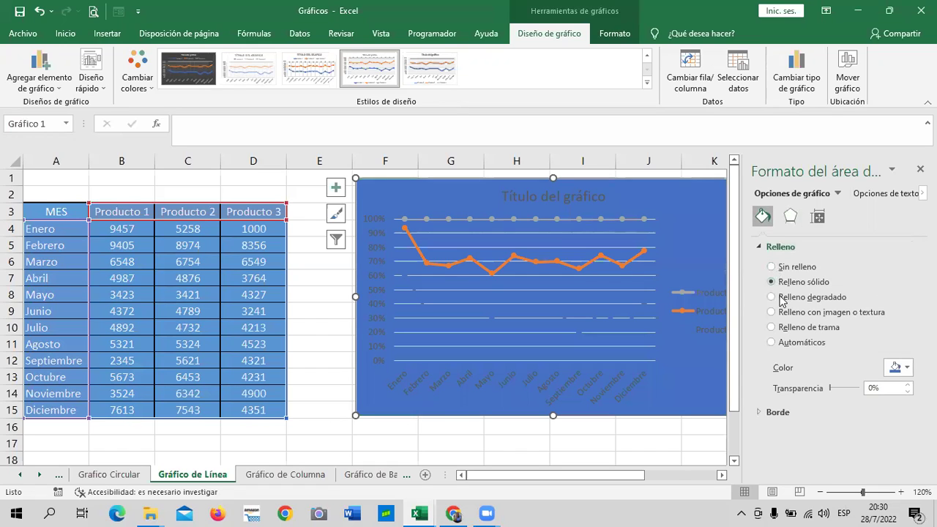
pyautogui.click(907, 368)
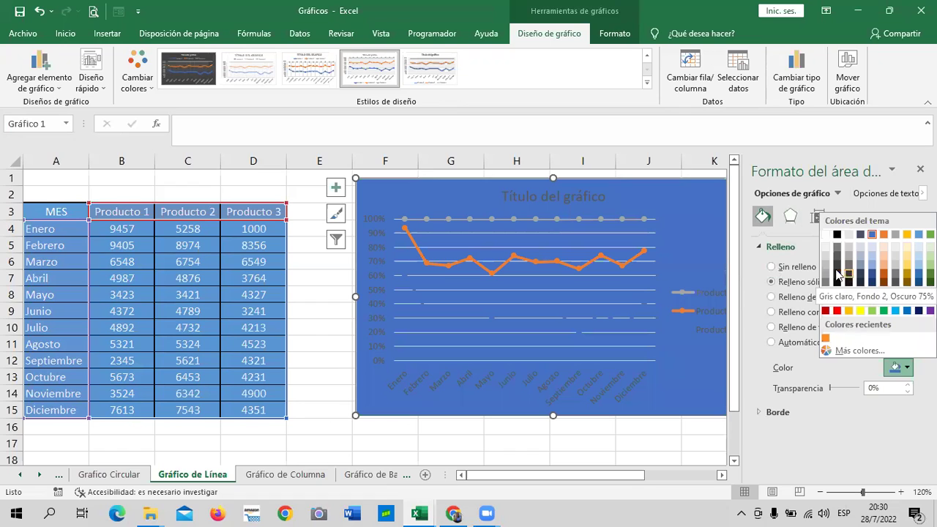
pyautogui.click(838, 235)
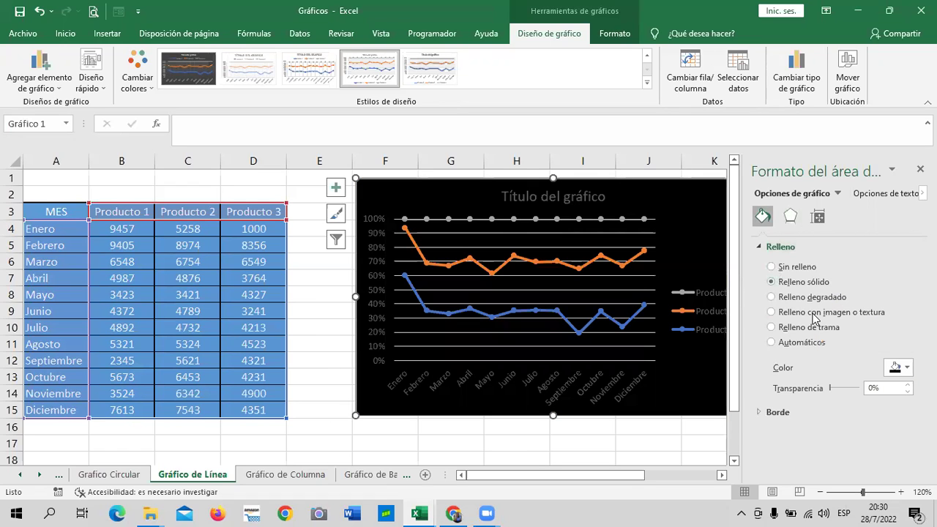
# Try gradient and pattern fills, then apply a light speckled texture to the chart background.
pyautogui.click(771, 296)
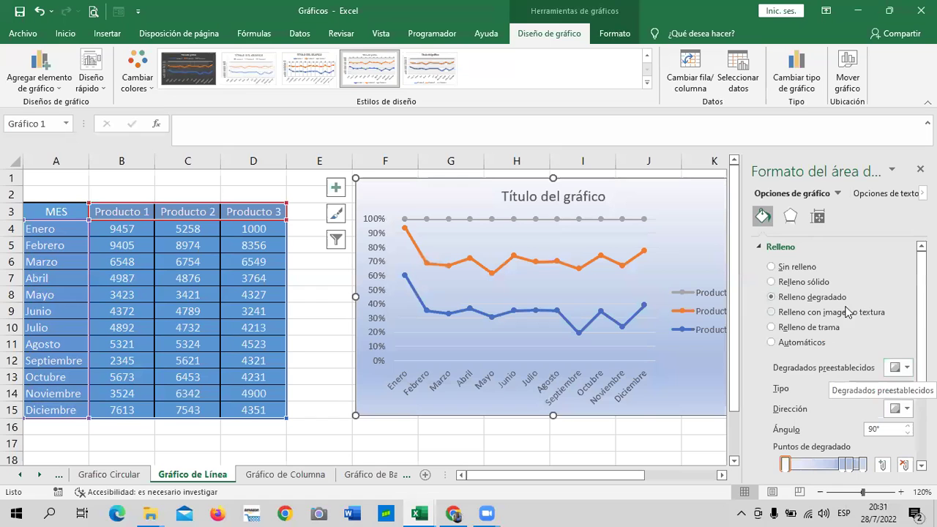
pyautogui.click(771, 327)
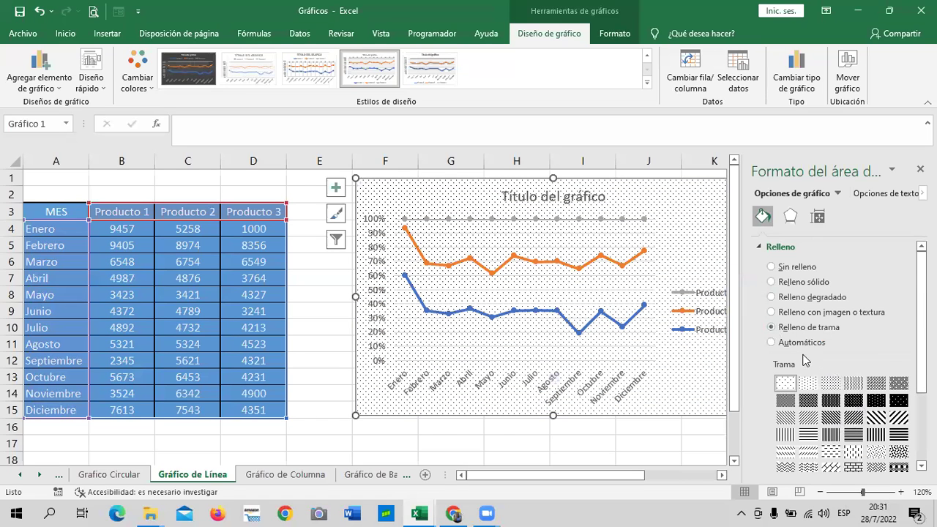
pyautogui.click(777, 315)
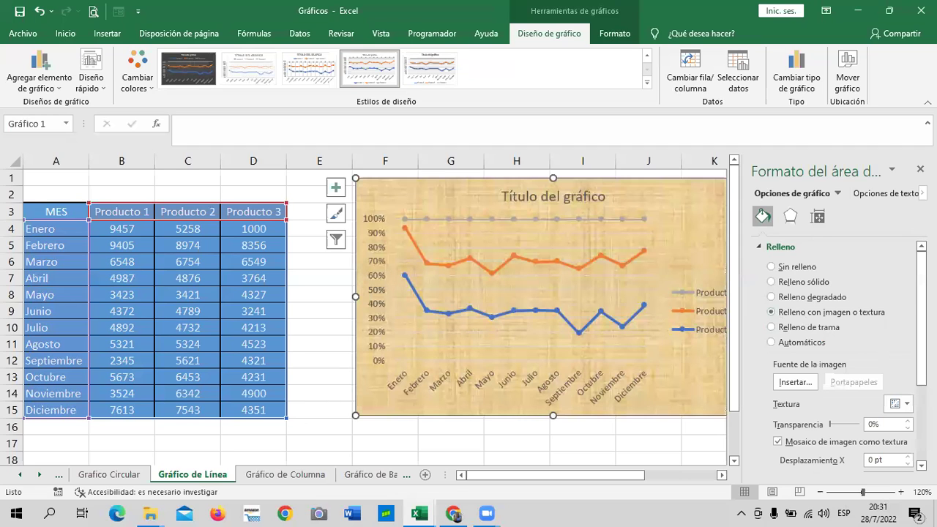
pyautogui.click(906, 403)
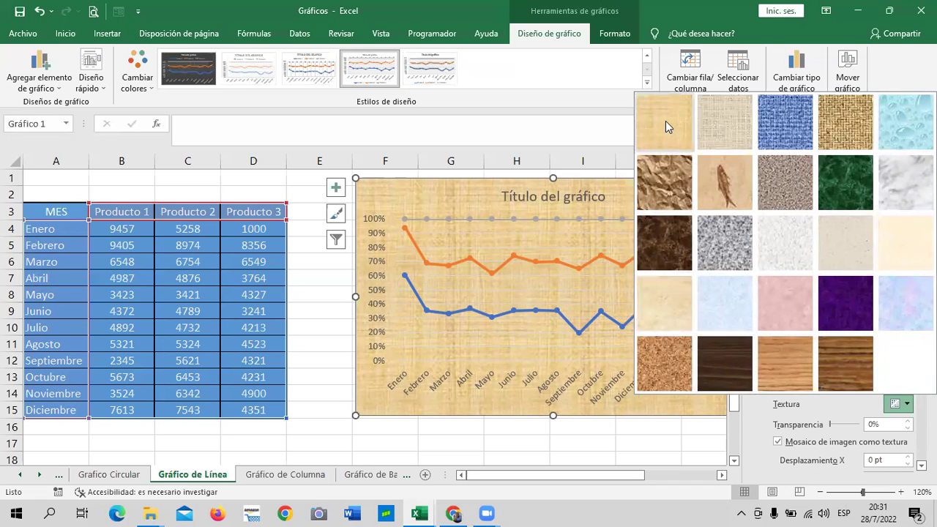
pyautogui.click(773, 243)
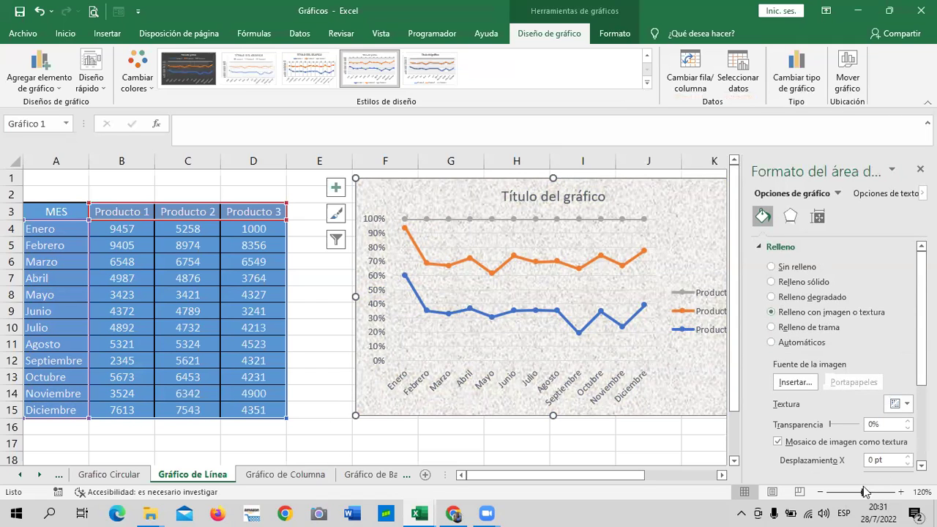
# Search Bing images for 'PLAYA' and insert the first beach photo as the chart background.
pyautogui.click(801, 387)
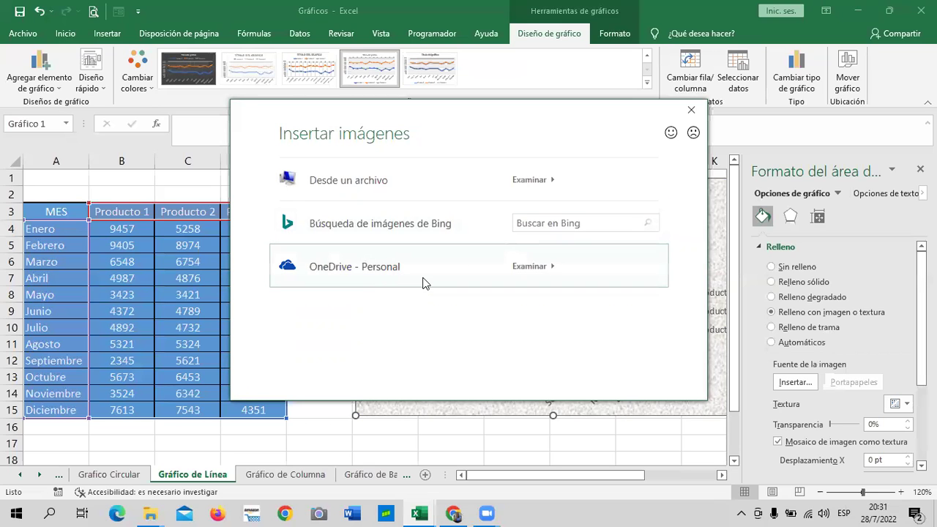
pyautogui.click(575, 223)
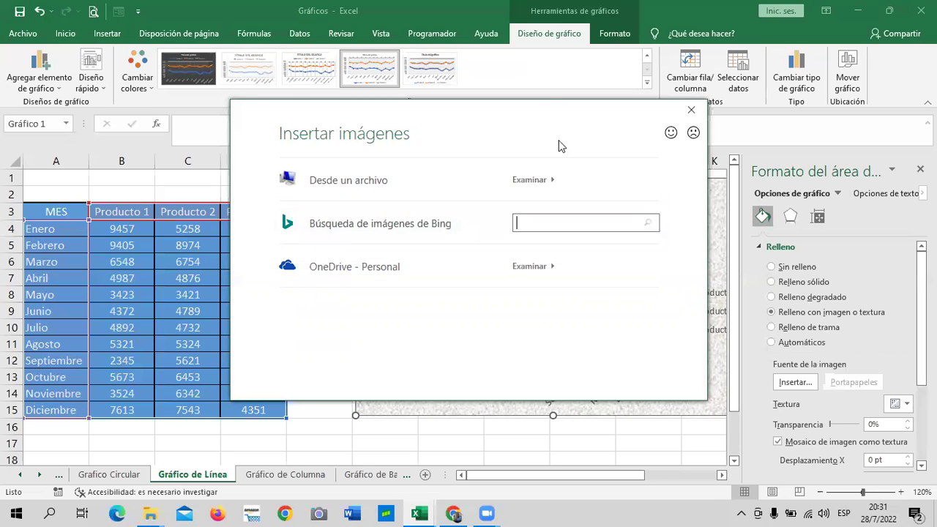
pyautogui.moveTo(551, 115)
pyautogui.mouseDown()
pyautogui.moveTo(502, 130)
pyautogui.moveTo(528, 158)
pyautogui.mouseUp()
pyautogui.write('PLAYA')
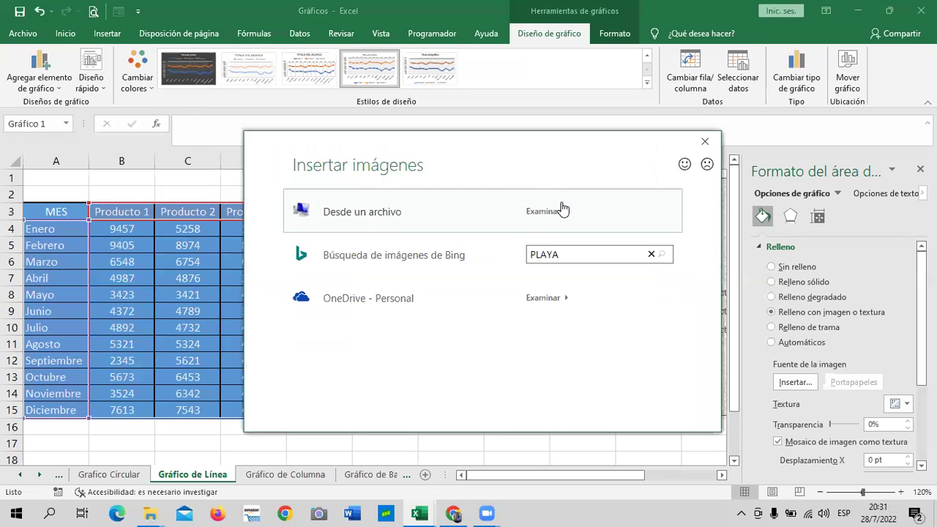
pyautogui.press('Return')
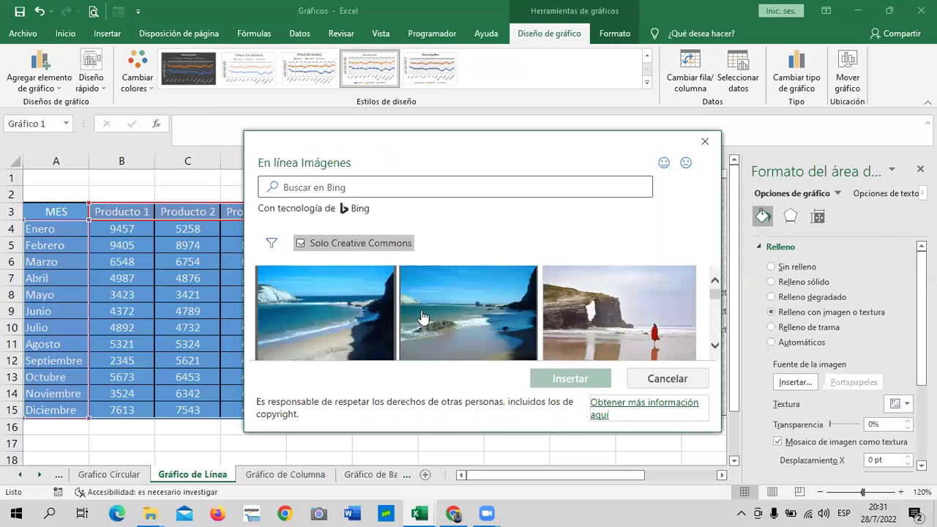
pyautogui.scroll(-2, 422, 316)
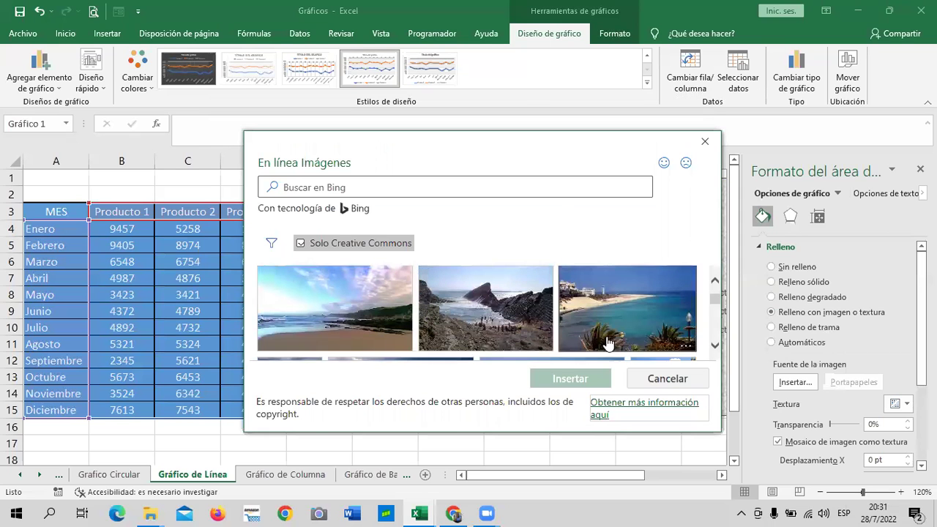
pyautogui.click(345, 313)
pyautogui.click(569, 379)
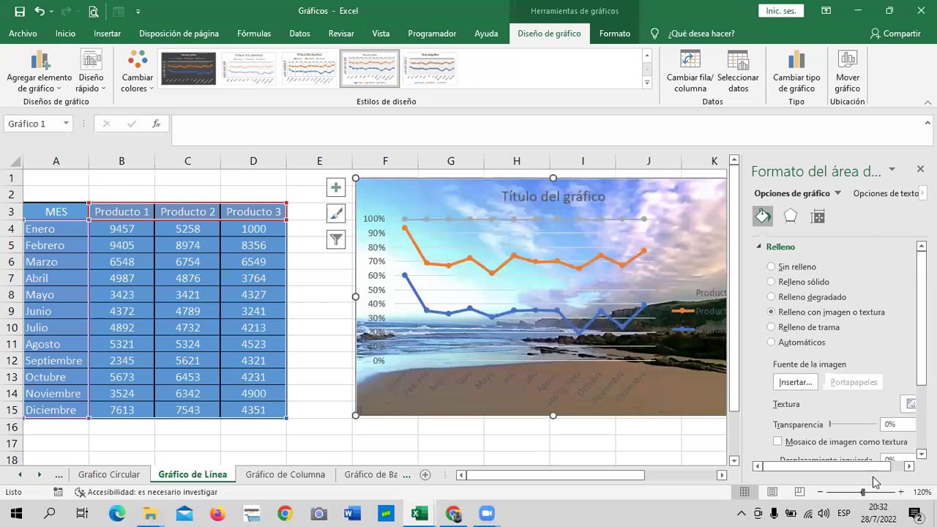
# Toggle tiling the beach photo as a texture on, then back off so it stretches.
pyautogui.click(909, 467)
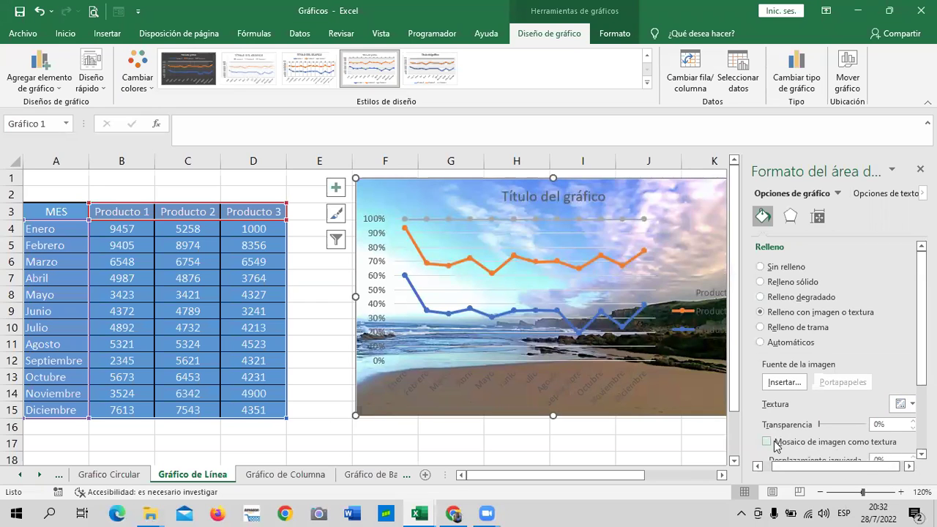
pyautogui.click(773, 444)
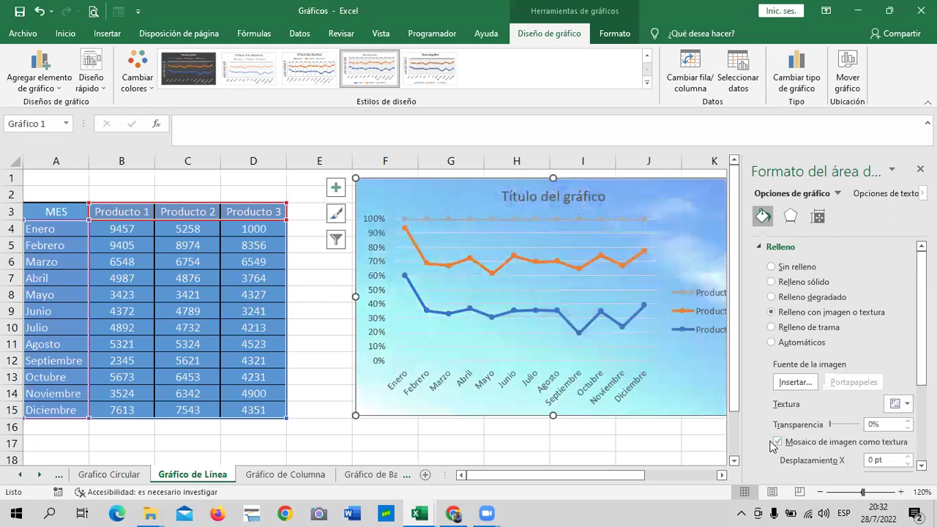
pyautogui.click(776, 442)
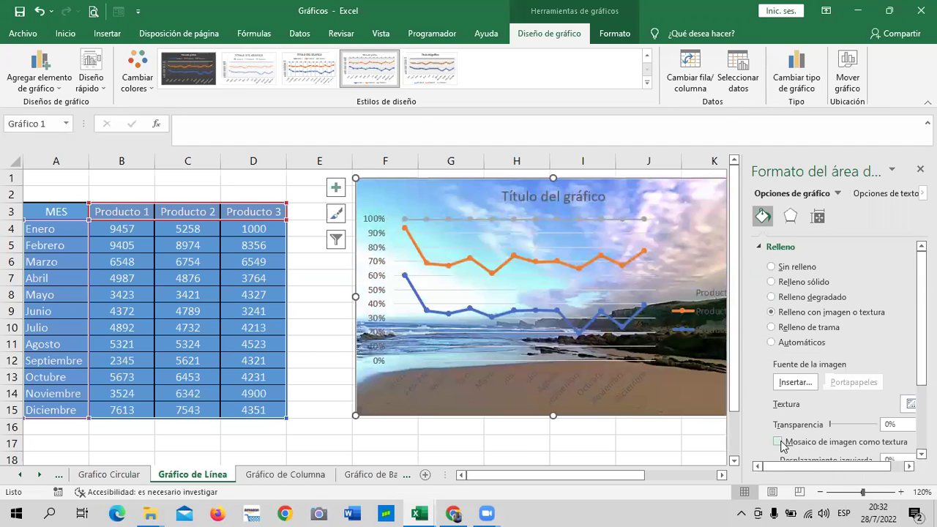
pyautogui.scroll(-1, 892, 423)
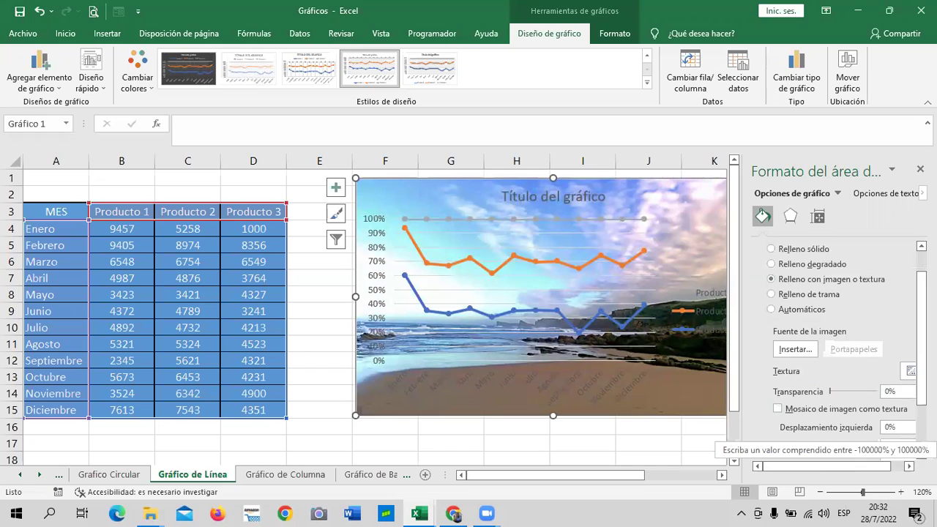
pyautogui.click(908, 466)
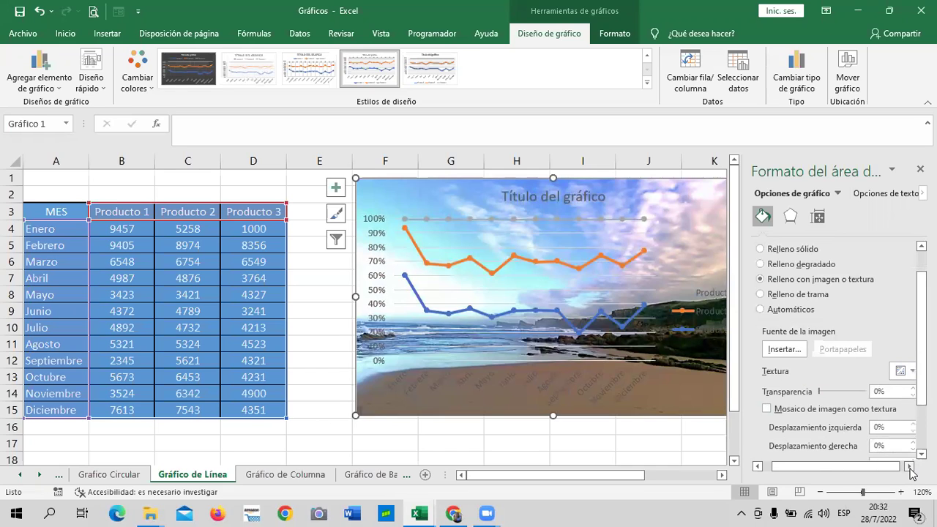
# Raise the background picture's transparency to 34%.
pyautogui.click(911, 387)
pyautogui.click(911, 388)
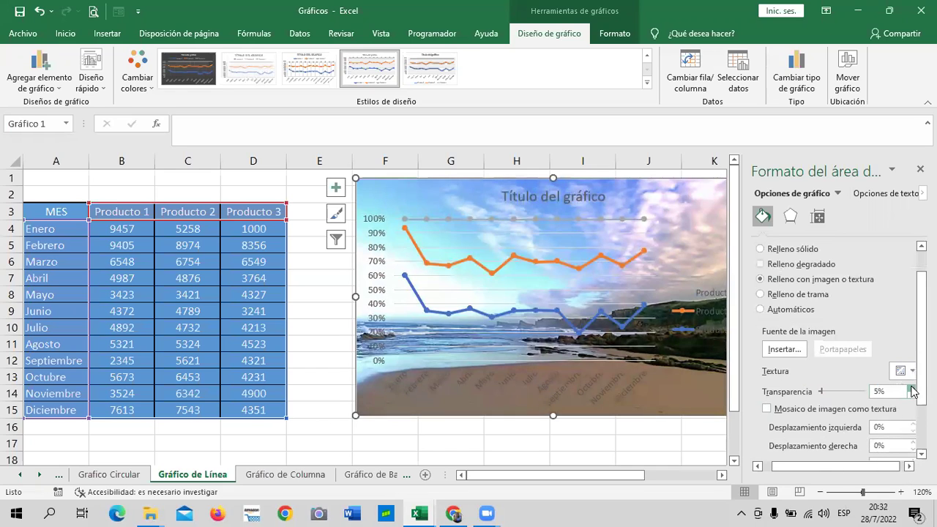
pyautogui.click(911, 388)
pyautogui.click(911, 388)
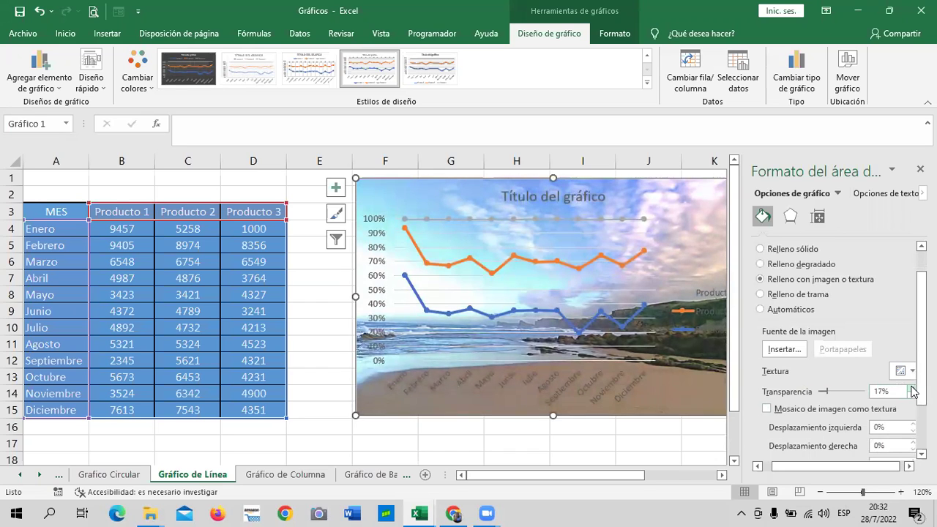
pyautogui.click(911, 388)
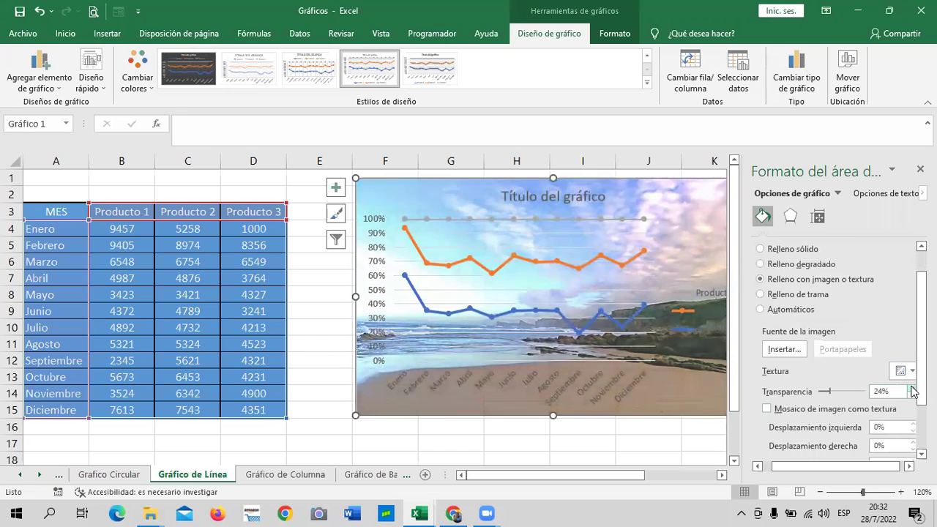
pyautogui.click(912, 388)
pyautogui.click(912, 388)
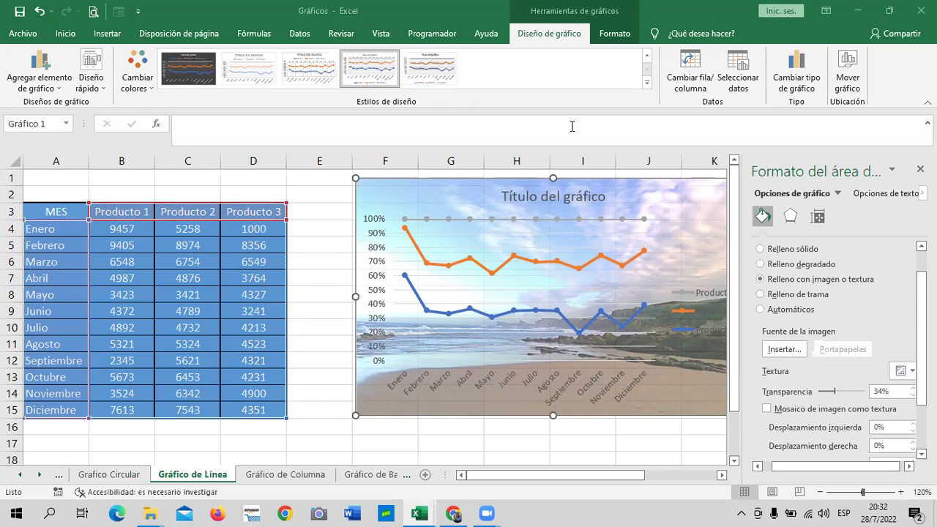
# Close the chart formatting pane and reselect the line chart.
pyautogui.click(644, 214)
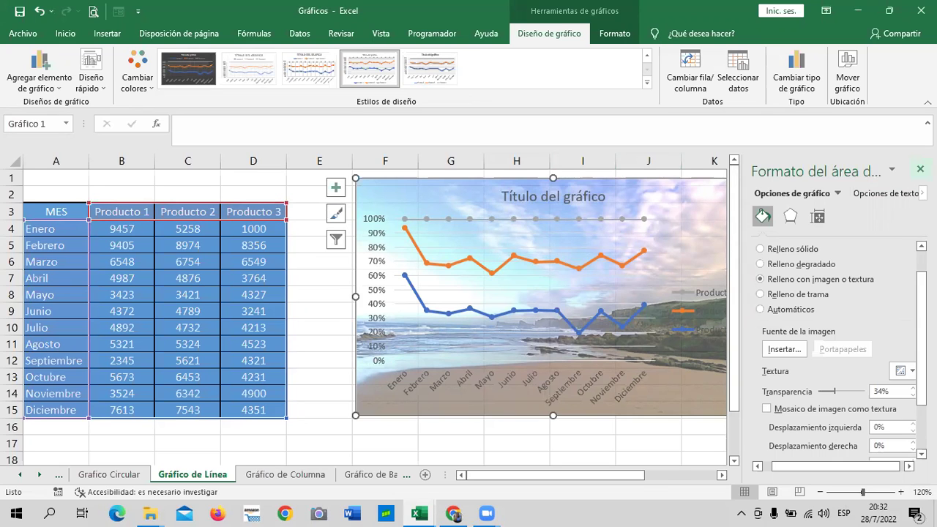
pyautogui.click(919, 169)
pyautogui.click(796, 266)
pyautogui.click(683, 226)
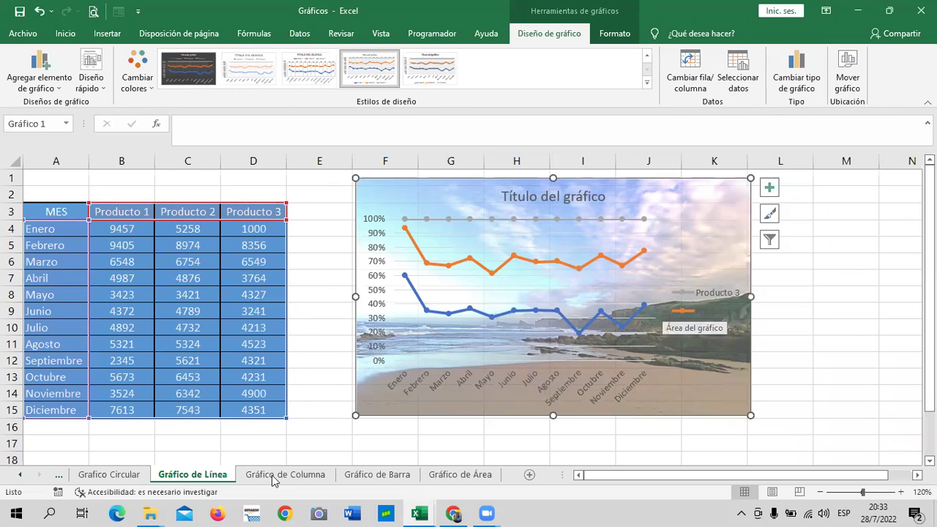
# On the Grafico Circular sheet, select the activities and counts in B3:C12, then deselect.
pyautogui.click(131, 476)
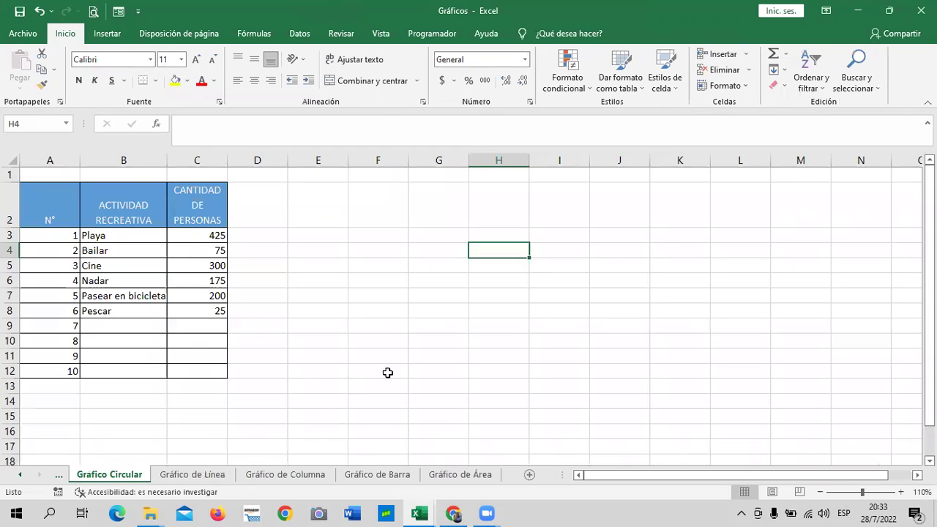
pyautogui.click(94, 277)
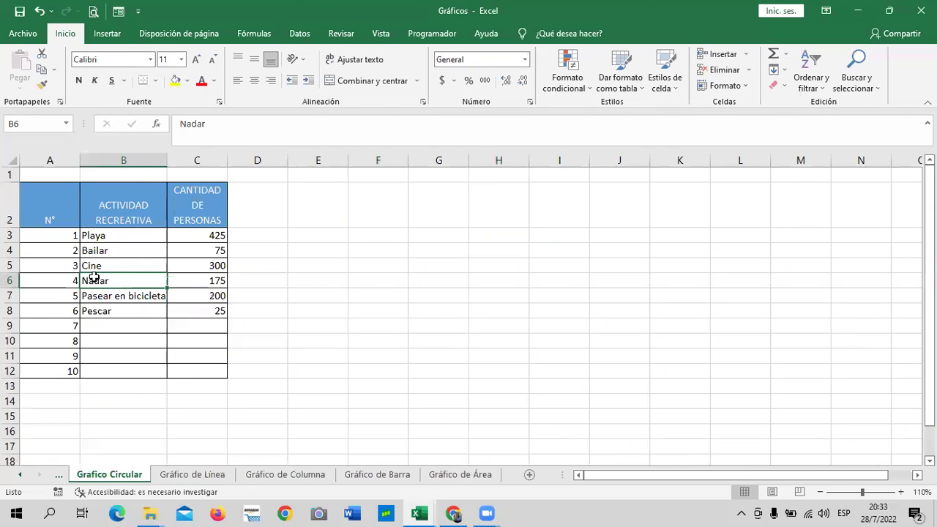
pyautogui.moveTo(96, 235); pyautogui.dragTo(216, 372)
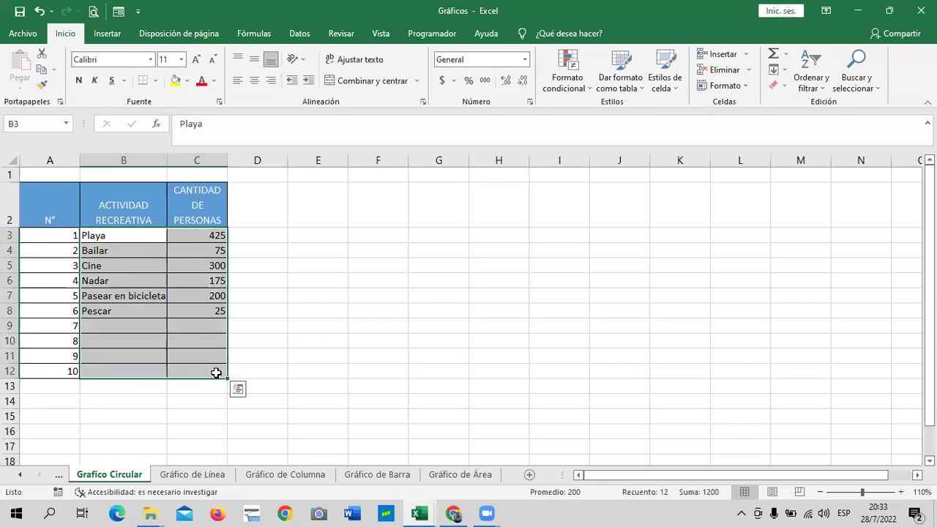
pyautogui.click(324, 369)
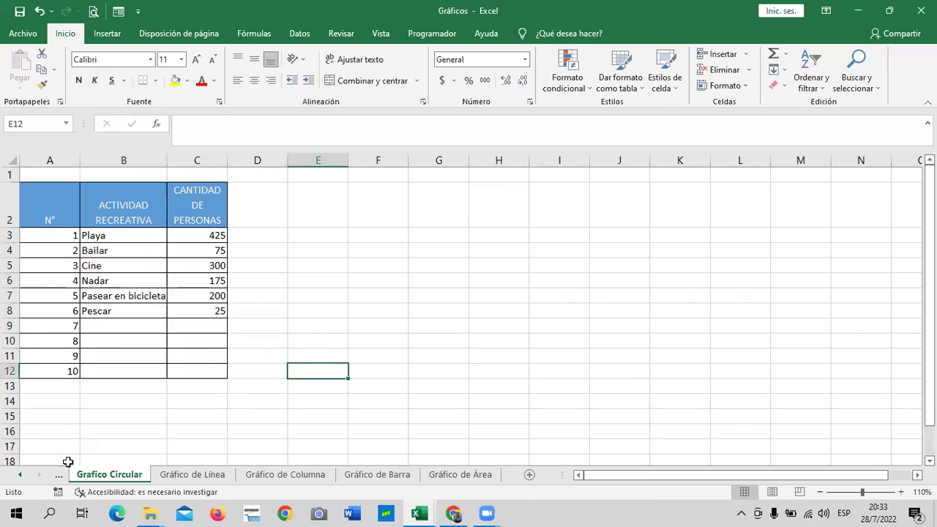
# On the Grafico Radial sheet, select the monthly sales table A3:D15 with headers.
pyautogui.click(22, 475)
pyautogui.click(106, 474)
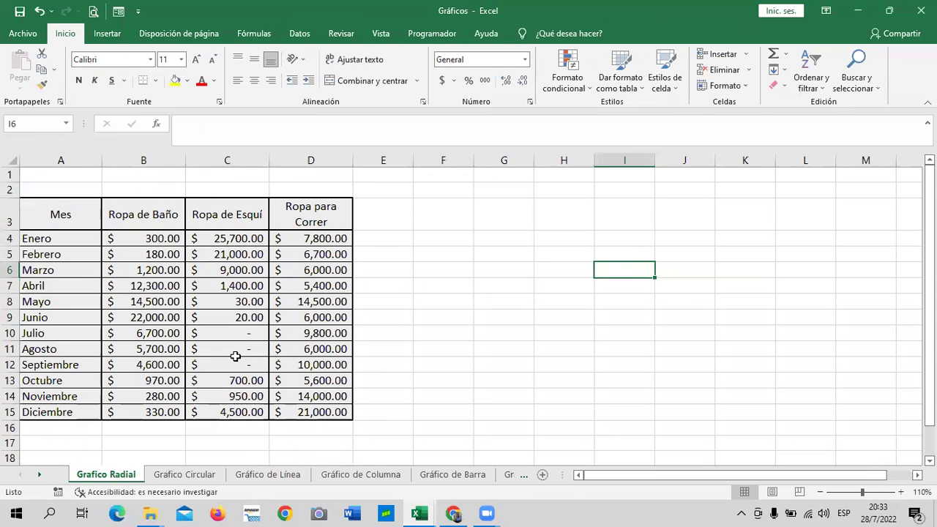
pyautogui.moveTo(64, 208)
pyautogui.mouseDown()
pyautogui.moveTo(352, 428)
pyautogui.moveTo(343, 413)
pyautogui.mouseUp()
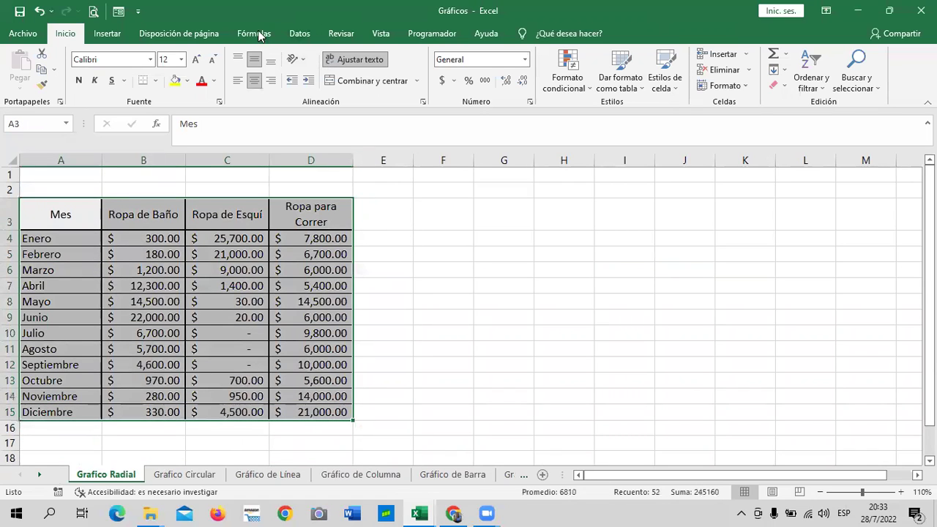
# Insert a 3D pie chart of the sales table and move it right of the table.
pyautogui.click(108, 34)
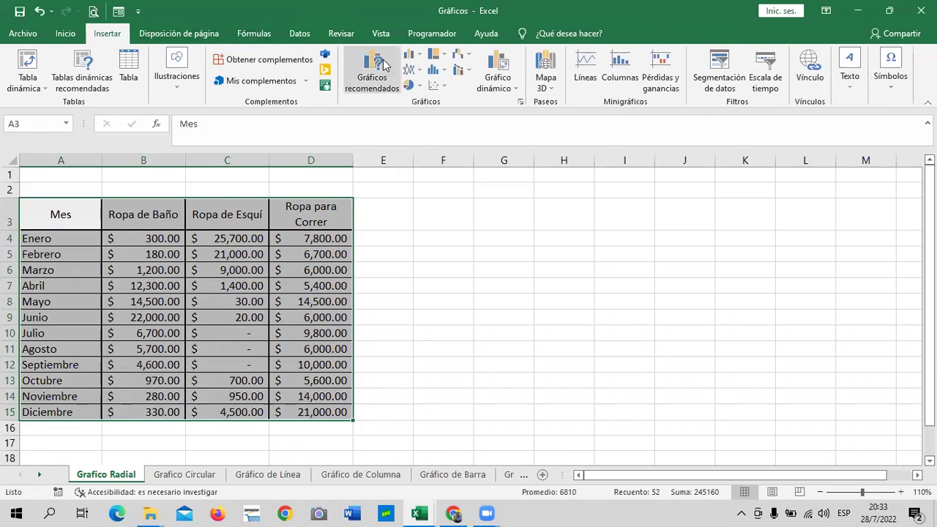
pyautogui.click(408, 86)
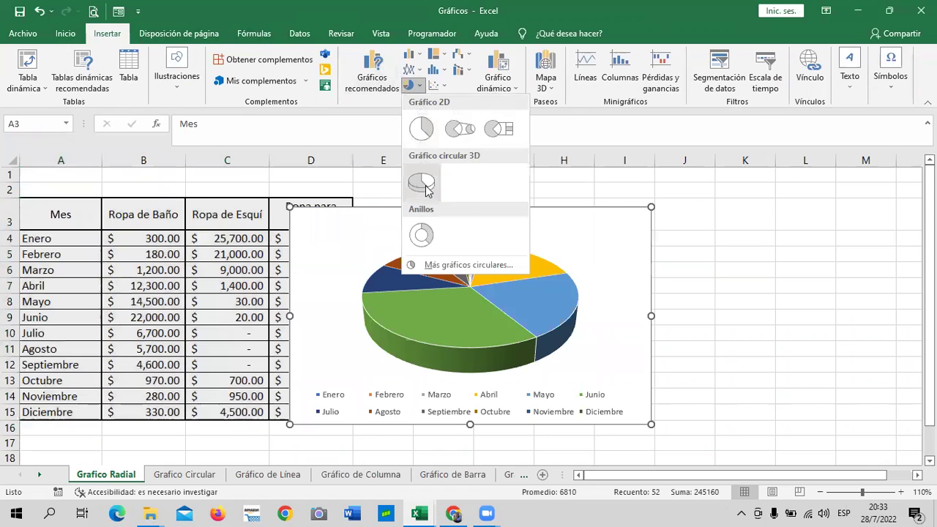
pyautogui.click(423, 185)
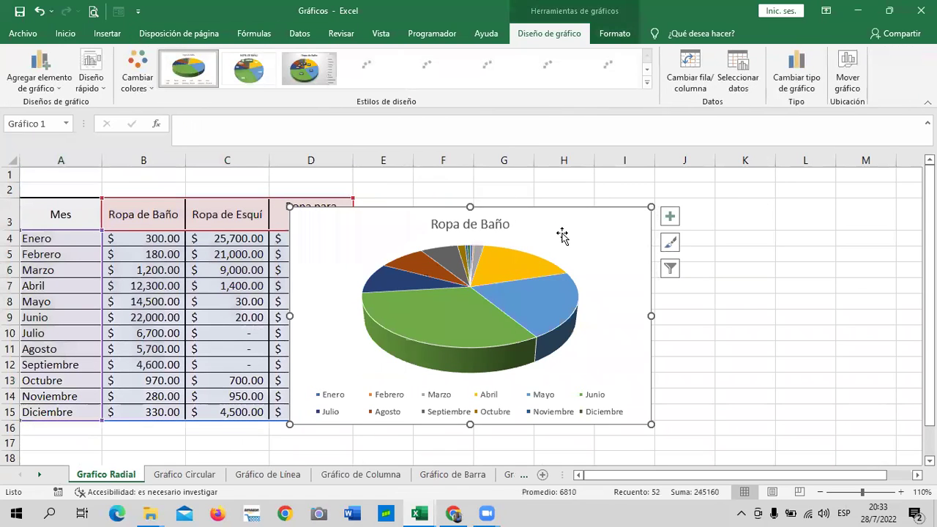
pyautogui.moveTo(705, 198); pyautogui.dragTo(715, 202)
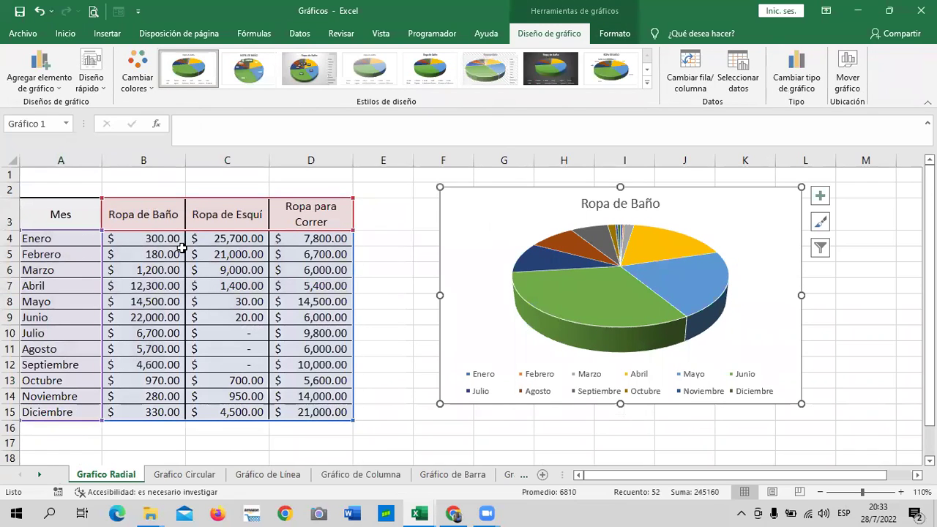
# Select the Ropa de Baño title, the pie series and the legend in turn.
pyautogui.click(619, 203)
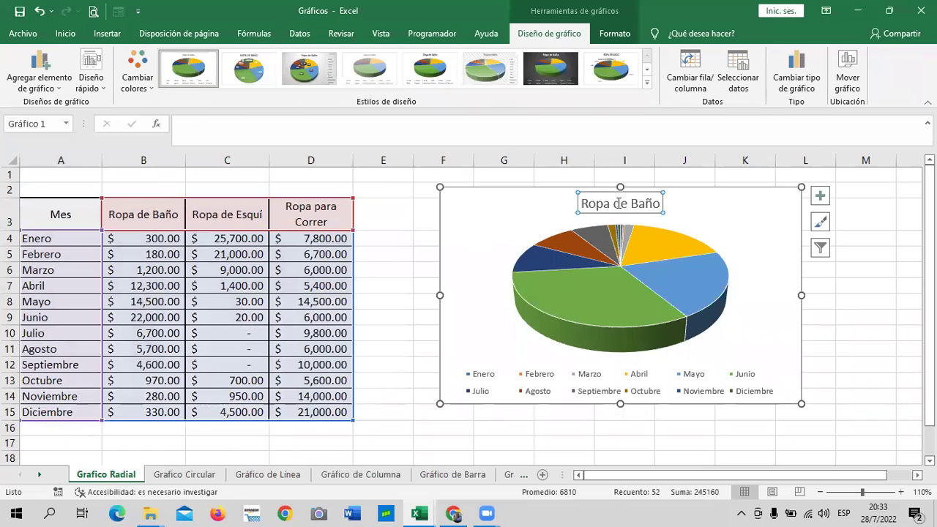
pyautogui.click(652, 239)
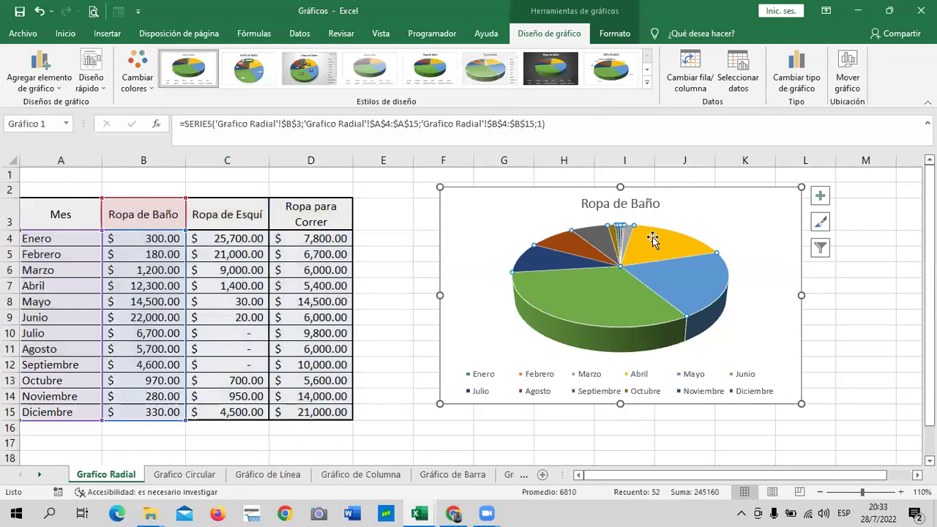
pyautogui.click(495, 387)
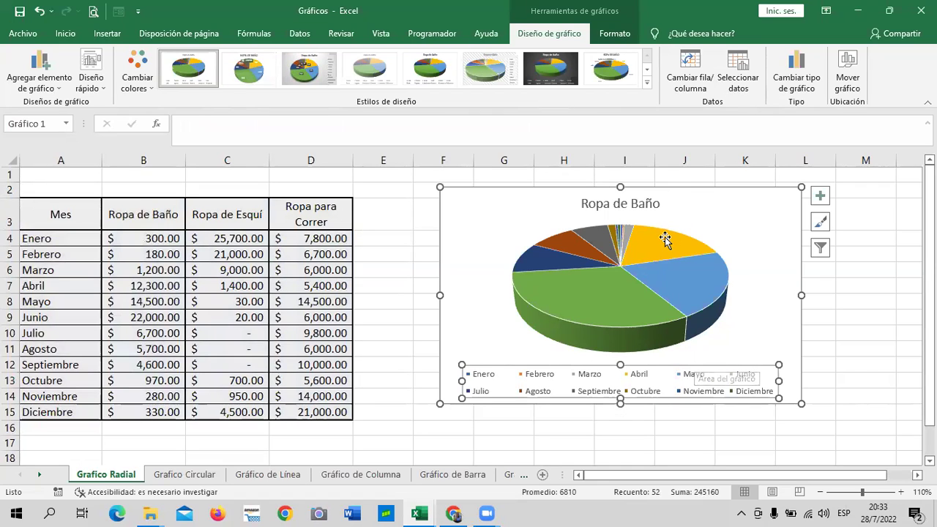
# Apply a quick layout with an uppercase title and boxed month-percentage labels.
pyautogui.click(100, 88)
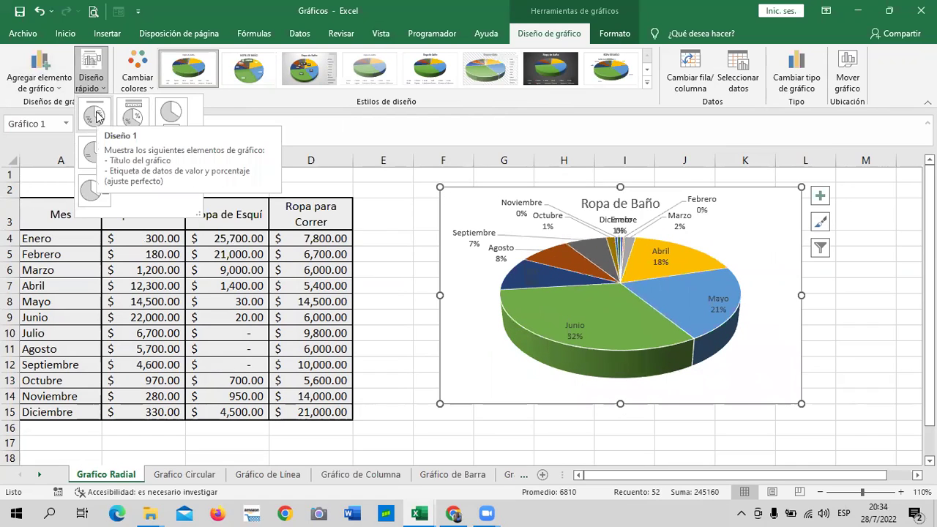
pyautogui.click(306, 69)
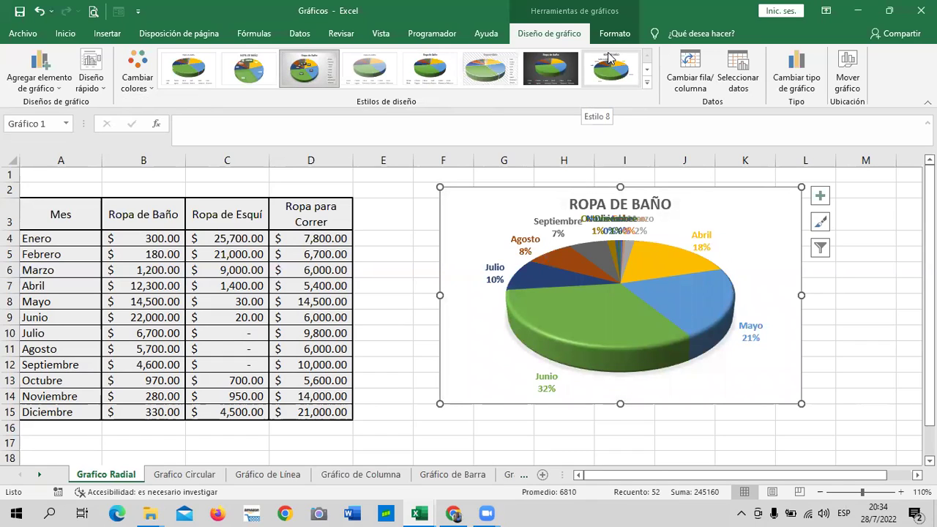
pyautogui.click(252, 75)
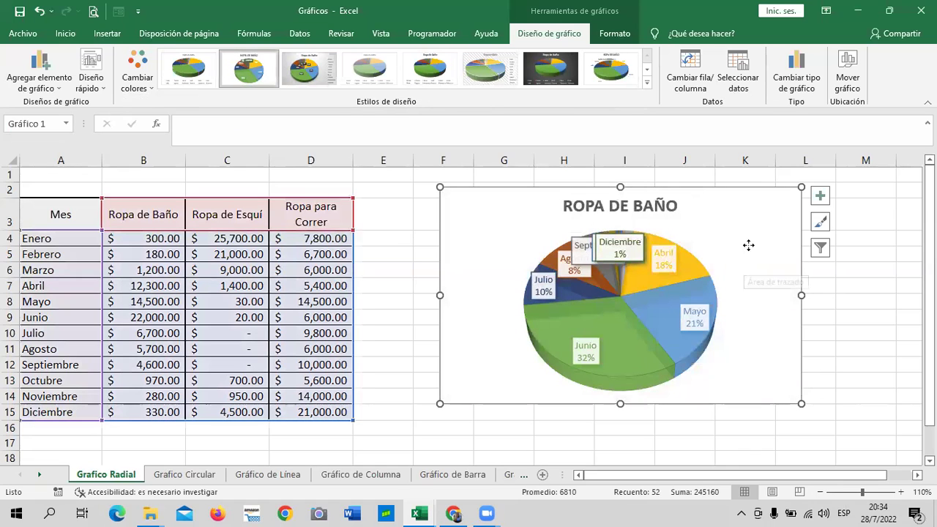
# Nudge the pie slightly upward under the title and open Mover gráfico.
pyautogui.click(721, 332)
pyautogui.moveTo(715, 268); pyautogui.dragTo(721, 228)
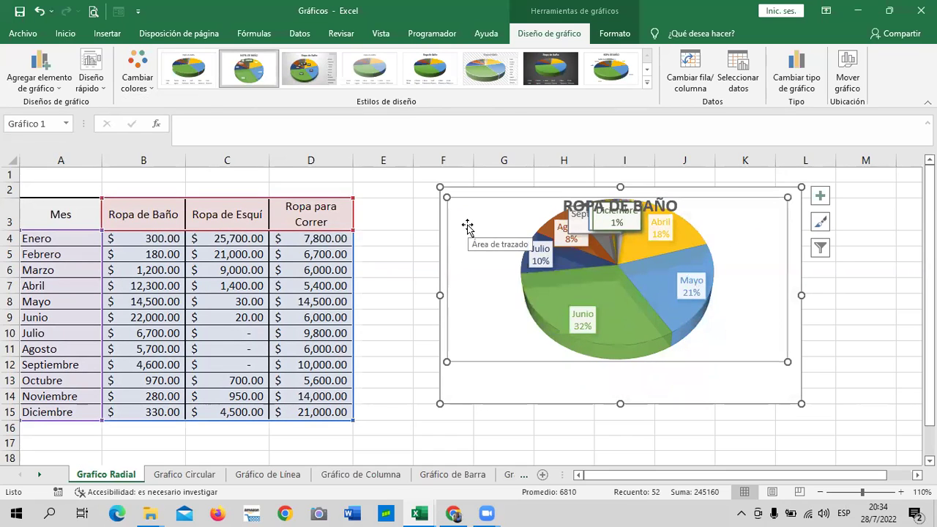
pyautogui.hotkey('ctrl', 'z')
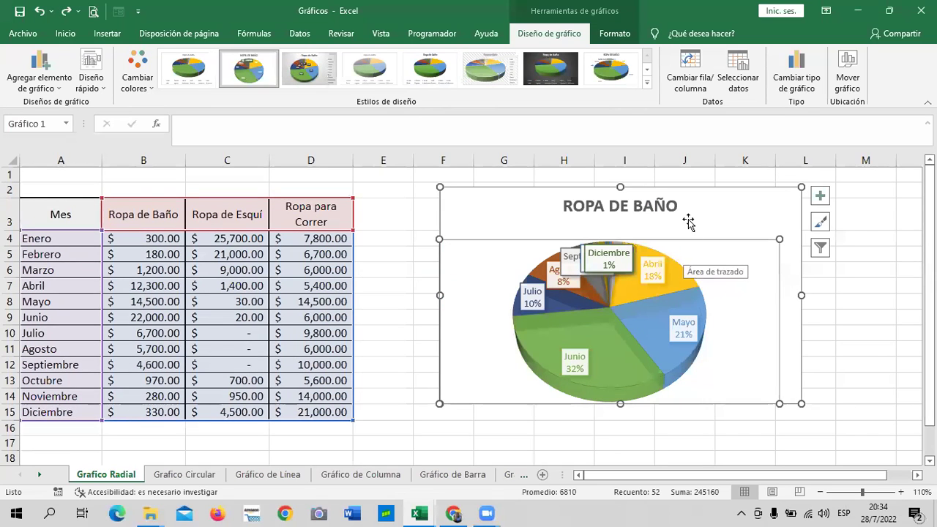
pyautogui.click(708, 211)
pyautogui.moveTo(716, 264); pyautogui.dragTo(735, 239)
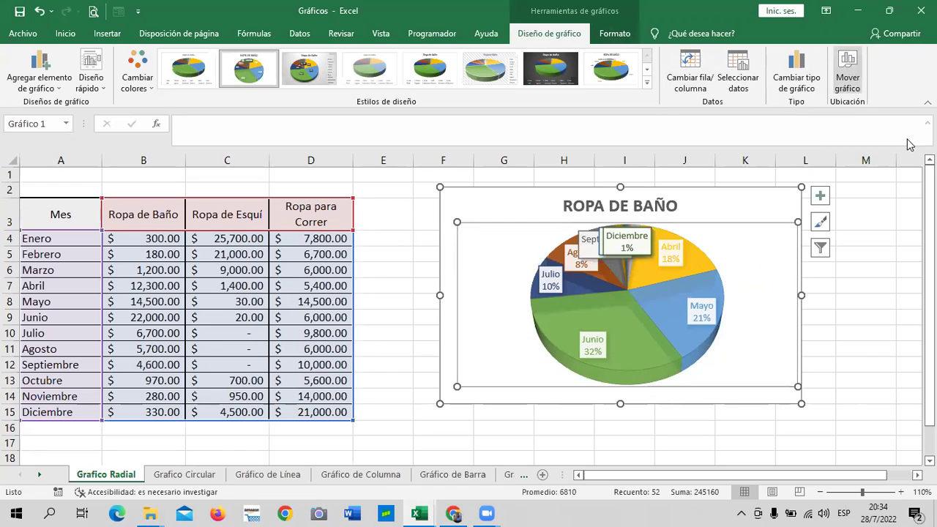
pyautogui.click(849, 78)
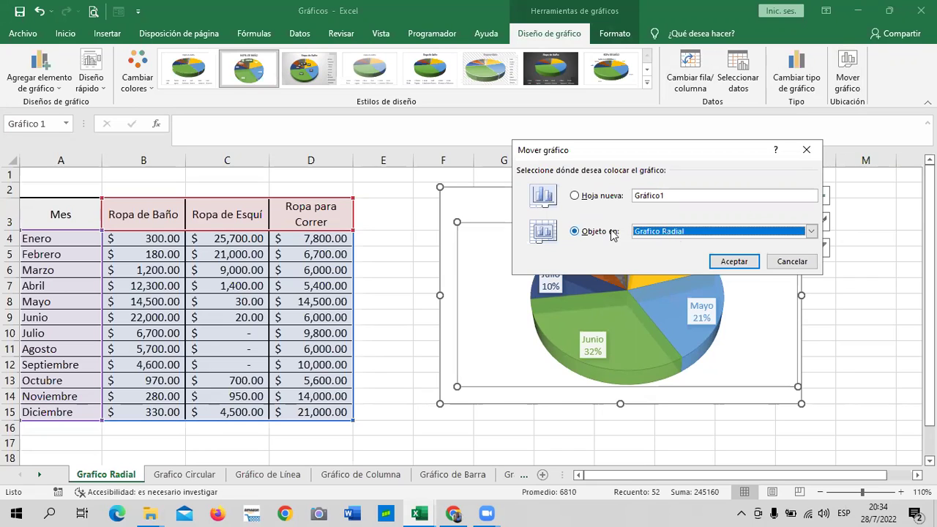
# Move the pie chart to a new chart sheet named Gráfico1.
pyautogui.click(585, 199)
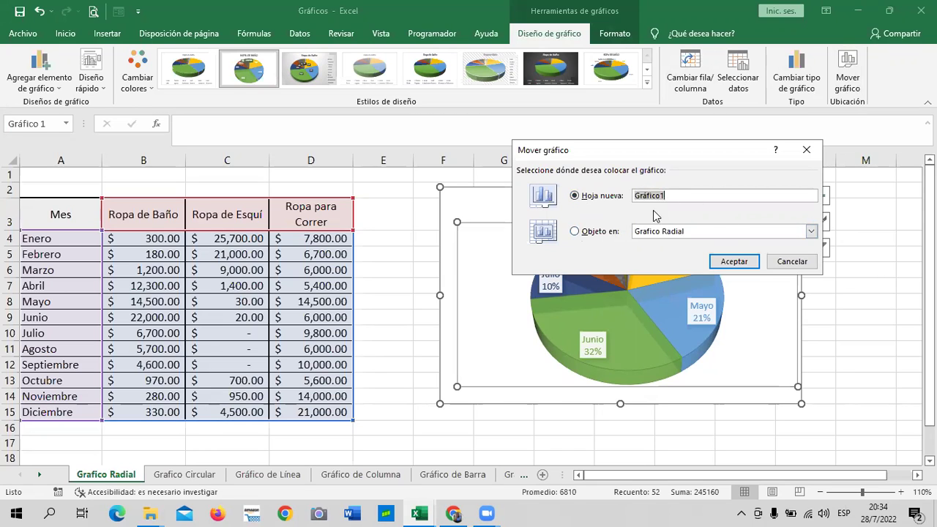
pyautogui.click(728, 261)
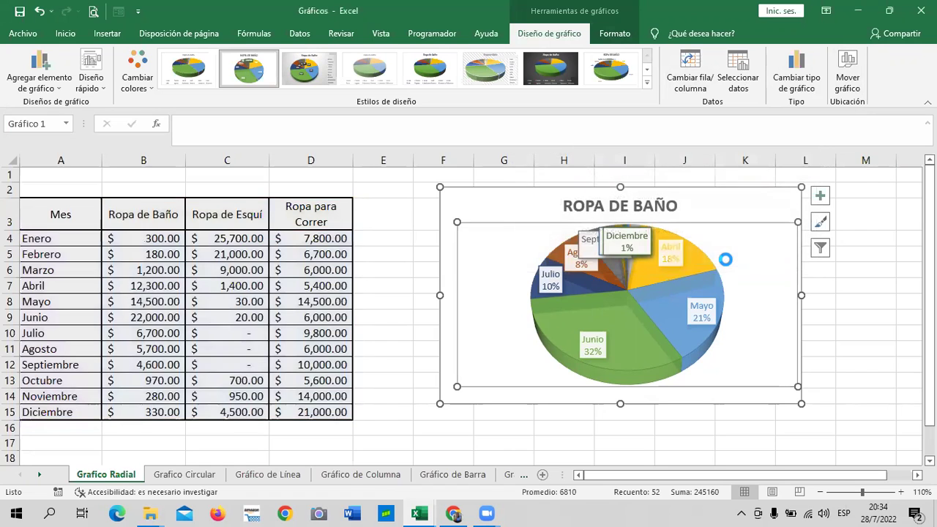
pyautogui.scroll(-1, 581, 305)
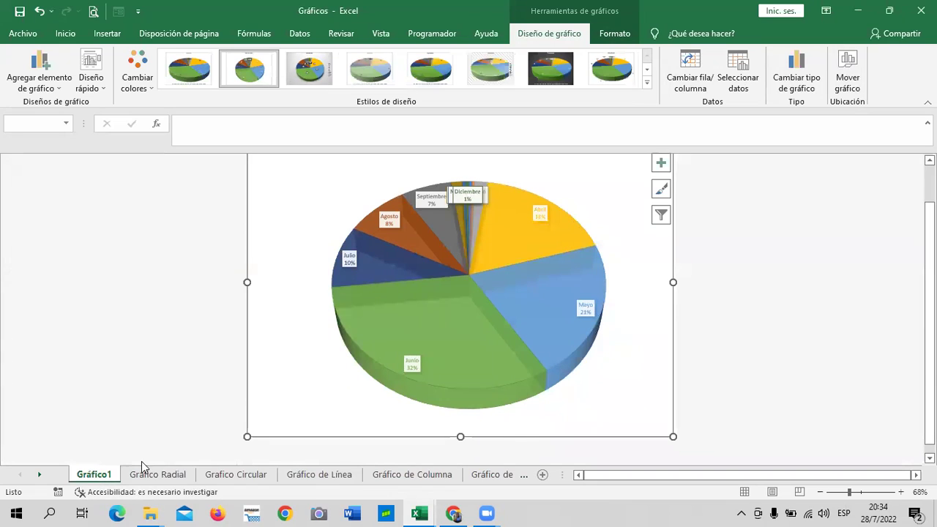
pyautogui.click(758, 268)
pyautogui.scroll(1, 755, 298)
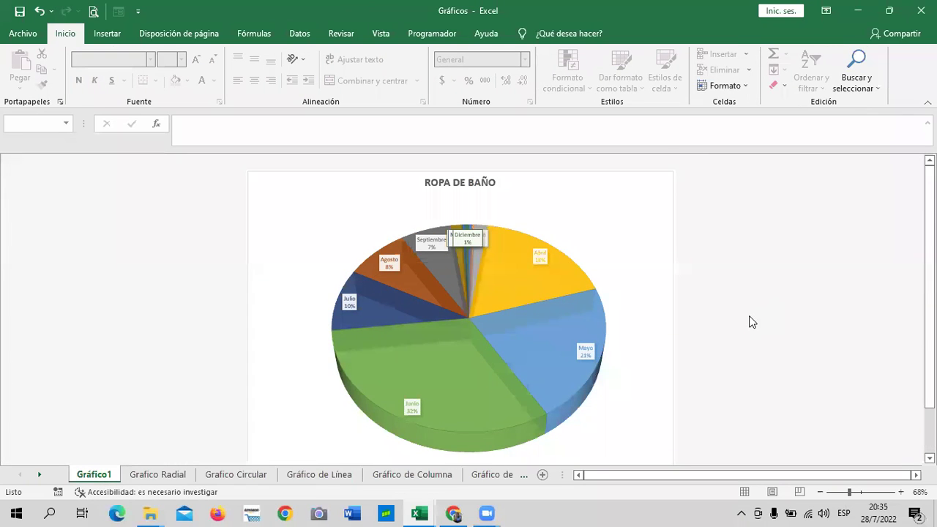
pyautogui.scroll(-1, 750, 319)
# Select the chart area, pie series and plot area on Gráfico1, then open Chart Elements.
pyautogui.click(637, 275)
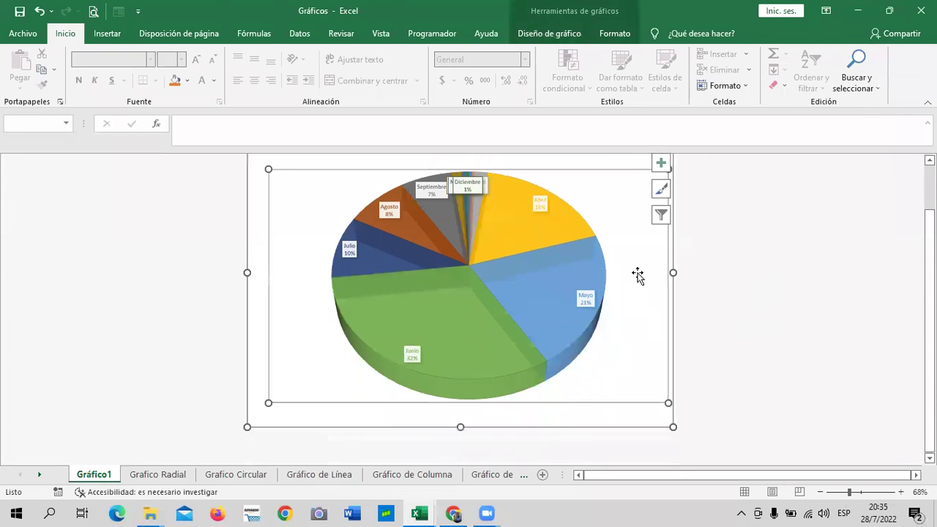
pyautogui.click(672, 426)
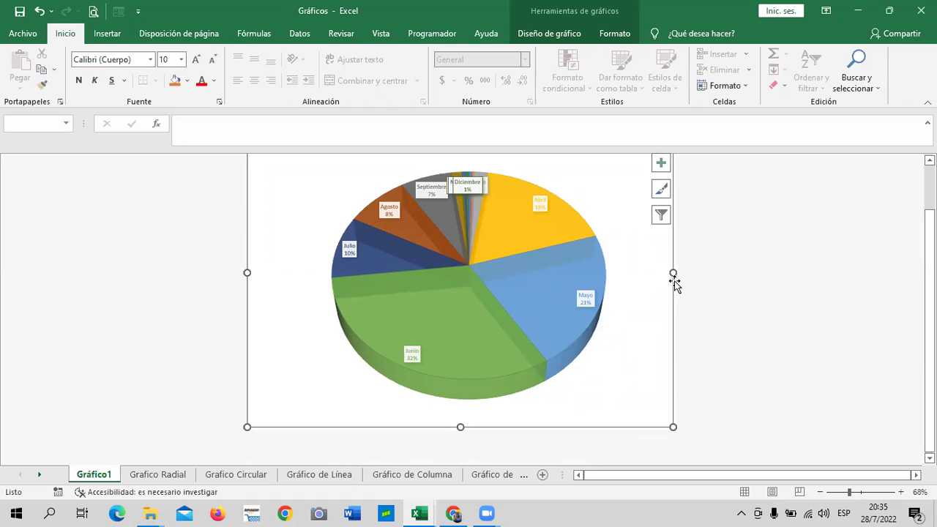
pyautogui.click(697, 276)
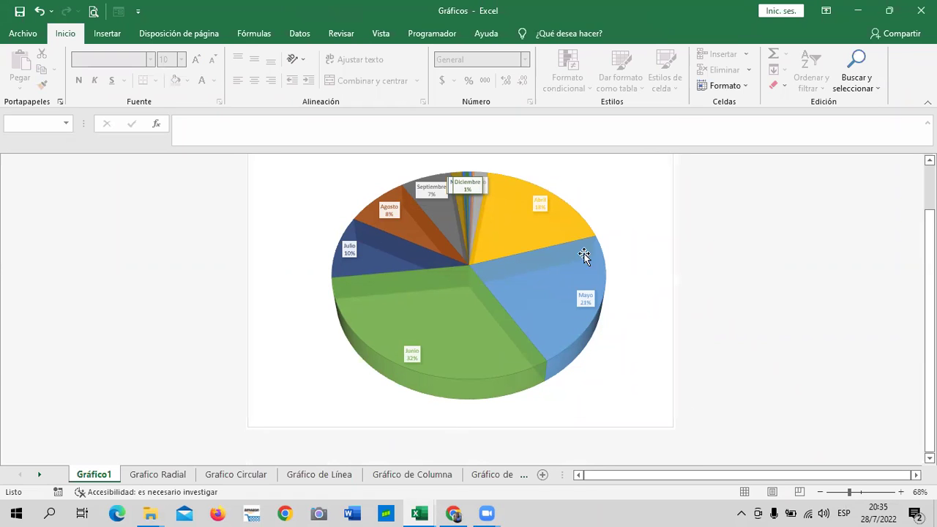
pyautogui.click(346, 286)
pyautogui.click(247, 426)
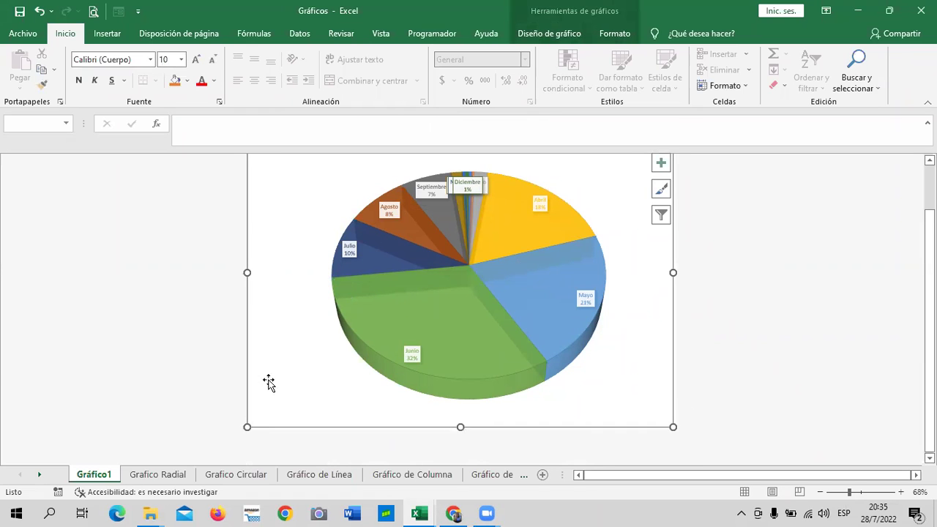
pyautogui.click(291, 344)
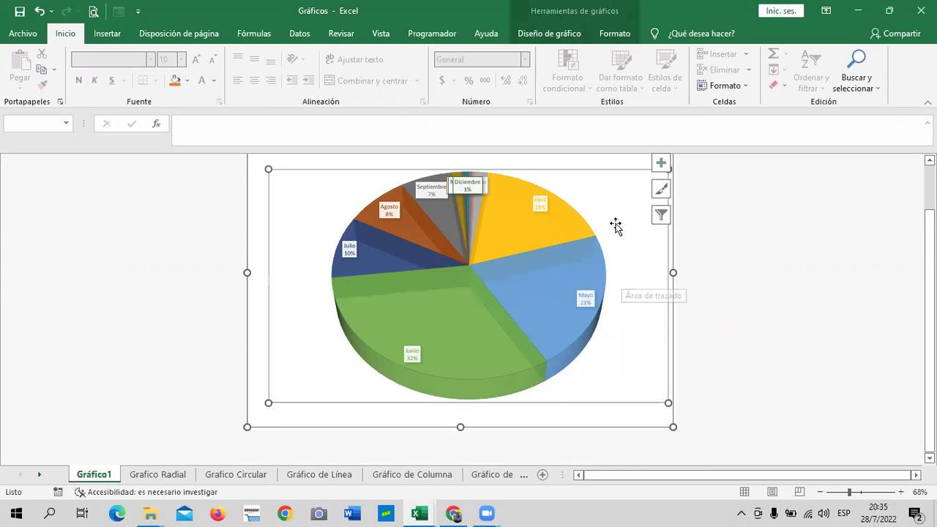
pyautogui.scroll(2, 608, 199)
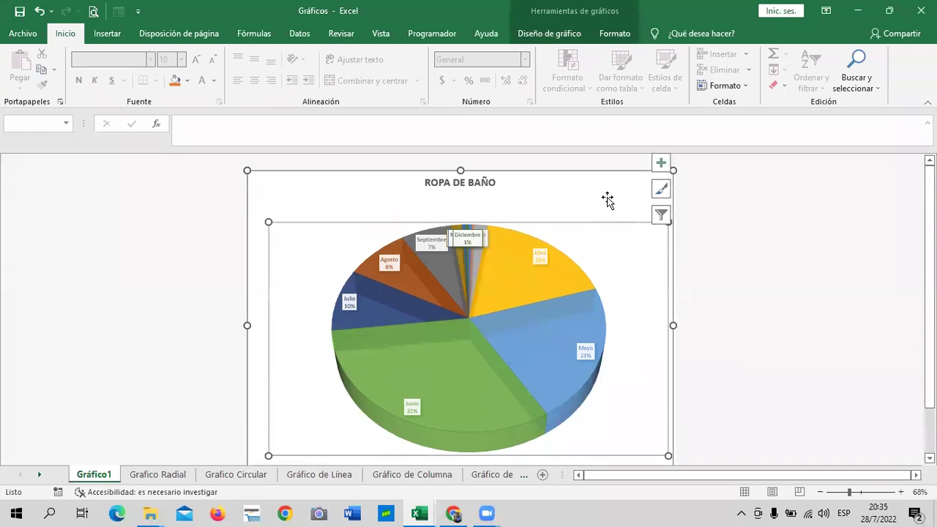
pyautogui.scroll(-1, 605, 201)
pyautogui.click(554, 269)
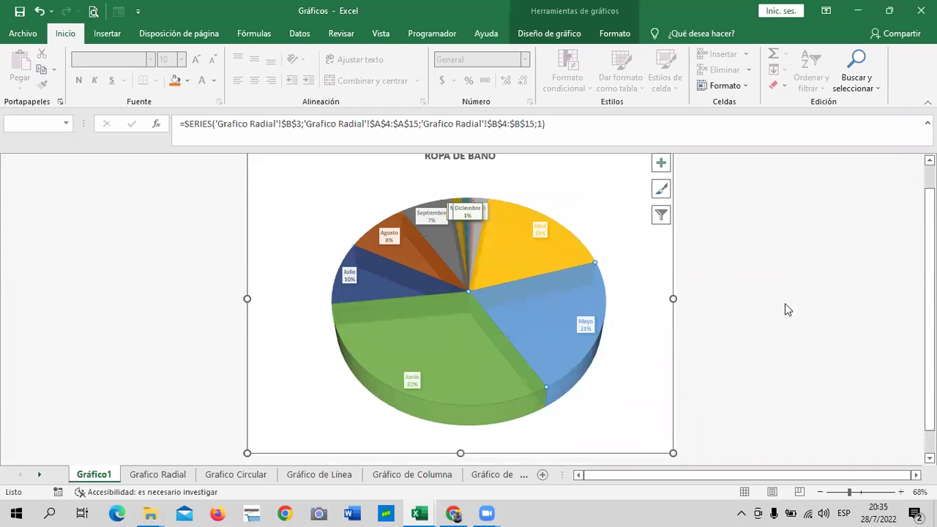
pyautogui.scroll(1, 785, 307)
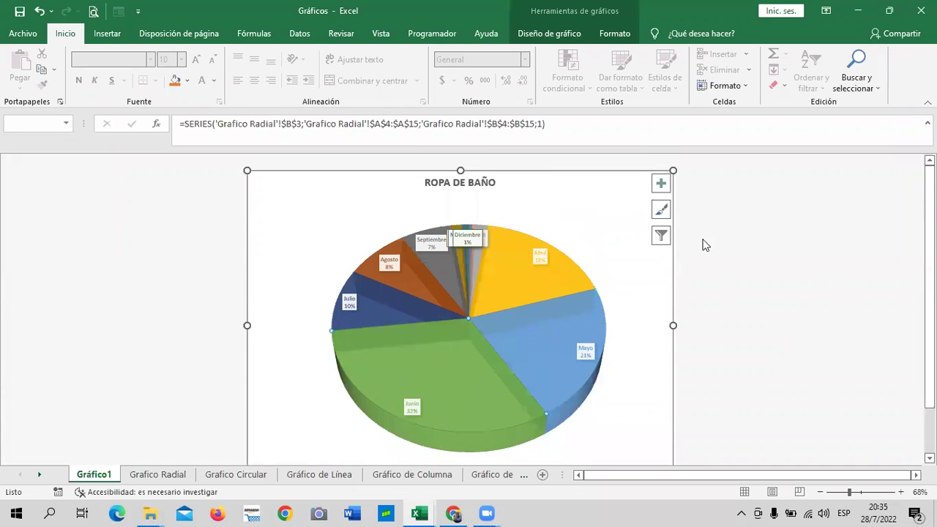
pyautogui.click(664, 185)
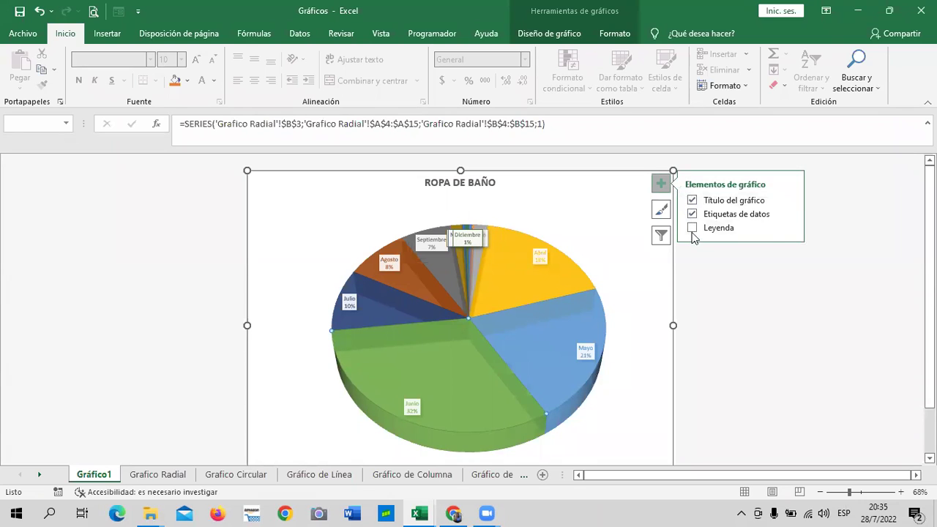
# Turn on the month legend and apply chart Estilo 1 to the pie.
pyautogui.click(692, 228)
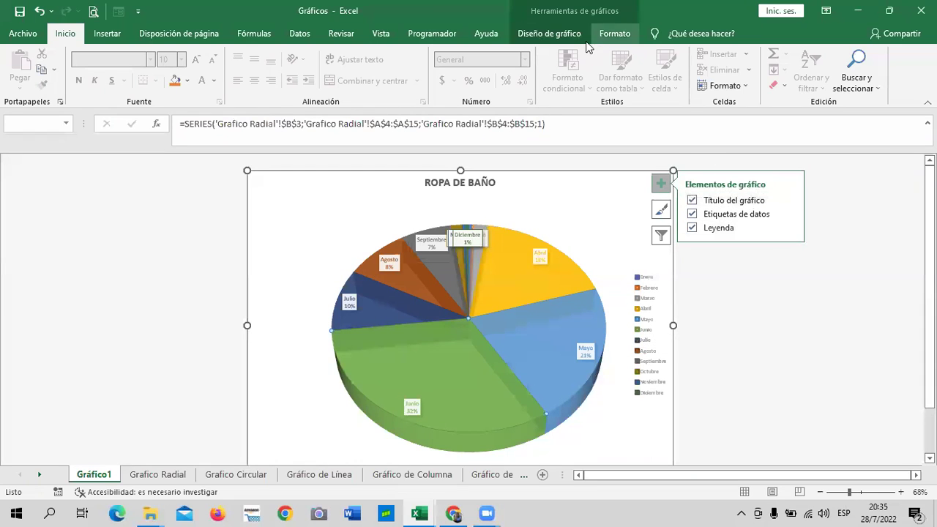
pyautogui.click(558, 34)
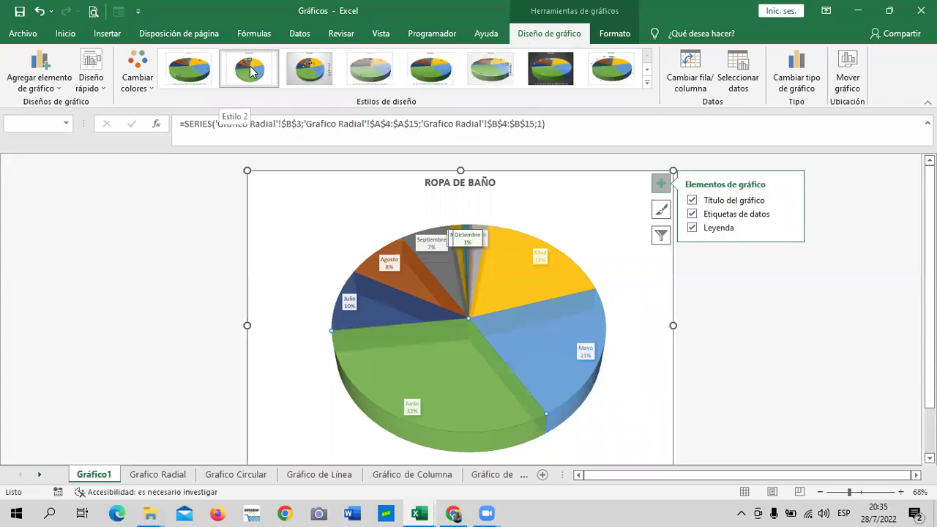
pyautogui.click(194, 71)
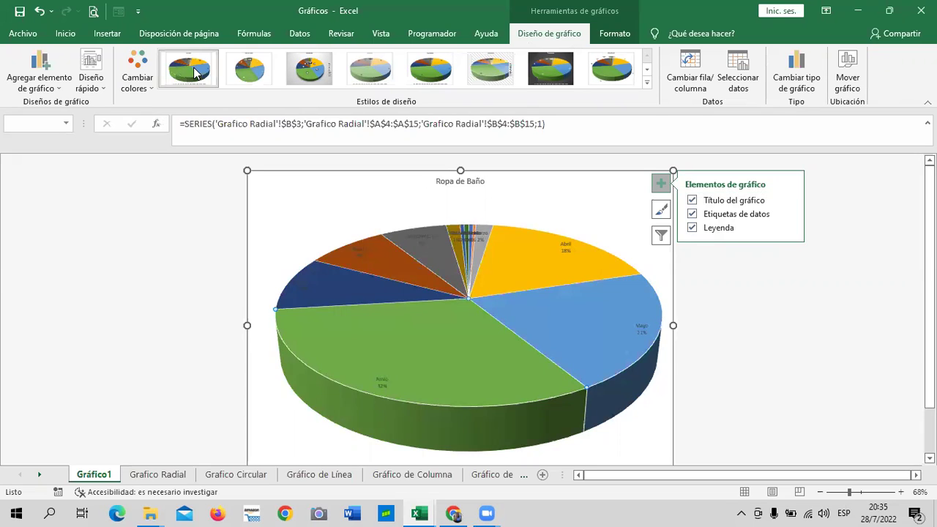
# Zoom in and back out on Gráfico1 to check the chart, then reselect it.
pyautogui.click(900, 493)
pyautogui.click(900, 492)
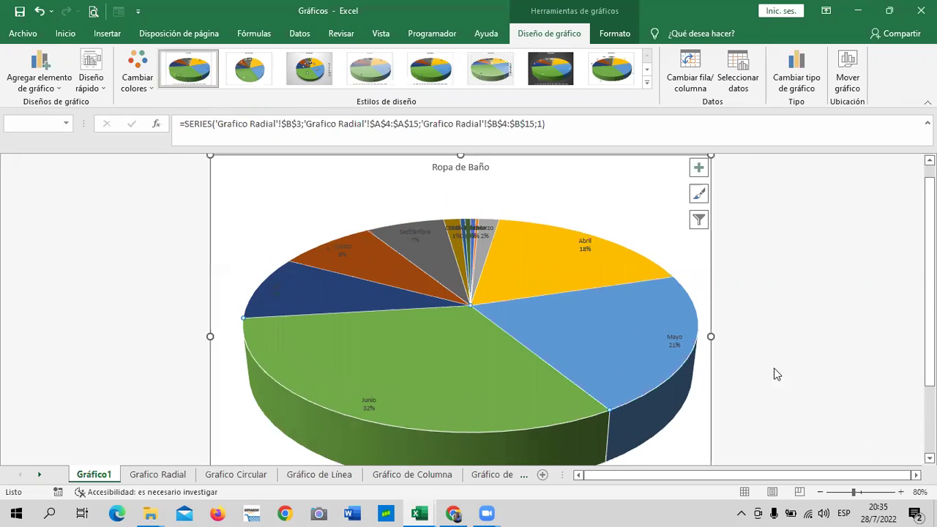
pyautogui.click(799, 335)
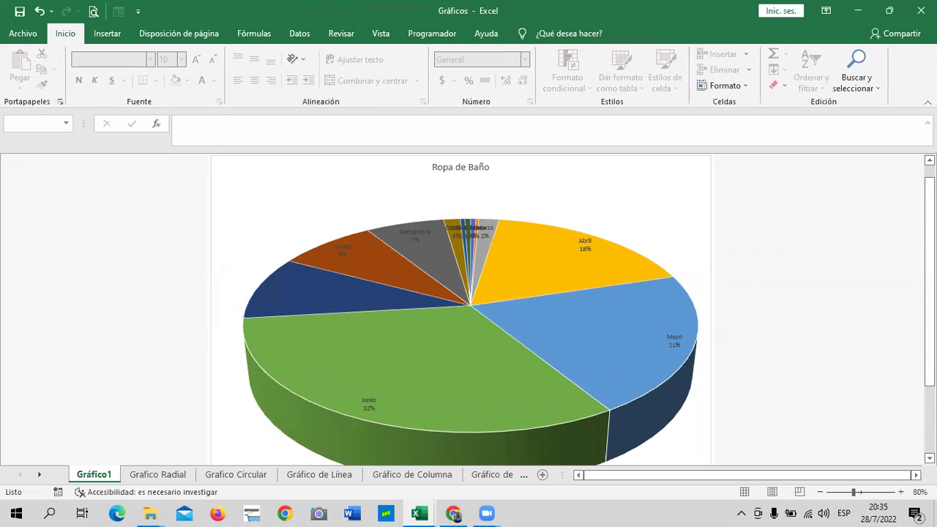
pyautogui.click(566, 213)
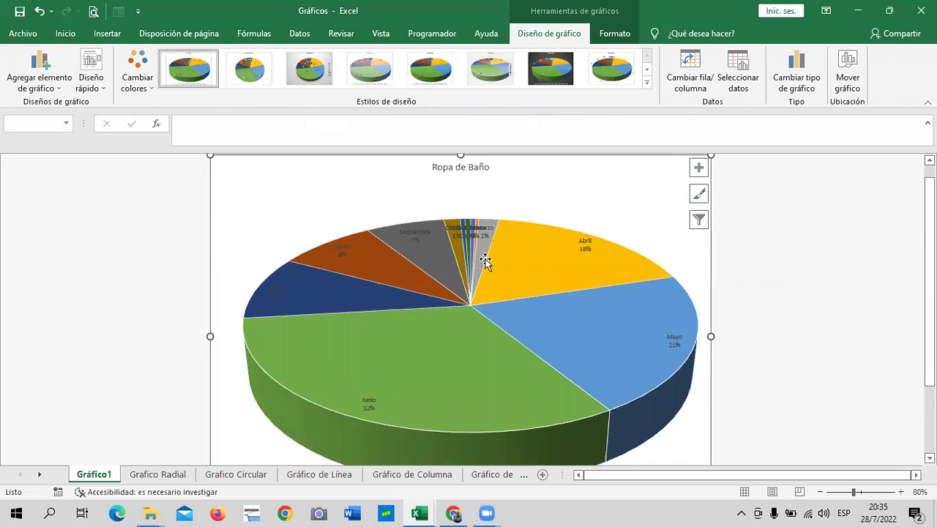
pyautogui.moveTo(929, 293)
pyautogui.mouseDown()
pyautogui.moveTo(929, 360)
pyautogui.moveTo(929, 340)
pyautogui.mouseUp()
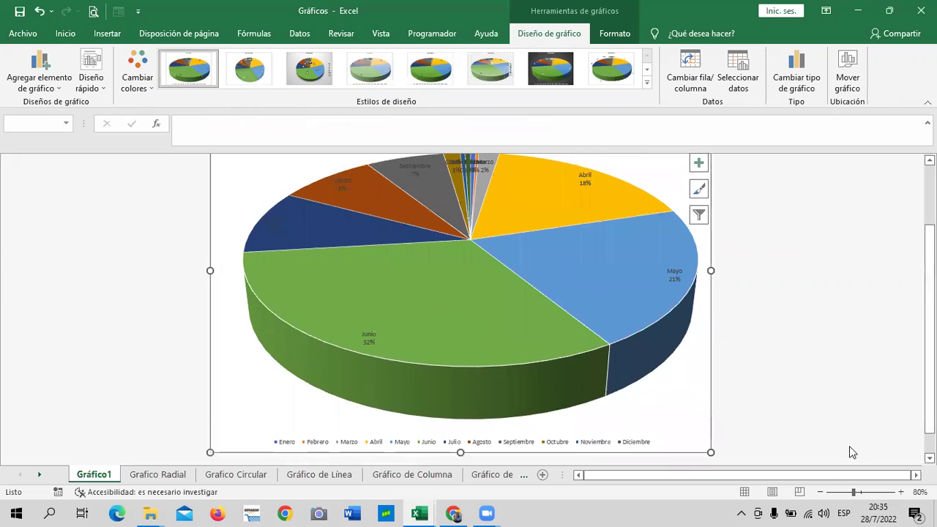
pyautogui.click(819, 492)
pyautogui.click(818, 492)
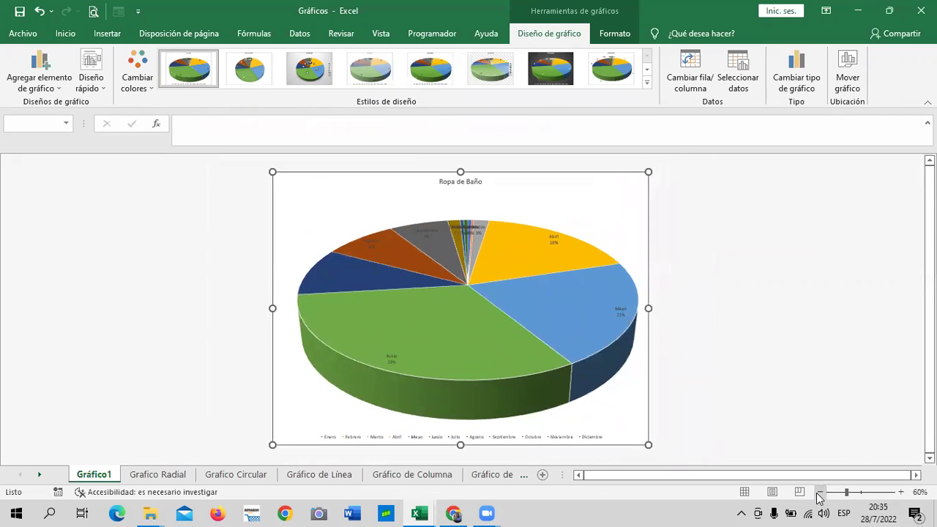
pyautogui.press('Escape')
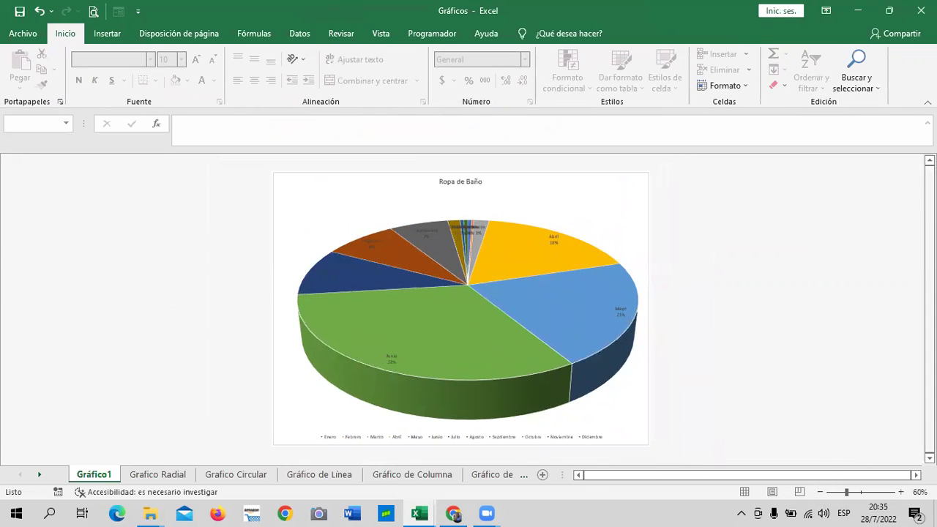
pyautogui.click(558, 199)
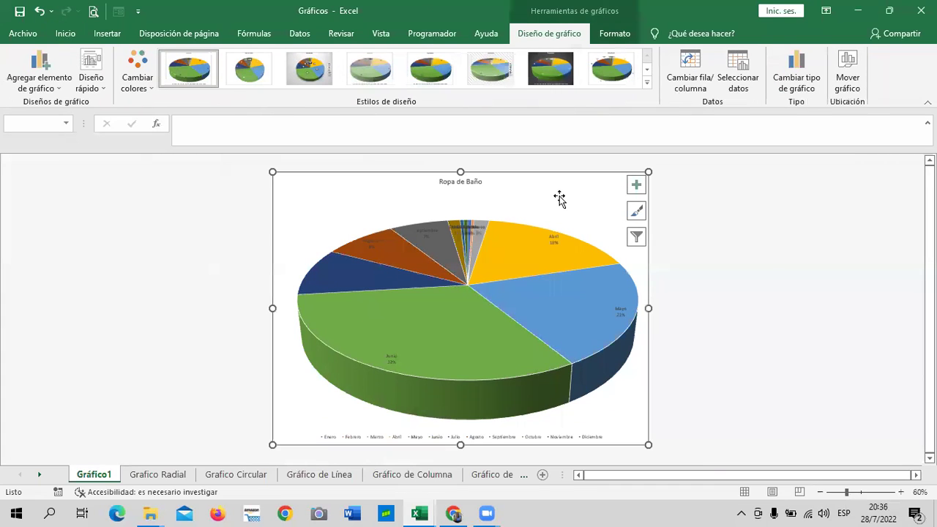
# Filter the chart to plot the Ropa para Correr series instead of Ropa de Baño.
pyautogui.click(636, 236)
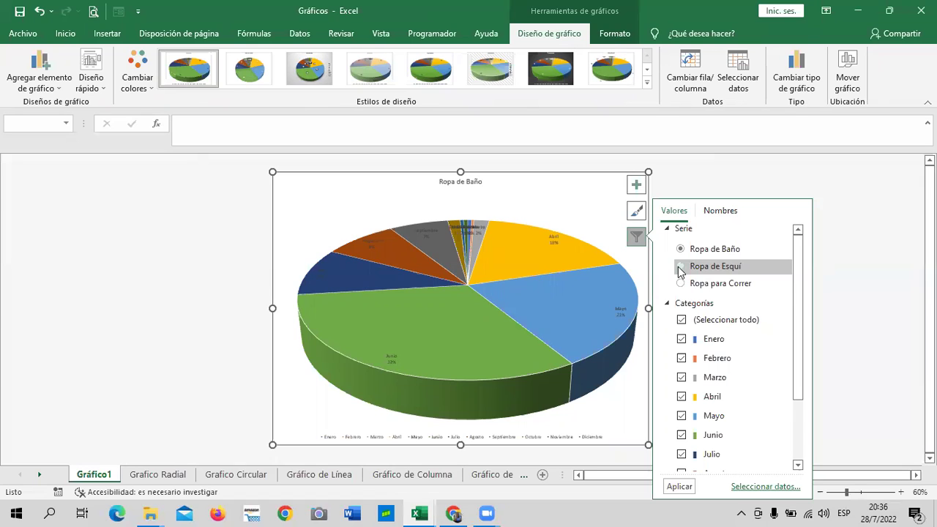
pyautogui.click(680, 268)
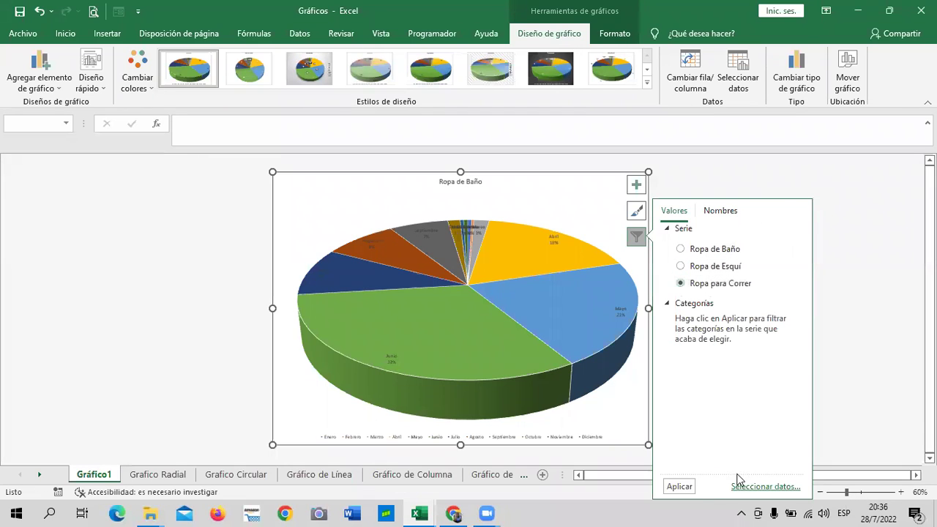
pyautogui.click(680, 487)
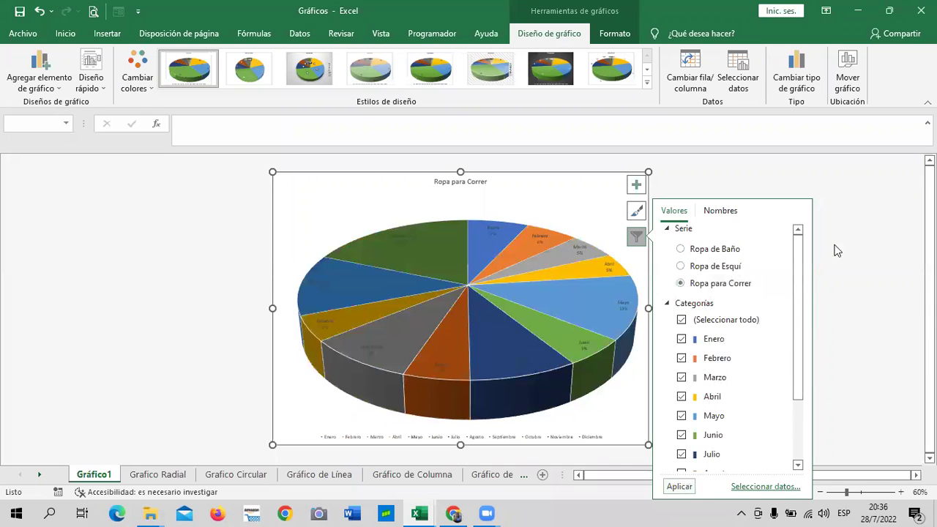
pyautogui.click(855, 231)
pyautogui.click(565, 197)
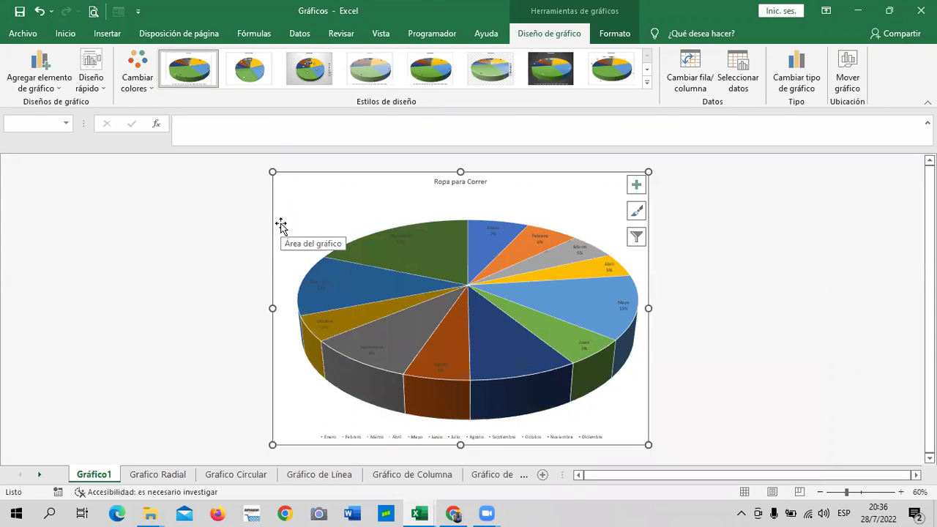
# Widen the month legend box, then select the Ropa para Correr title.
pyautogui.click(420, 439)
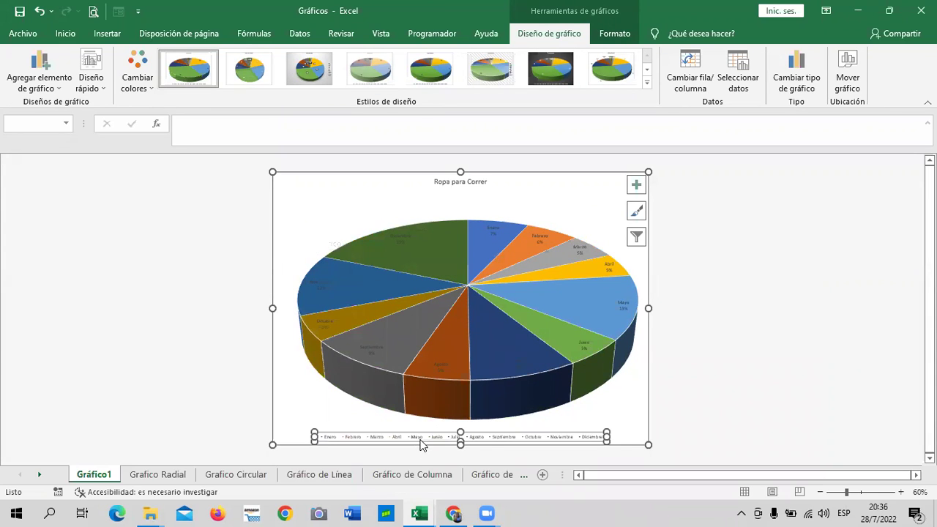
pyautogui.moveTo(607, 432); pyautogui.dragTo(613, 422)
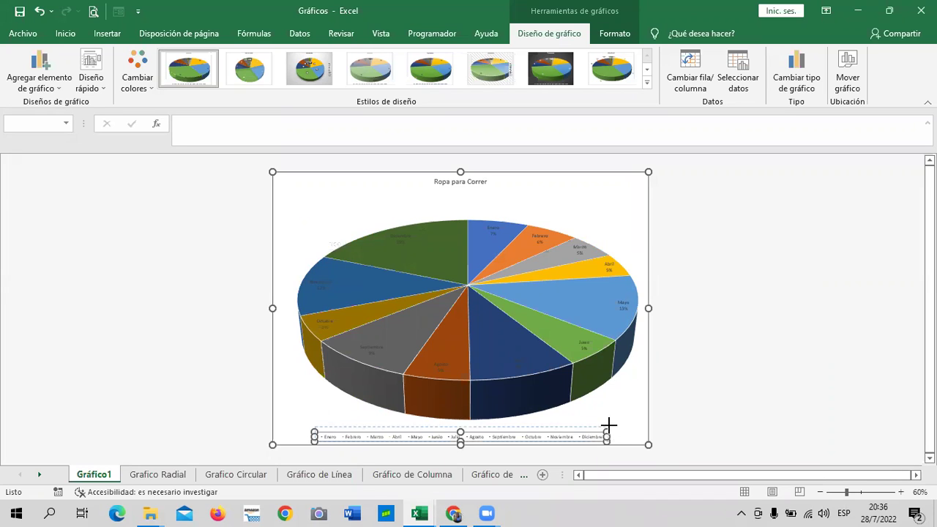
pyautogui.click(622, 406)
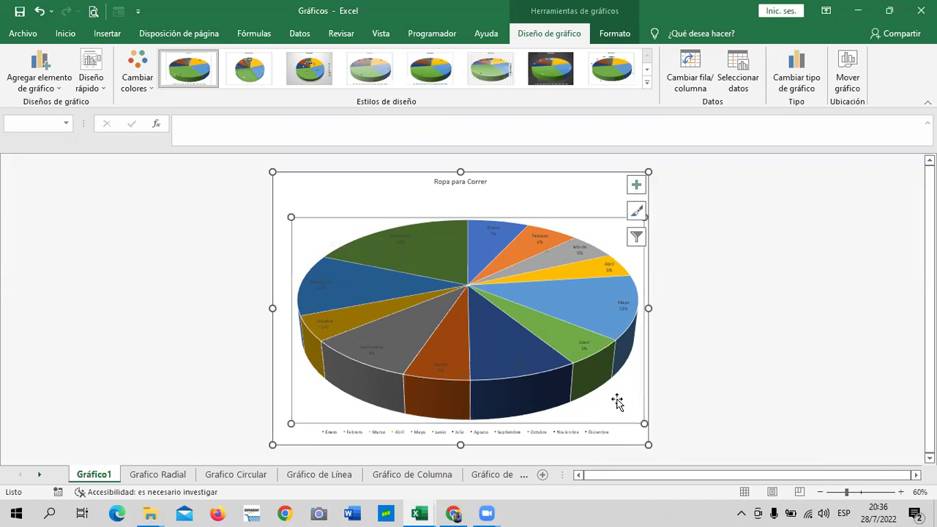
pyautogui.click(456, 183)
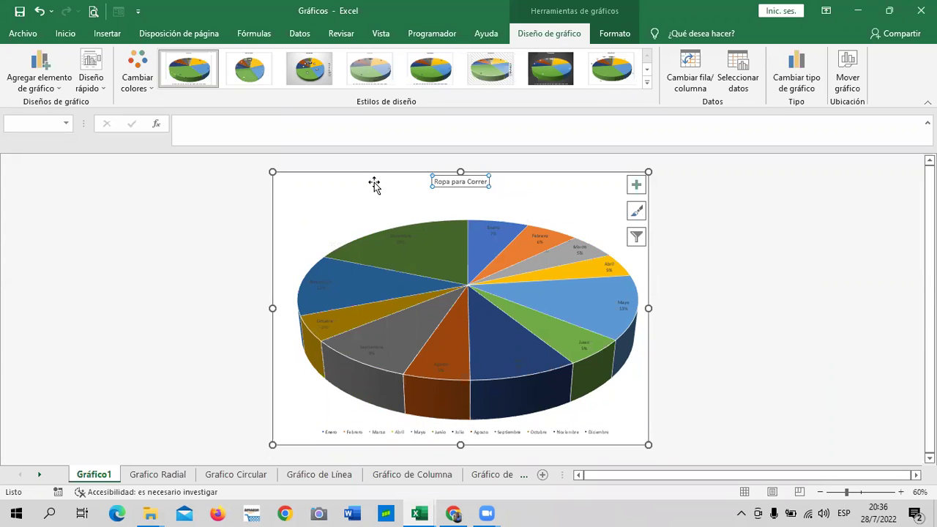
# Apply the black WordArt text fill to the chart title on the Formato tab.
pyautogui.moveTo(407, 300)
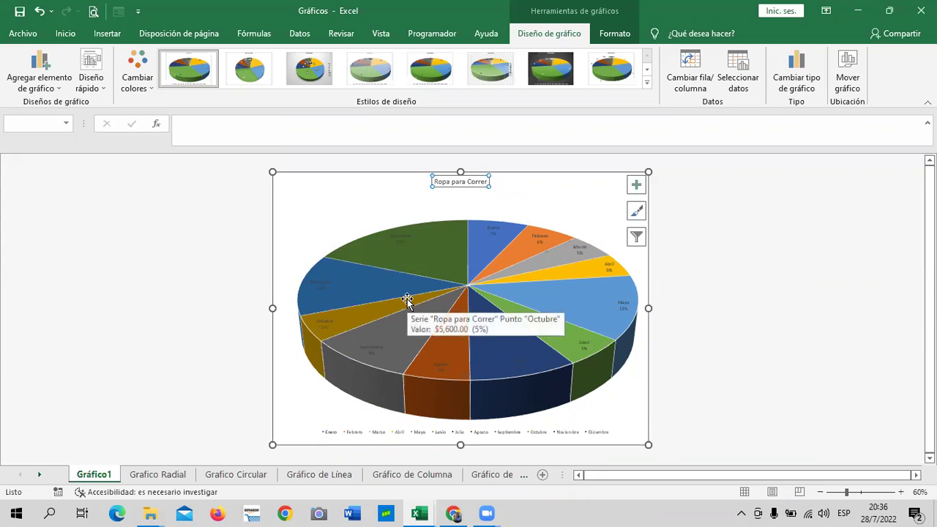
pyautogui.click(623, 37)
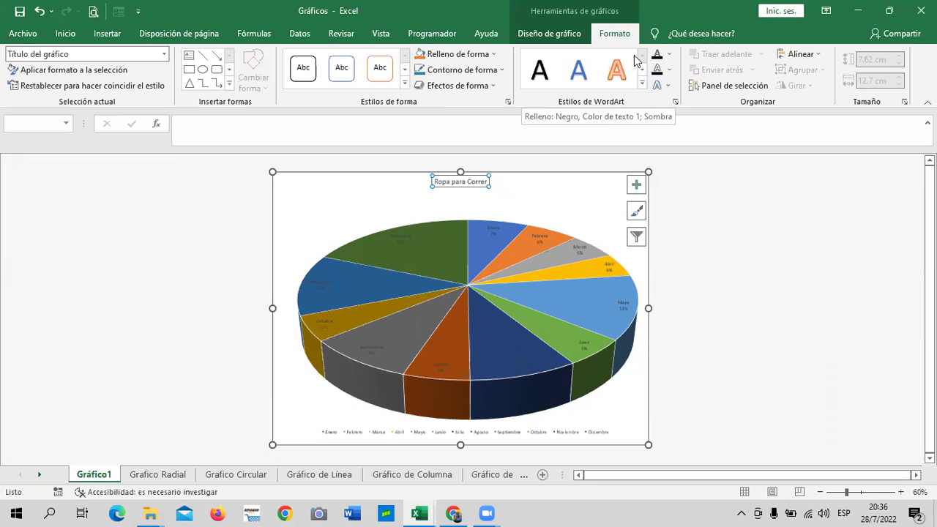
pyautogui.click(669, 55)
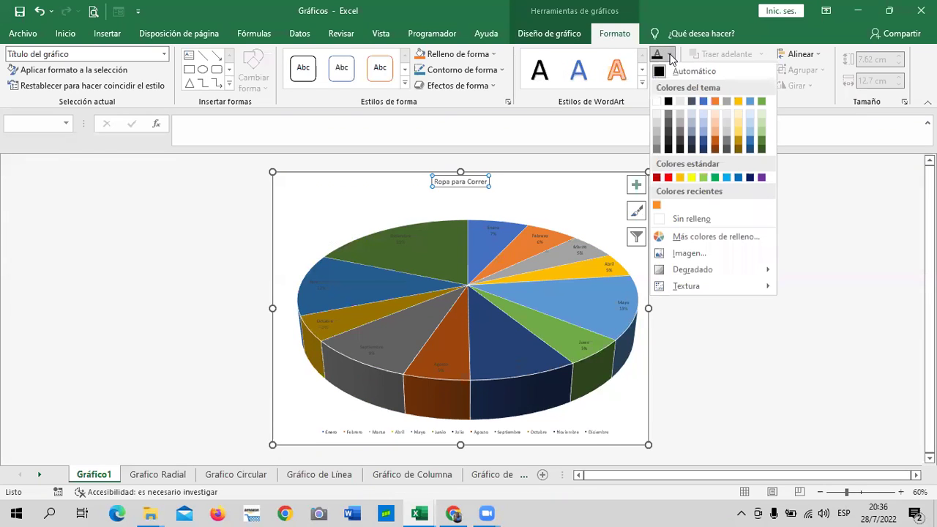
pyautogui.click(540, 74)
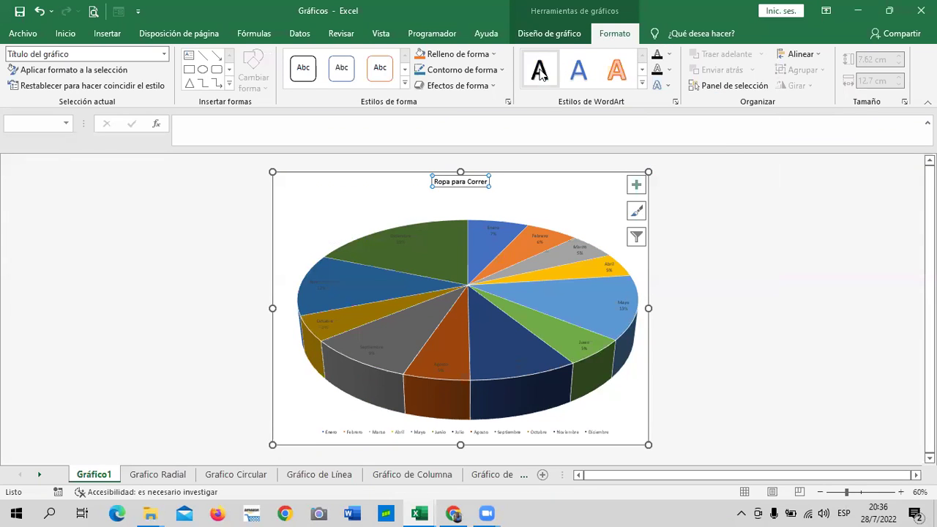
# Give the legend text the same black WordArt fill.
pyautogui.click(522, 256)
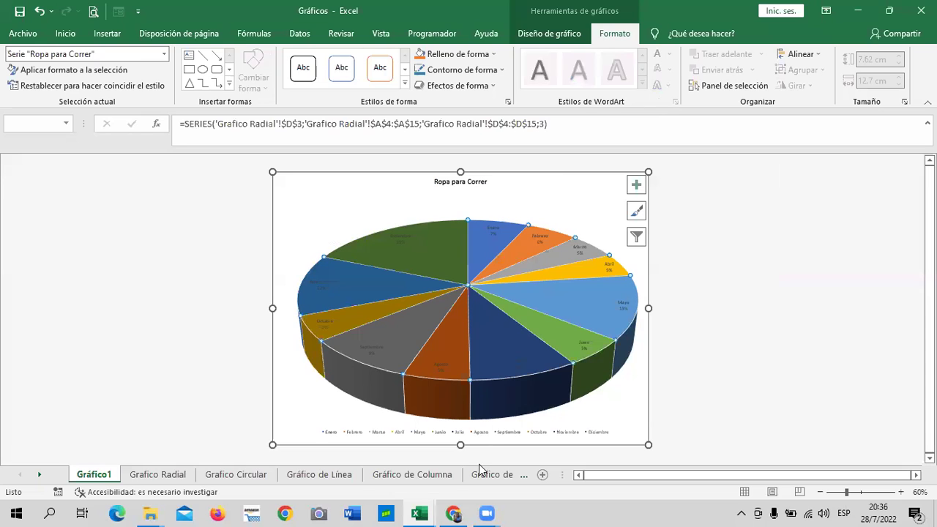
pyautogui.click(490, 431)
pyautogui.click(540, 71)
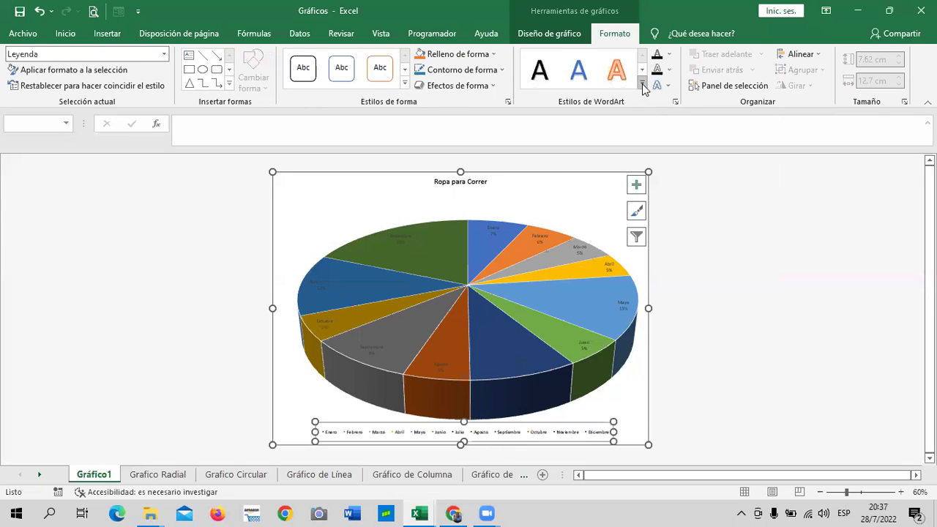
pyautogui.click(73, 33)
# Enlarge the pie chart's legend text to size 14.
pyautogui.click(193, 63)
pyautogui.click(193, 63)
pyautogui.click(194, 62)
pyautogui.click(194, 62)
pyautogui.click(195, 62)
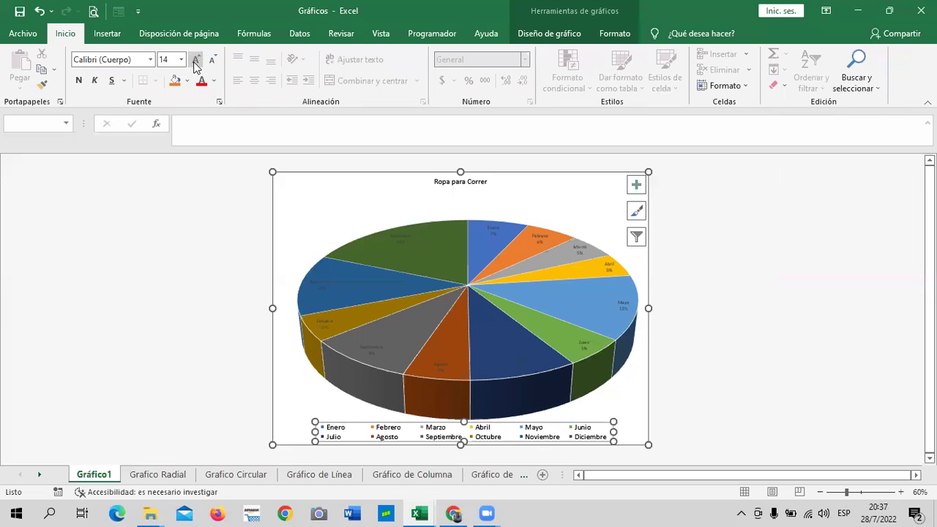
# Enlarge the Ropa para Correr chart title to size 18.
pyautogui.click(476, 181)
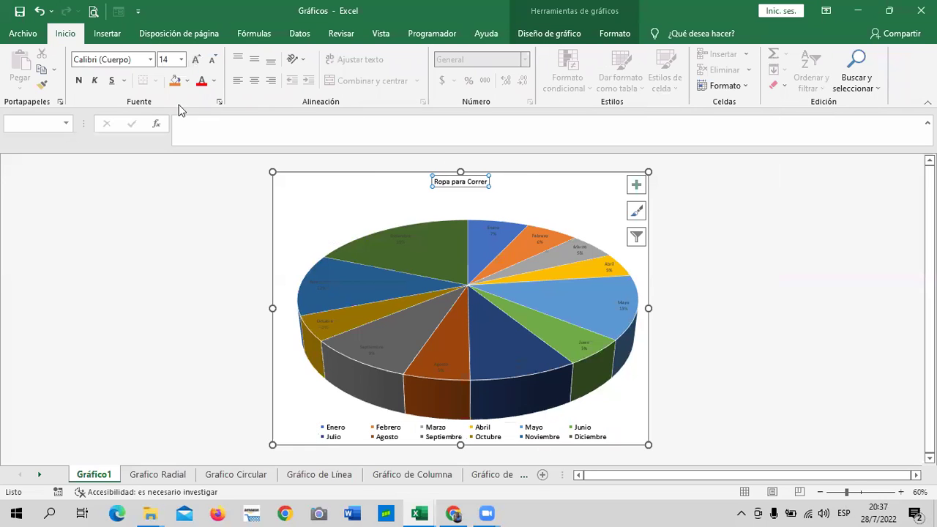
pyautogui.click(195, 59)
pyautogui.click(196, 59)
# Grow the pie data labels toward size 24, then settle on size 20.
pyautogui.click(404, 246)
pyautogui.click(405, 247)
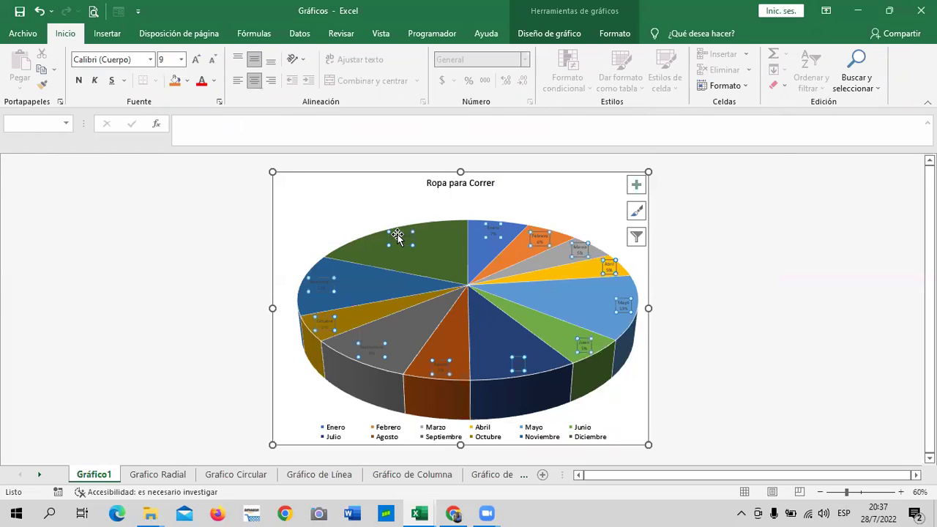
pyautogui.click(195, 59)
pyautogui.click(195, 60)
pyautogui.click(196, 59)
pyautogui.click(195, 60)
pyautogui.click(196, 59)
pyautogui.click(195, 60)
pyautogui.click(195, 59)
pyautogui.click(195, 59)
pyautogui.click(196, 60)
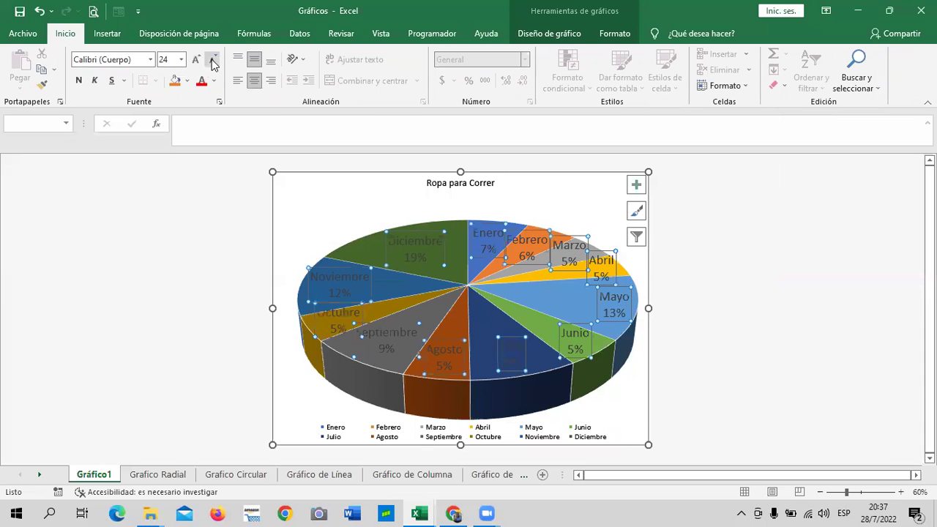
pyautogui.click(212, 59)
pyautogui.click(211, 59)
pyautogui.click(342, 202)
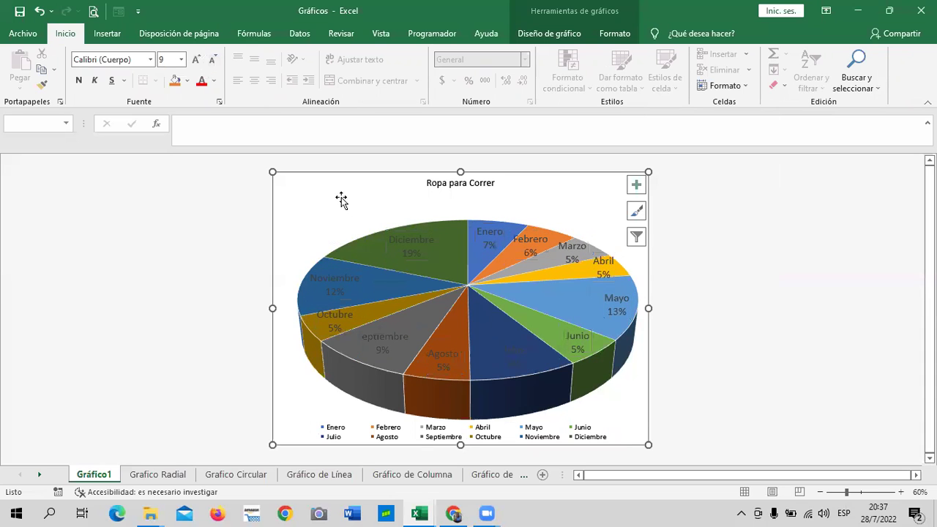
# Delete the legend from the pie chart.
pyautogui.click(475, 237)
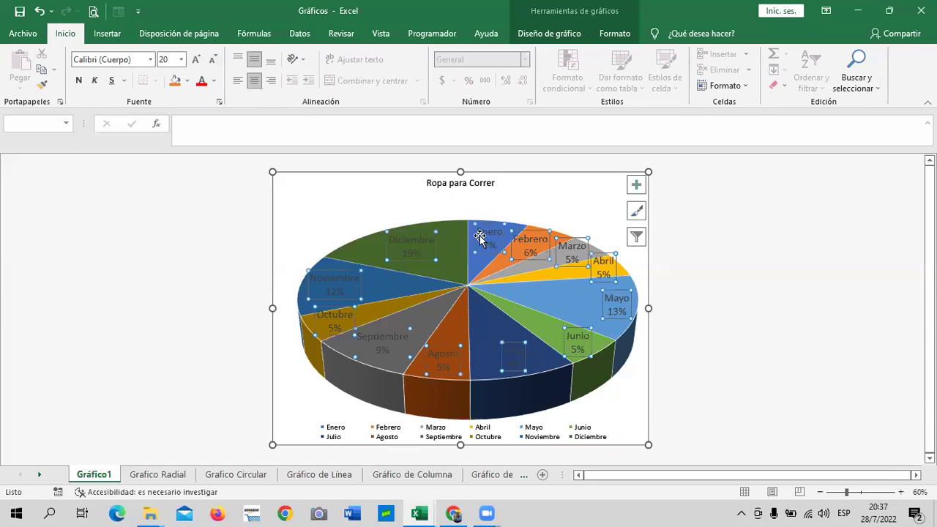
pyautogui.click(611, 34)
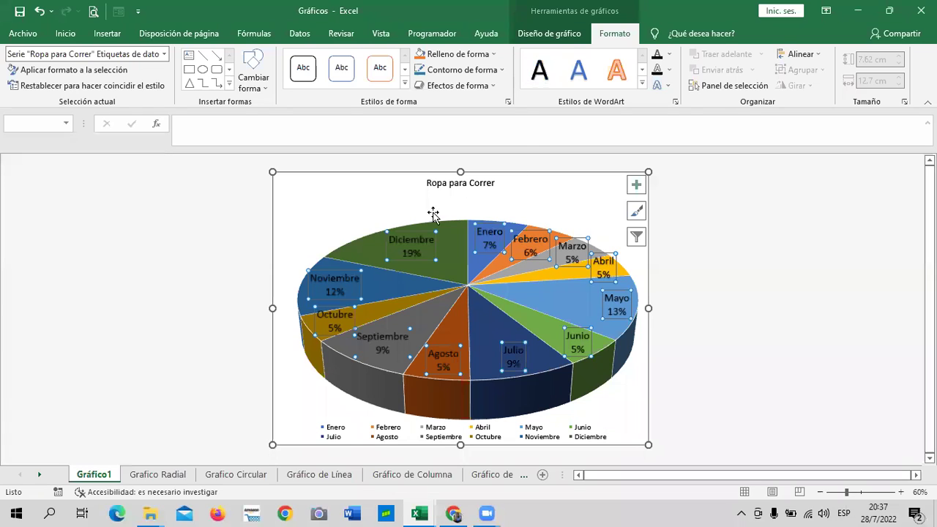
pyautogui.click(340, 200)
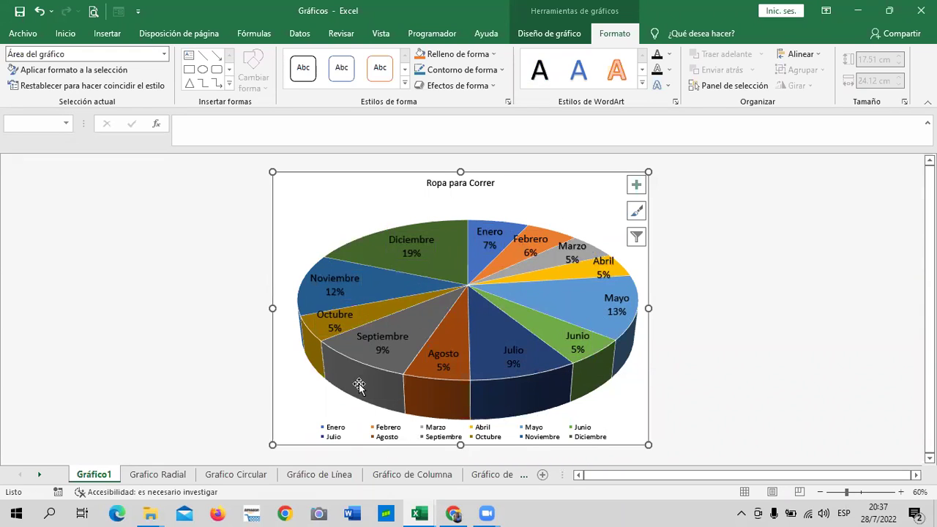
pyautogui.click(352, 433)
pyautogui.press('Delete')
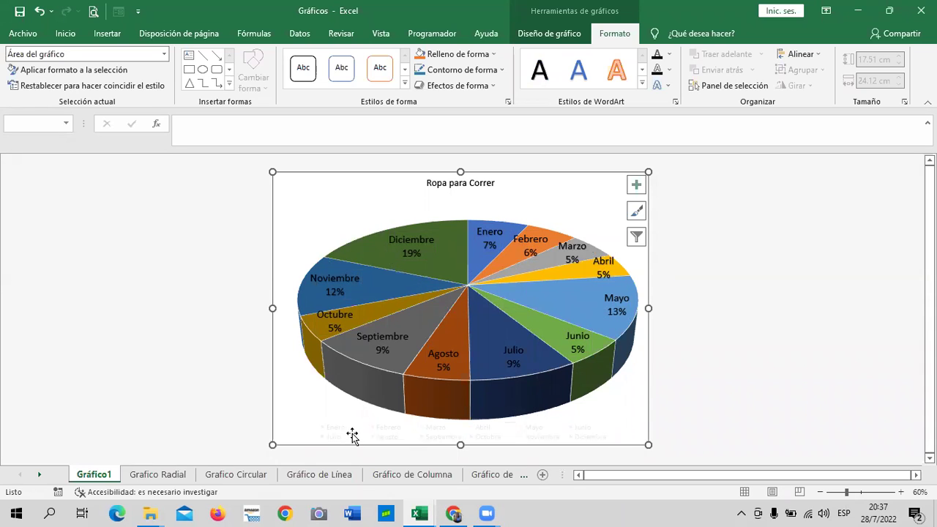
pyautogui.moveTo(438, 254)
pyautogui.moveTo(333, 305)
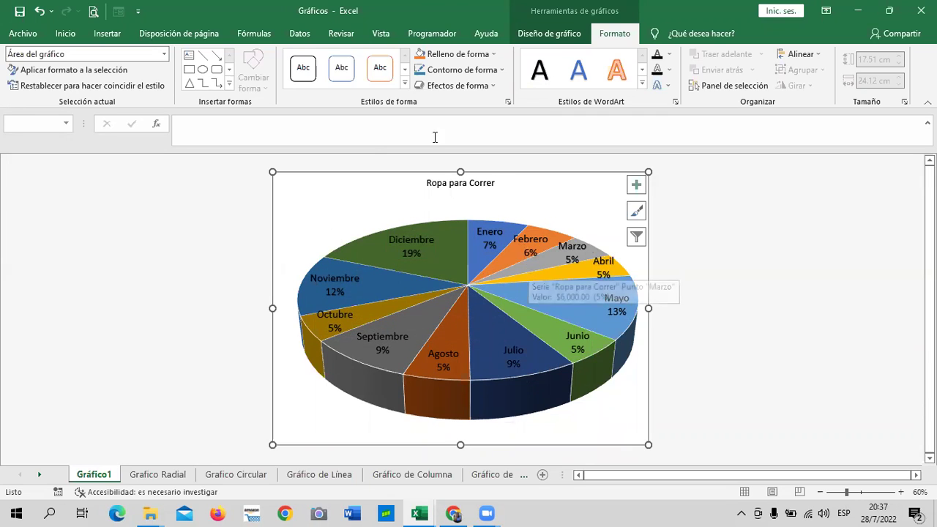
# Filter the pie chart to show only the Ropa de Esquí series.
pyautogui.click(637, 238)
pyautogui.click(680, 266)
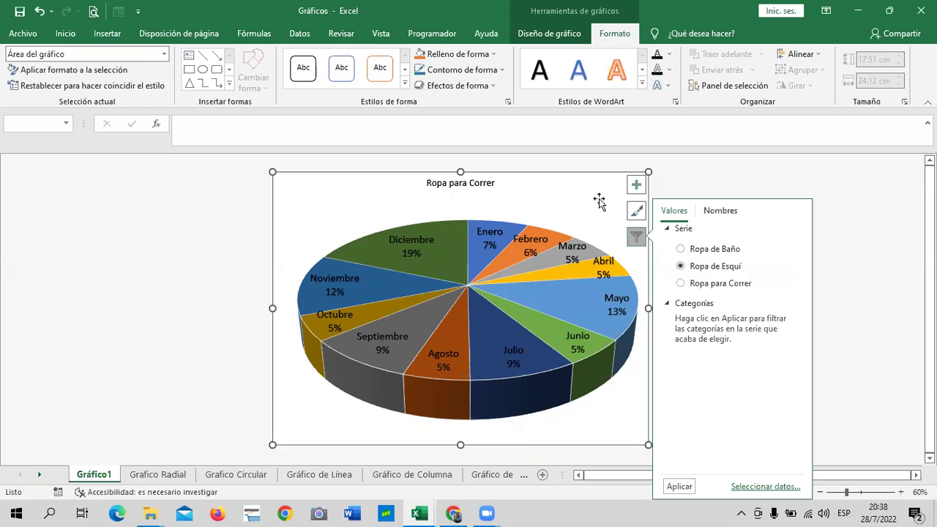
pyautogui.click(679, 487)
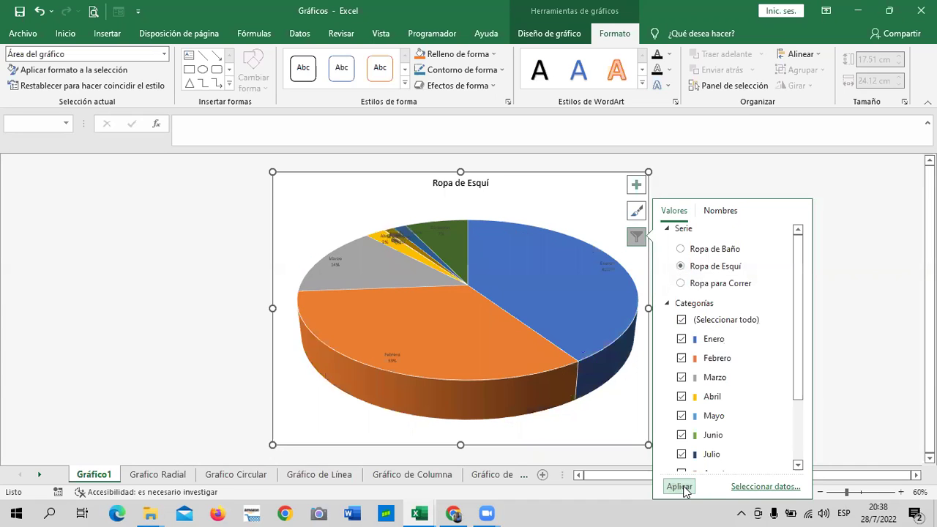
pyautogui.click(624, 417)
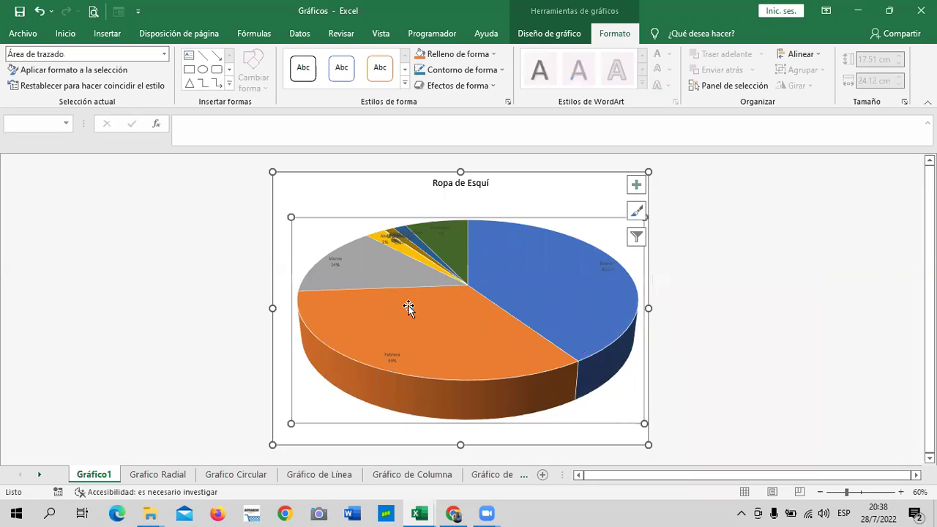
# Enlarge the Ropa de Esquí data labels to size 14 and make them bold black.
pyautogui.click(389, 359)
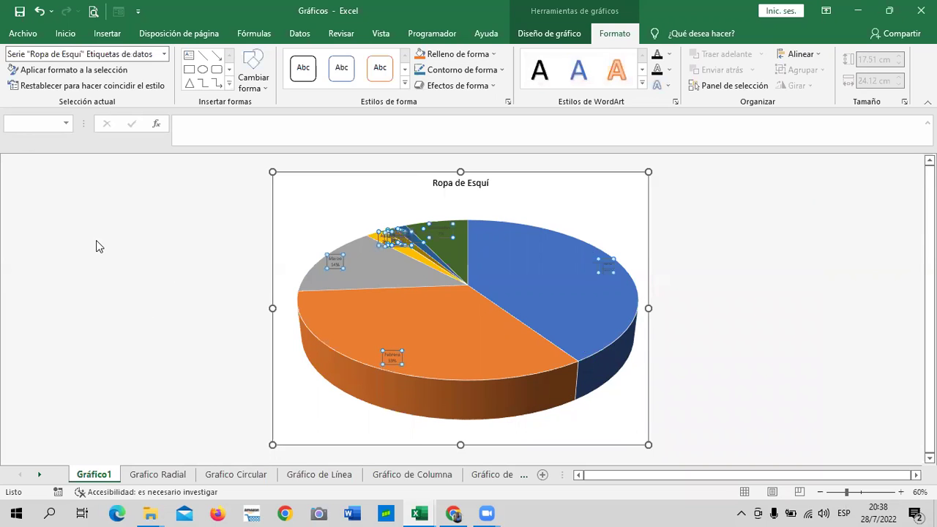
pyautogui.click(96, 240)
pyautogui.click(393, 357)
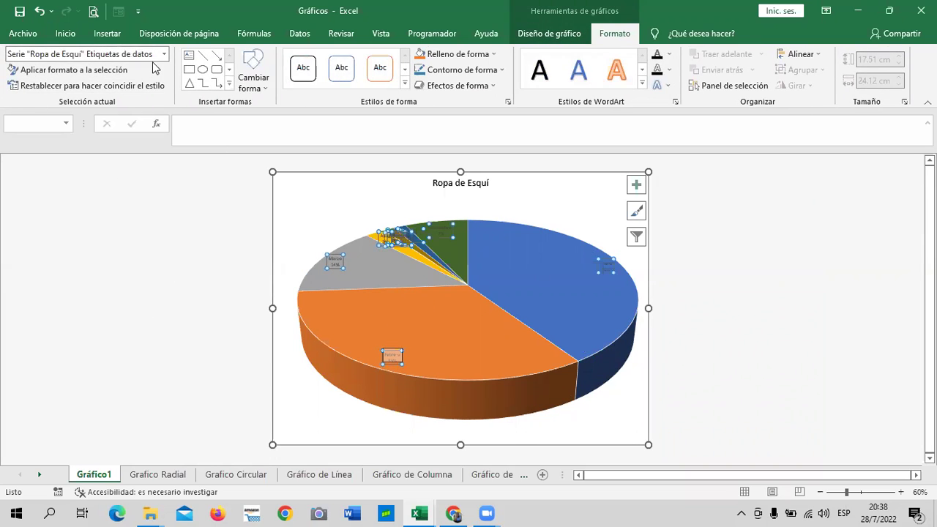
pyautogui.click(65, 33)
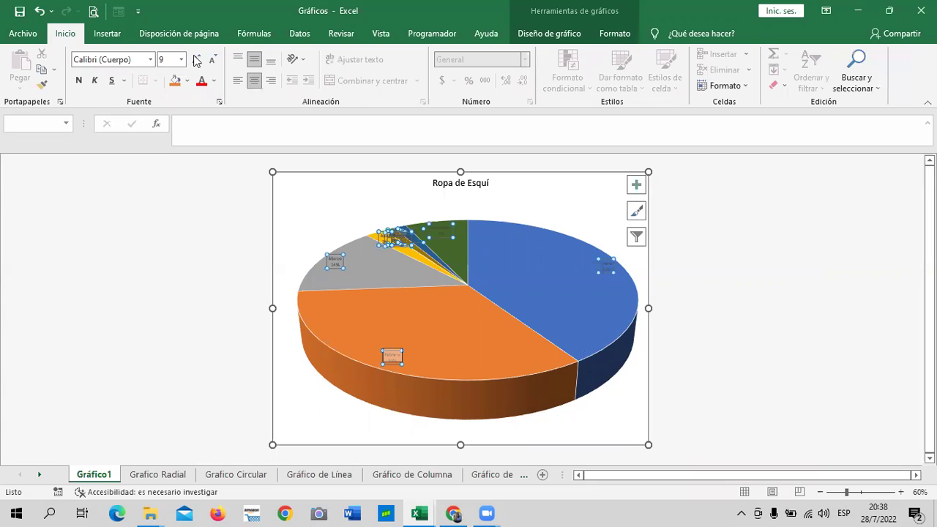
pyautogui.click(196, 59)
pyautogui.click(196, 60)
pyautogui.click(196, 60)
pyautogui.click(196, 59)
pyautogui.click(611, 33)
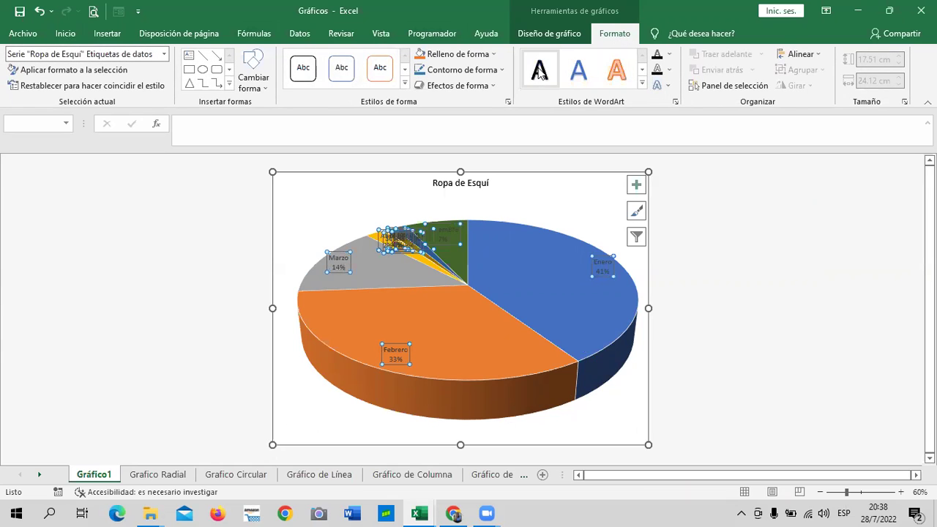
pyautogui.click(539, 73)
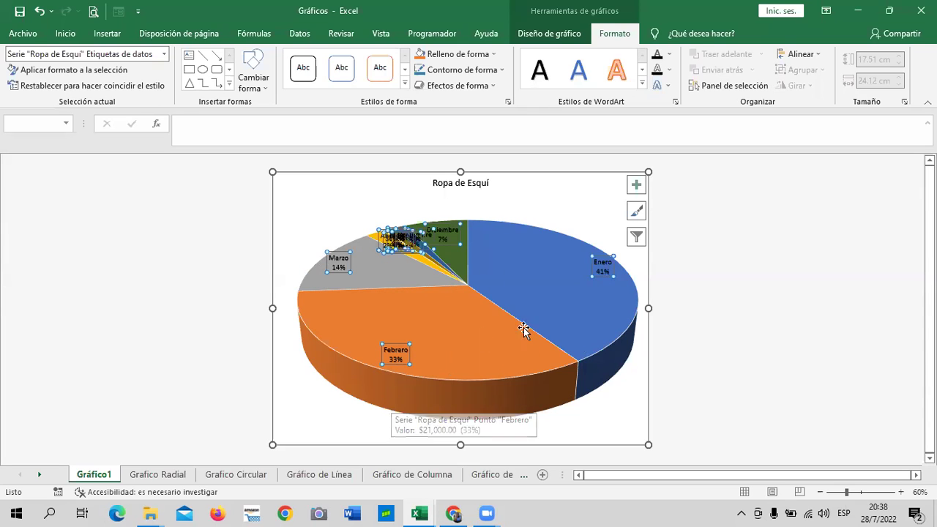
# Filter the pie to Ropa para Correr, then try Ropa de Baño instead.
pyautogui.moveTo(383, 329)
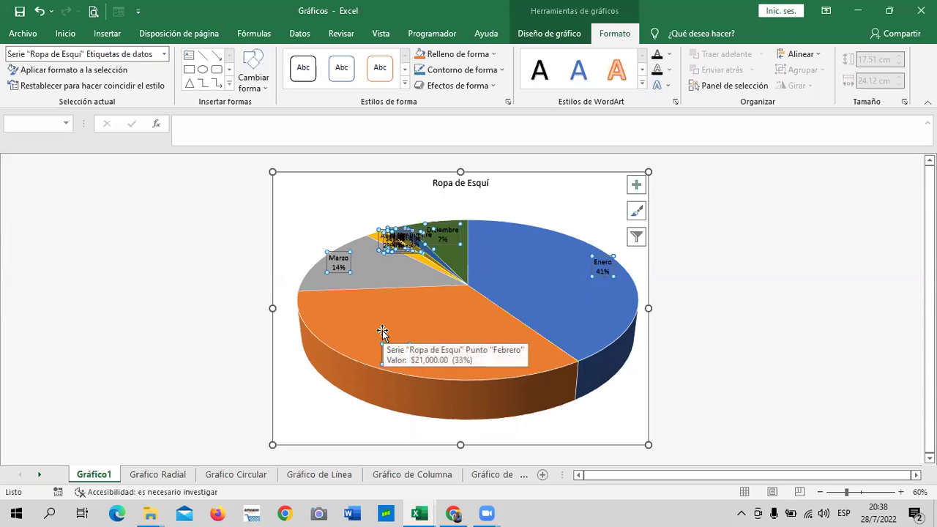
pyautogui.click(636, 236)
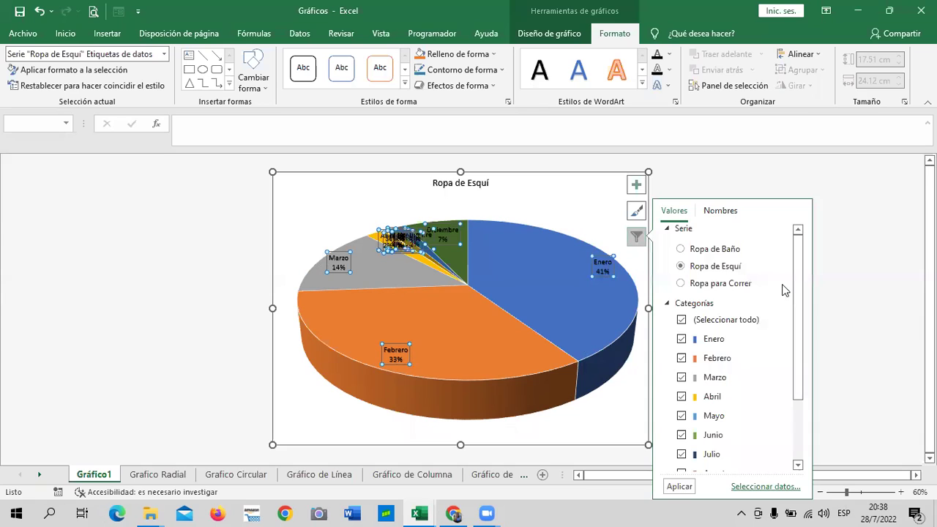
pyautogui.click(708, 286)
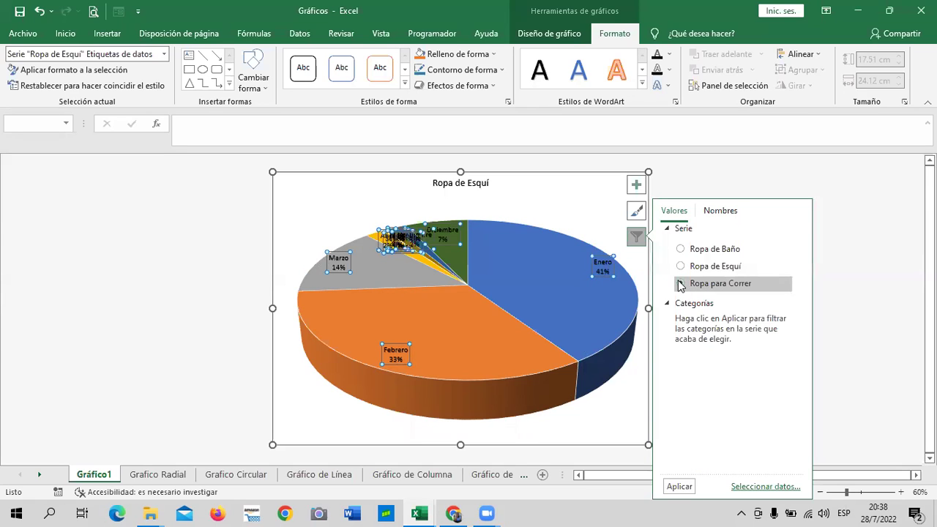
pyautogui.click(677, 486)
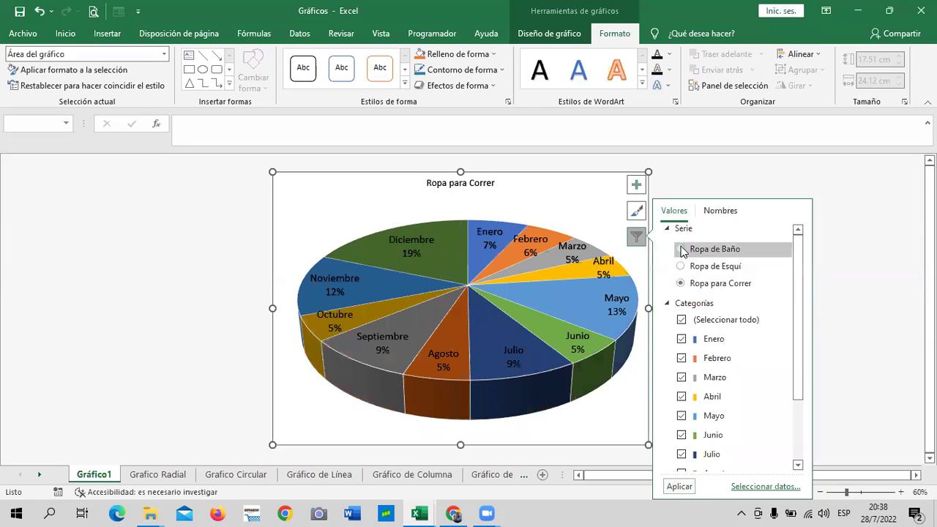
pyautogui.click(682, 250)
pyautogui.click(679, 485)
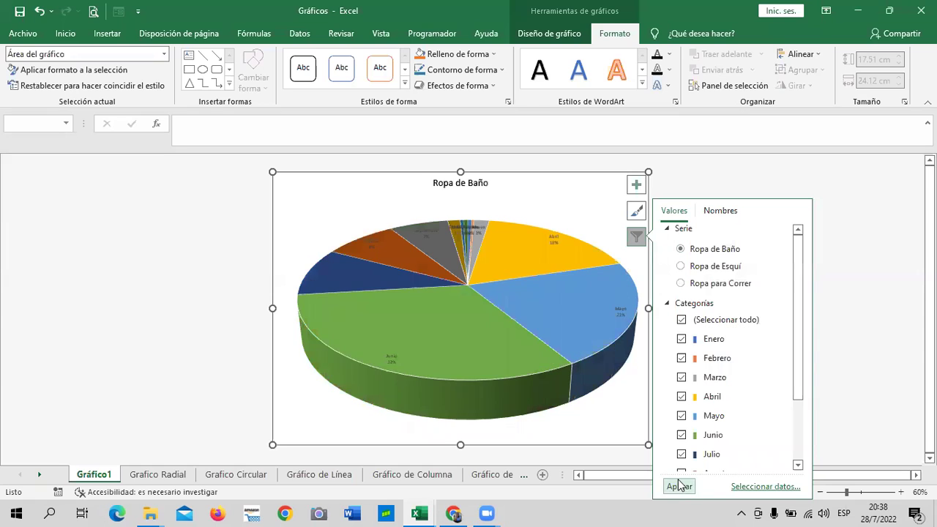
pyautogui.click(620, 313)
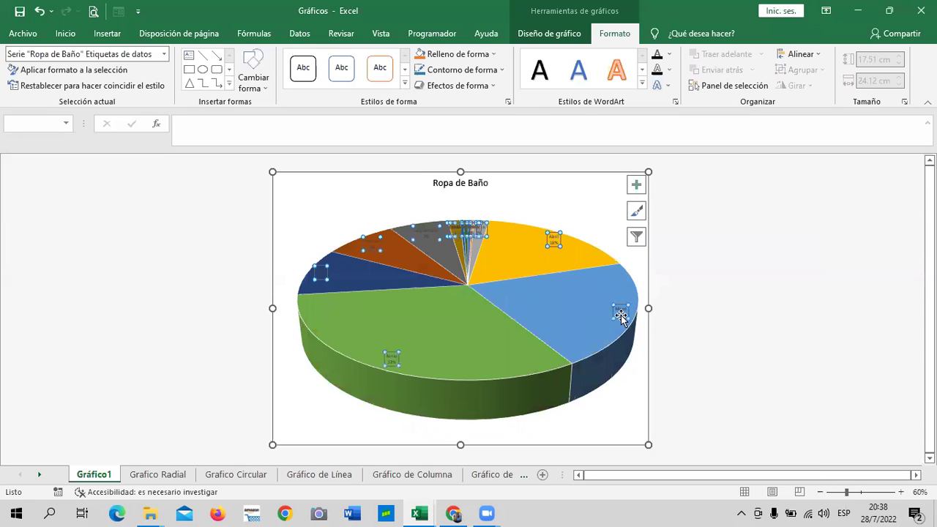
# Filter the pie back to Ropa para Correr and close the filter panel.
pyautogui.click(635, 237)
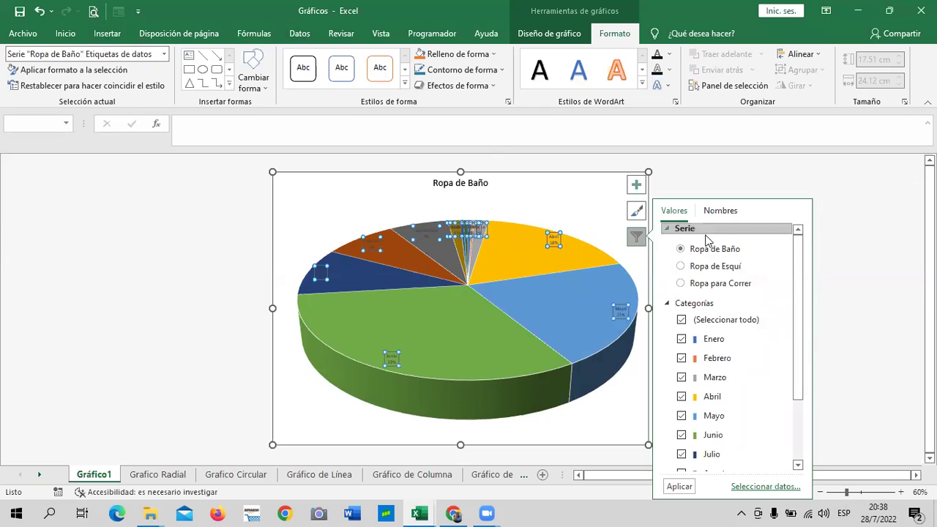
pyautogui.click(695, 286)
pyautogui.click(678, 487)
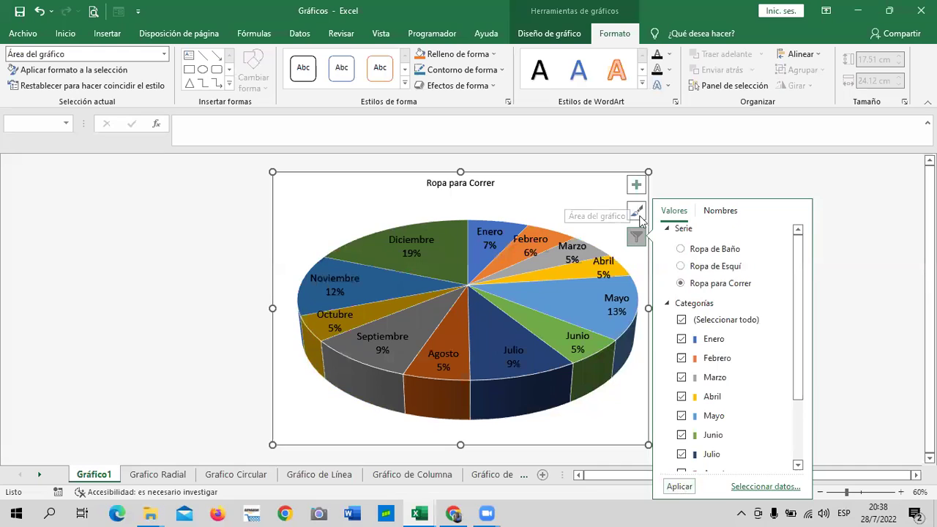
pyautogui.click(574, 190)
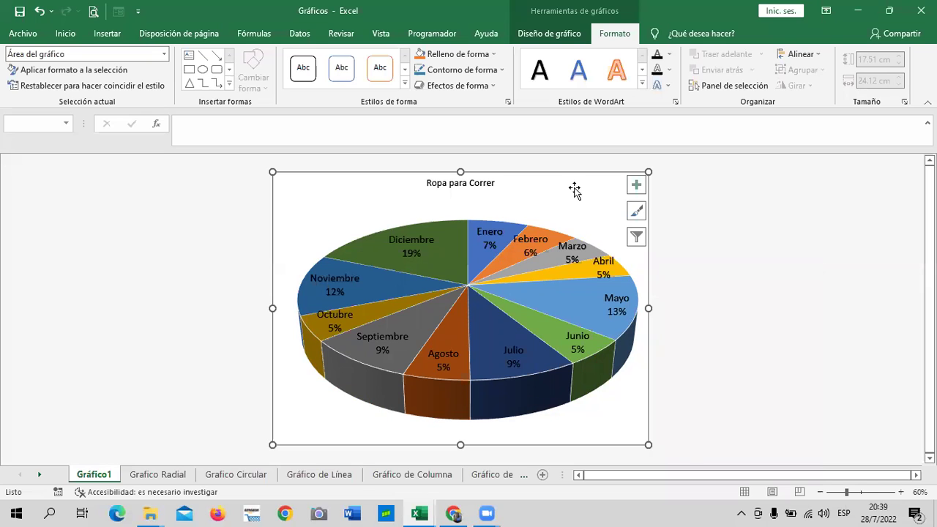
# On Grafico Circular, insert a pie-of-pie chart of activity names and people counts beside the table.
pyautogui.click(227, 473)
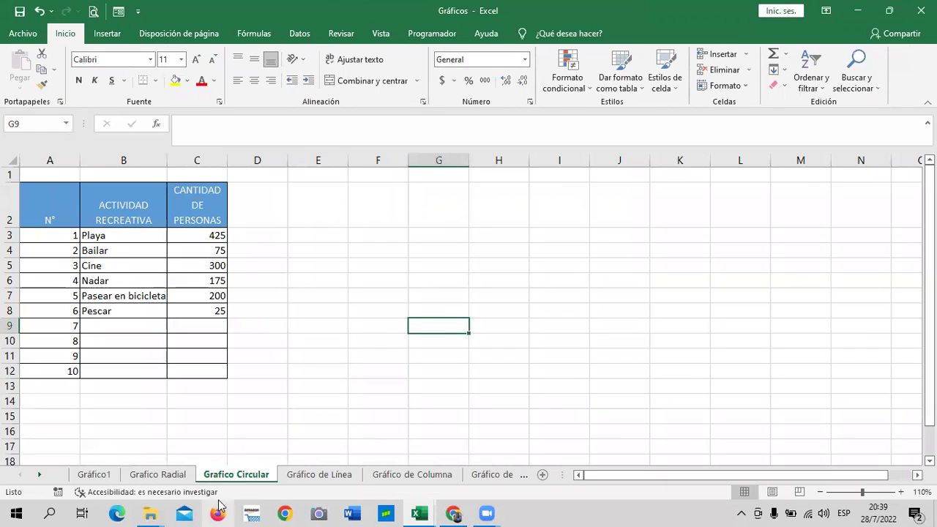
pyautogui.click(415, 219)
pyautogui.moveTo(117, 235)
pyautogui.mouseDown()
pyautogui.moveTo(219, 327)
pyautogui.moveTo(220, 311)
pyautogui.mouseUp()
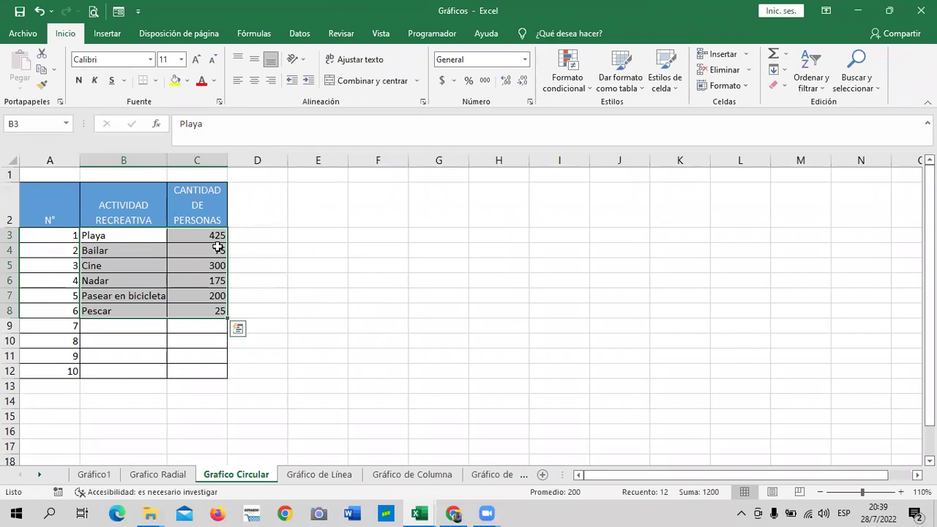
pyautogui.moveTo(134, 236); pyautogui.dragTo(220, 299)
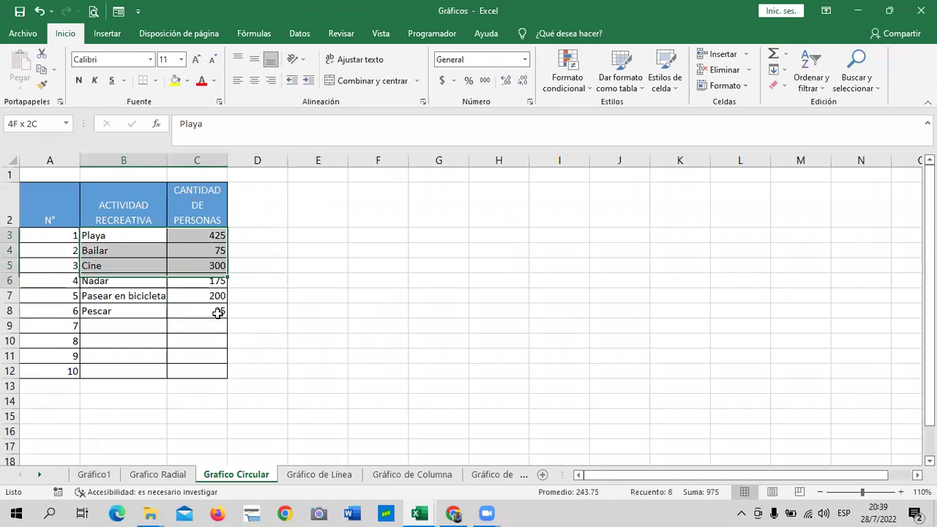
pyautogui.click(107, 33)
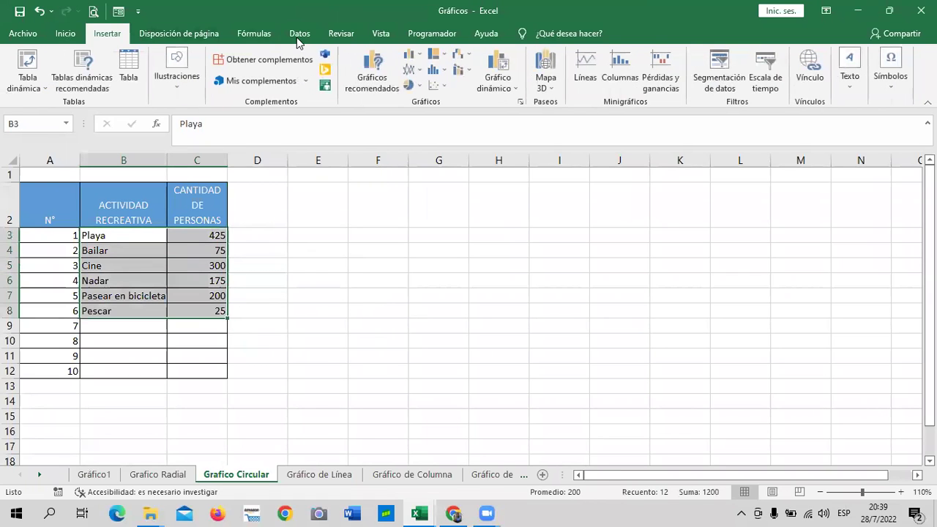
pyautogui.click(408, 86)
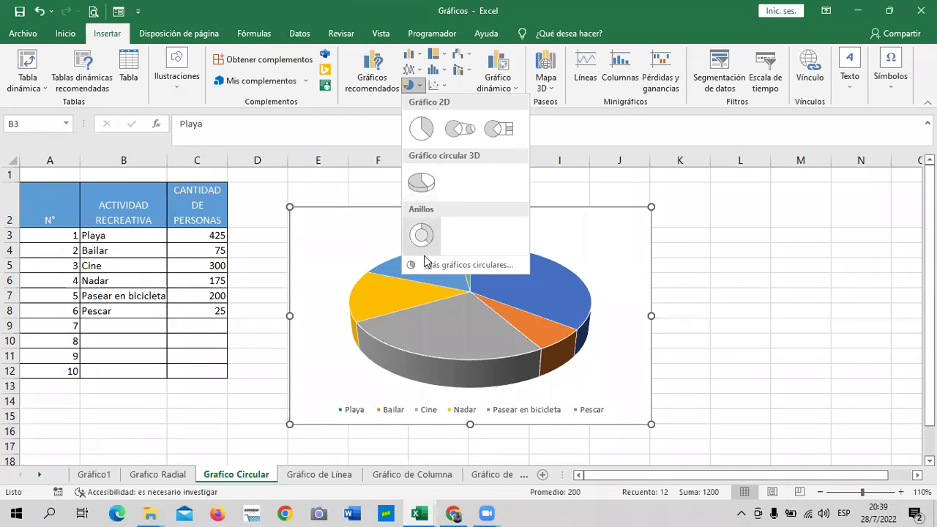
pyautogui.click(458, 136)
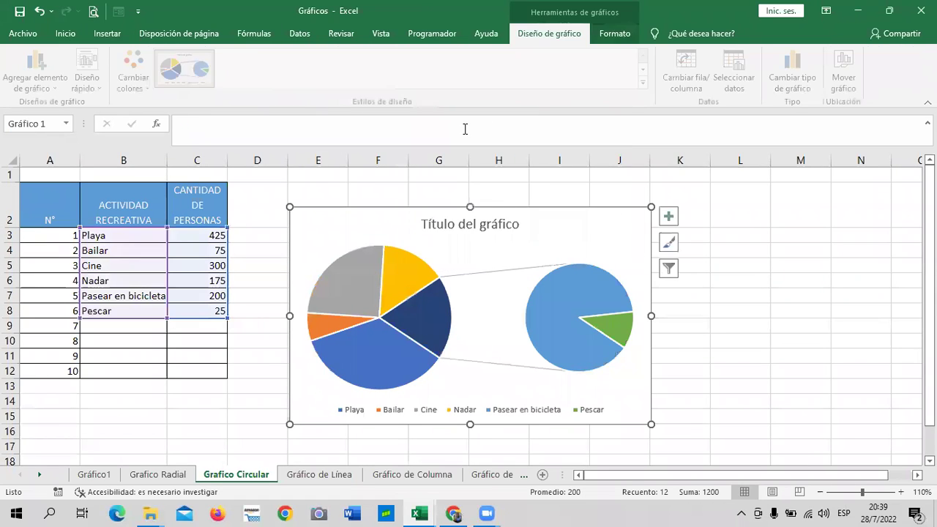
pyautogui.moveTo(548, 228); pyautogui.dragTo(591, 207)
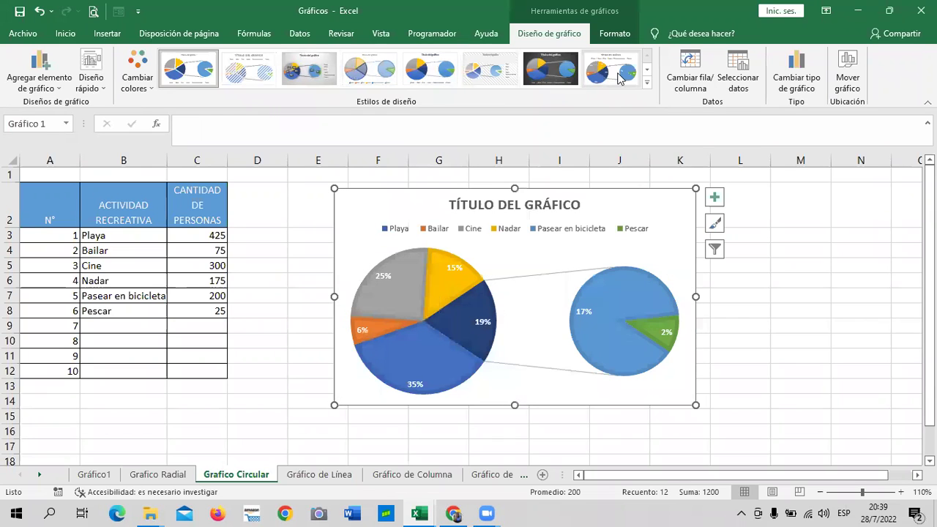
# Apply a chart style with percentage labels and a bold title, then close the filter panel.
pyautogui.click(619, 78)
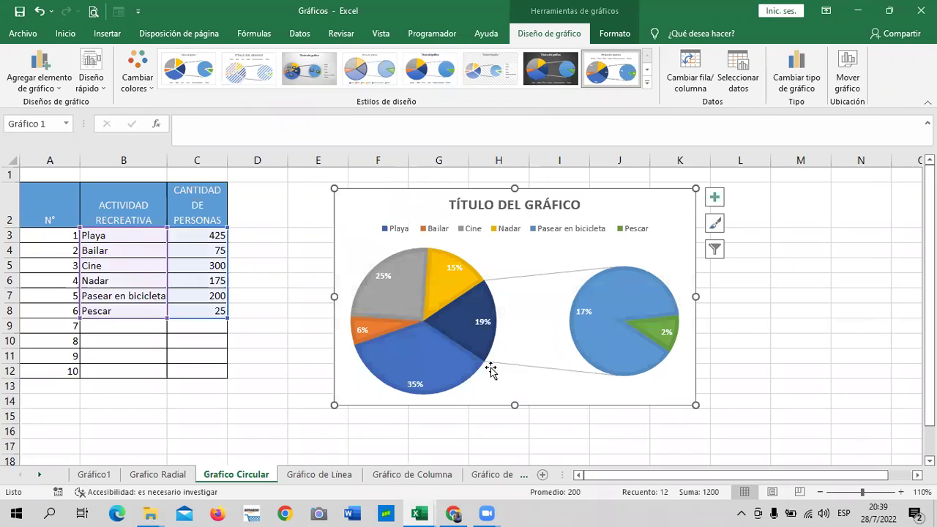
pyautogui.click(714, 250)
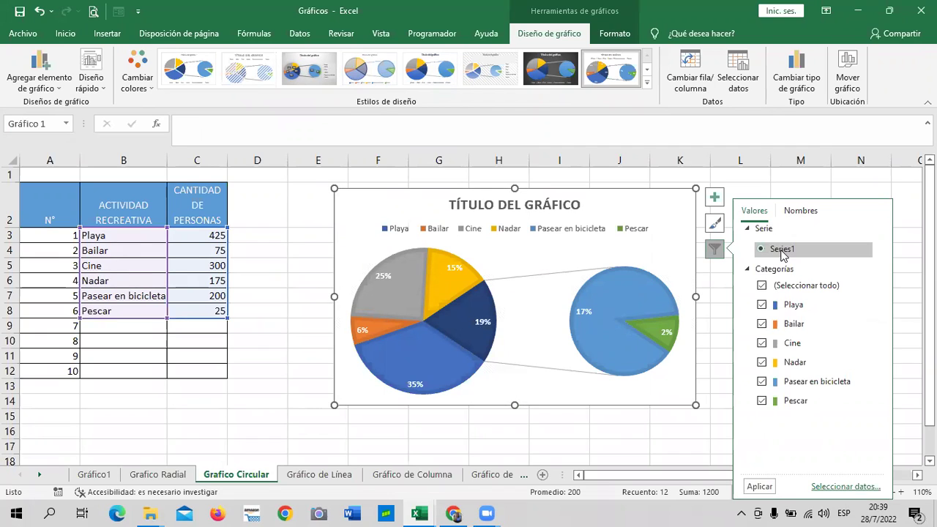
pyautogui.click(810, 180)
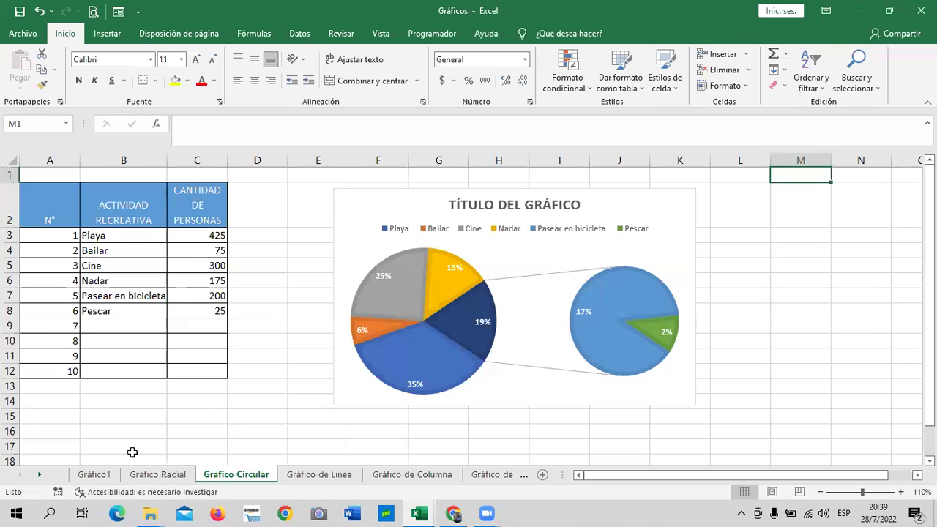
# Go to the Grafico Radial sheet.
pyautogui.click(98, 476)
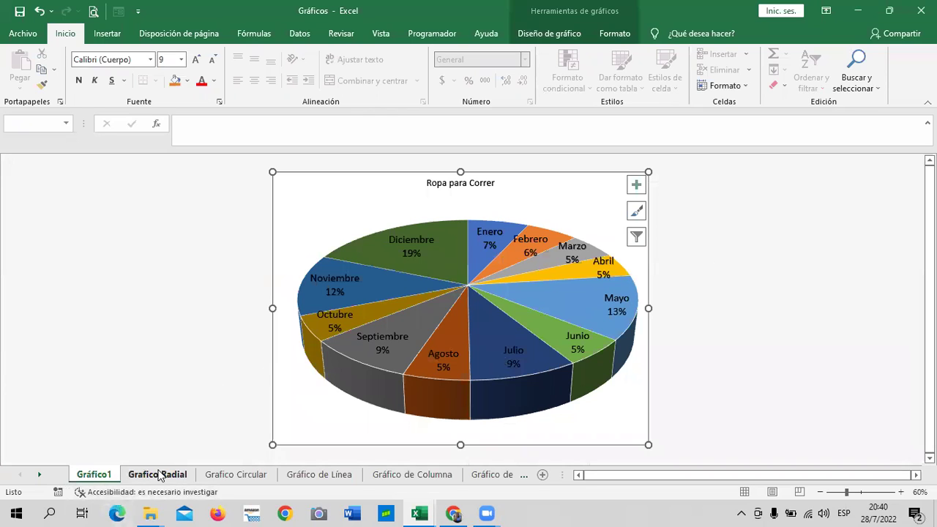
pyautogui.click(41, 475)
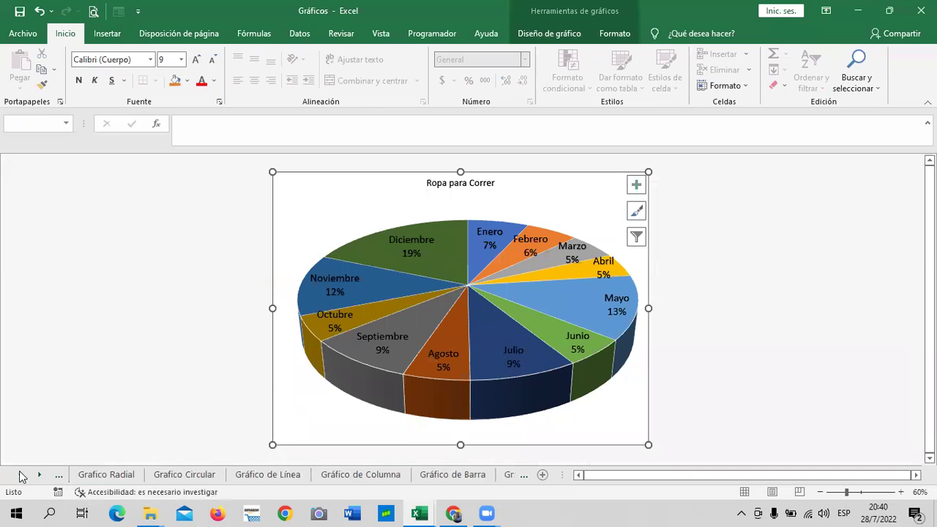
pyautogui.click(21, 474)
pyautogui.click(142, 476)
pyautogui.click(142, 475)
pyautogui.click(538, 284)
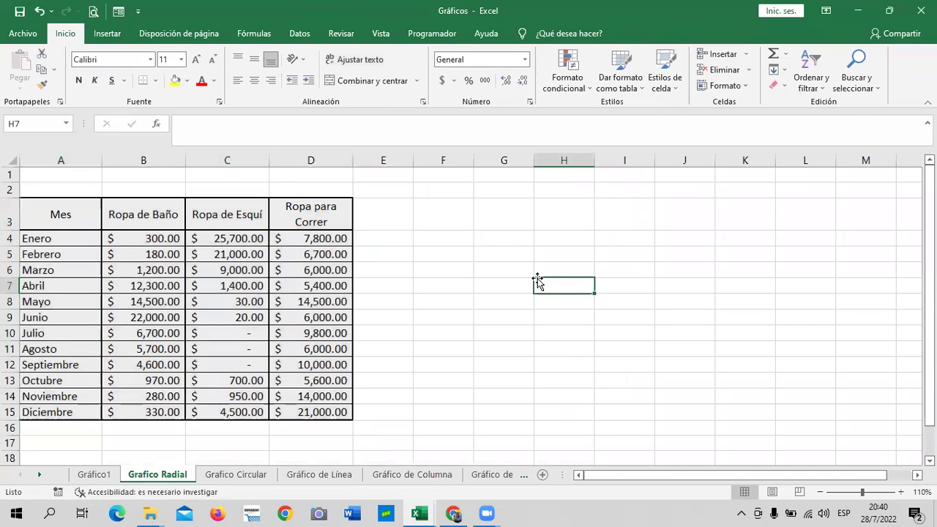
# Insert a Radial relleno (filled radar) chart from the monthly clothing sales table.
pyautogui.click(131, 213)
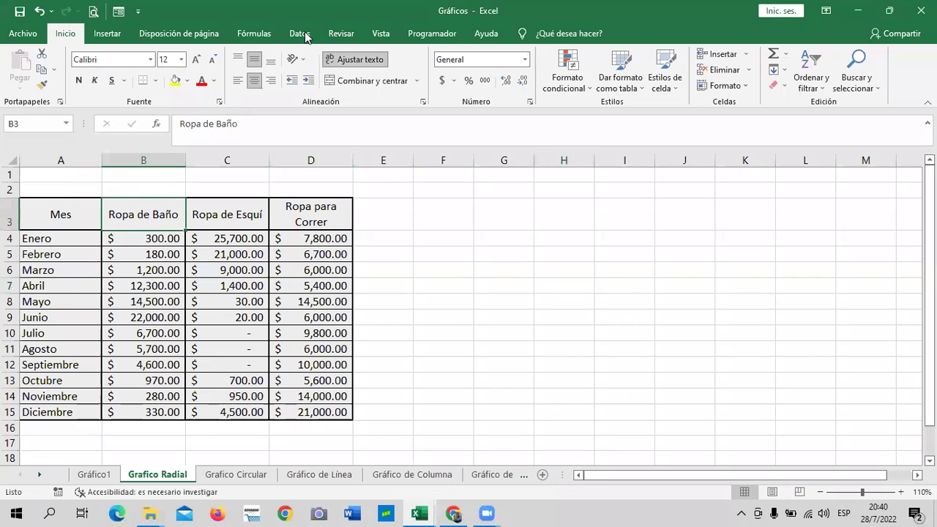
pyautogui.click(107, 33)
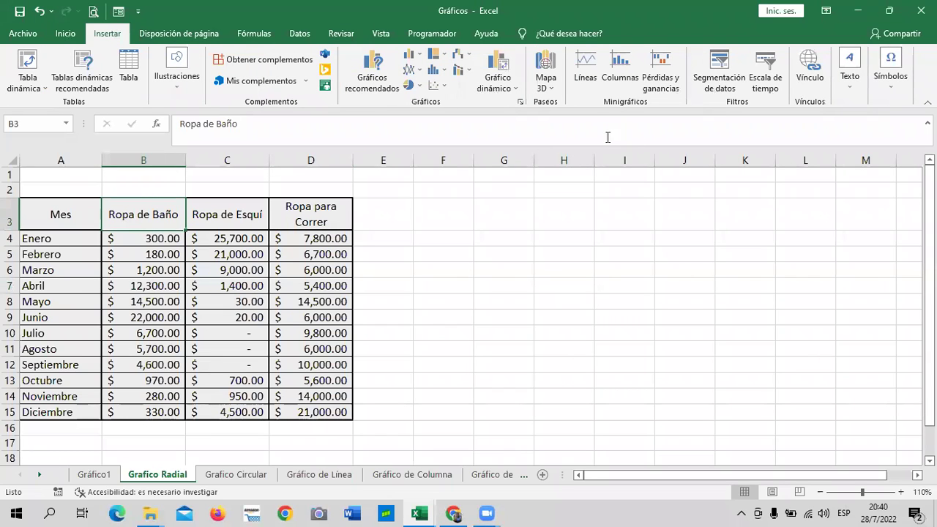
pyautogui.click(372, 67)
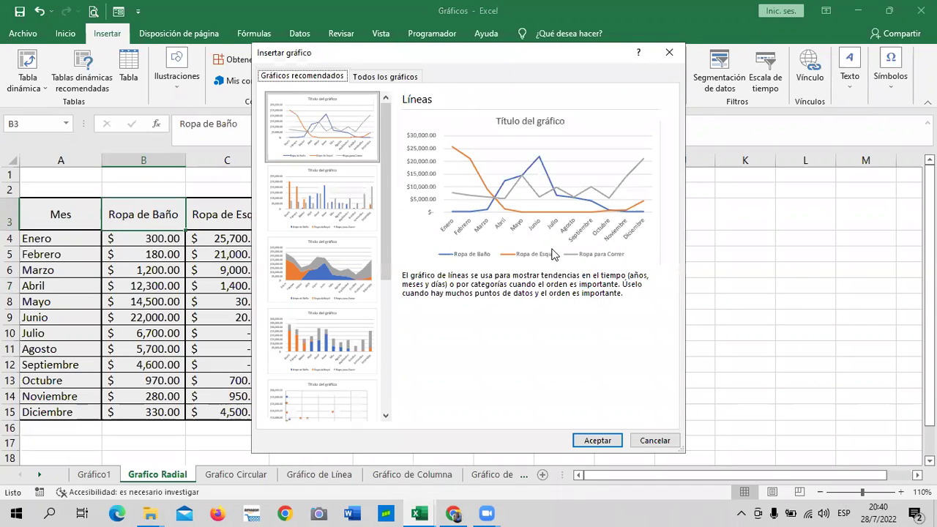
pyautogui.click(388, 77)
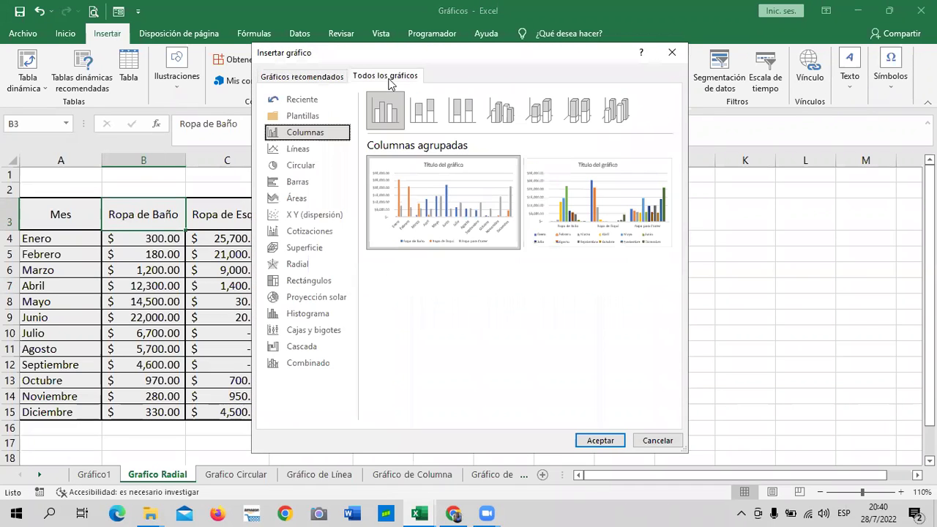
pyautogui.click(289, 267)
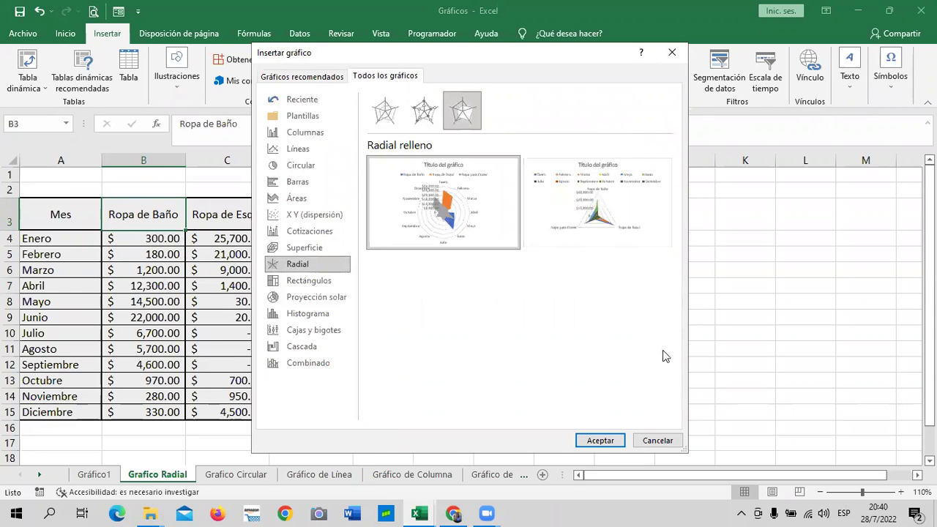
pyautogui.click(600, 440)
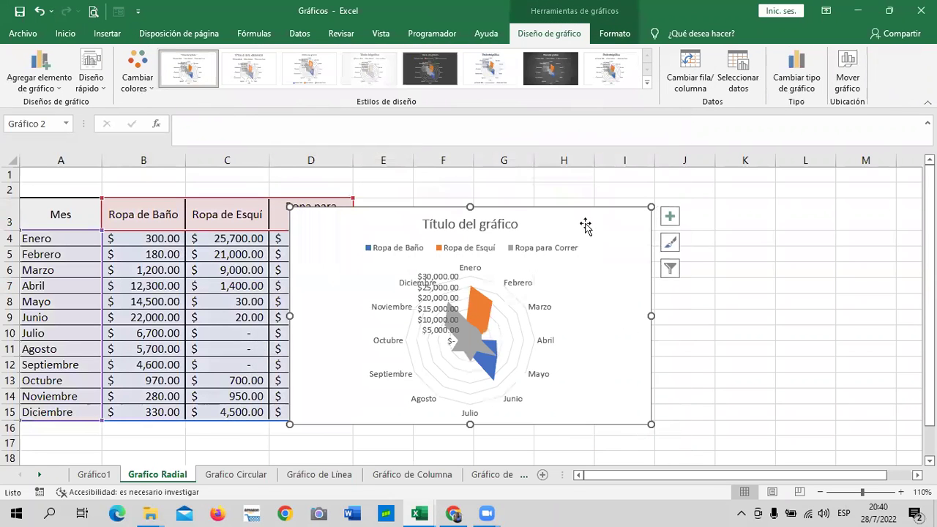
# Place the radar chart beside the table, give it a black dark style, and enlarge it to 8.98 × 13.75 cm.
pyautogui.moveTo(588, 224); pyautogui.dragTo(701, 200)
pyautogui.click(563, 73)
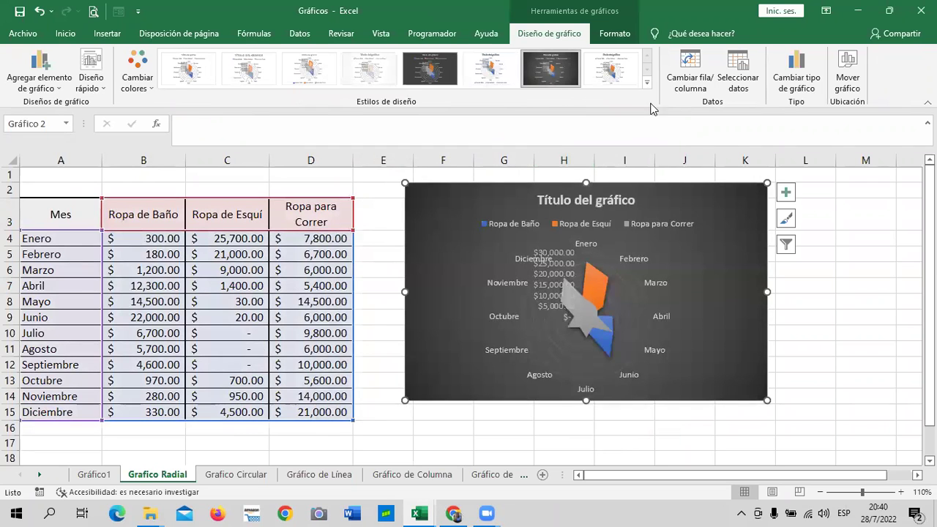
pyautogui.click(613, 34)
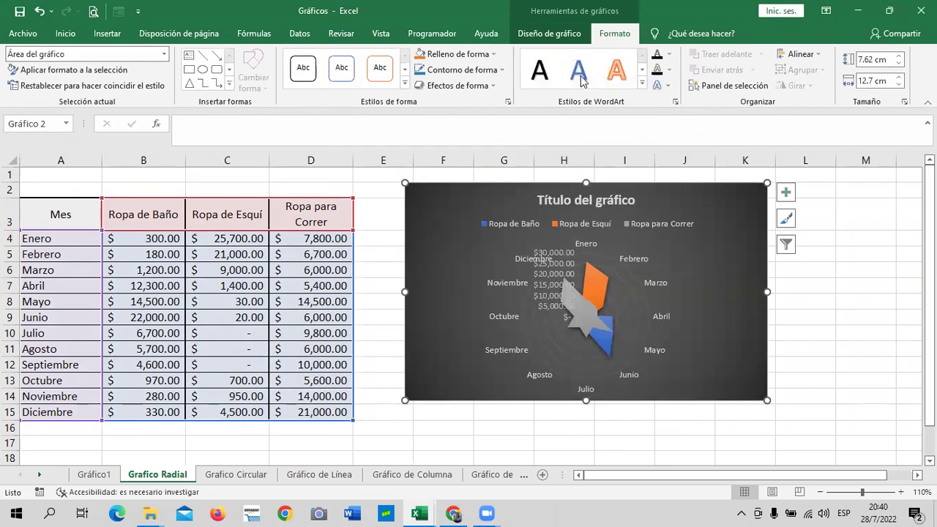
pyautogui.click(403, 87)
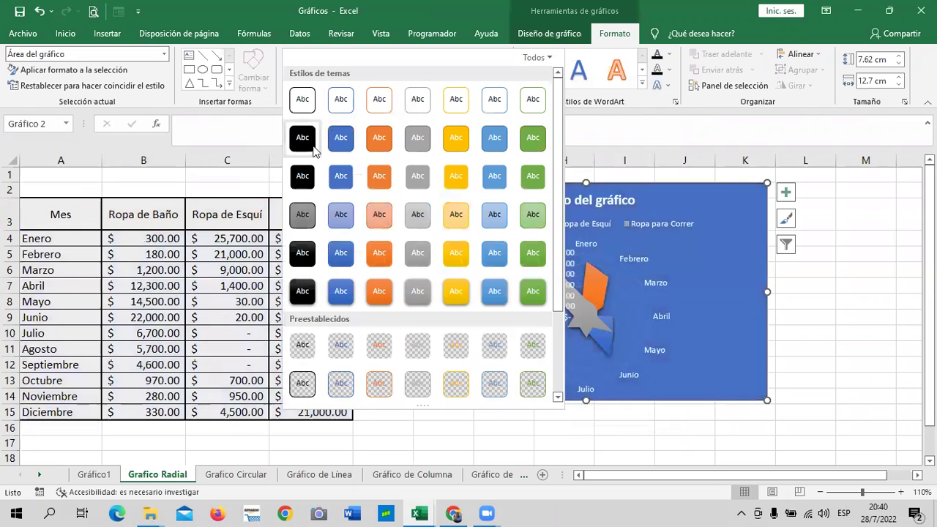
pyautogui.click(303, 138)
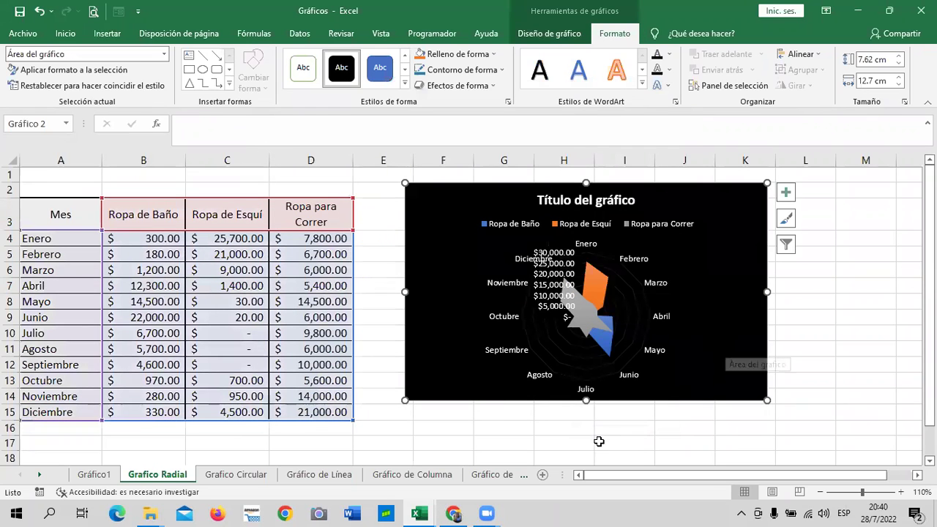
pyautogui.moveTo(767, 400); pyautogui.dragTo(796, 439)
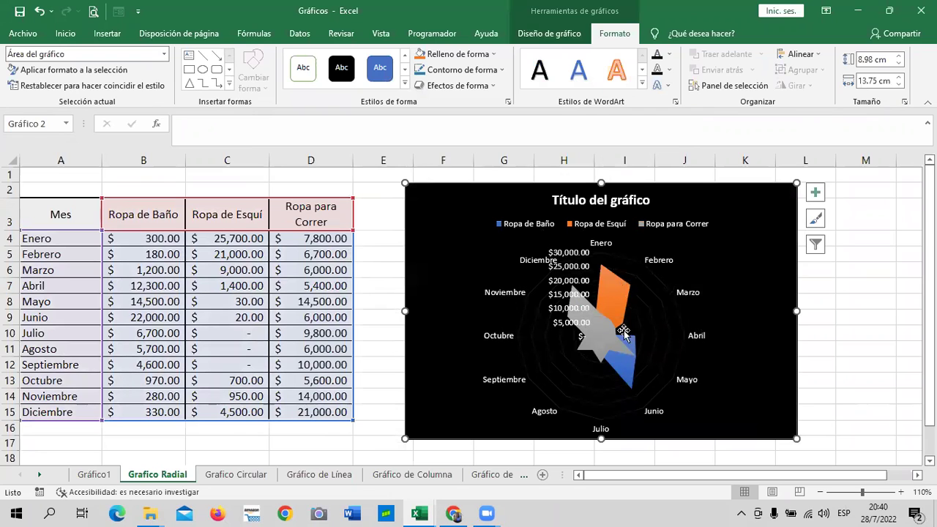
# Hide the axis dollar labels and the chart title while keeping the gridlines on.
pyautogui.click(818, 196)
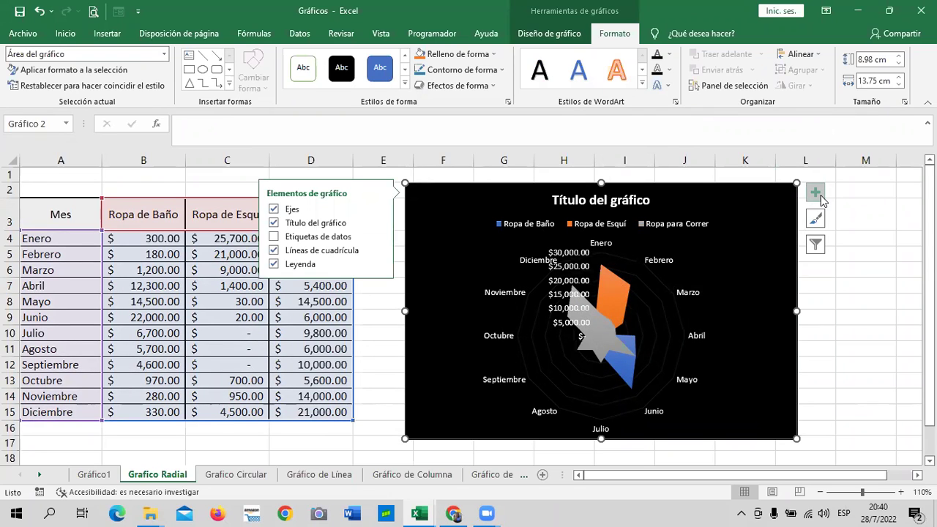
pyautogui.click(274, 210)
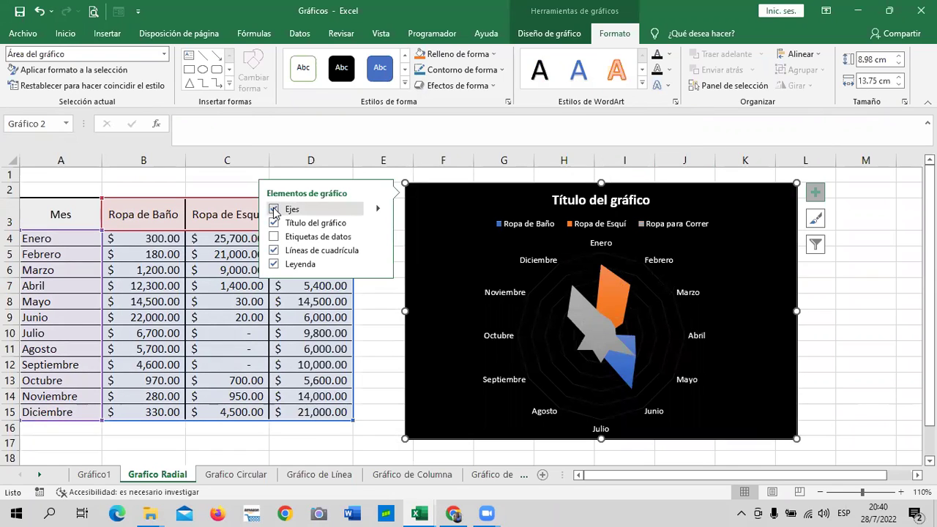
pyautogui.click(273, 223)
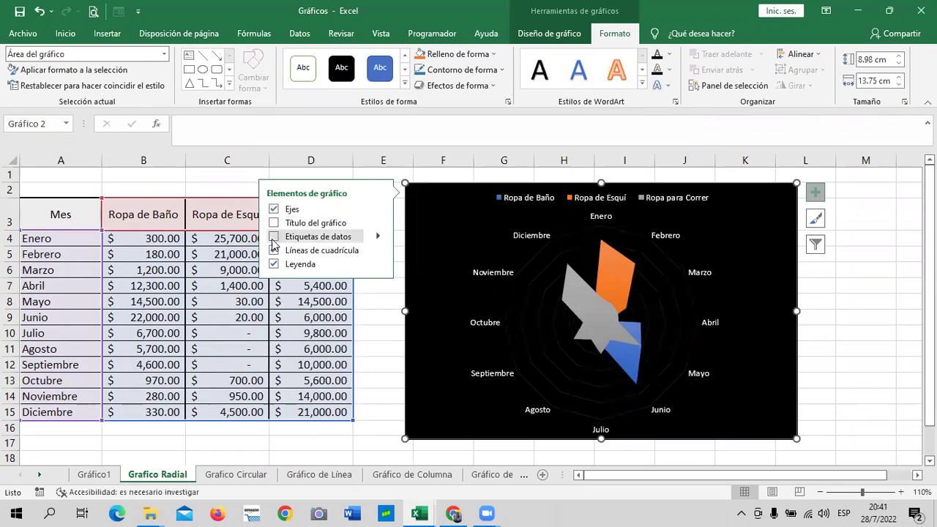
pyautogui.click(274, 250)
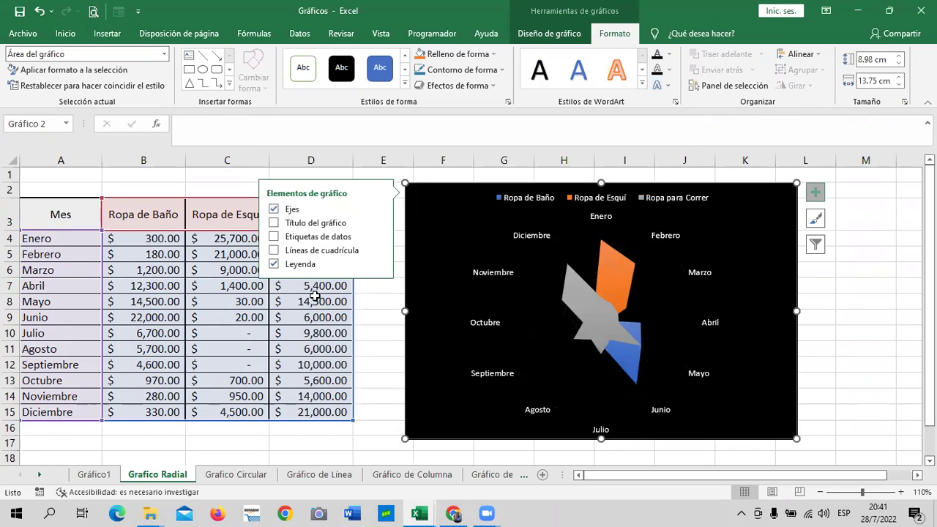
pyautogui.click(274, 250)
# Select the Ropa de Esquí and Ropa de Baño series in the radar chart.
pyautogui.click(606, 275)
pyautogui.click(587, 300)
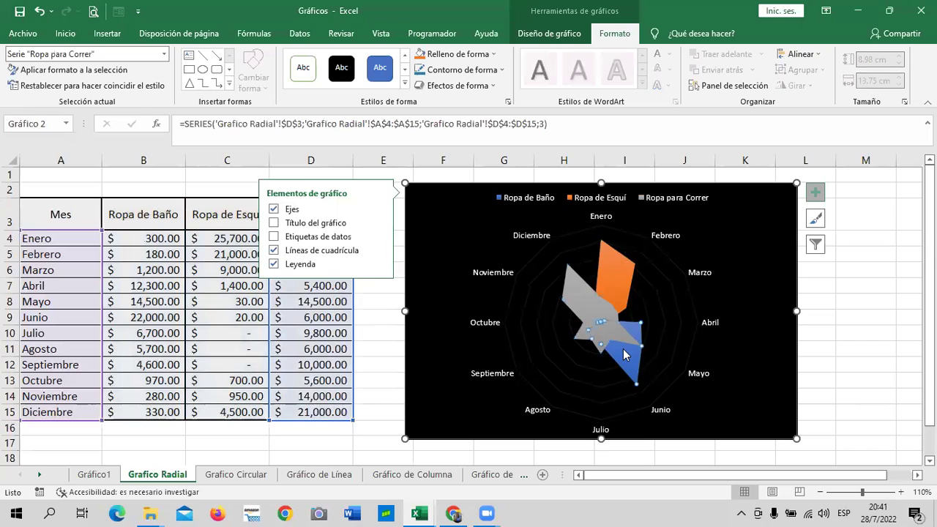
pyautogui.click(623, 348)
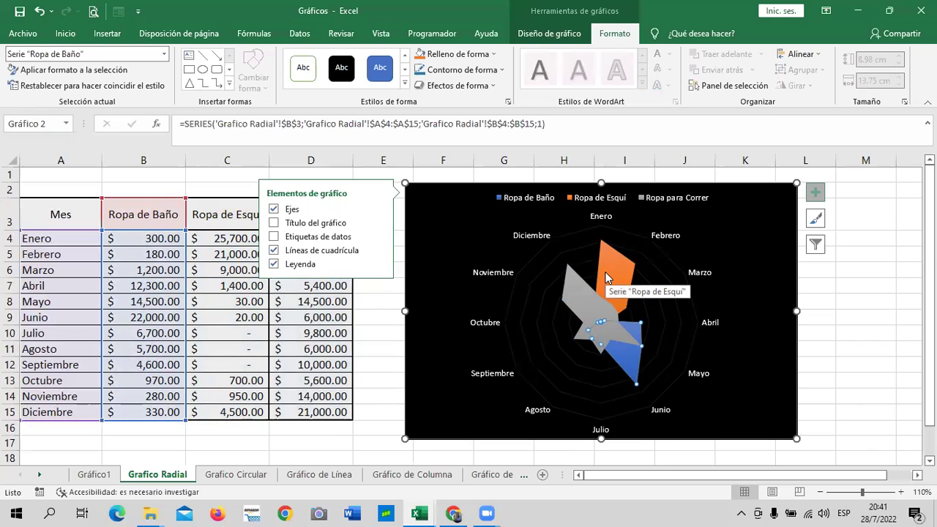
# Try swapping the chart's rows and columns, then restore the original arrangement.
pyautogui.click(569, 37)
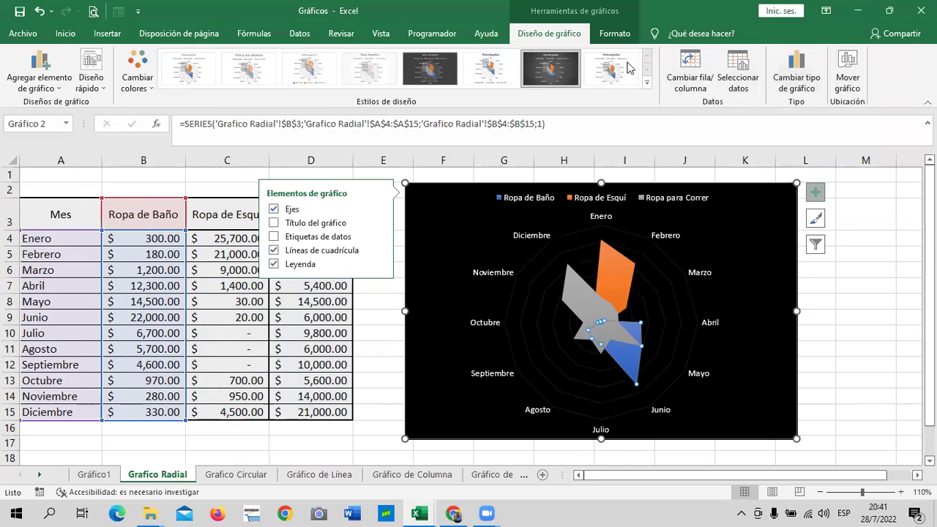
pyautogui.click(690, 73)
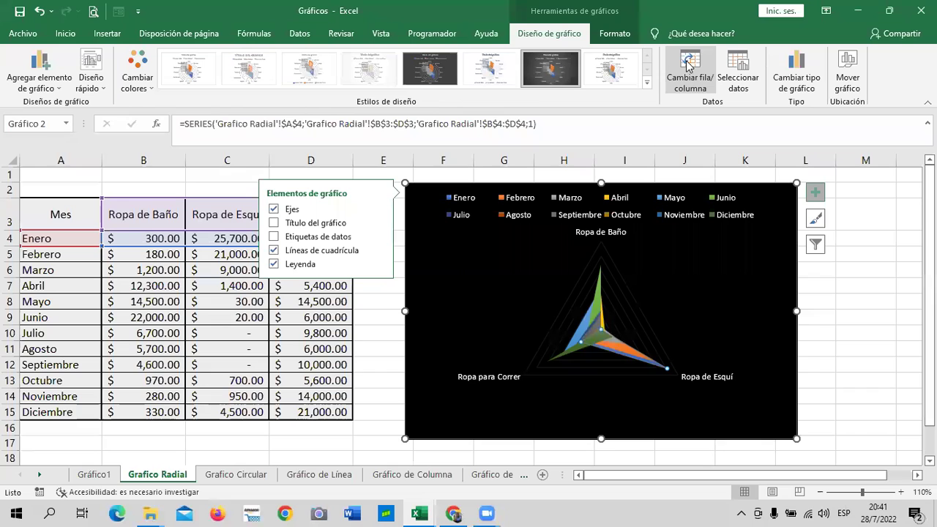
pyautogui.click(690, 77)
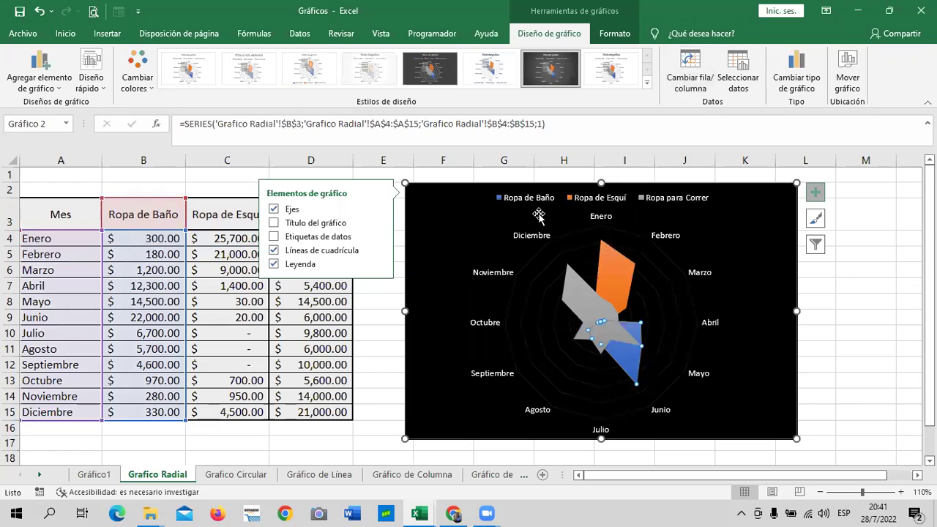
# Click through the Ropa de Esquí, Ropa para Correr and Ropa de Baño series, ending on Ropa de Baño.
pyautogui.click(611, 268)
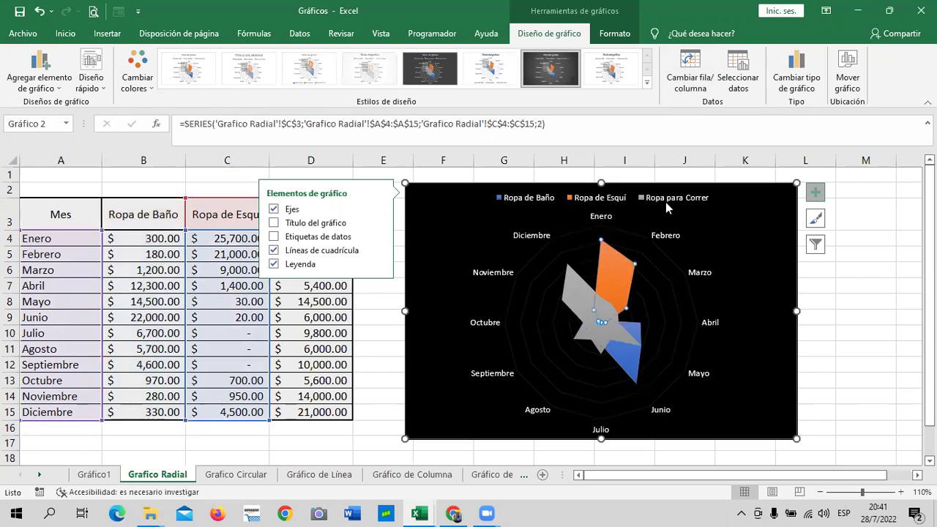
pyautogui.click(579, 303)
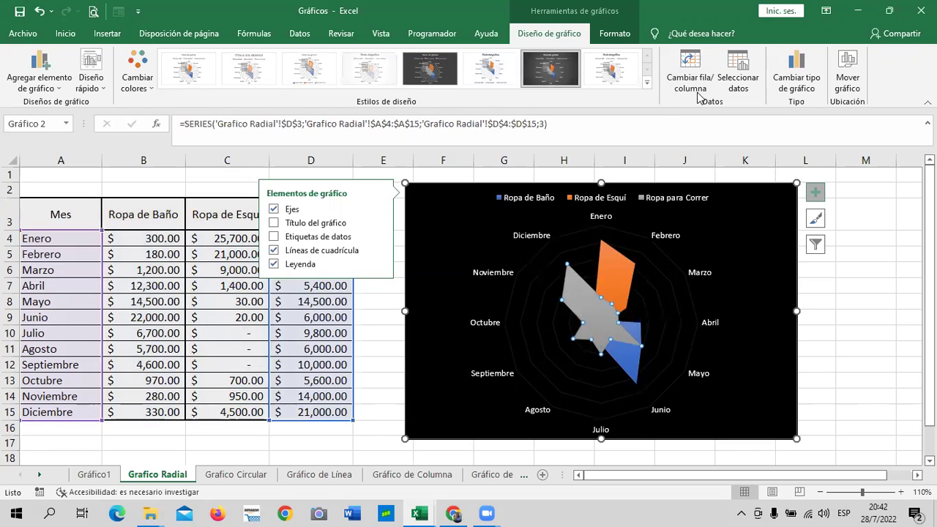
pyautogui.click(606, 252)
pyautogui.click(574, 295)
pyautogui.click(631, 362)
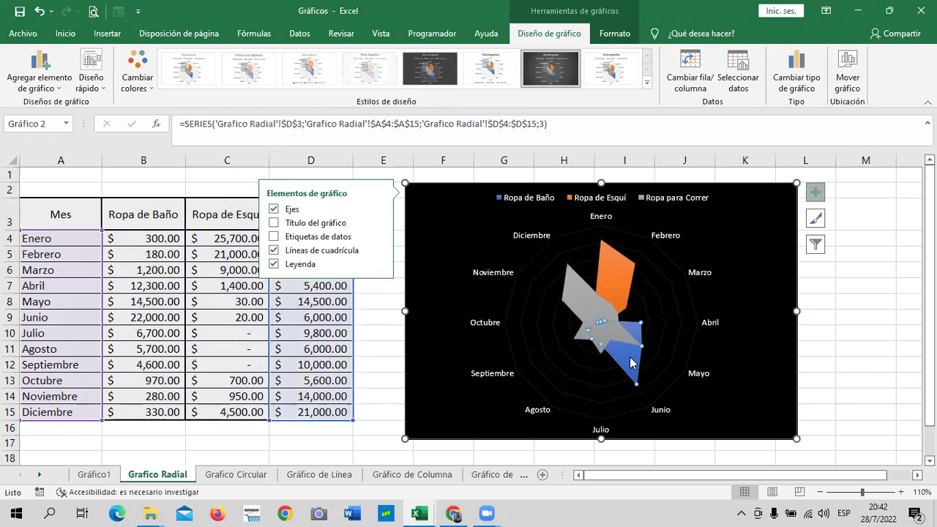
pyautogui.click(617, 265)
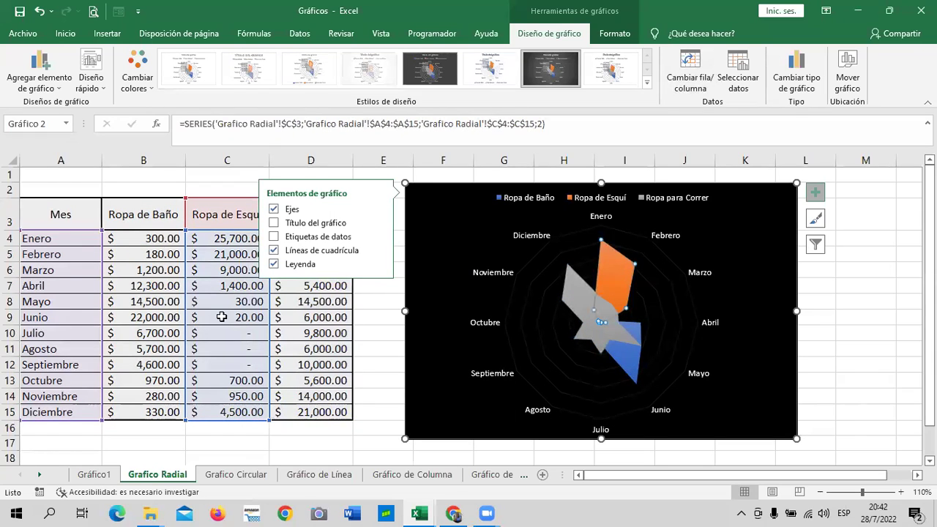
pyautogui.click(573, 289)
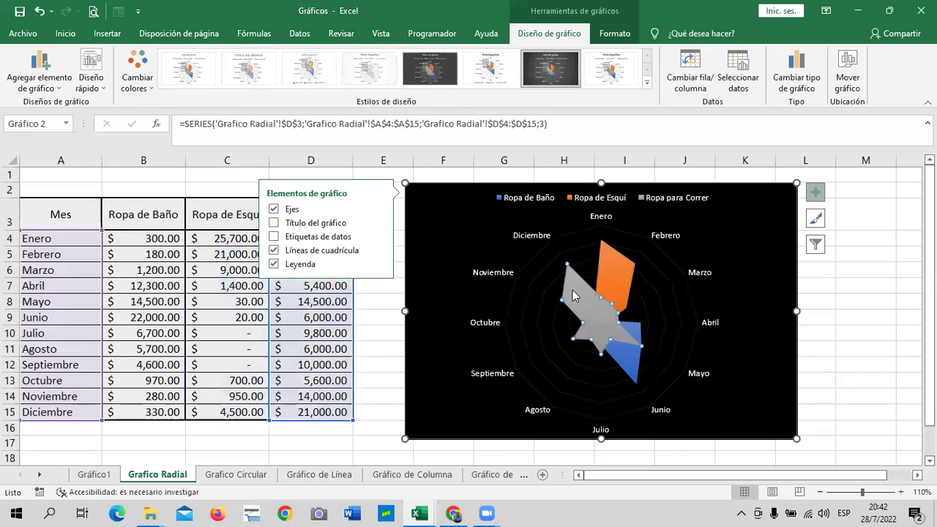
pyautogui.click(614, 268)
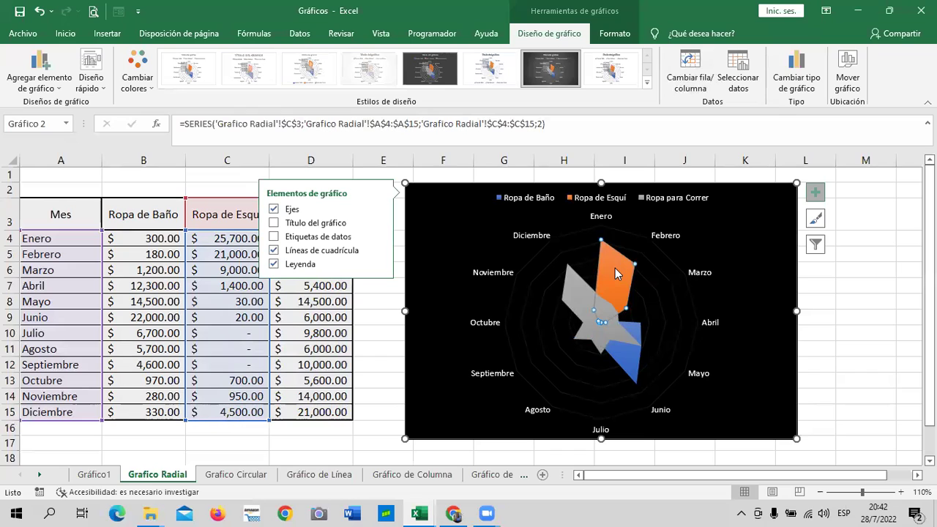
pyautogui.click(619, 356)
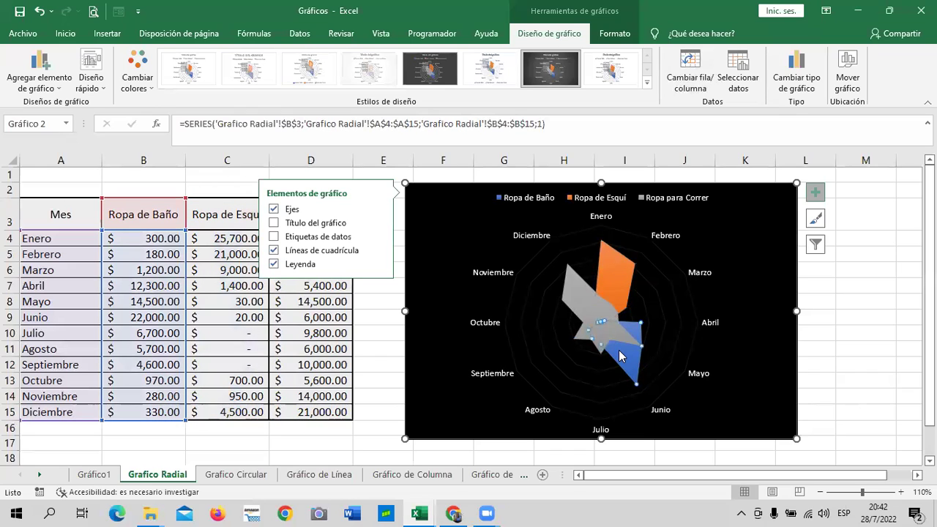
# Fill the Ropa de Baño series with a custom mint green.
pyautogui.click(621, 37)
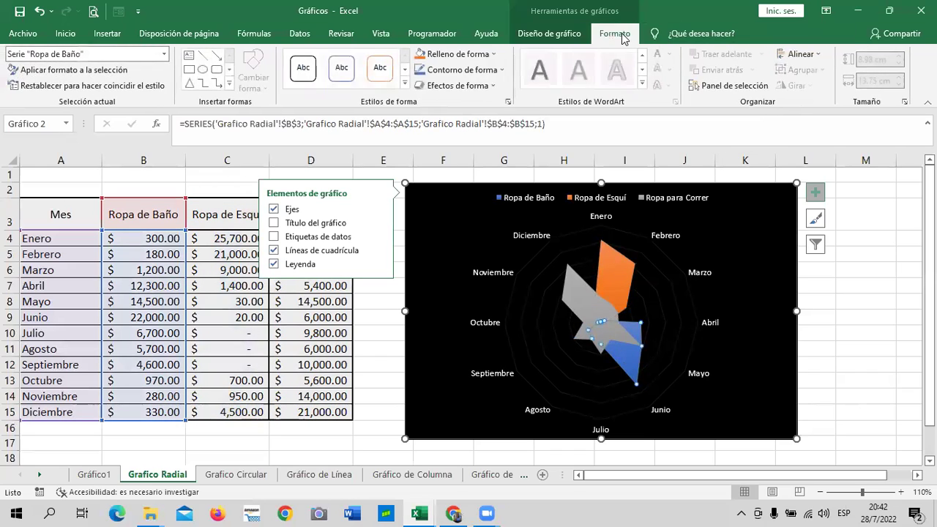
pyautogui.click(494, 57)
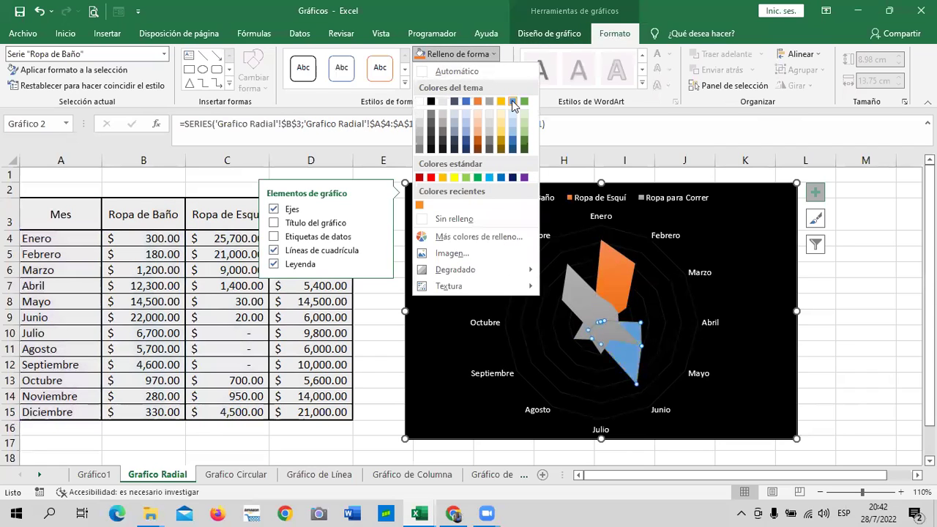
pyautogui.moveTo(433, 278)
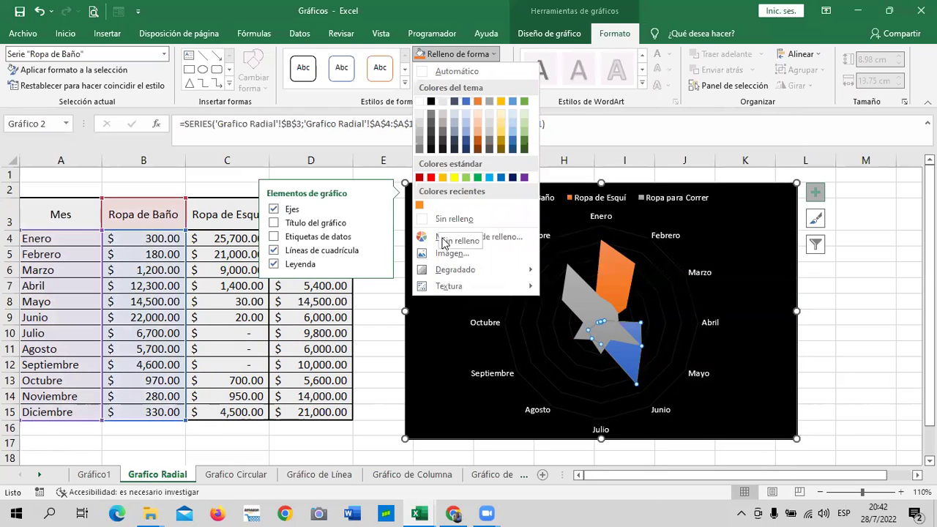
pyautogui.click(450, 237)
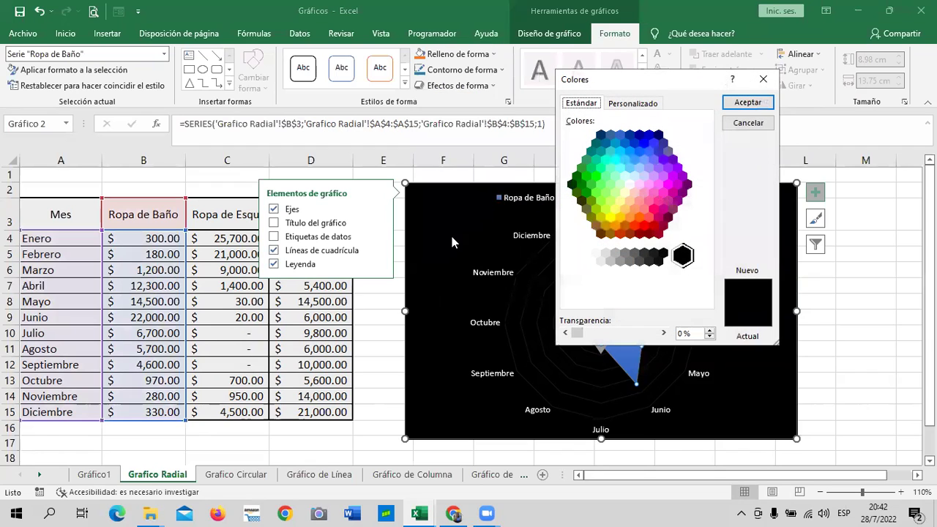
pyautogui.click(606, 191)
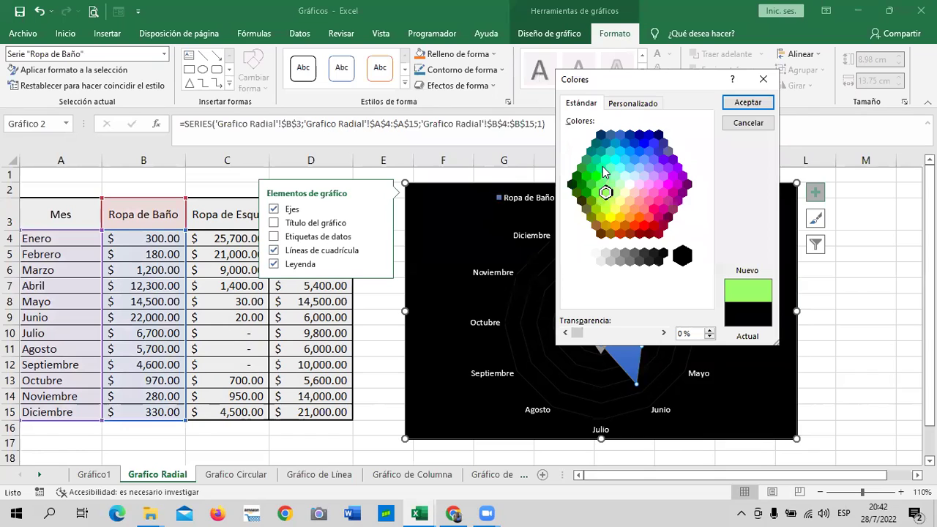
pyautogui.click(607, 169)
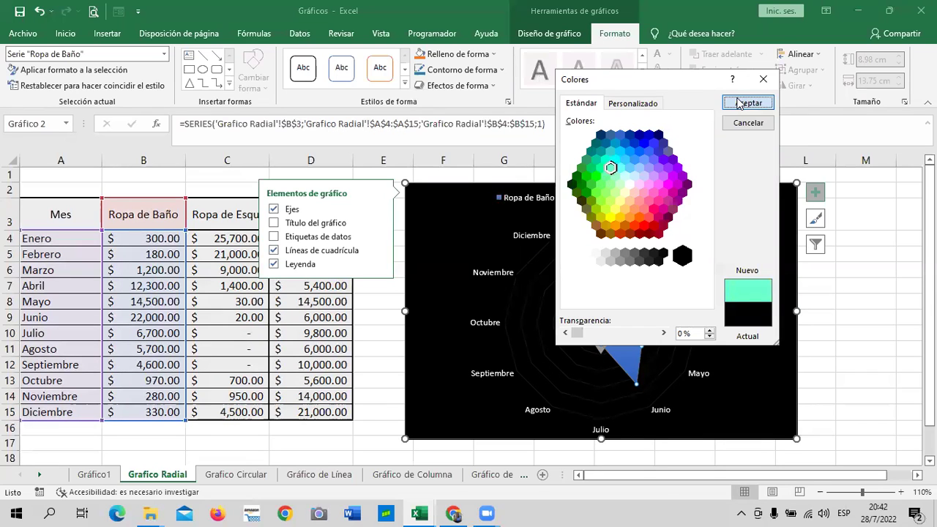
pyautogui.click(744, 101)
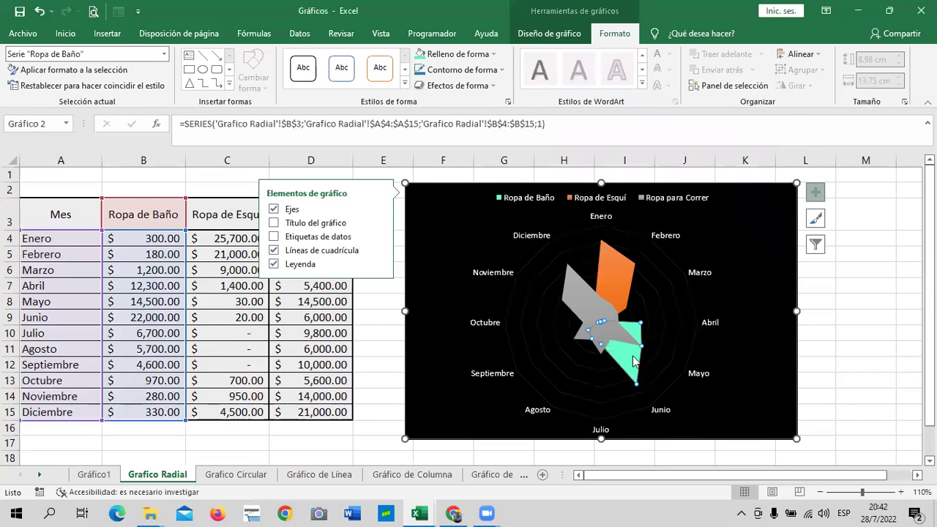
# Fill Ropa para Correr with yellow and Ropa de Esquí with purple.
pyautogui.click(578, 292)
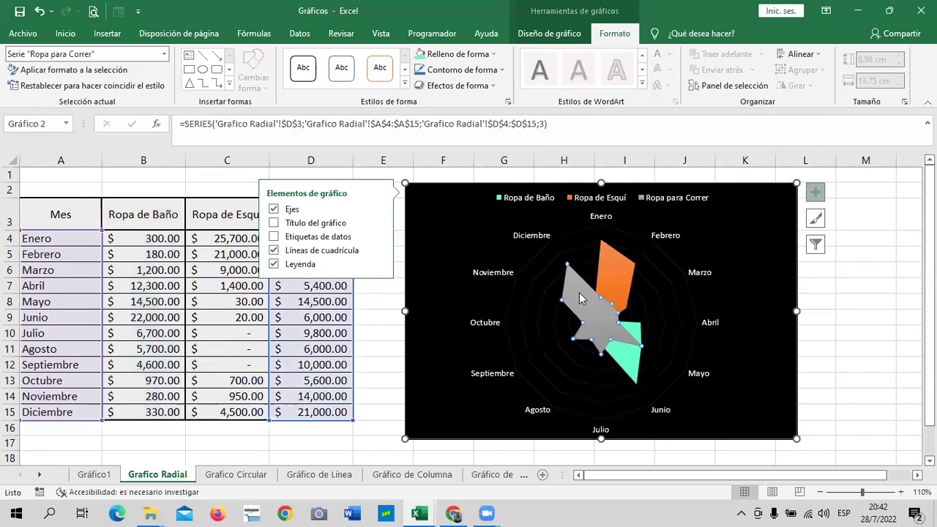
pyautogui.click(496, 56)
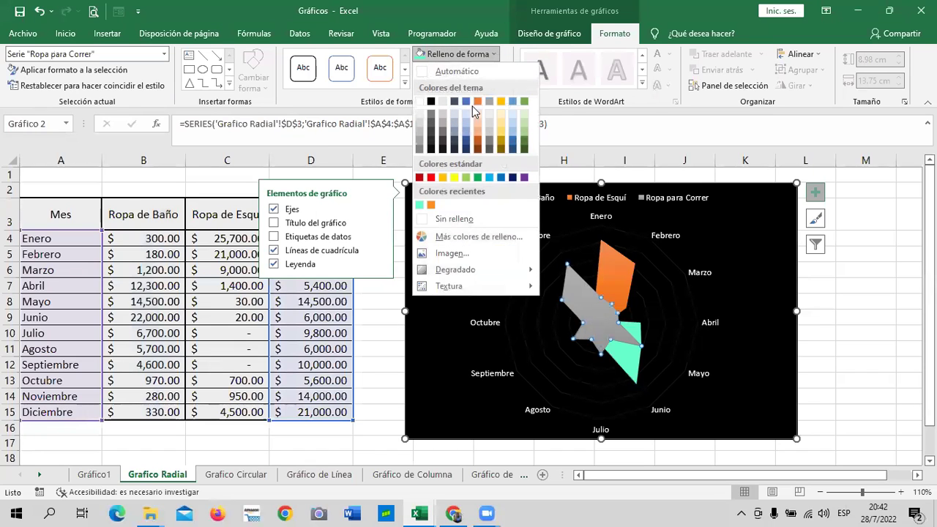
pyautogui.click(456, 177)
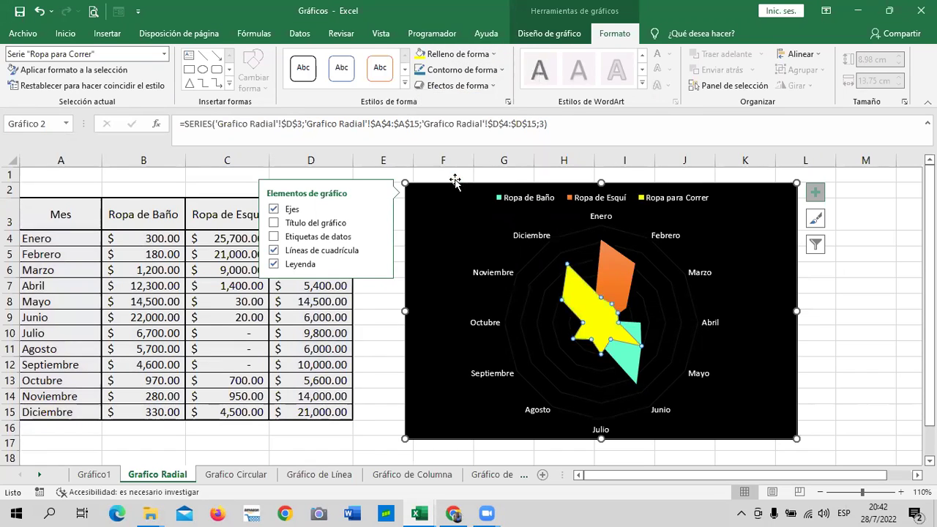
pyautogui.click(616, 269)
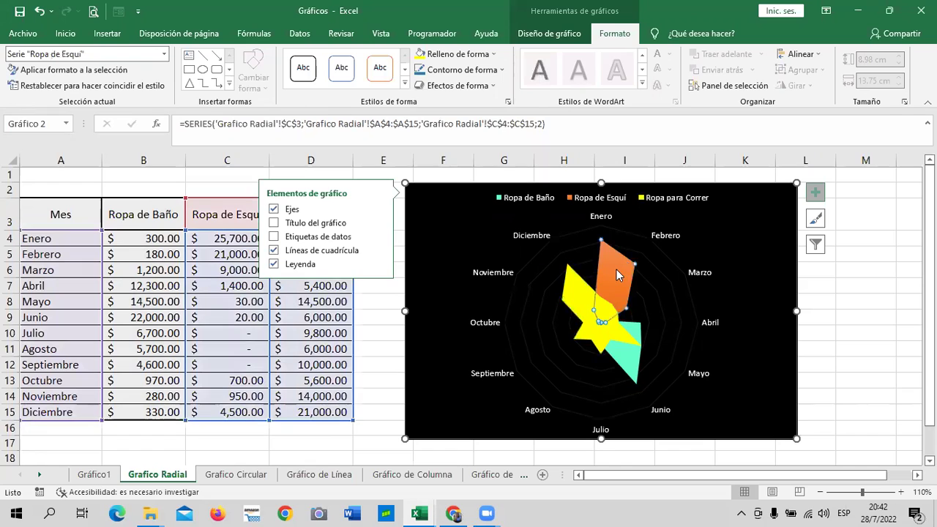
pyautogui.click(489, 57)
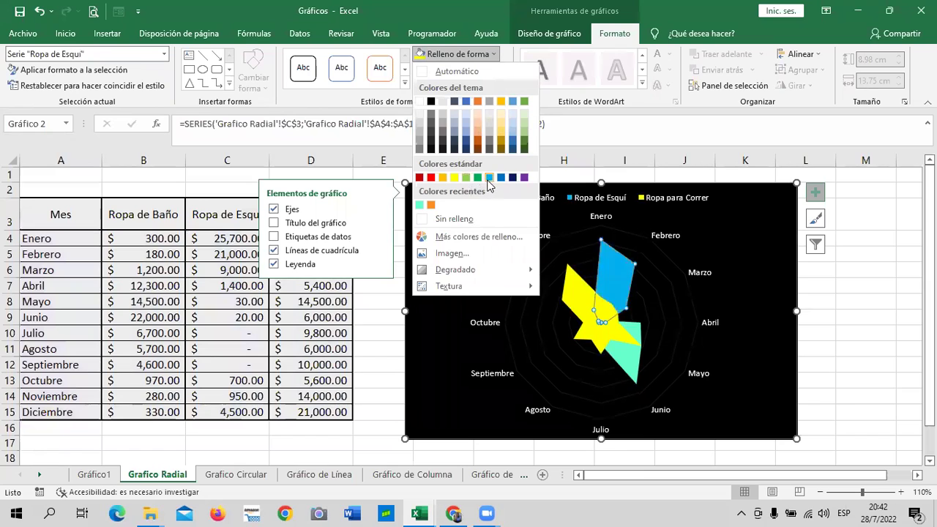
pyautogui.click(524, 178)
# Check each recoloured series, then reselect the whole chart area.
pyautogui.click(734, 309)
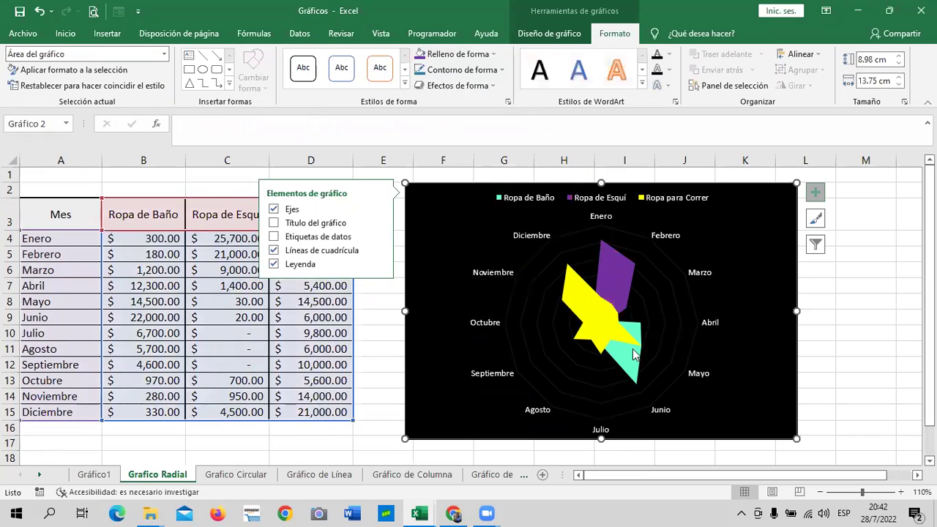
pyautogui.click(633, 353)
pyautogui.click(574, 305)
pyautogui.click(598, 278)
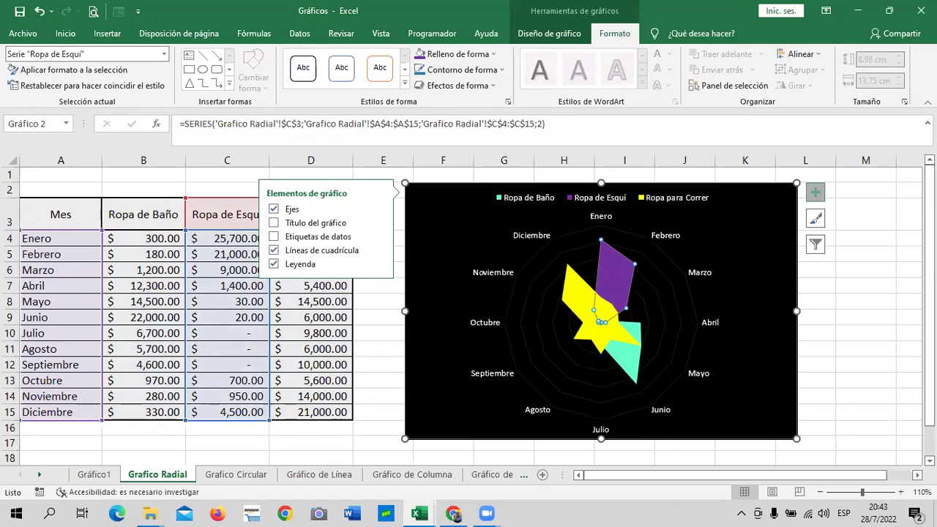
pyautogui.click(742, 251)
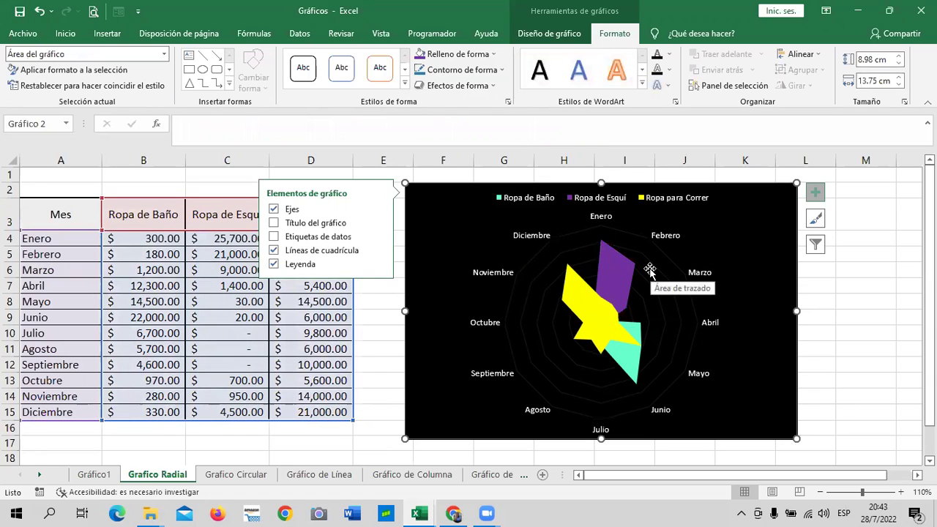
# Browse the Grafico Circular, Gráfico1, Gráfico de Línea, Grafico Radial and Gráfico de Columna sheets.
pyautogui.click(257, 482)
pyautogui.click(93, 474)
pyautogui.click(295, 477)
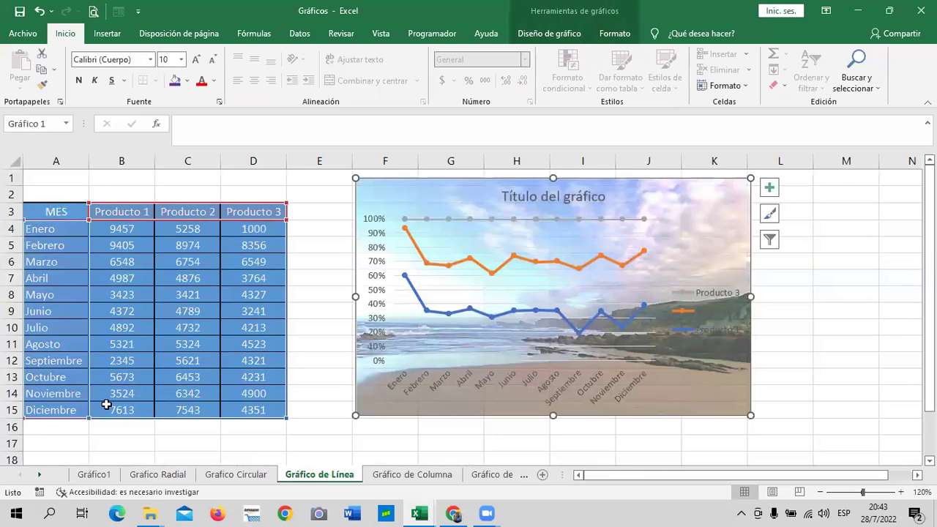
pyautogui.click(150, 475)
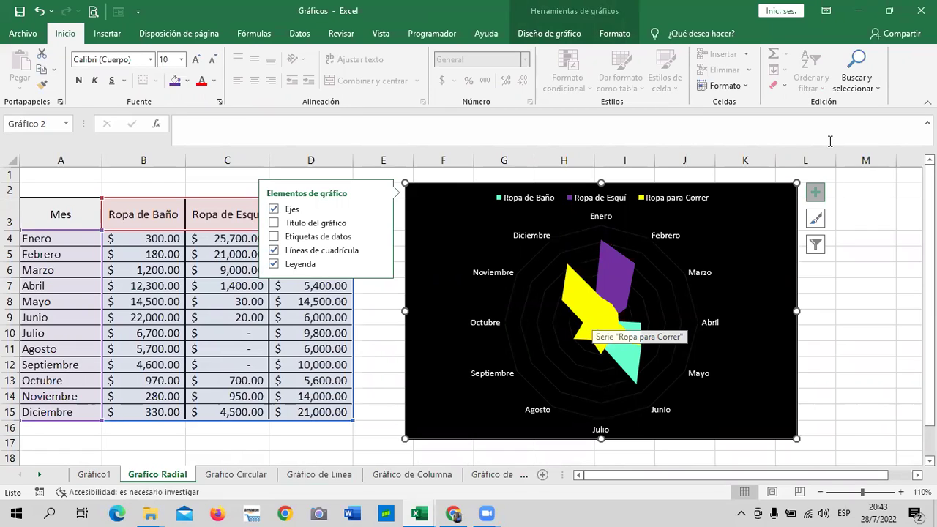
pyautogui.click(110, 475)
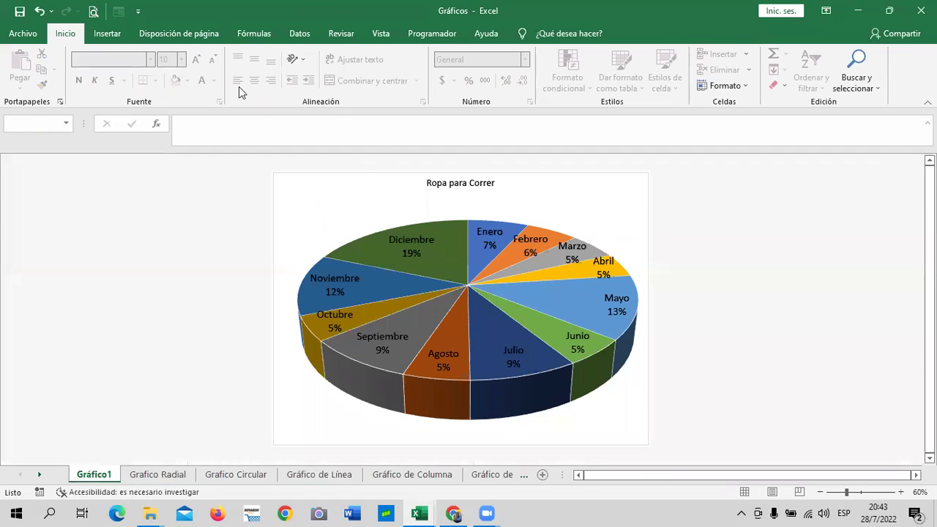
pyautogui.click(158, 474)
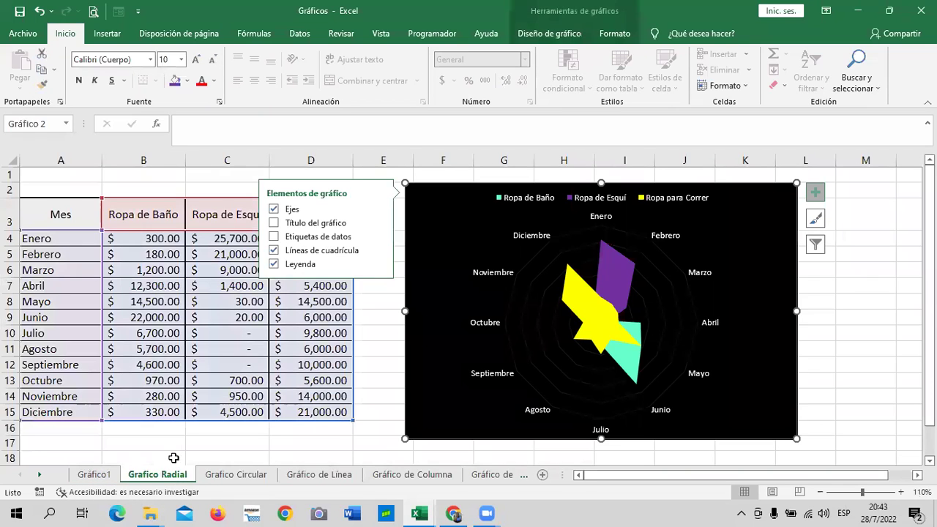
pyautogui.click(246, 474)
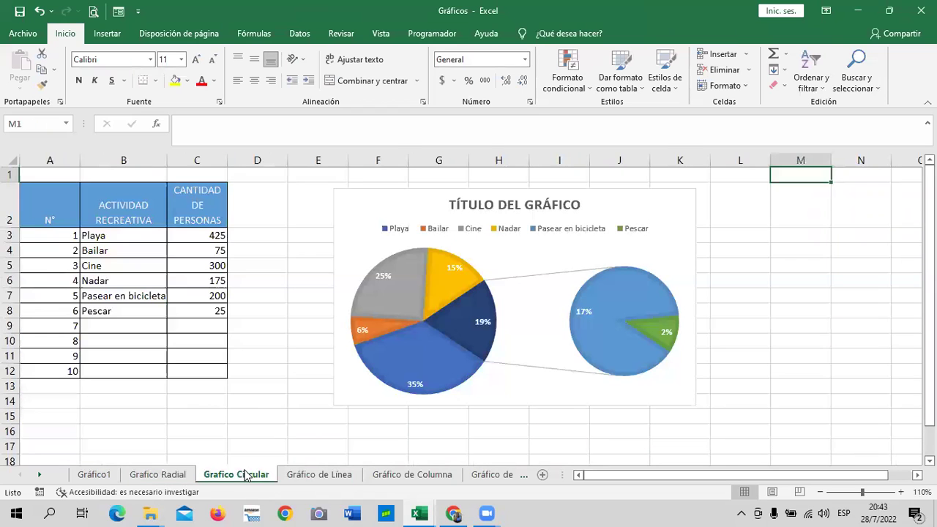
pyautogui.click(336, 475)
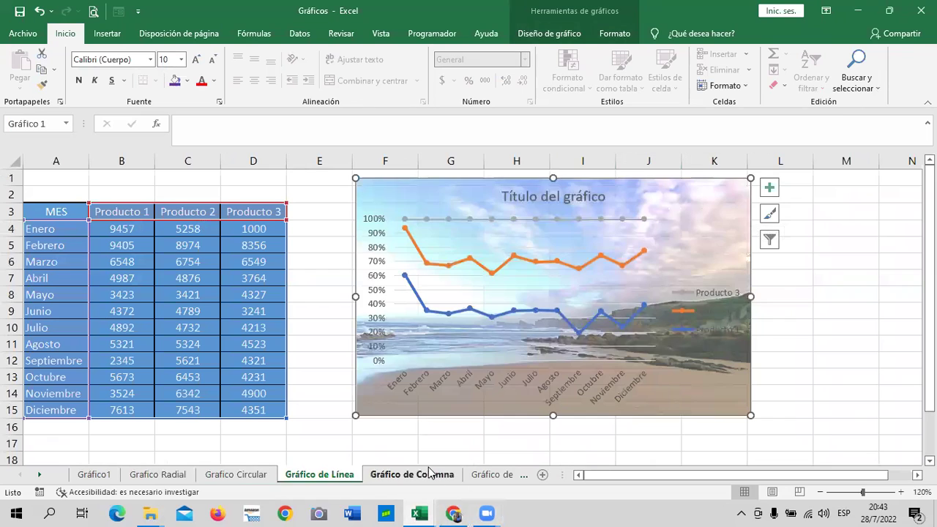
pyautogui.click(427, 476)
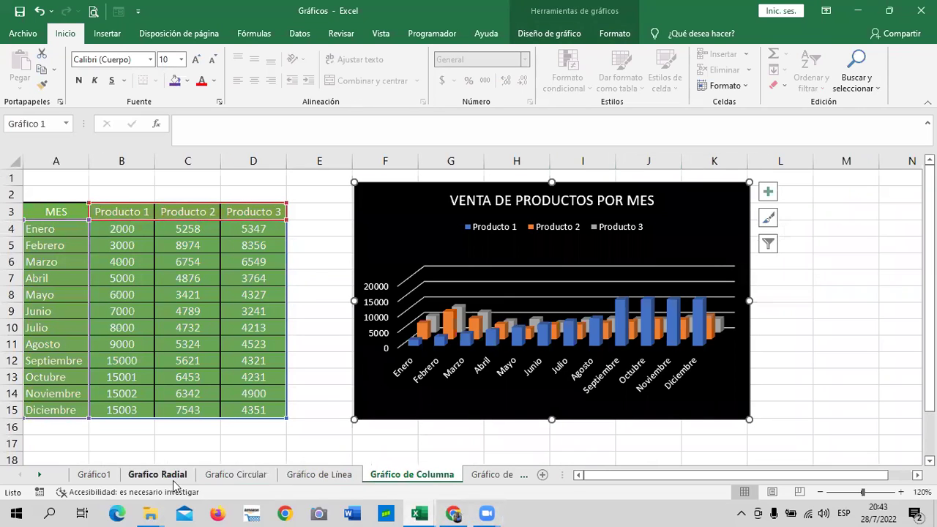
# Scroll the sheet tabs and open the Gráfico de Área sheet.
pyautogui.click(38, 474)
pyautogui.click(38, 475)
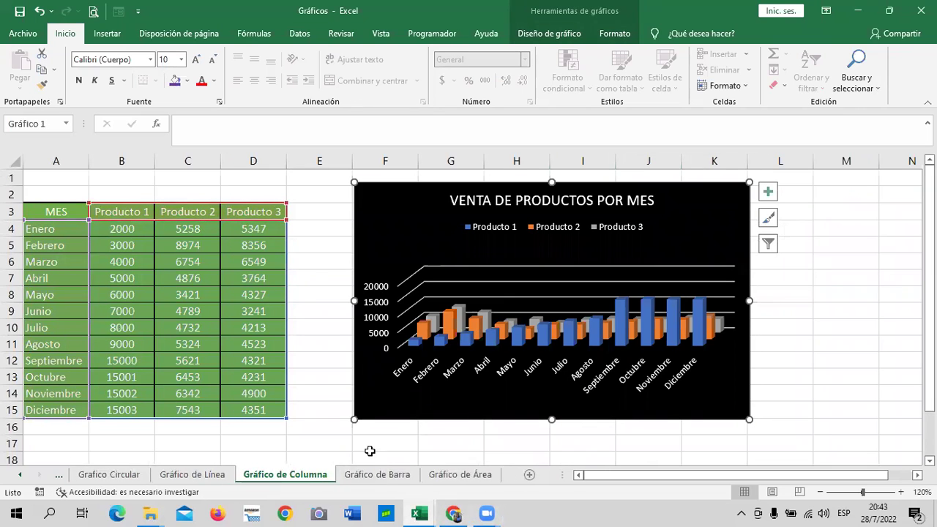
pyautogui.click(459, 475)
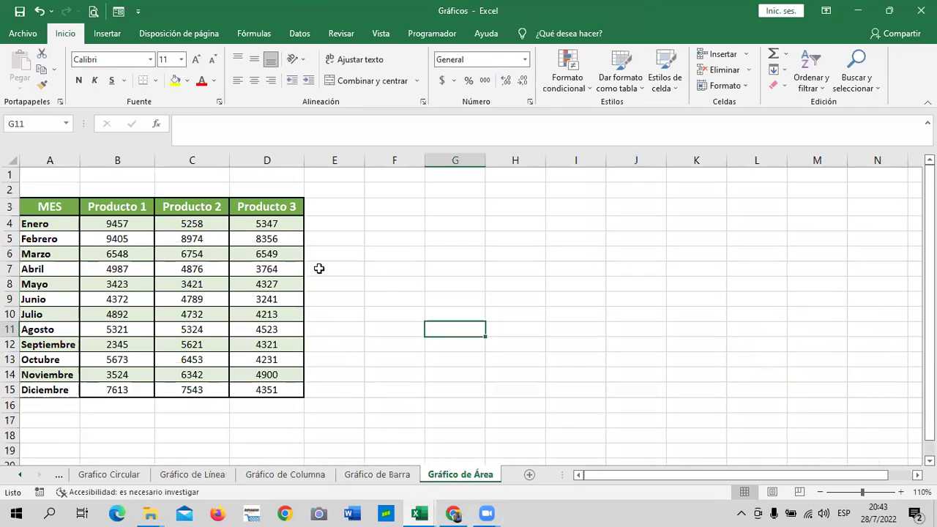
# From a cell in the monthly sales table, open Gráficos recomendados after cancelling a pivot chart.
pyautogui.click(191, 262)
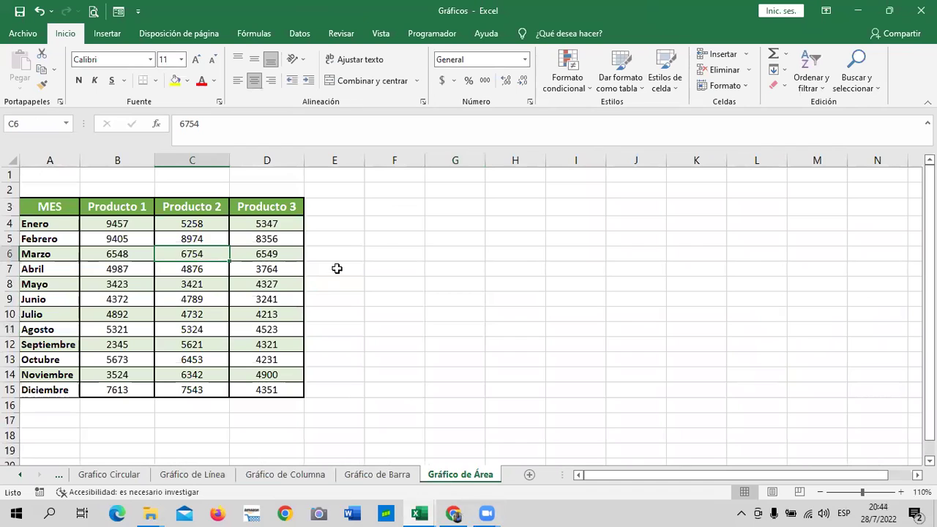
pyautogui.moveTo(310, 230); pyautogui.dragTo(386, 226)
pyautogui.click(171, 253)
pyautogui.click(107, 33)
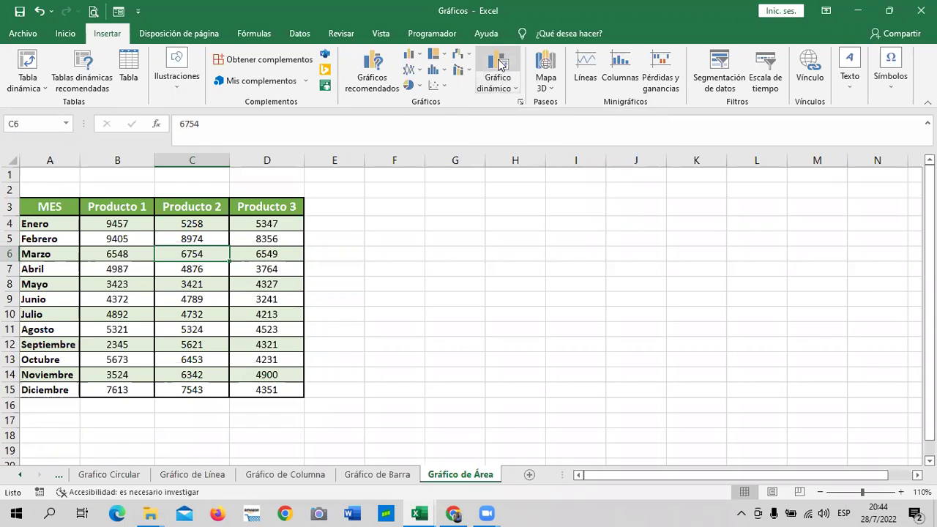
pyautogui.click(505, 59)
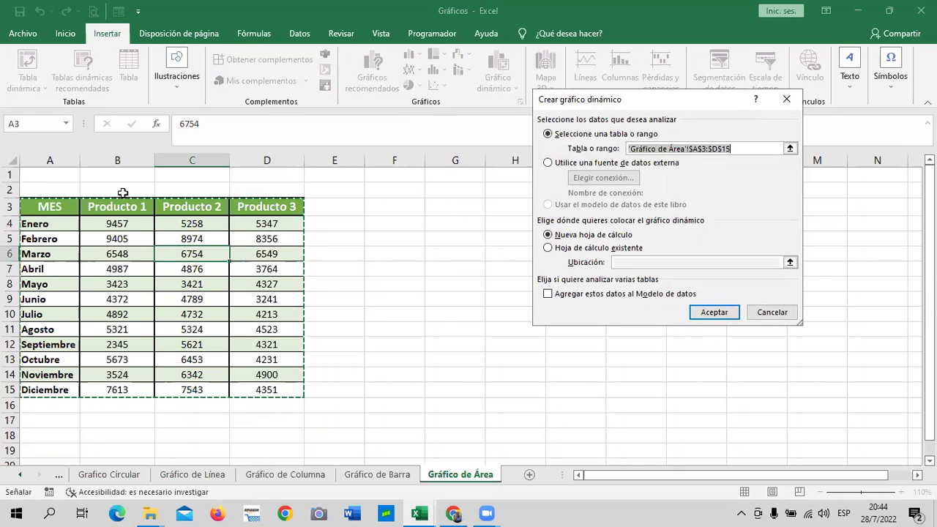
pyautogui.click(779, 311)
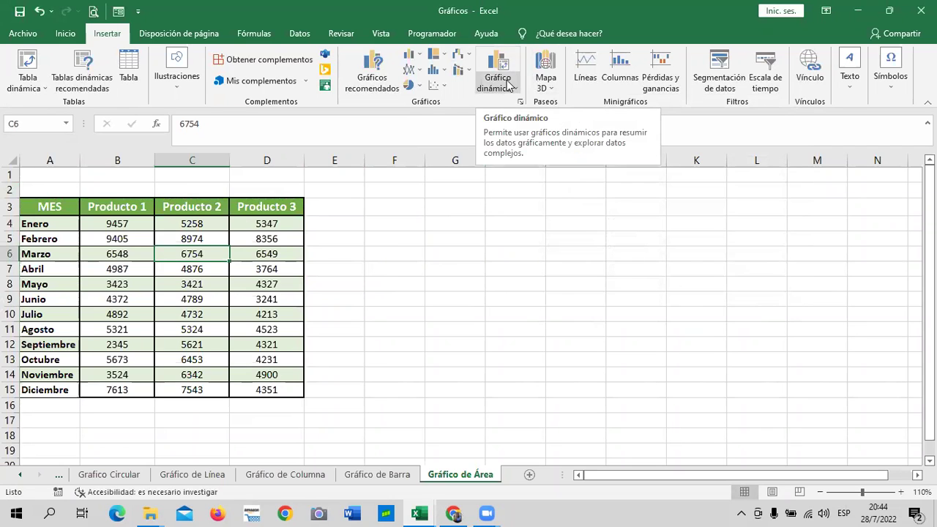
pyautogui.click(374, 76)
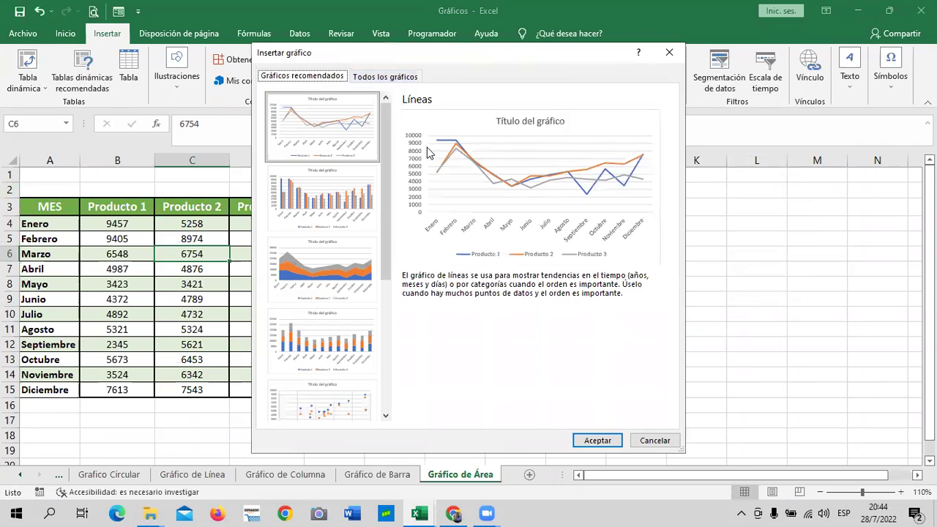
# Insert a plain Área 3D chart from Todos los gráficos > Áreas.
pyautogui.click(374, 77)
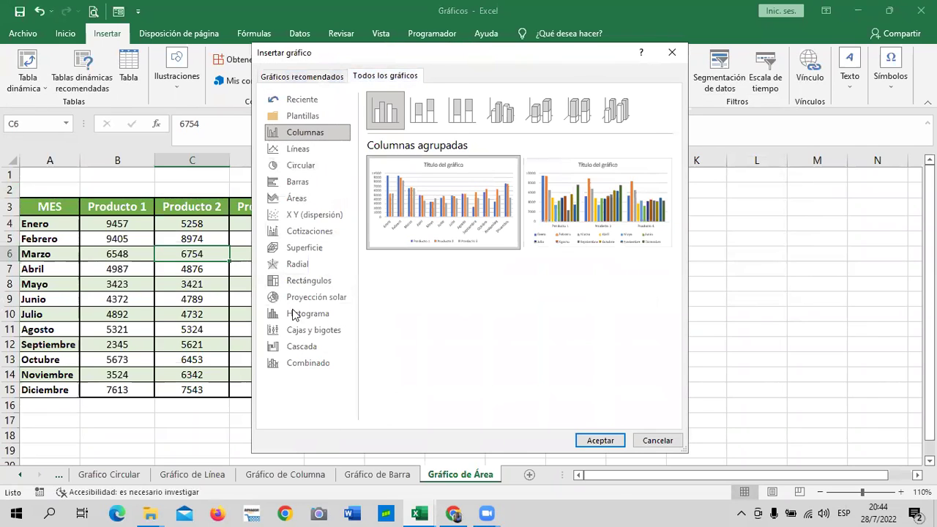
pyautogui.click(289, 197)
pyautogui.moveTo(428, 209)
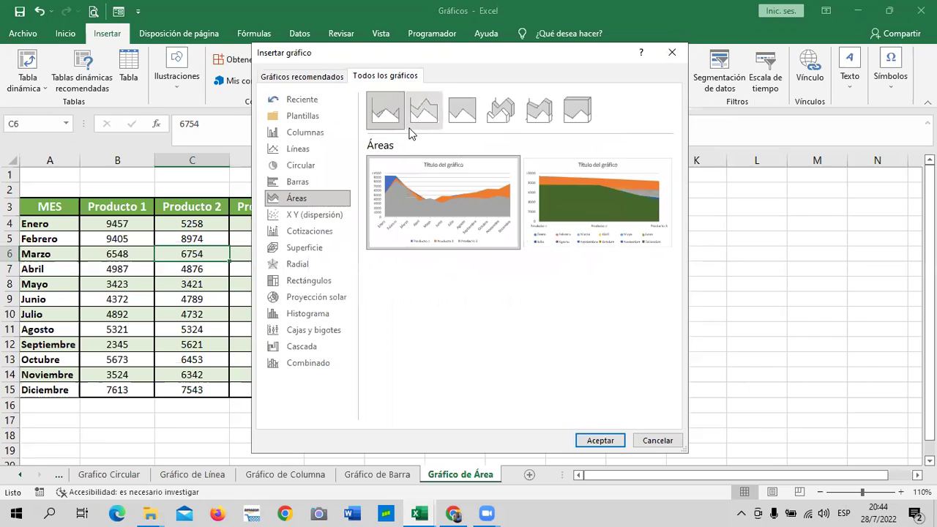
pyautogui.click(537, 109)
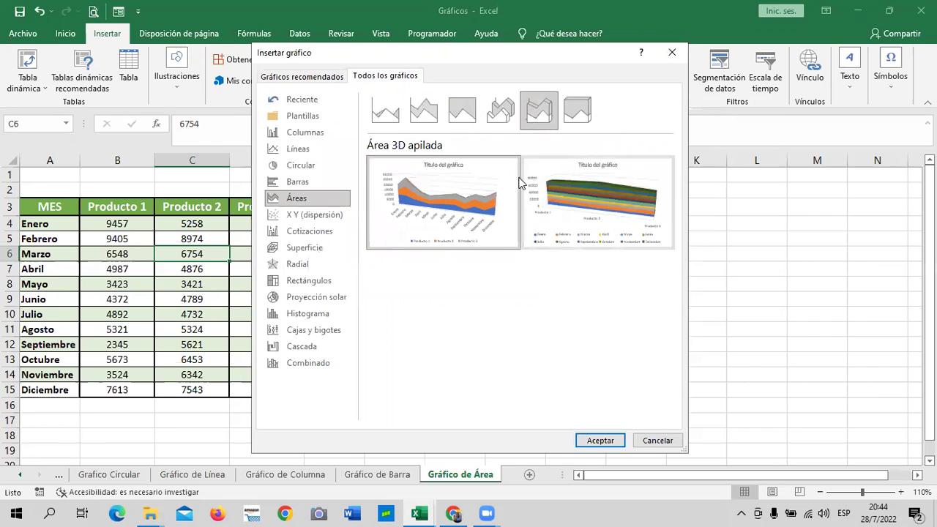
pyautogui.moveTo(596, 215)
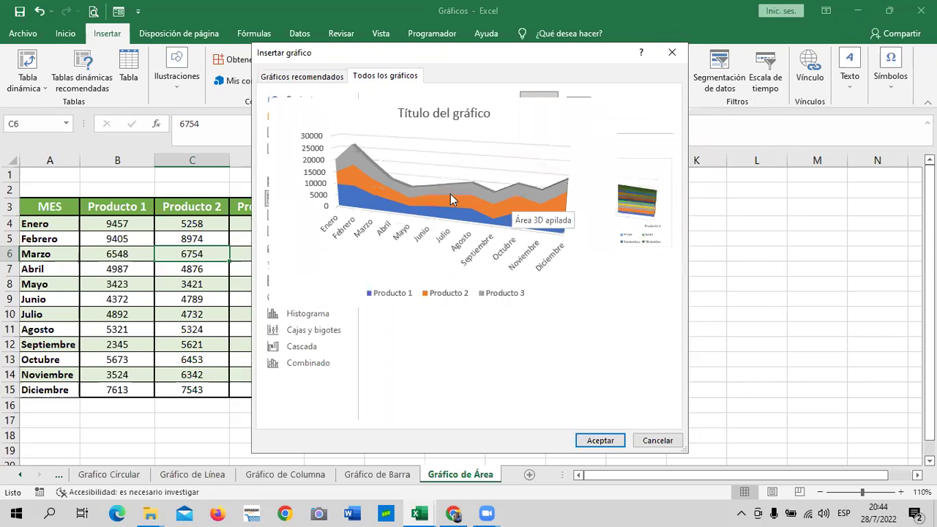
pyautogui.moveTo(605, 178)
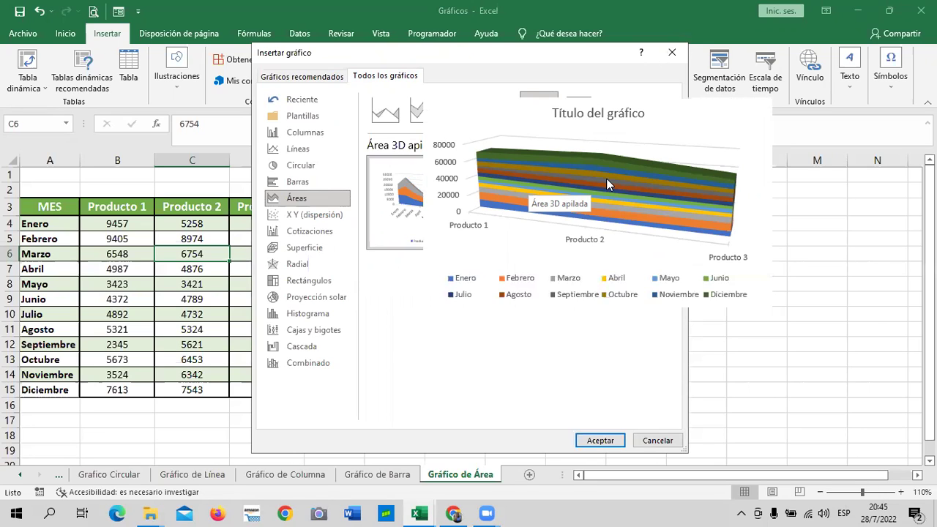
pyautogui.moveTo(416, 190)
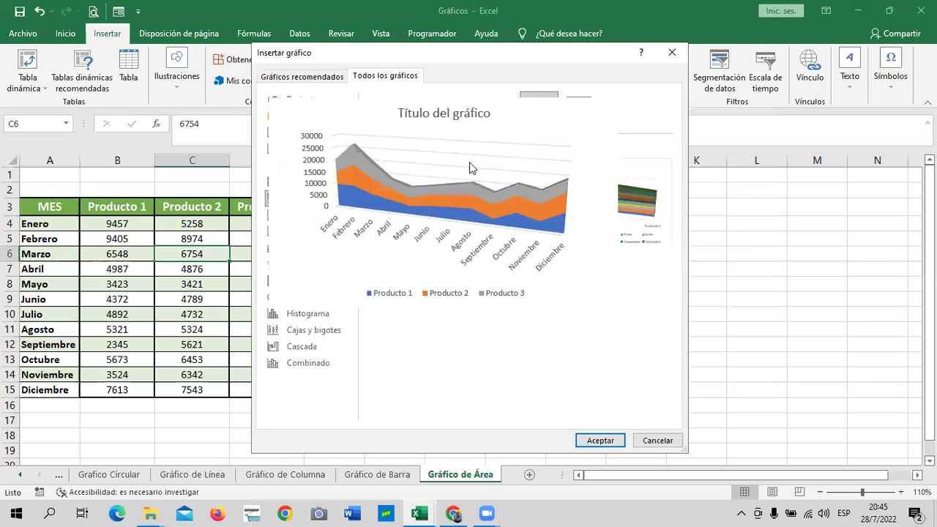
pyautogui.click(501, 108)
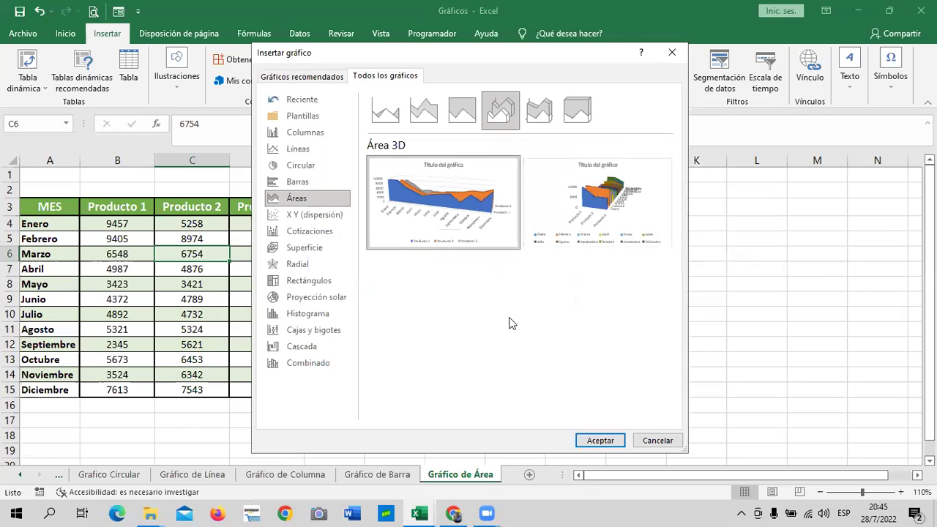
pyautogui.click(599, 439)
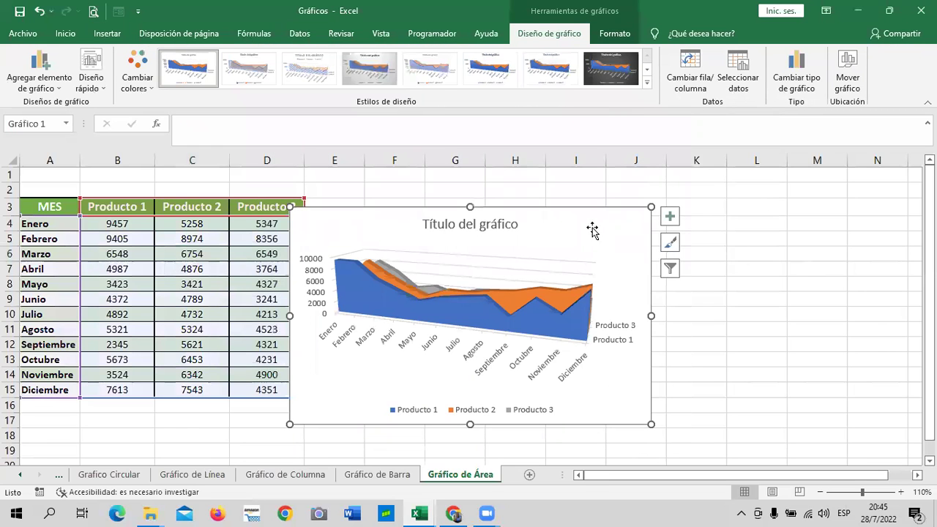
# Move the chart right of the table and swap rows/columns twice, keeping months on the axis.
pyautogui.moveTo(593, 230); pyautogui.dragTo(703, 208)
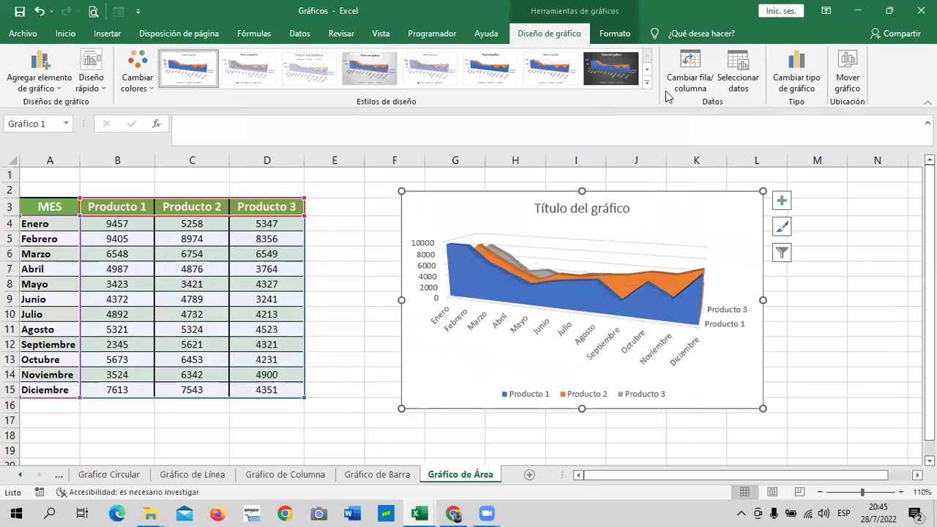
pyautogui.click(694, 71)
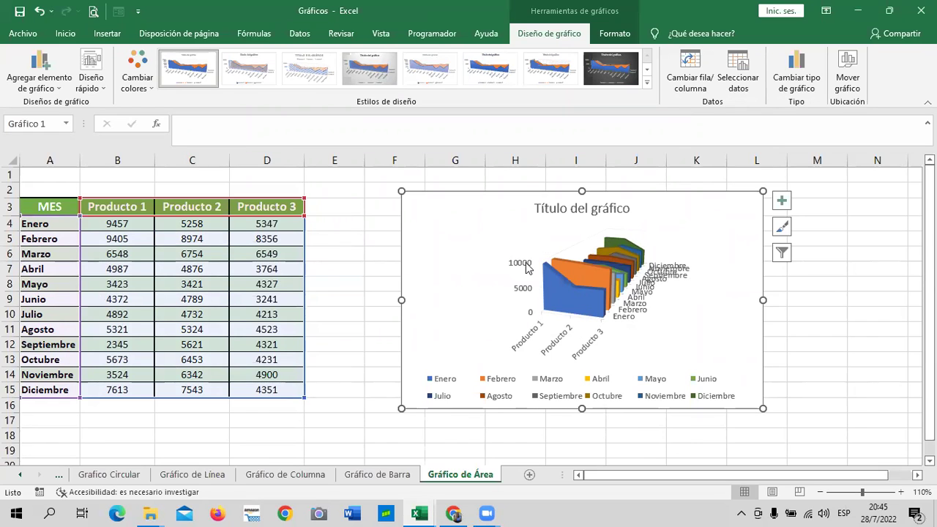
pyautogui.click(688, 63)
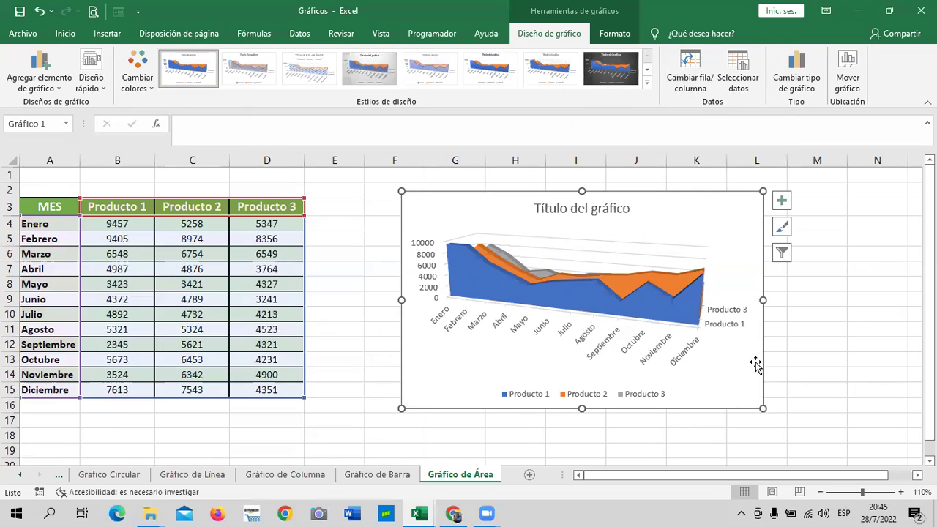
# Select the Producto 1, 2 and 3 series in turn to inspect them.
pyautogui.click(668, 298)
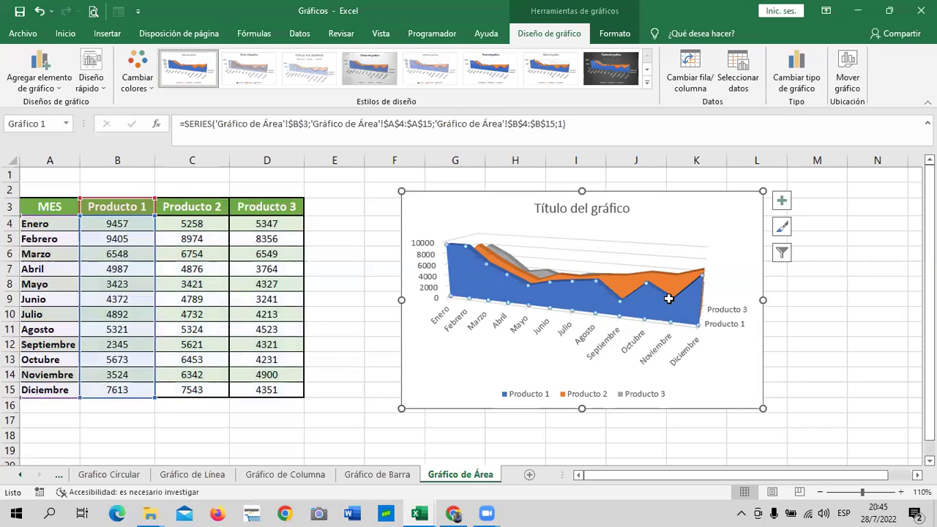
pyautogui.click(645, 282)
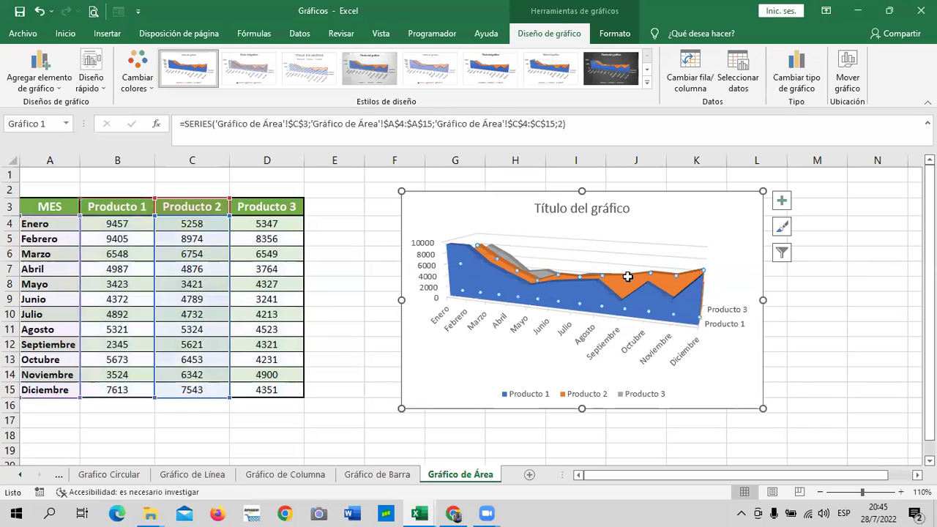
pyautogui.click(533, 271)
pyautogui.click(541, 274)
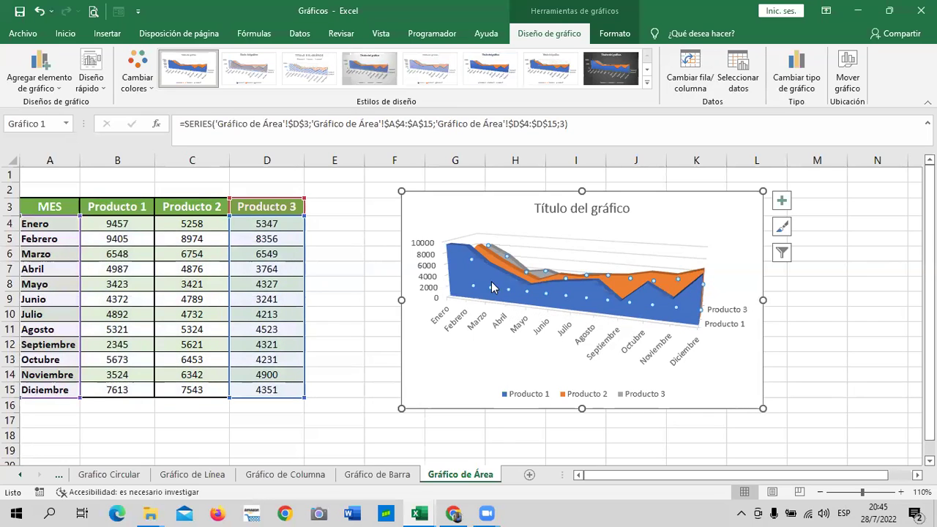
pyautogui.click(467, 275)
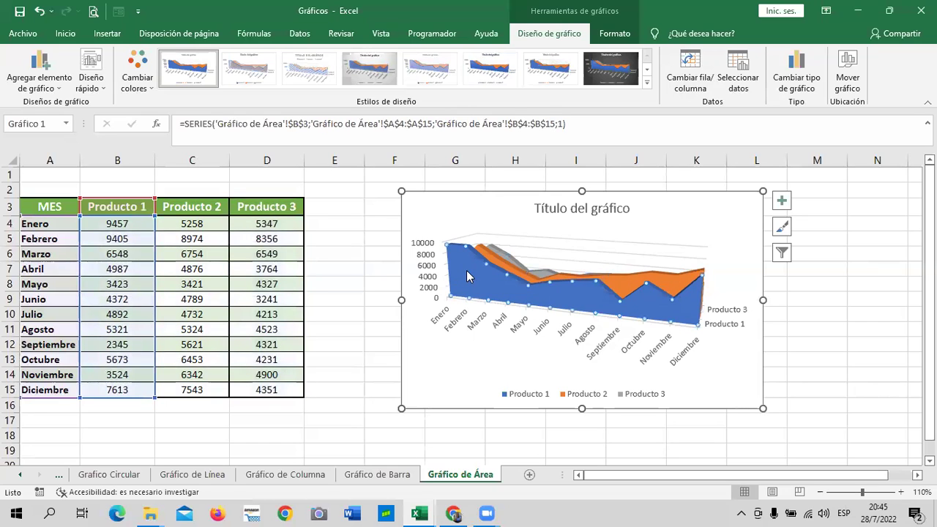
pyautogui.click(782, 253)
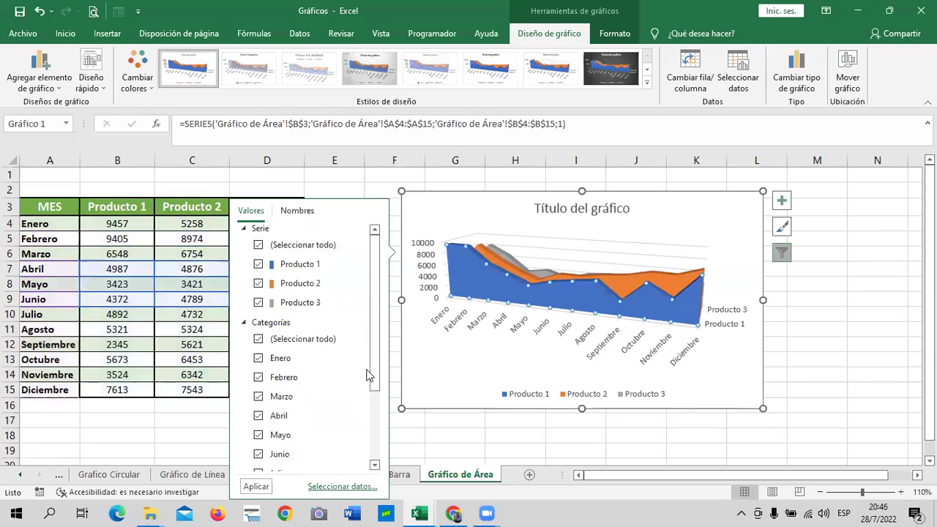
# Uncheck Producto 2 and Producto 3 in the chart filter so only Producto 1 shows.
pyautogui.moveTo(370, 371); pyautogui.dragTo(371, 448)
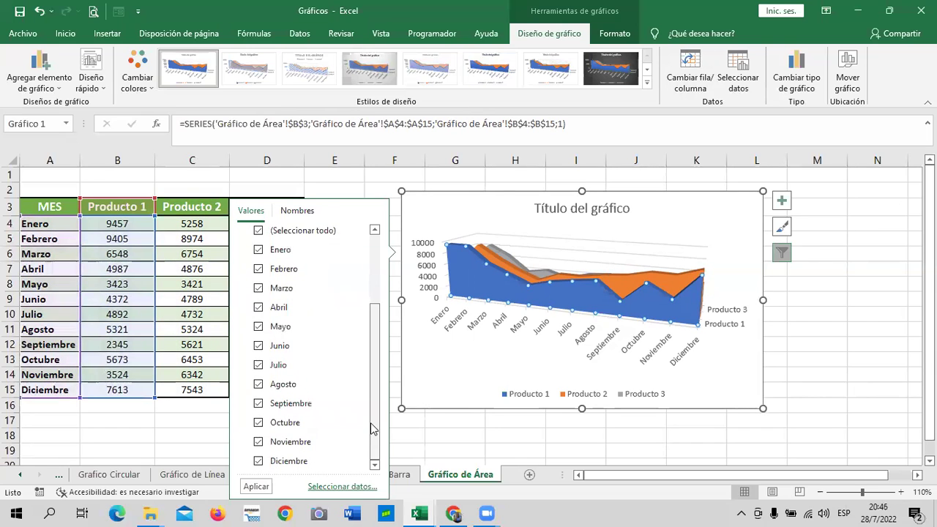
pyautogui.scroll(3, 370, 437)
pyautogui.click(259, 245)
pyautogui.click(258, 263)
pyautogui.click(256, 487)
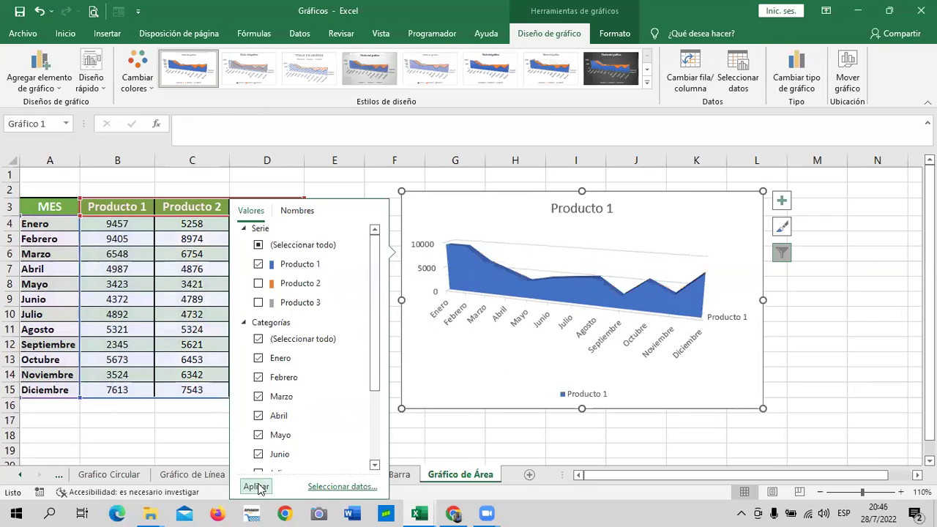
pyautogui.click(807, 318)
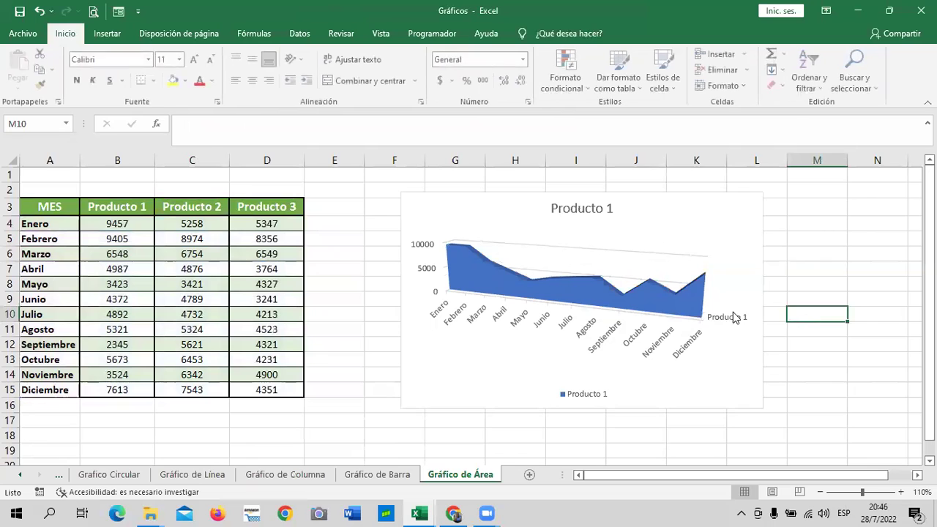
pyautogui.click(597, 292)
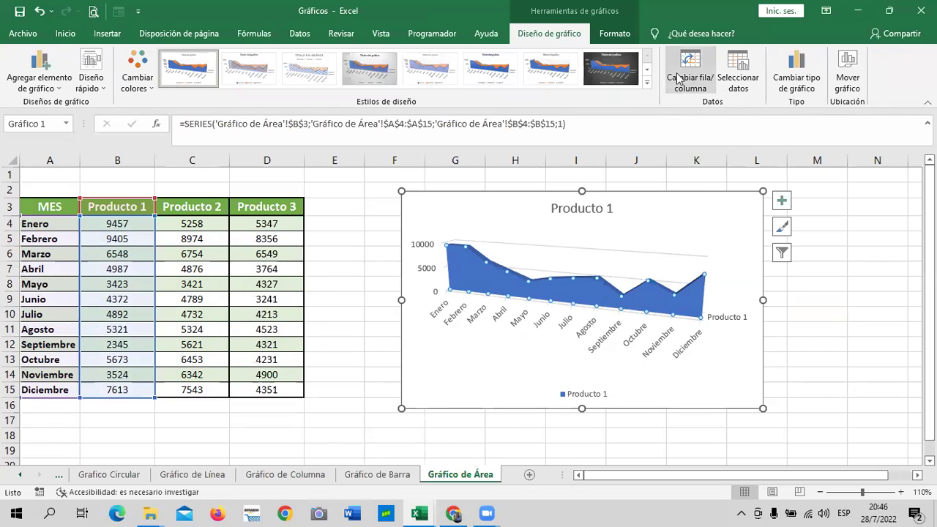
# Fill the Producto 1 area with Rojo oscuro from Formato > Relleno de forma.
pyautogui.click(619, 35)
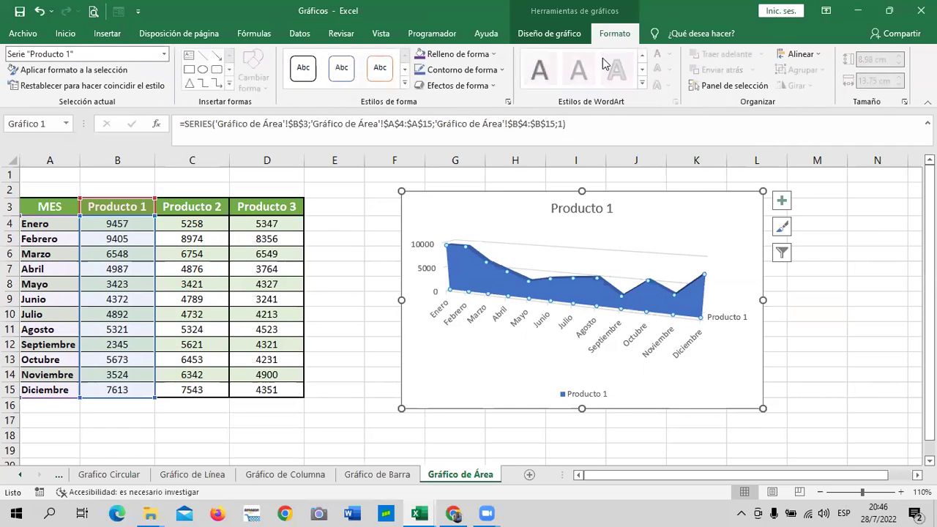
pyautogui.click(493, 54)
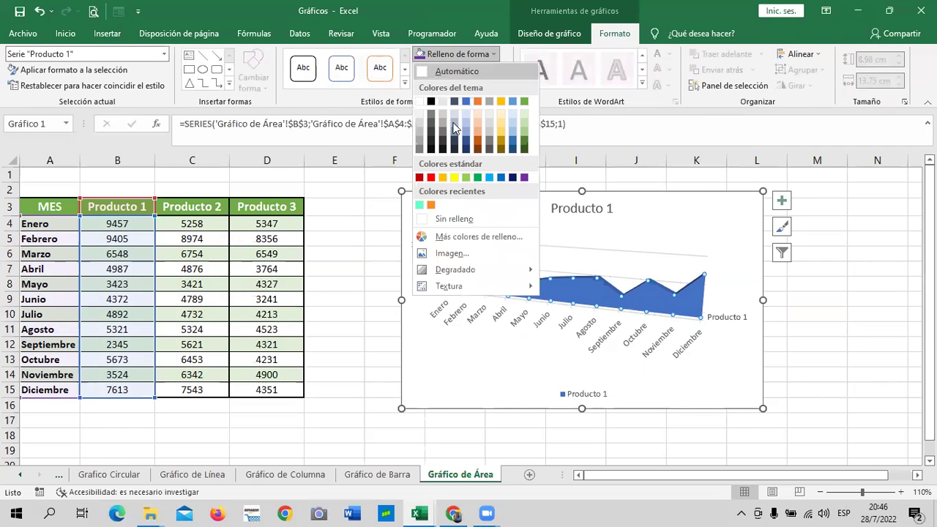
pyautogui.click(419, 178)
pyautogui.click(714, 223)
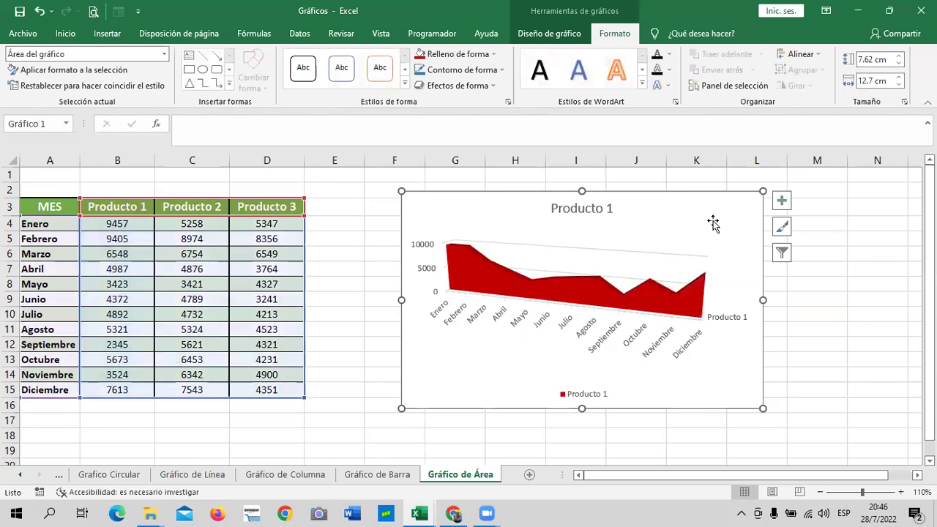
pyautogui.click(582, 295)
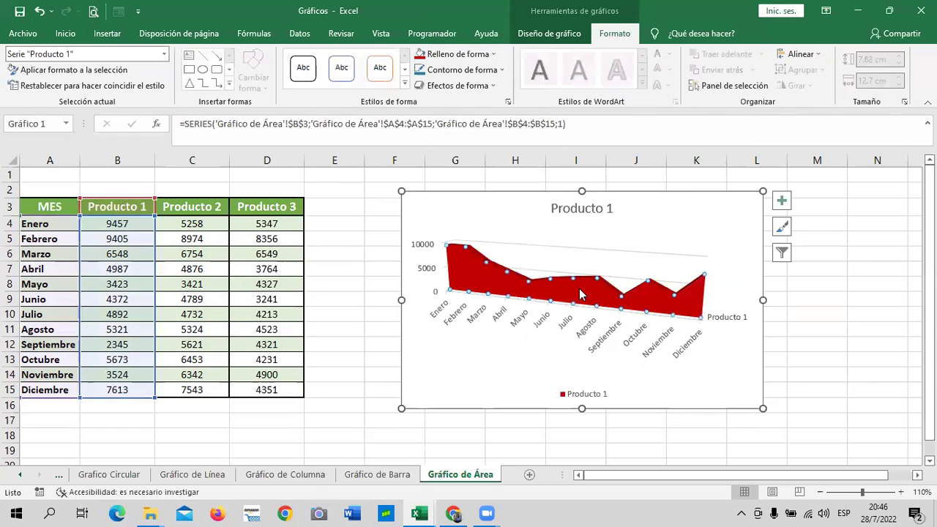
pyautogui.click(727, 320)
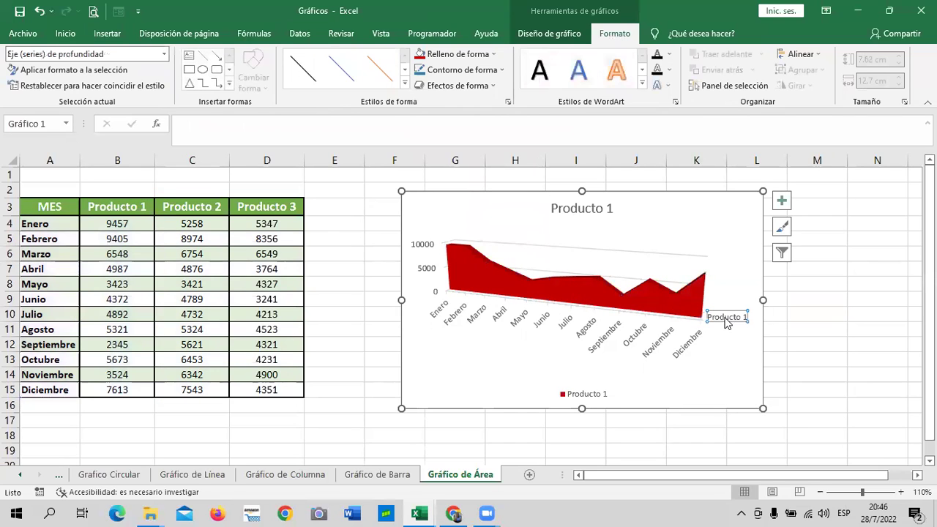
# Filter the chart to show only the Producto 2 series.
pyautogui.click(781, 252)
pyautogui.click(261, 285)
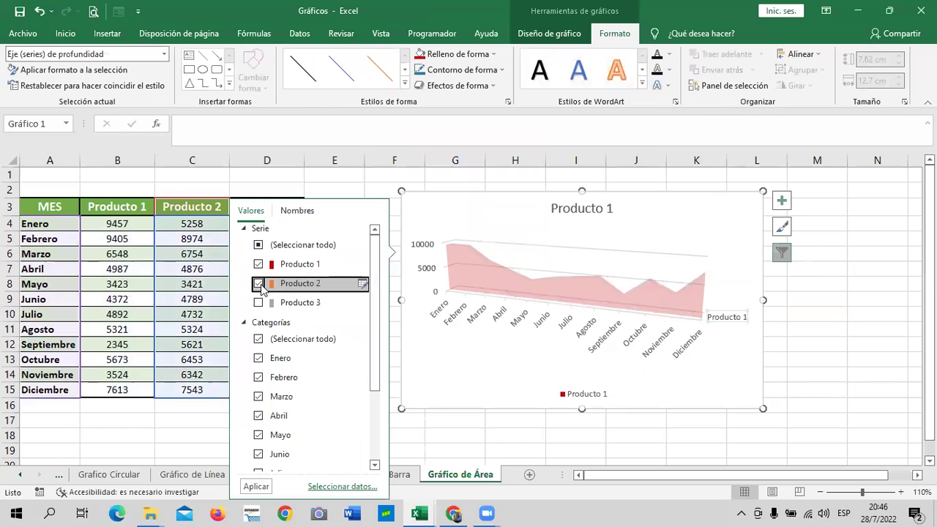
pyautogui.click(261, 286)
pyautogui.click(258, 264)
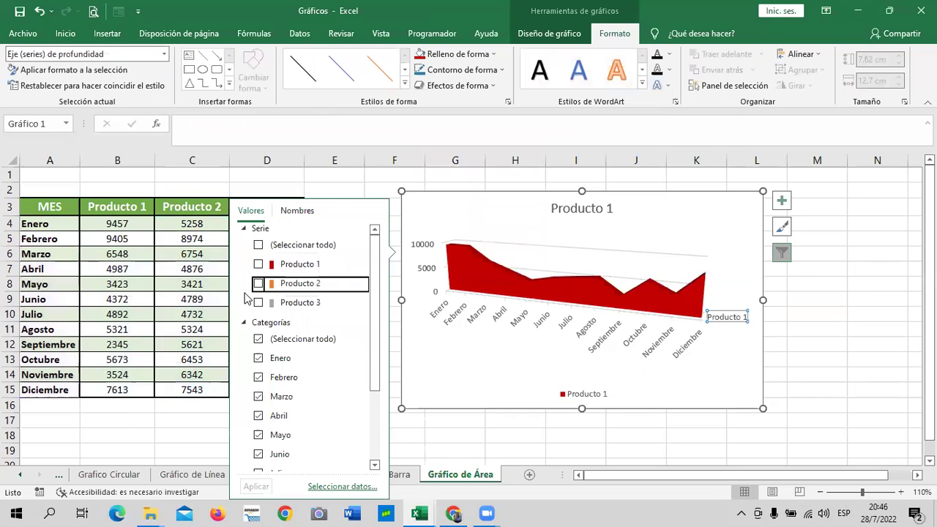
pyautogui.click(259, 283)
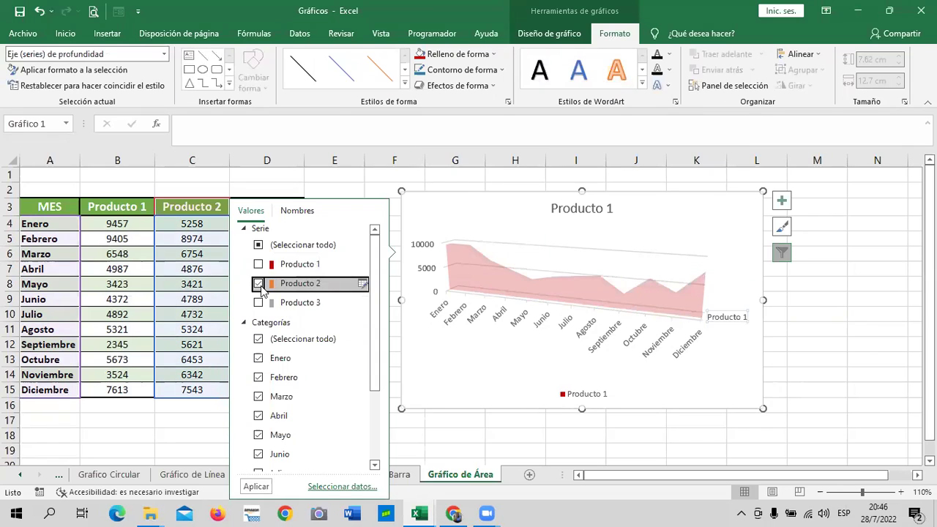
pyautogui.click(256, 487)
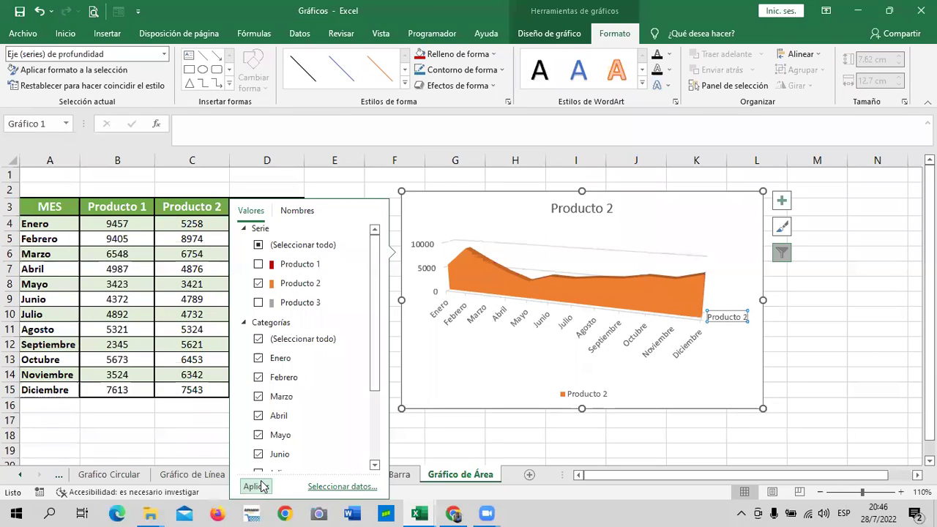
pyautogui.click(688, 291)
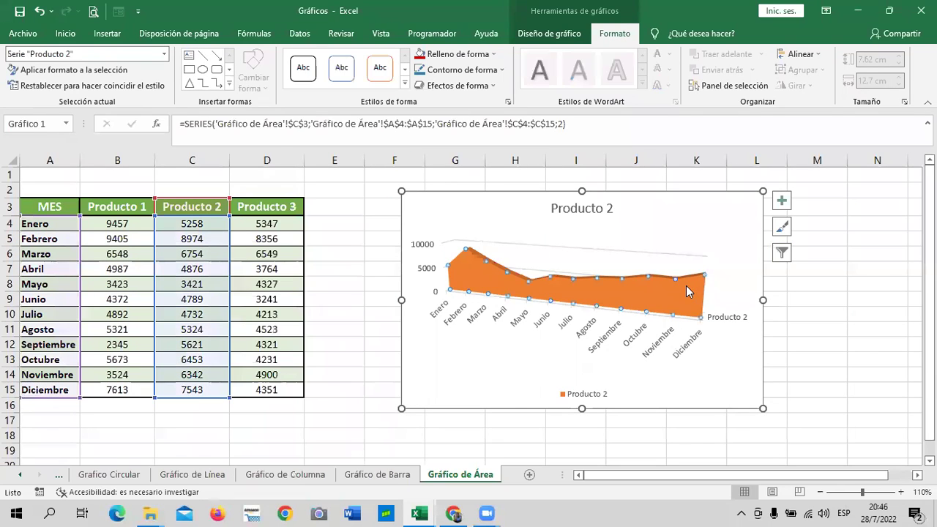
# Fill the Producto 2 area green.
pyautogui.click(491, 55)
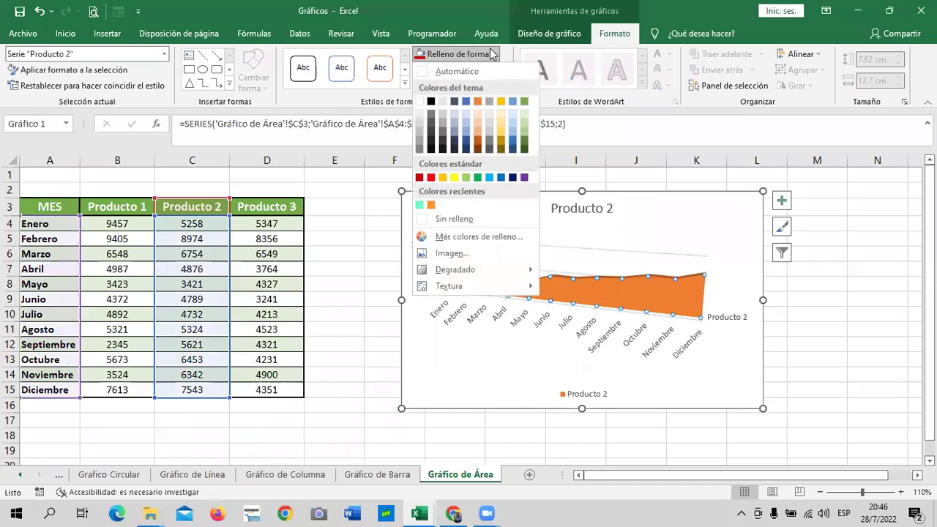
pyautogui.click(477, 177)
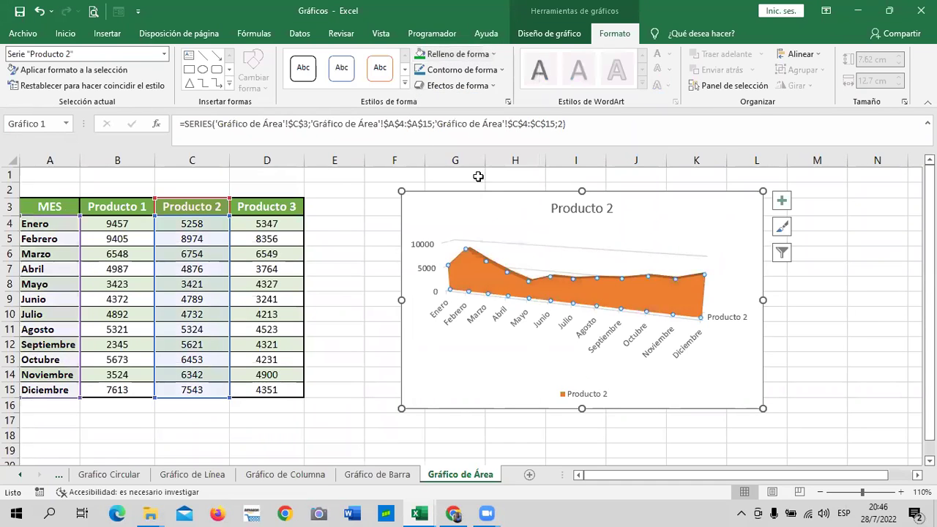
pyautogui.click(654, 231)
# Filter the chart to show only the Producto 3 series.
pyautogui.click(782, 253)
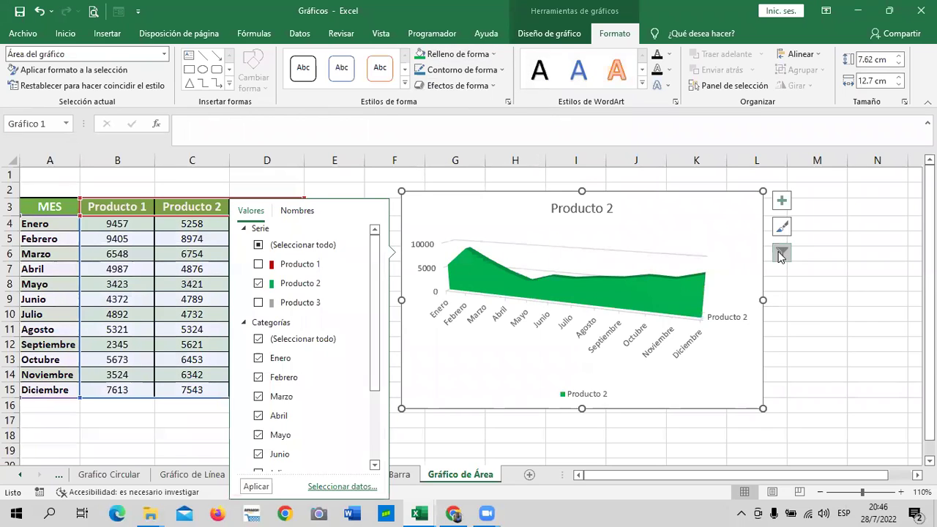
pyautogui.click(258, 302)
pyautogui.click(258, 283)
pyautogui.click(258, 302)
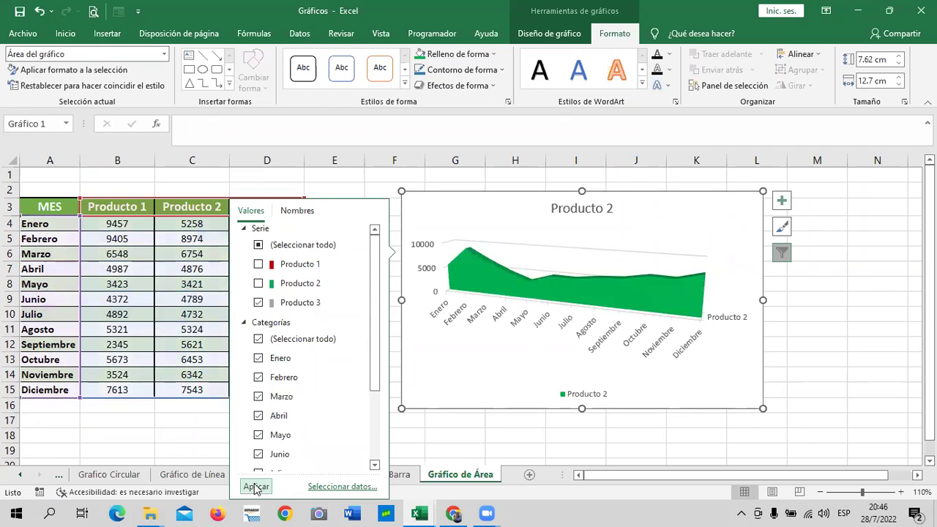
pyautogui.click(256, 486)
pyautogui.click(596, 299)
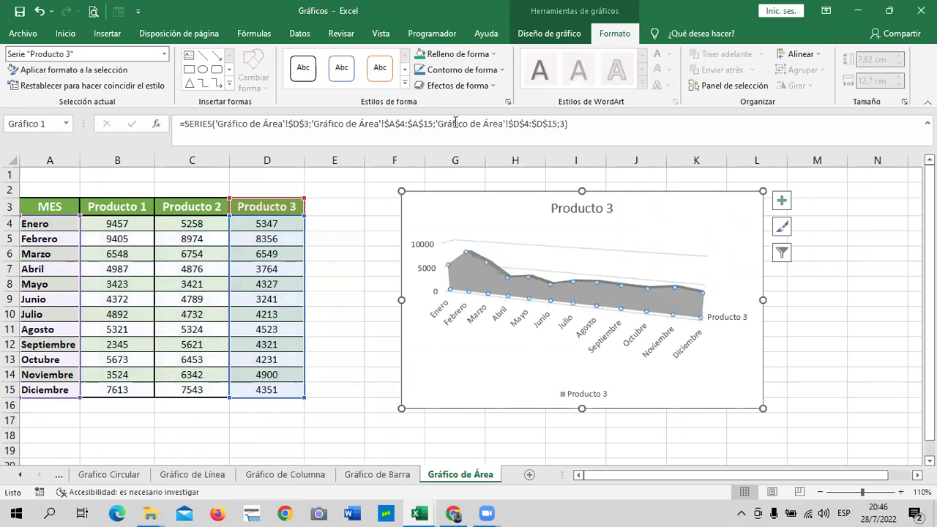
# Fill the Producto 3 area blue using More Fill Colors.
pyautogui.click(495, 55)
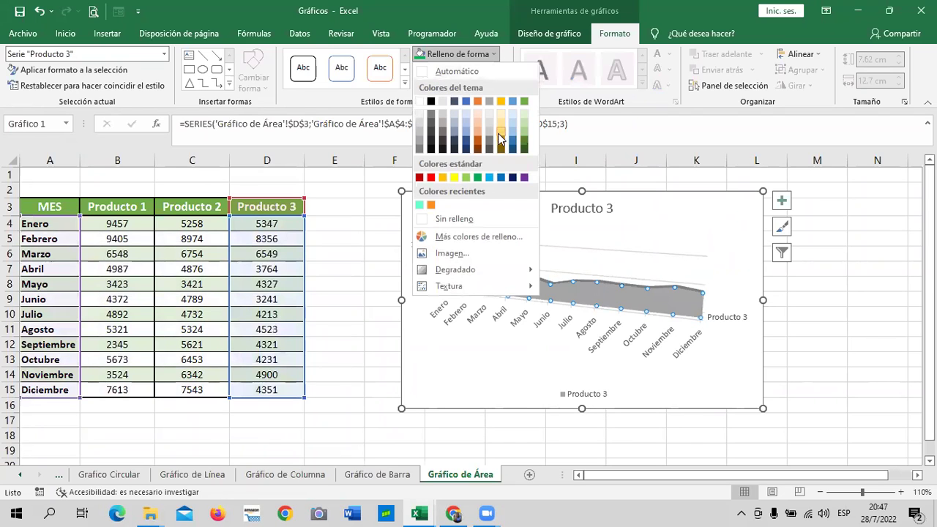
pyautogui.click(477, 217)
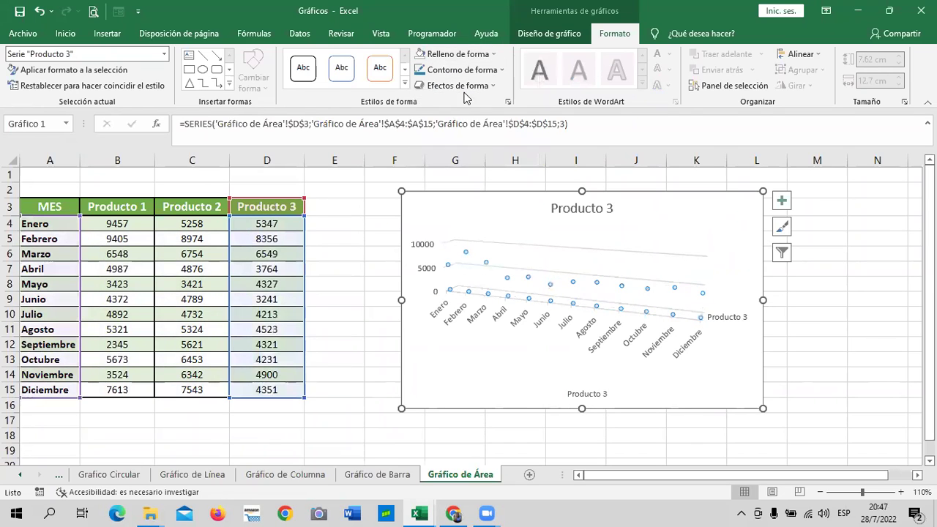
pyautogui.click(492, 55)
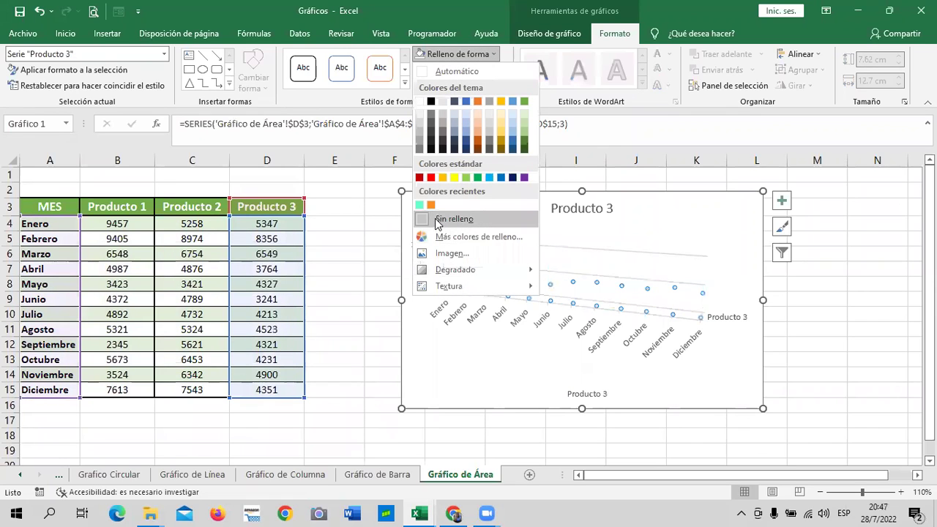
pyautogui.click(443, 240)
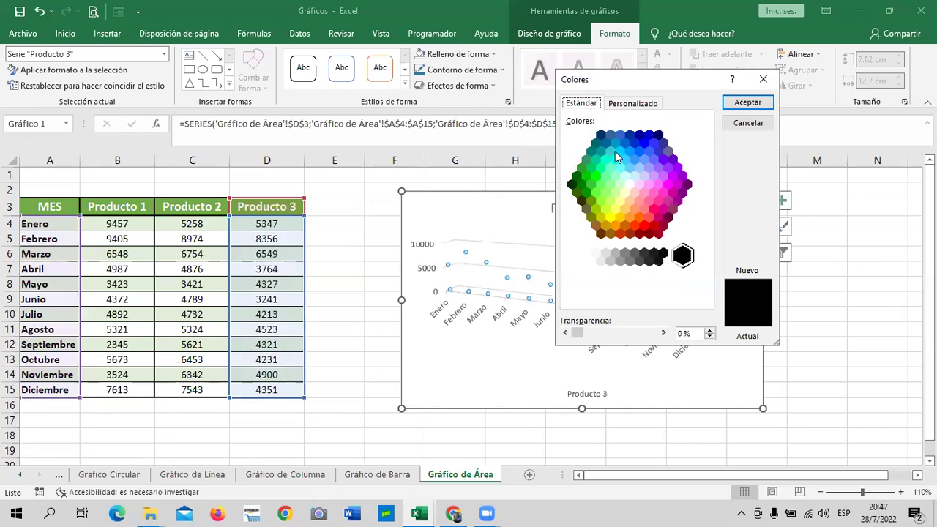
pyautogui.click(641, 145)
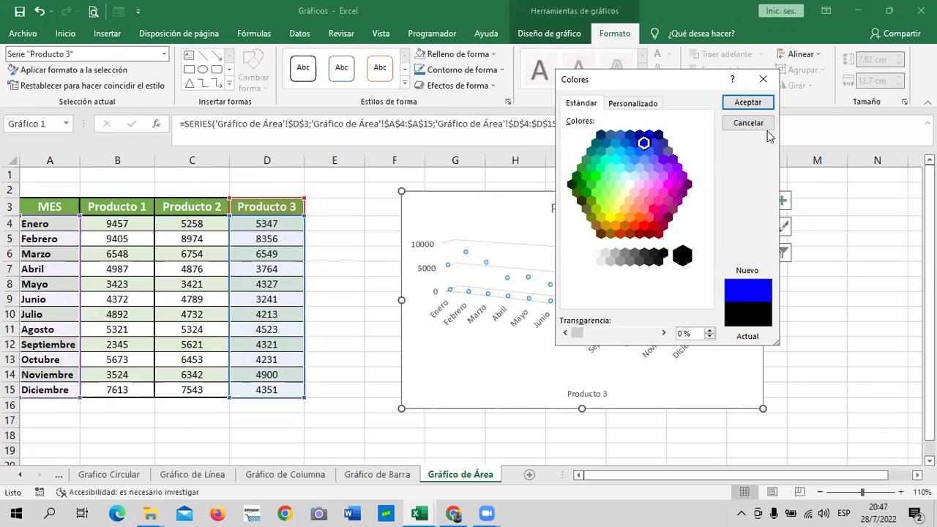
pyautogui.click(749, 102)
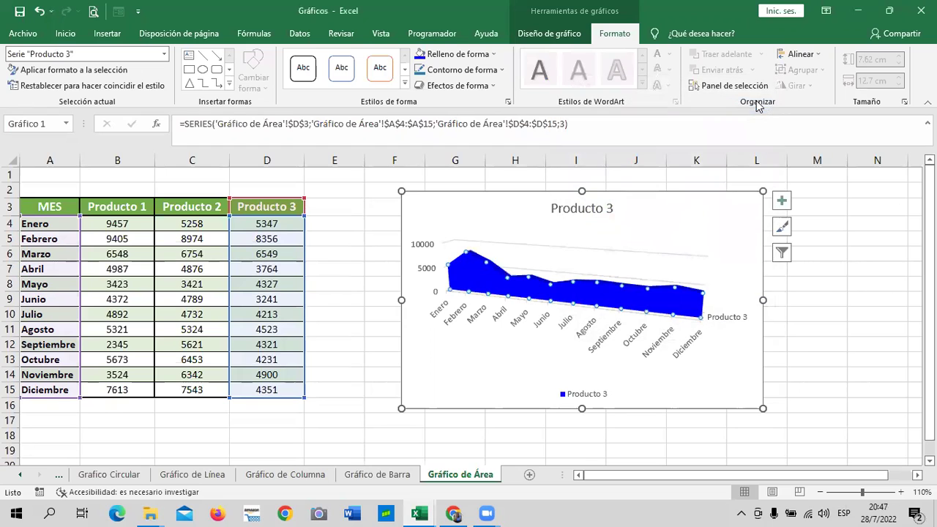
pyautogui.click(816, 313)
pyautogui.click(653, 306)
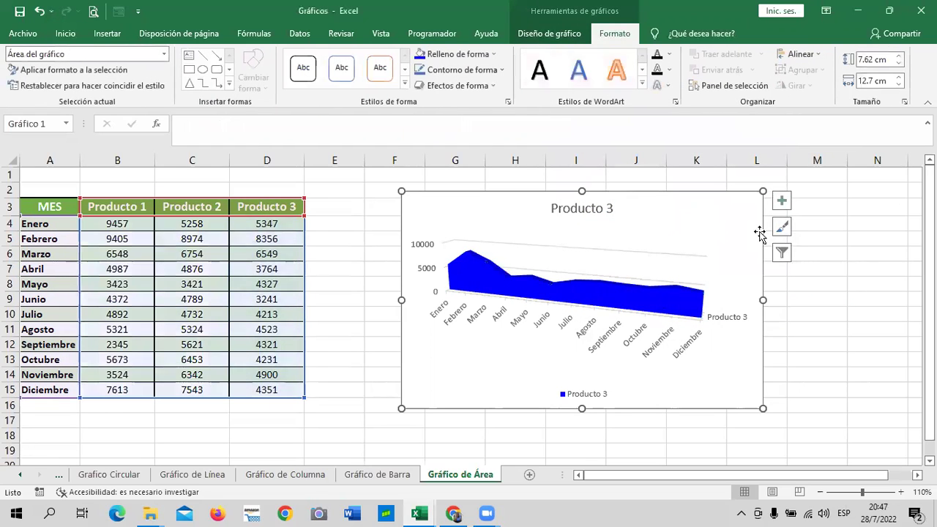
# Re-check Producto 1 and Producto 2 in the chart filter so all three series show.
pyautogui.click(780, 253)
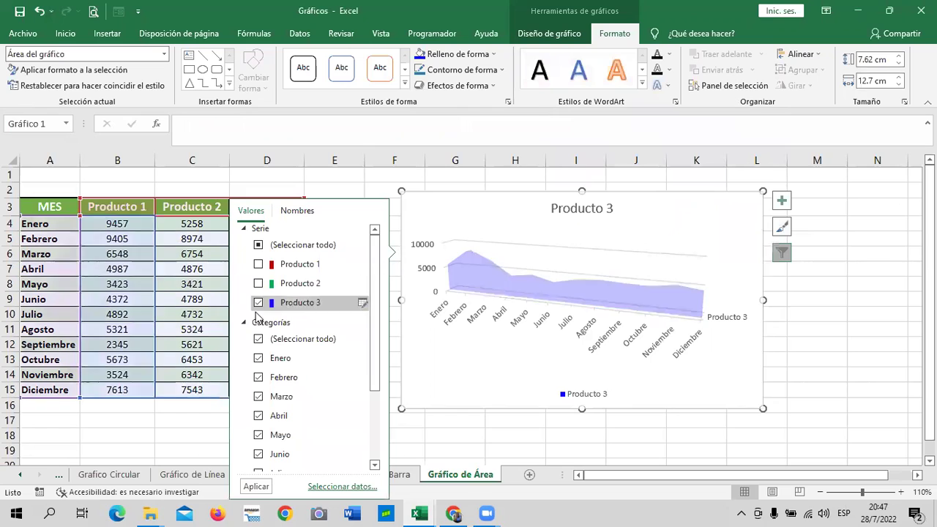
pyautogui.click(258, 264)
pyautogui.click(258, 283)
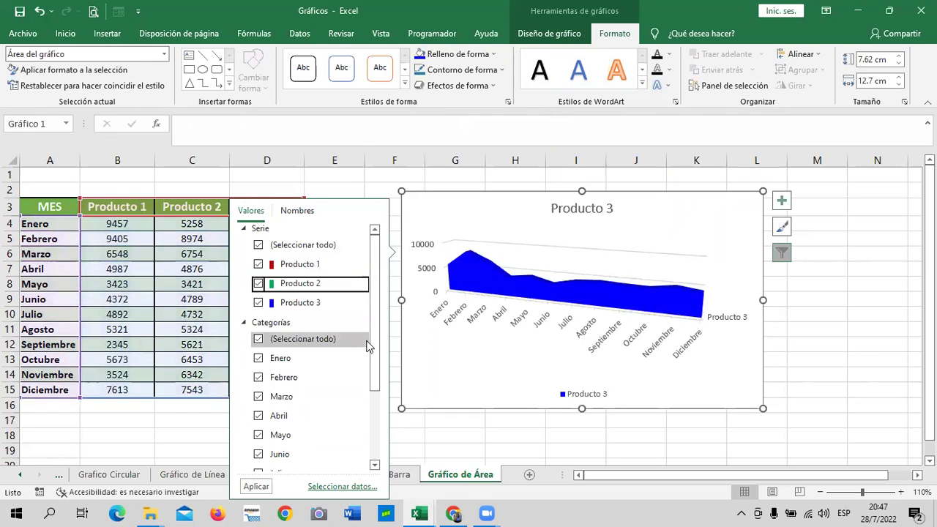
pyautogui.moveTo(373, 345); pyautogui.dragTo(373, 454)
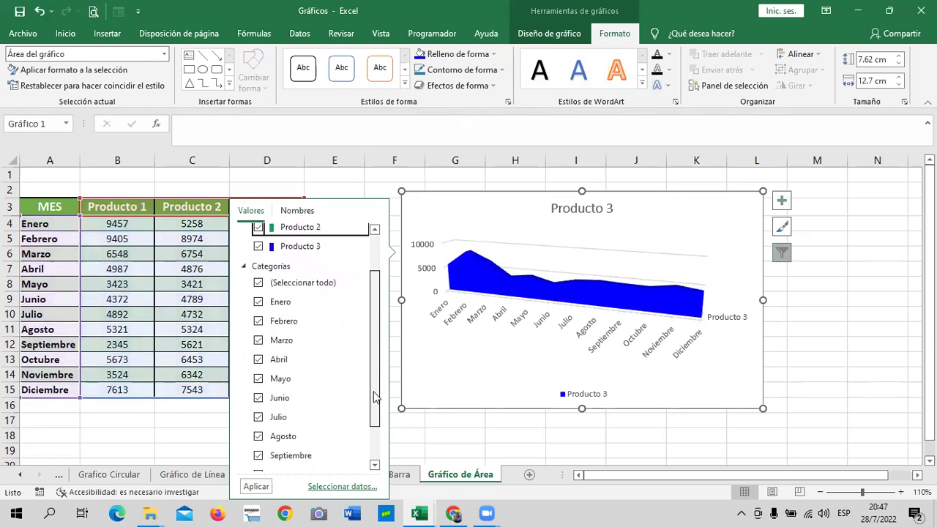
pyautogui.click(254, 486)
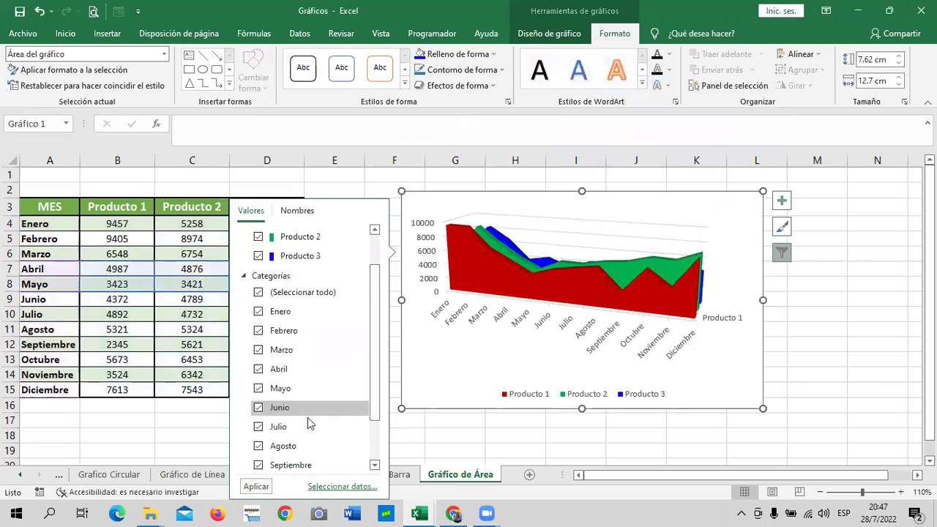
pyautogui.click(489, 445)
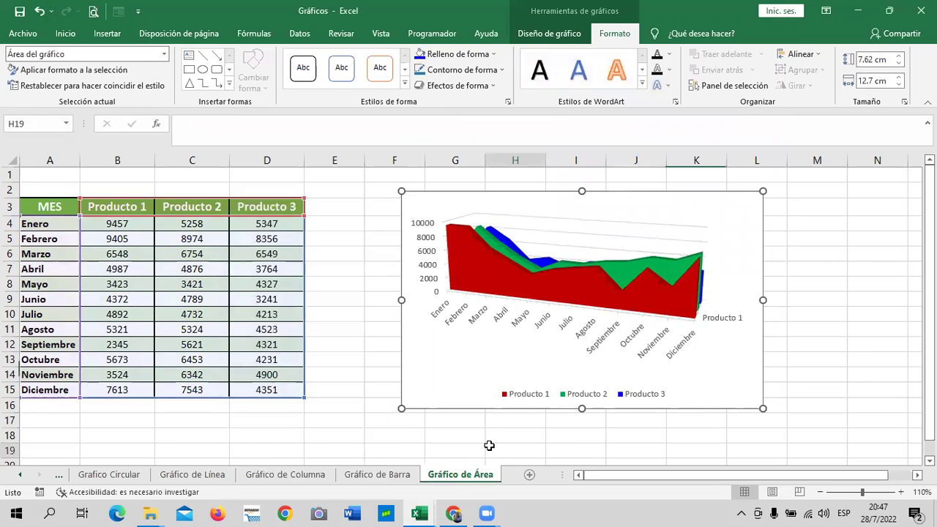
pyautogui.click(638, 224)
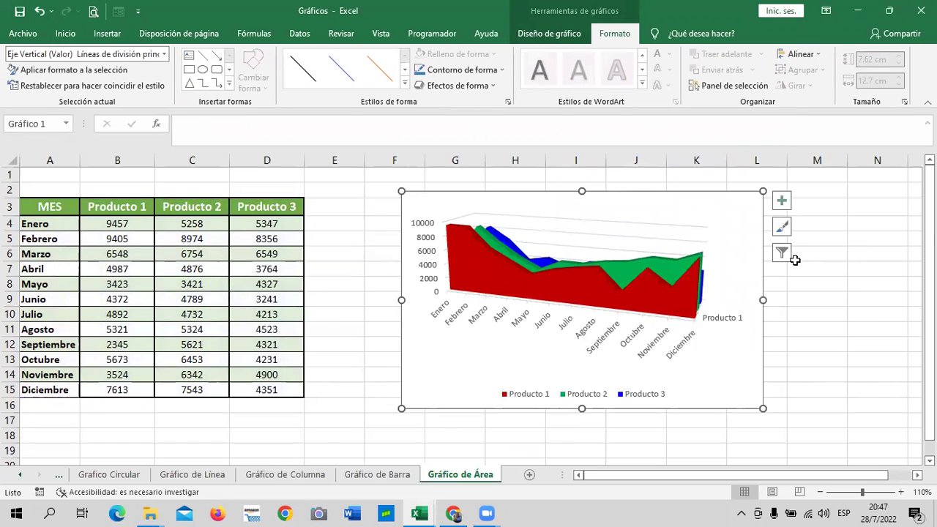
# Apply the black shape style to the chart area, then open the chart design options.
pyautogui.click(730, 185)
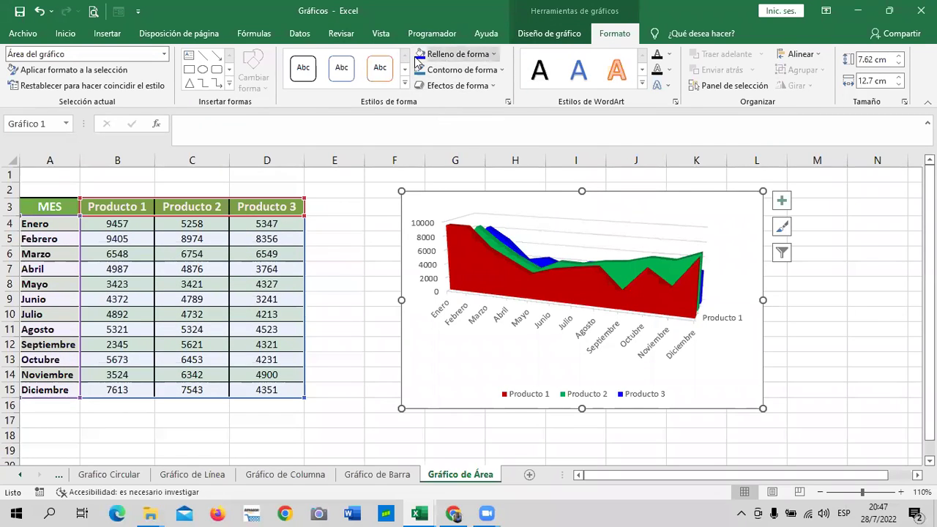
pyautogui.click(490, 55)
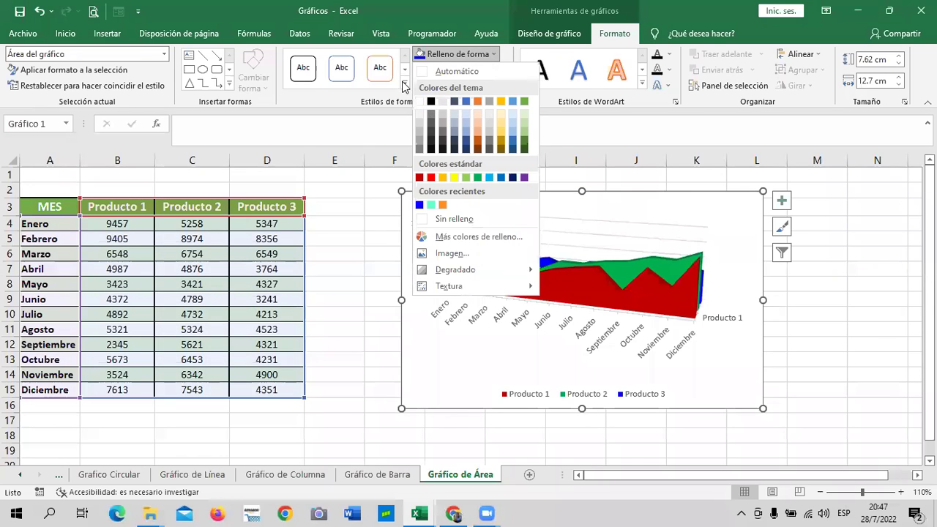
pyautogui.click(404, 83)
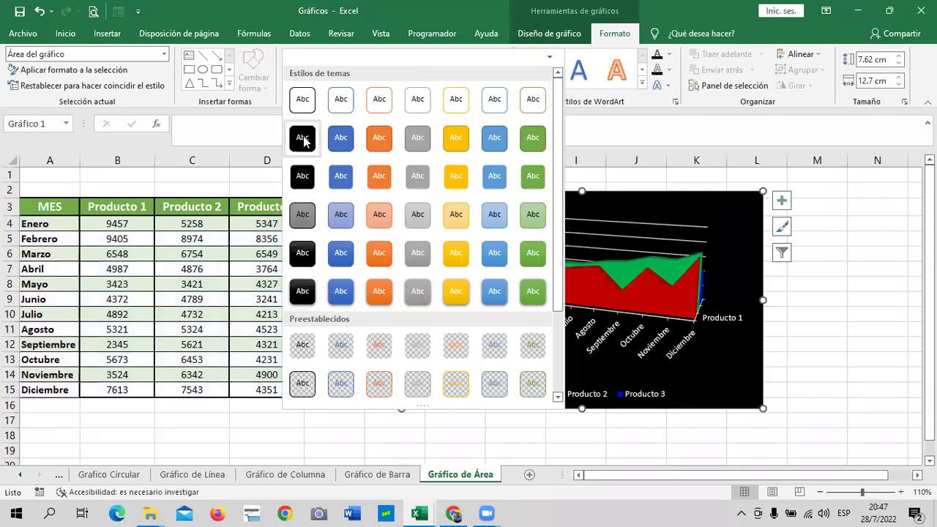
pyautogui.click(302, 289)
pyautogui.click(834, 313)
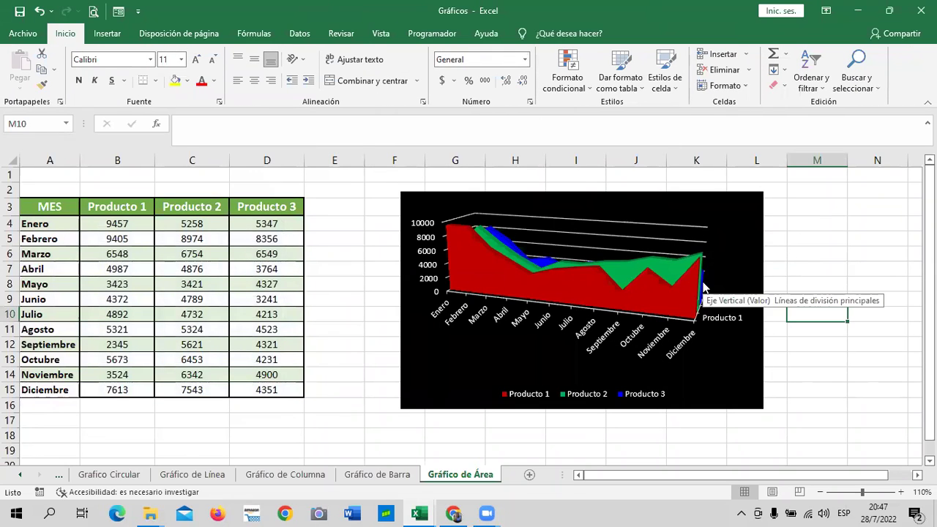
pyautogui.click(701, 202)
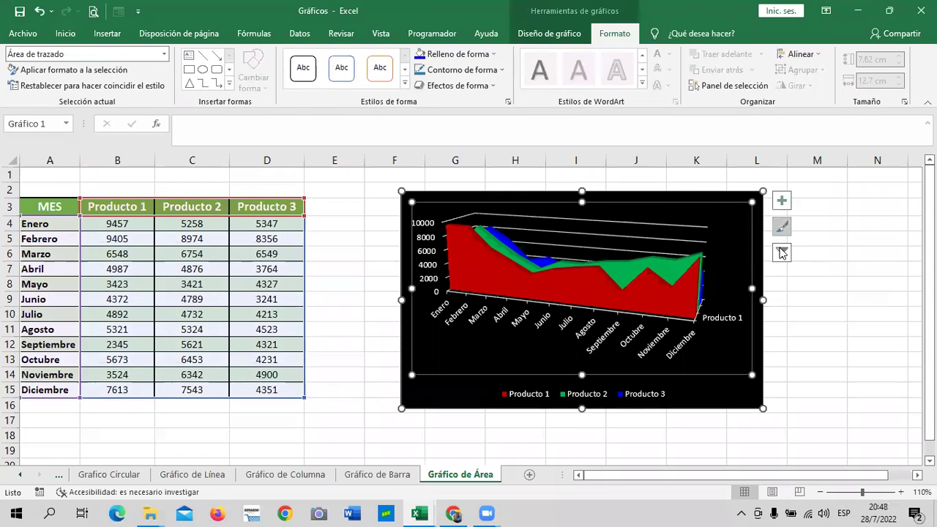
pyautogui.click(559, 34)
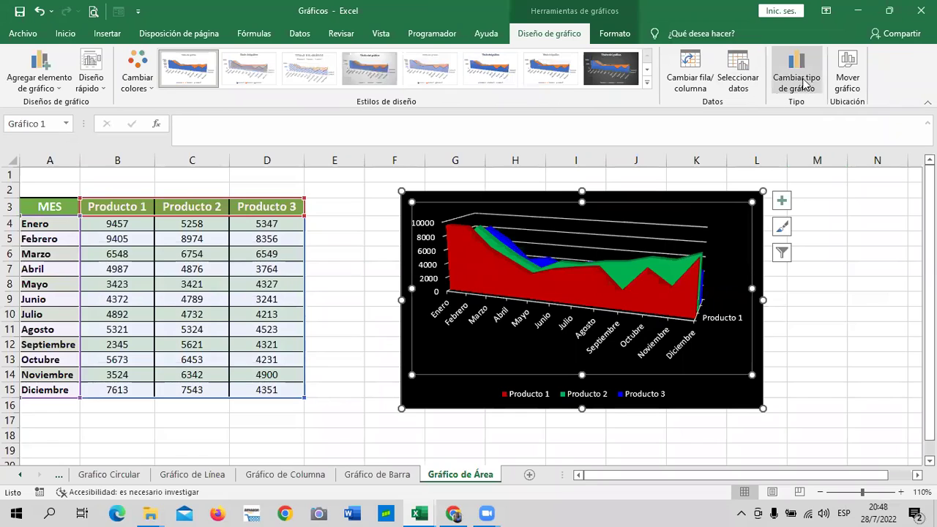
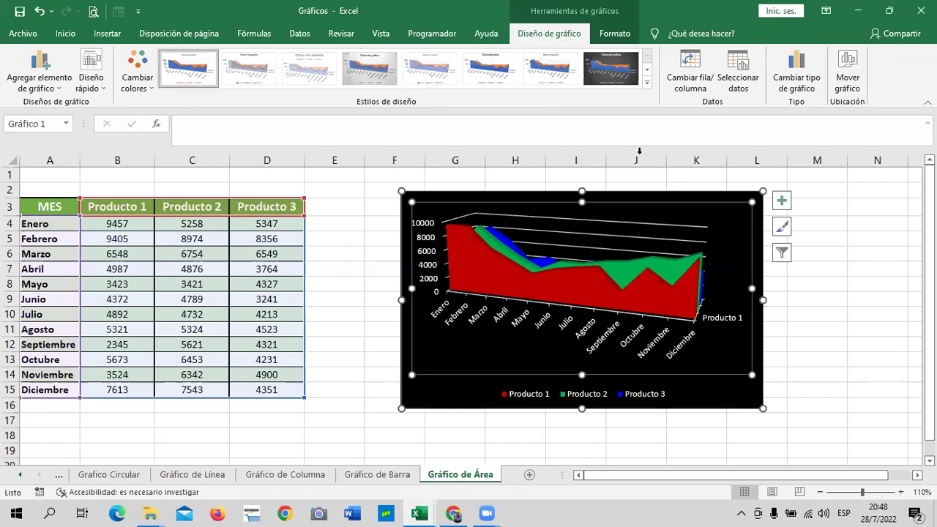
# Change the 3D area chart to a Rectángulos (treemap) chart of the twelve months.
pyautogui.click(794, 86)
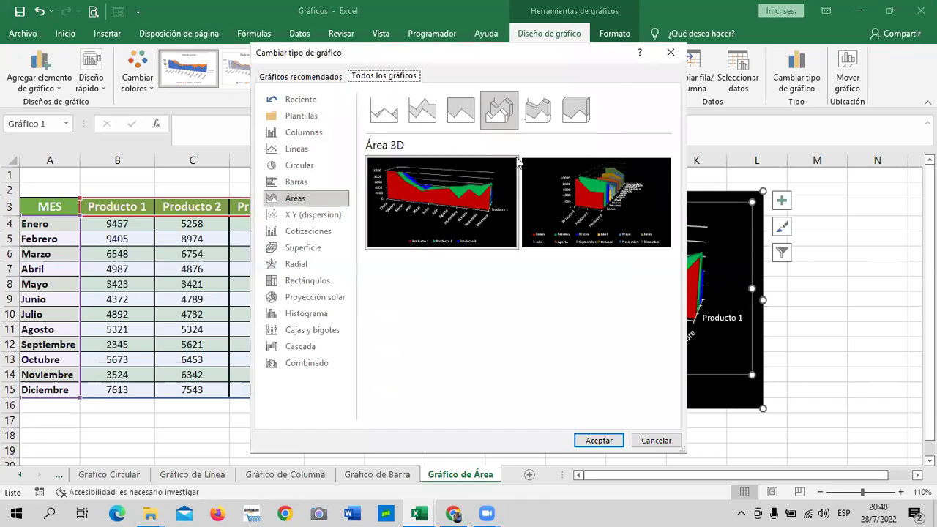
pyautogui.click(385, 110)
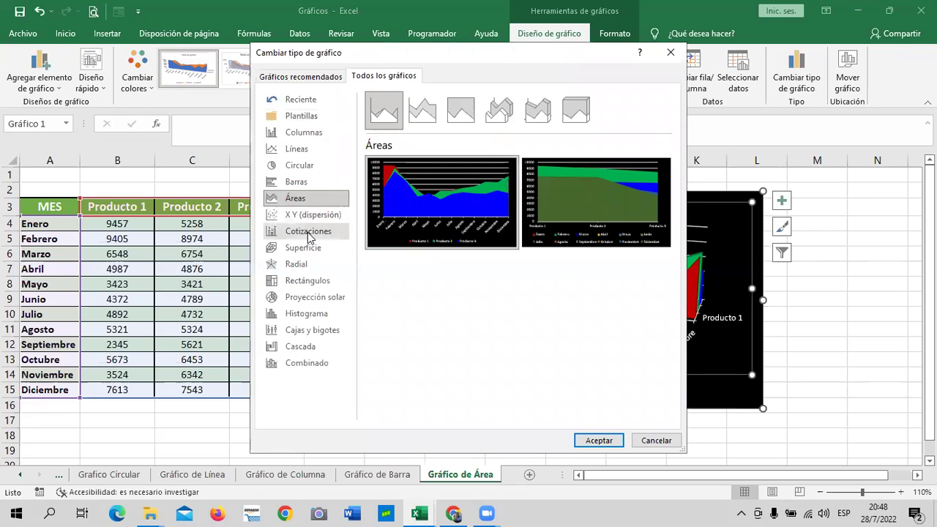
pyautogui.click(319, 286)
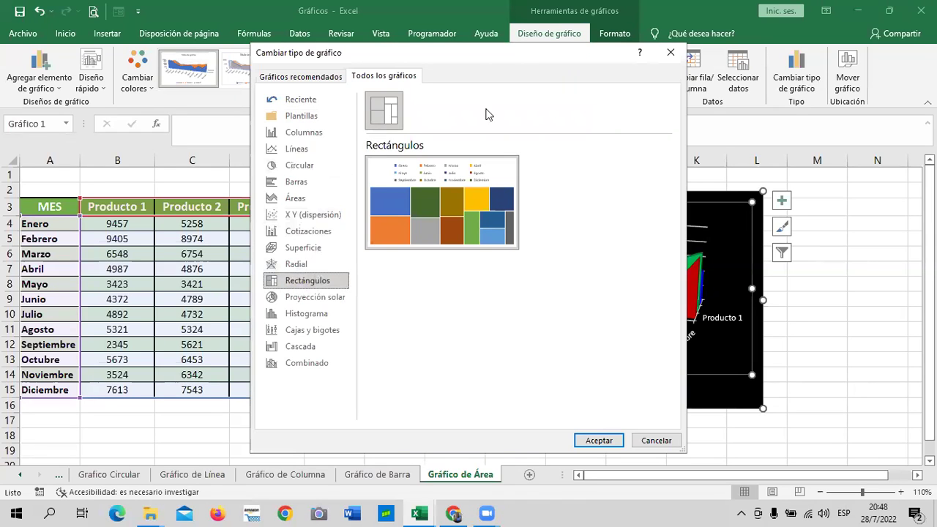
pyautogui.click(595, 440)
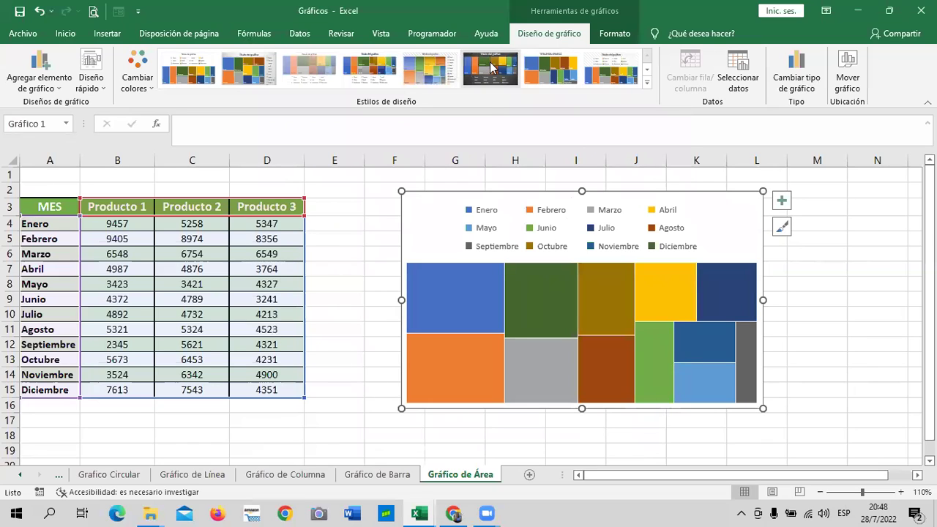
# Try a darker style on the treemap and review its chart elements and styles.
pyautogui.click(490, 67)
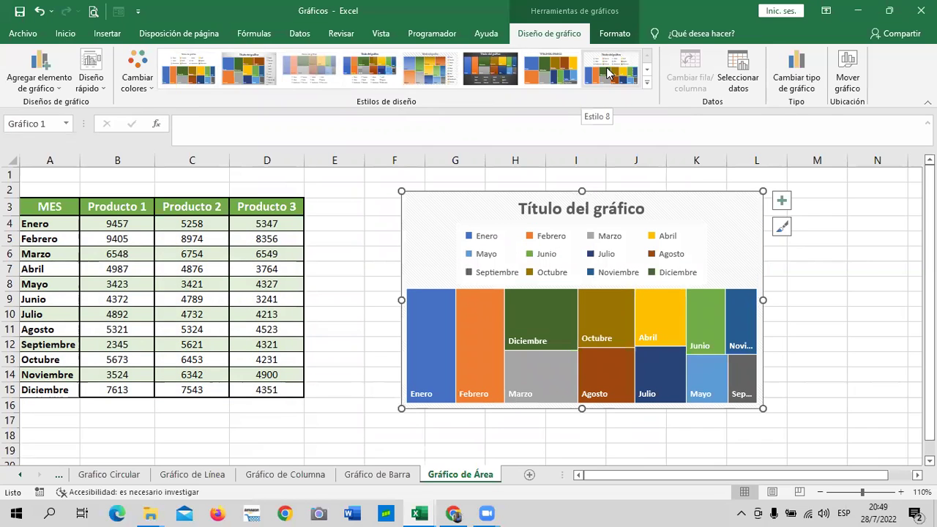
pyautogui.click(777, 192)
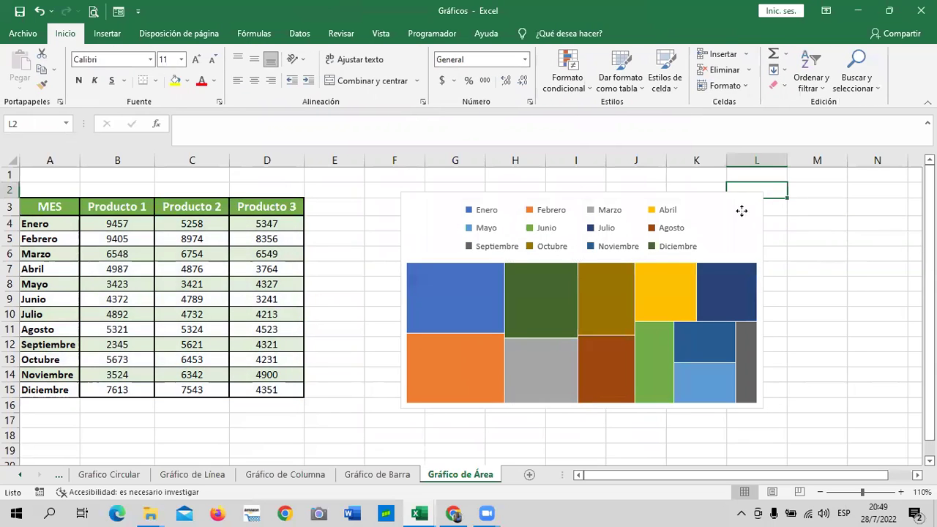
pyautogui.click(741, 210)
pyautogui.click(780, 202)
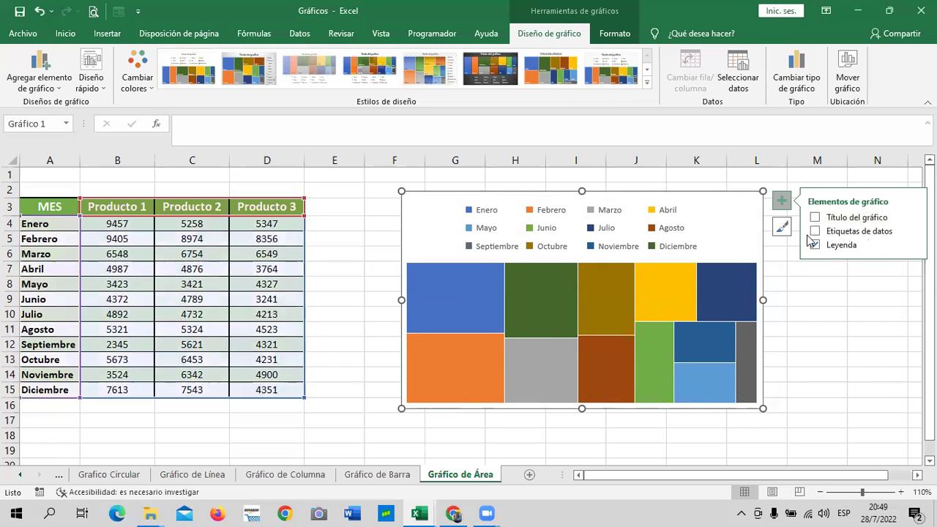
pyautogui.click(648, 85)
# Apply the Diseño rápido layout with a 'Título del gráfico' title and legend on top.
pyautogui.click(104, 94)
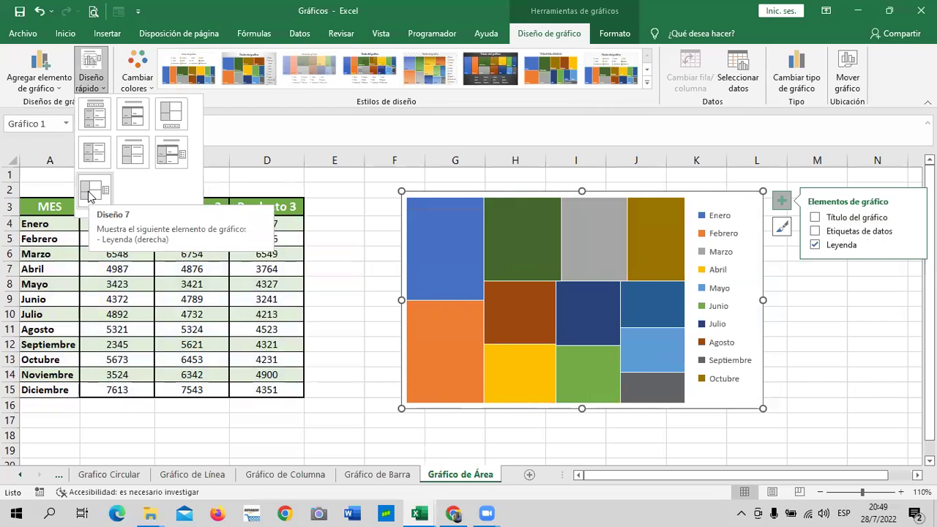
pyautogui.click(108, 112)
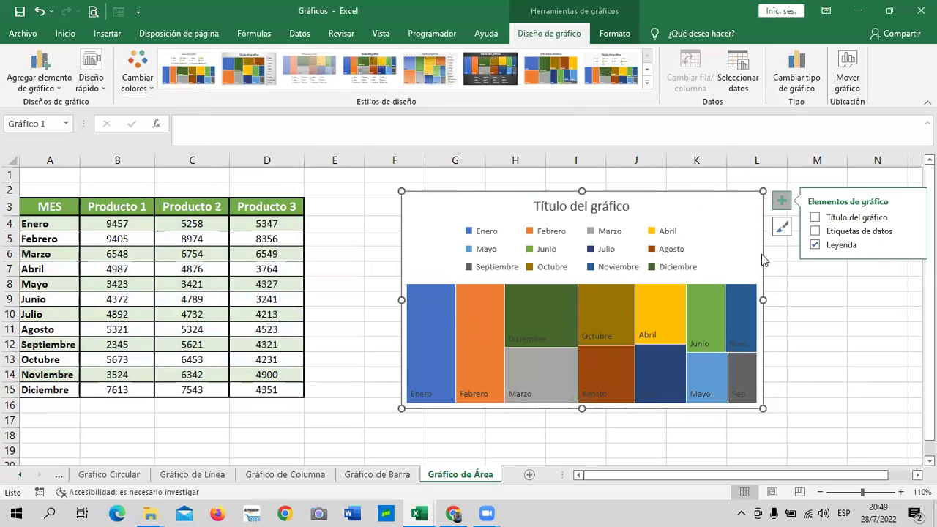
pyautogui.moveTo(647, 322)
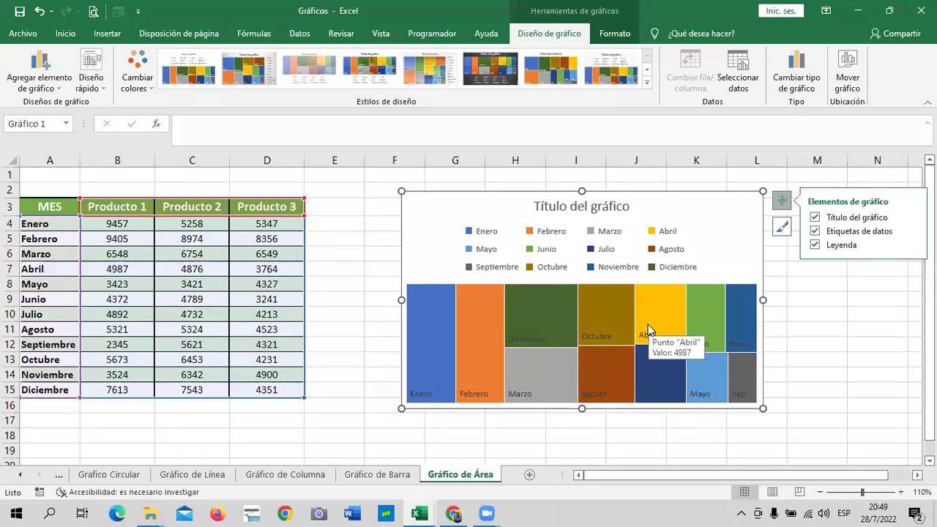
pyautogui.moveTo(724, 298)
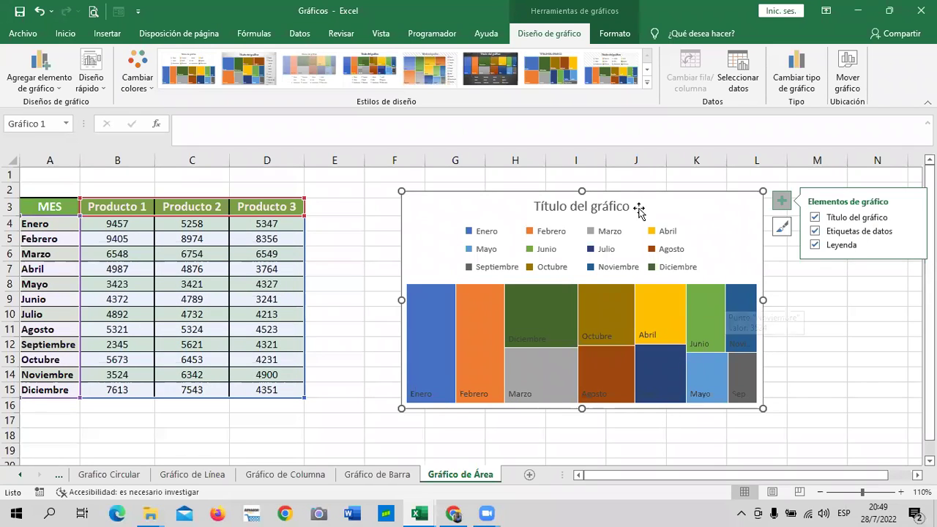
# Convert the treemap to a Cascada chart after previewing Proyección solar and Cajas y bigotes.
pyautogui.click(790, 84)
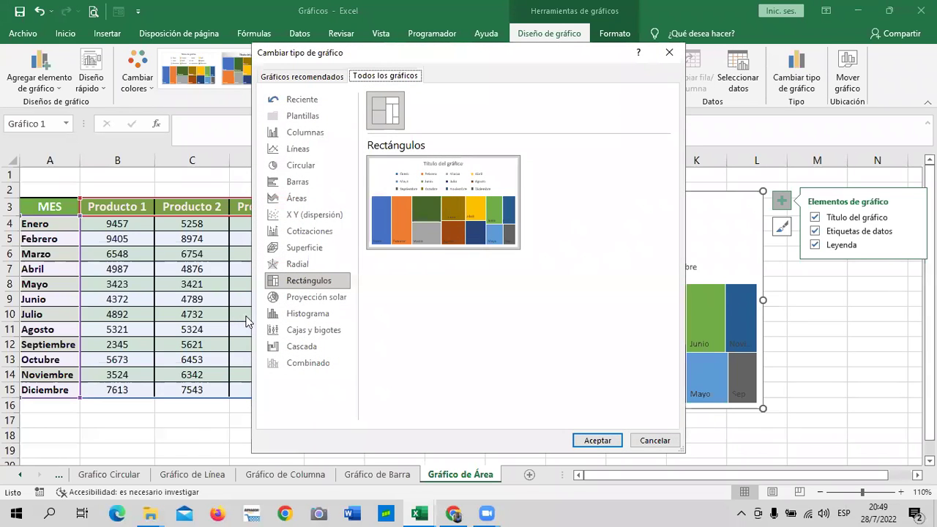
pyautogui.click(322, 301)
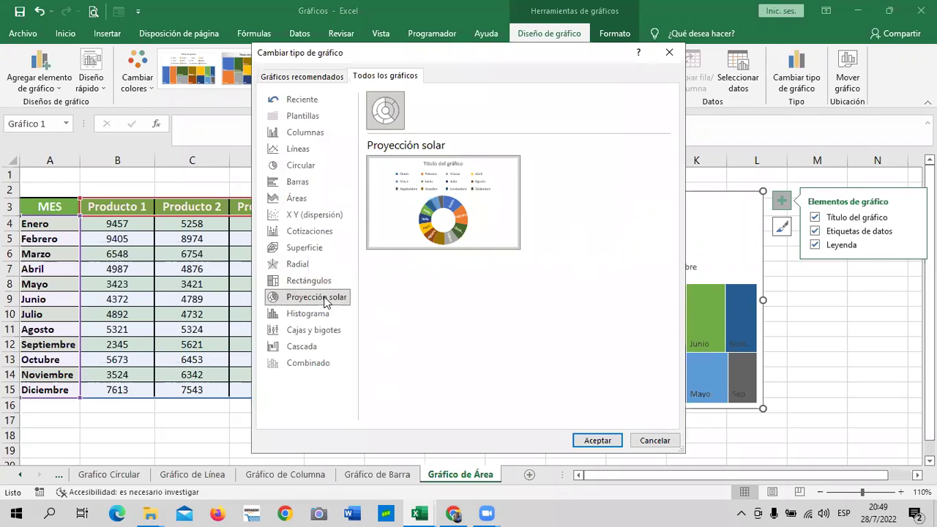
pyautogui.click(325, 333)
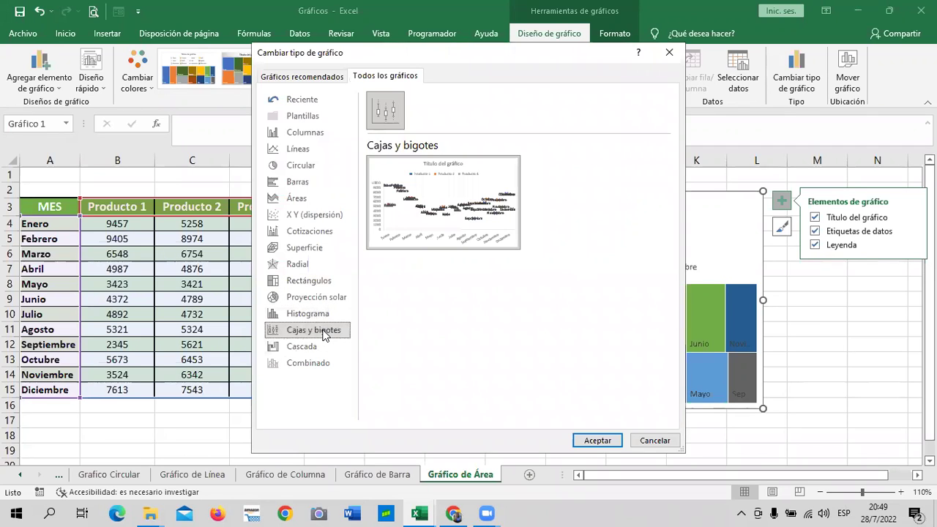
pyautogui.click(313, 347)
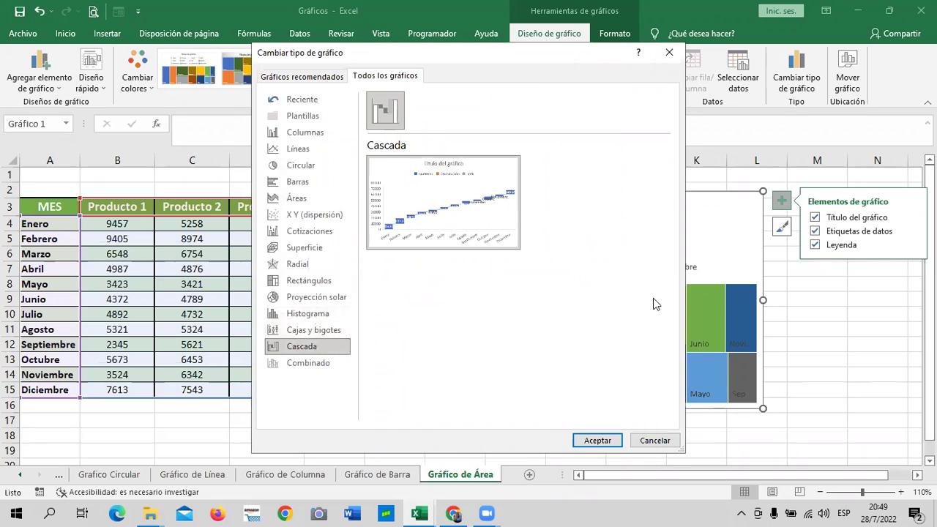
pyautogui.click(594, 440)
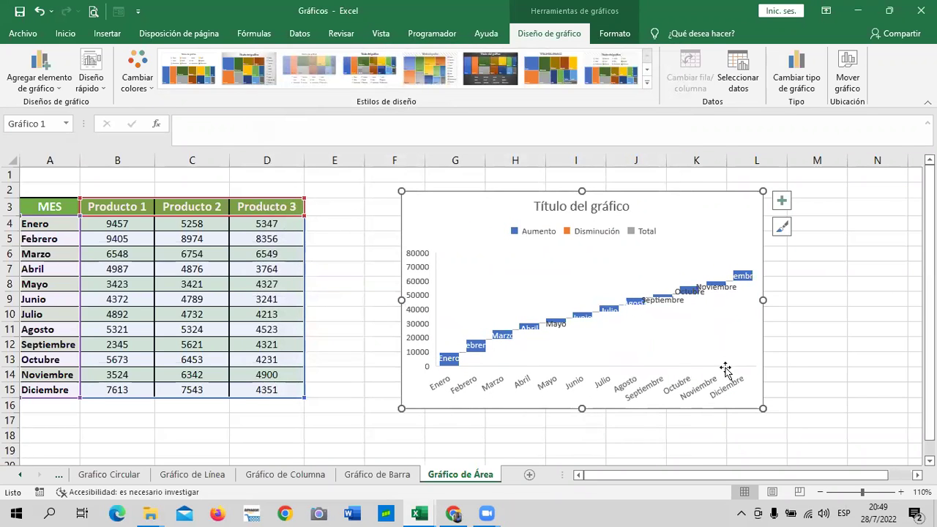
# Turn on Etiquetas de datos, Líneas de cuadrícula and Títulos del eje for the waterfall chart.
pyautogui.click(816, 346)
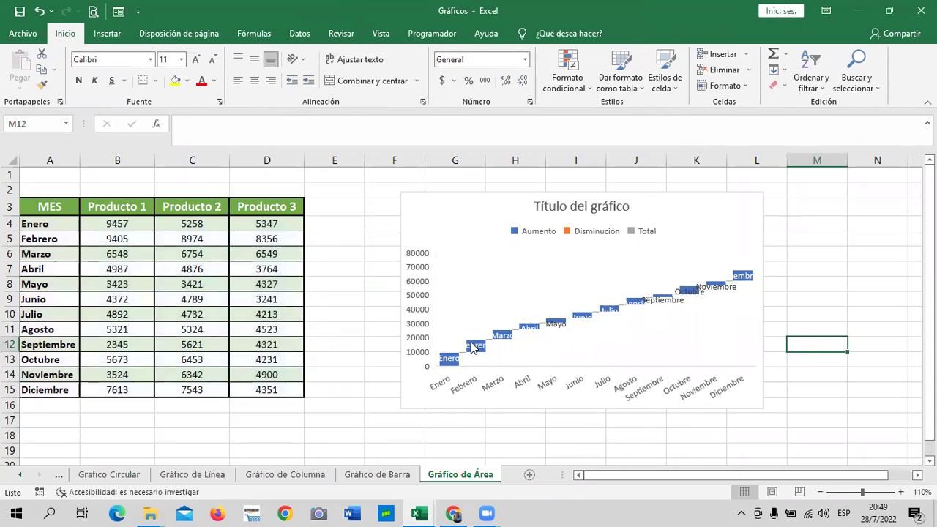
pyautogui.click(456, 368)
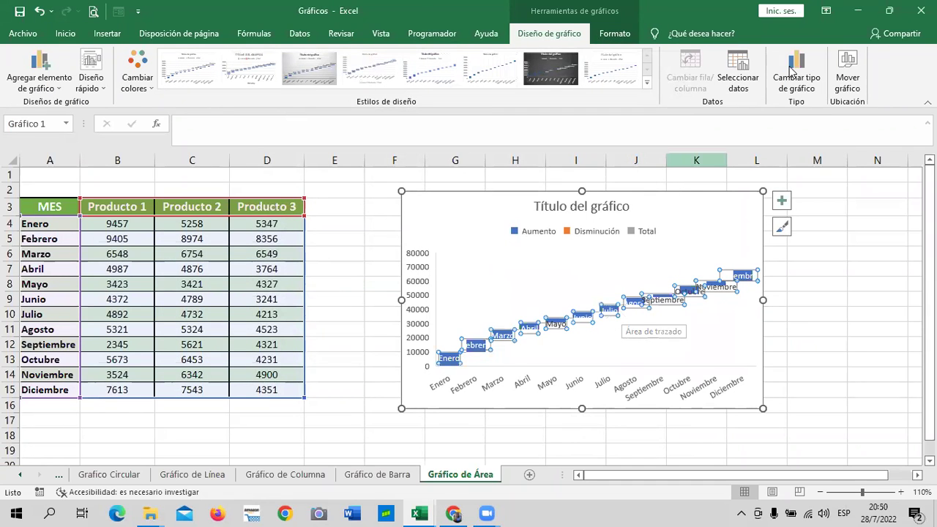
pyautogui.click(781, 201)
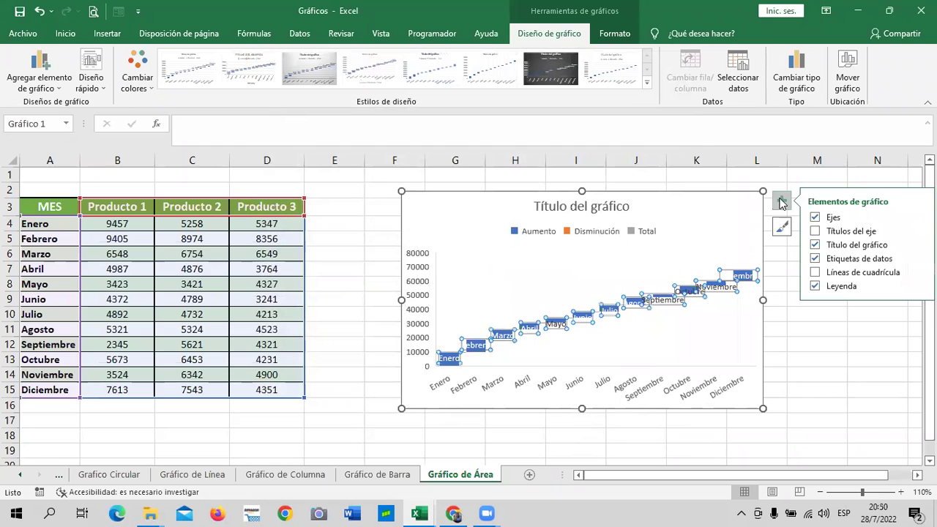
pyautogui.click(815, 232)
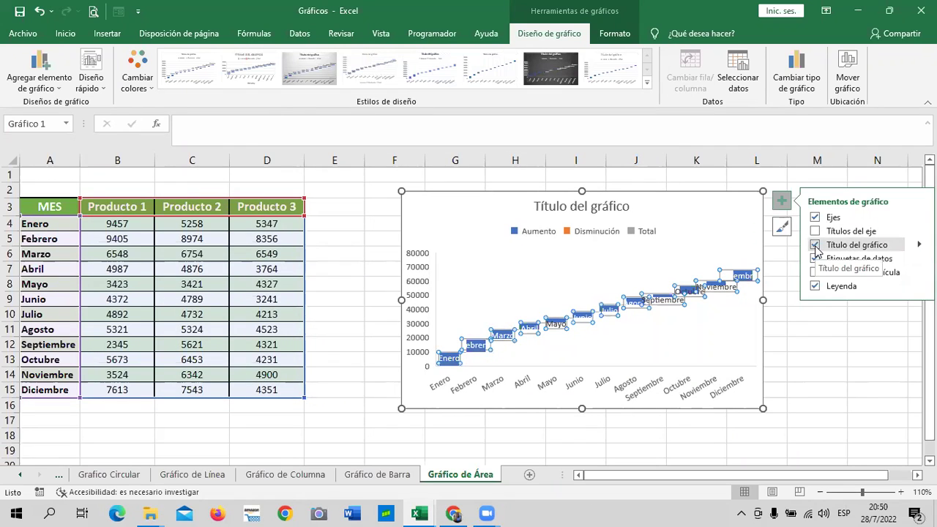
pyautogui.click(815, 259)
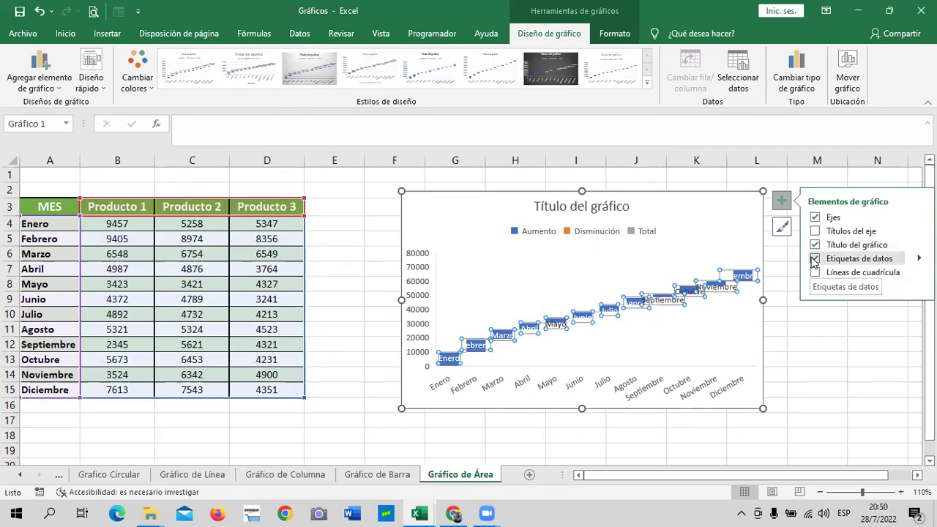
pyautogui.click(815, 260)
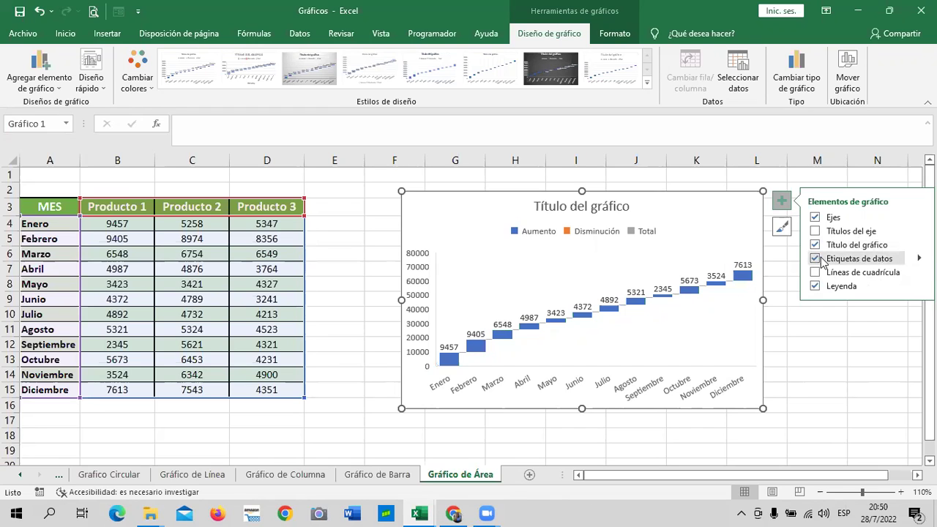
pyautogui.click(816, 273)
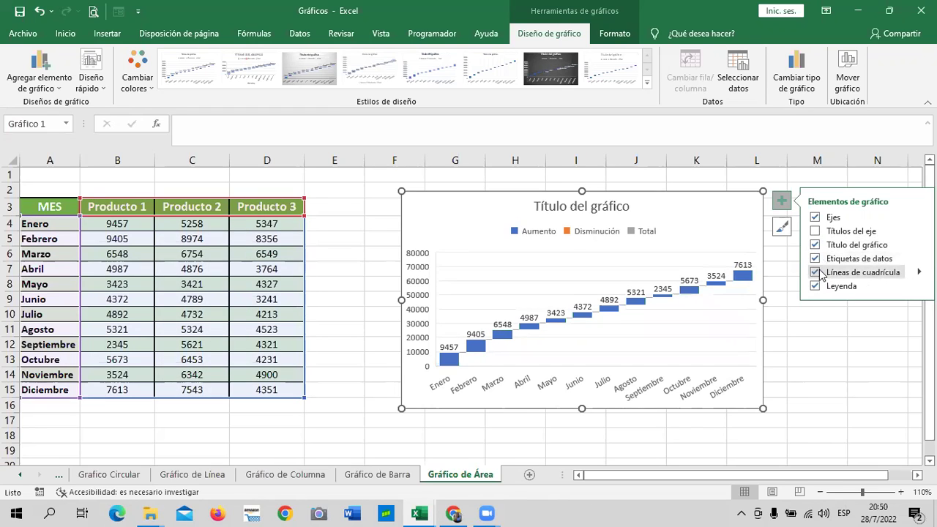
pyautogui.click(819, 232)
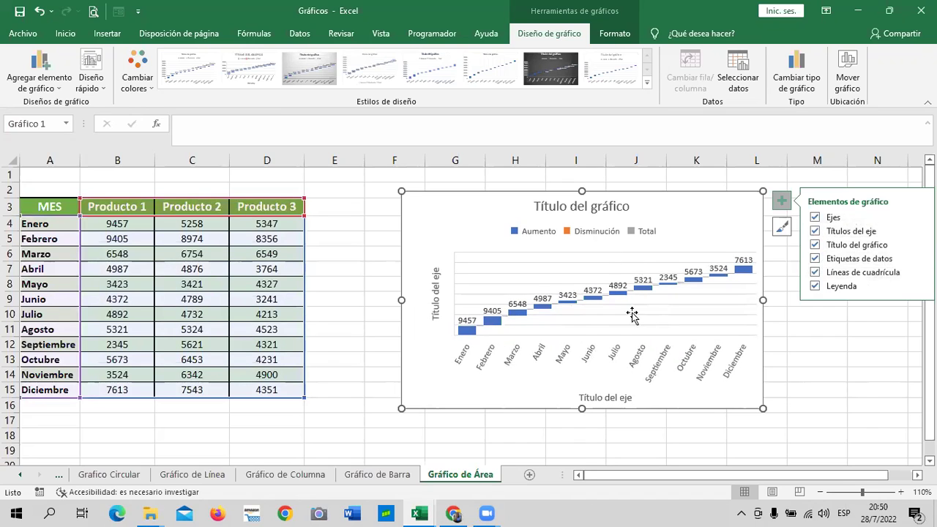
pyautogui.click(491, 318)
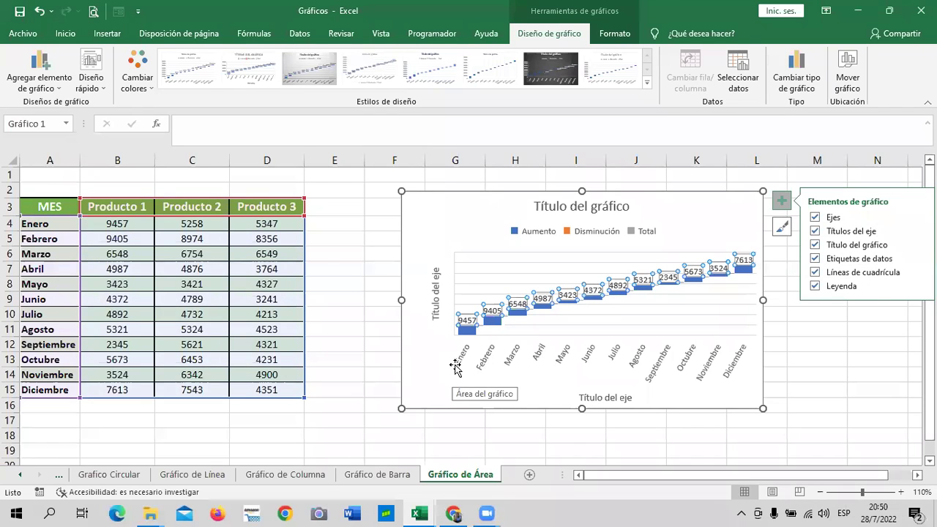
pyautogui.click(127, 222)
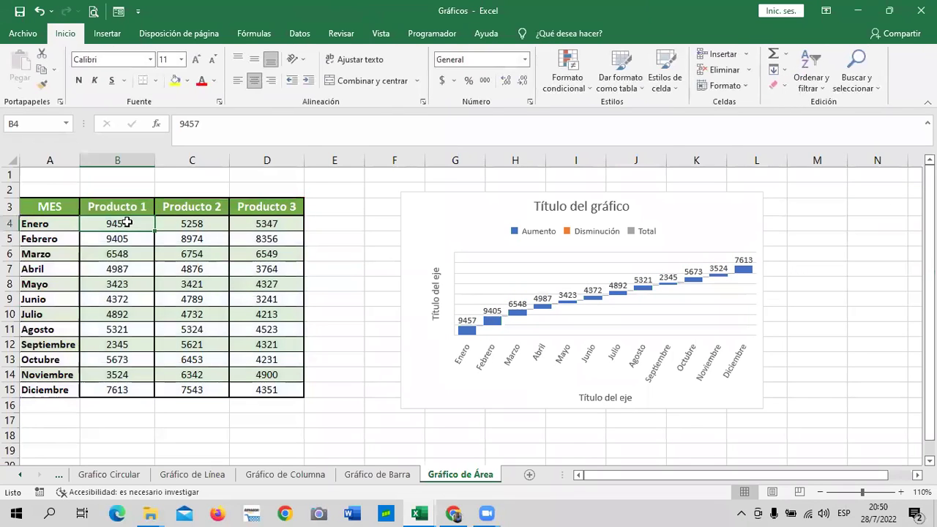
pyautogui.click(466, 379)
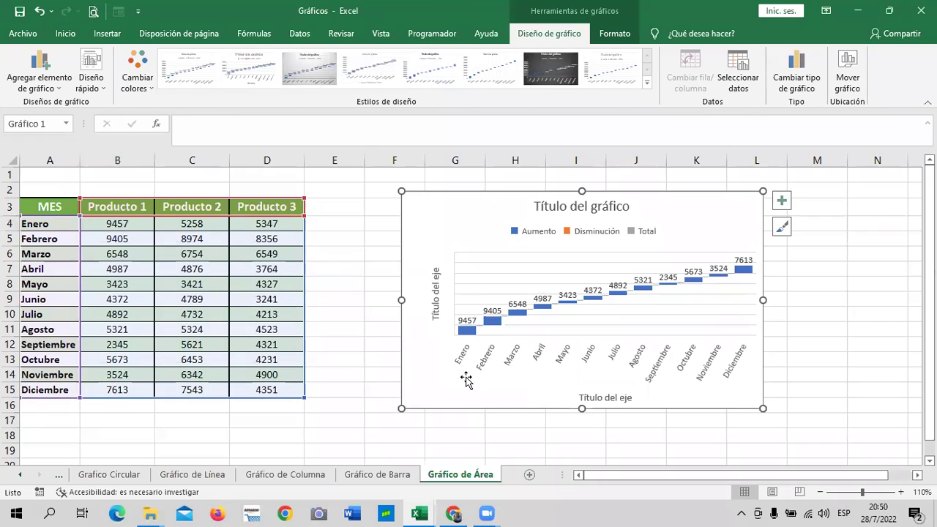
pyautogui.click(487, 357)
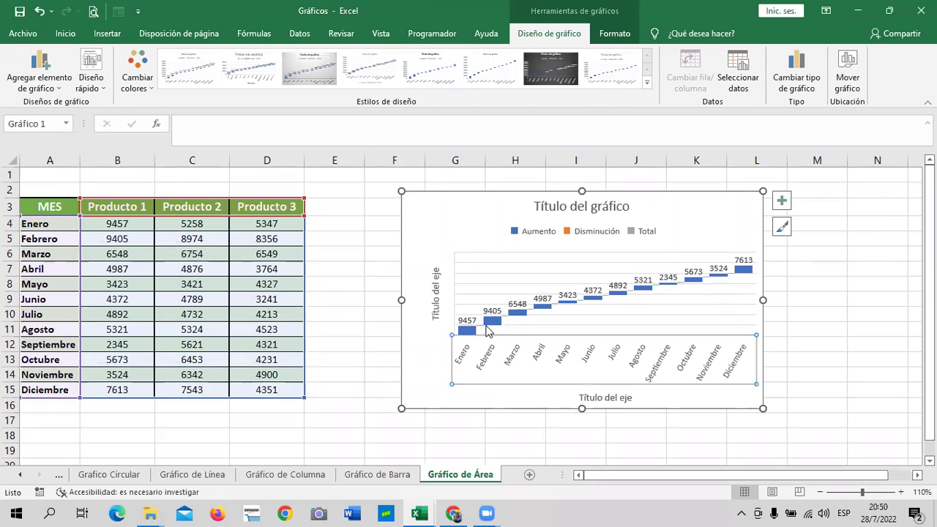
pyautogui.click(489, 323)
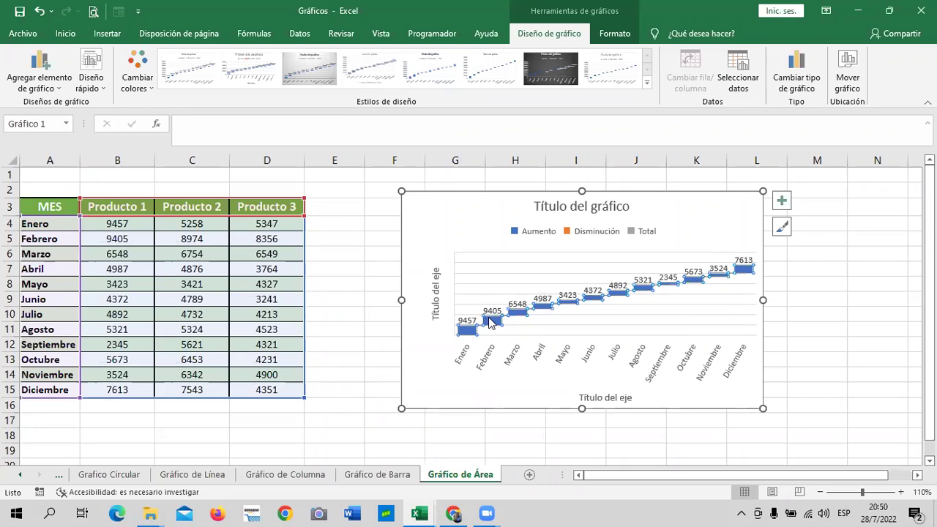
pyautogui.moveTo(489, 322)
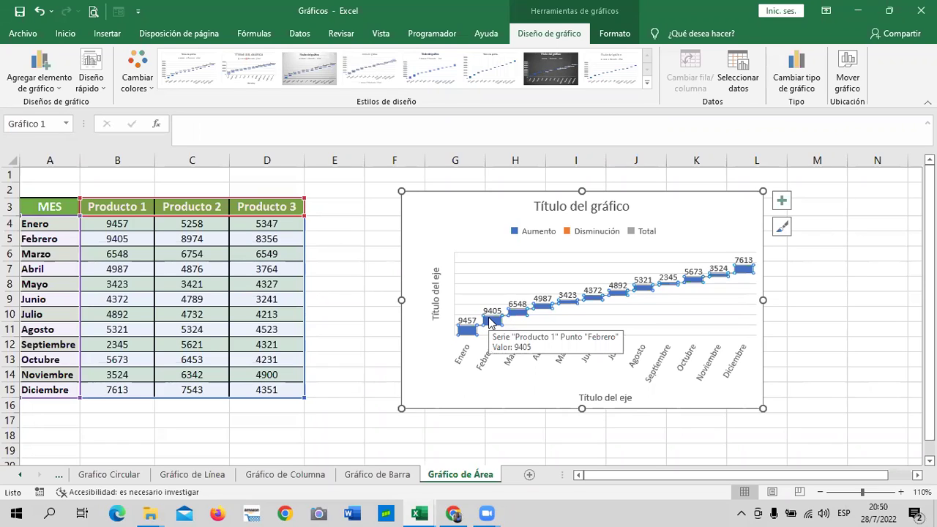
pyautogui.click(781, 228)
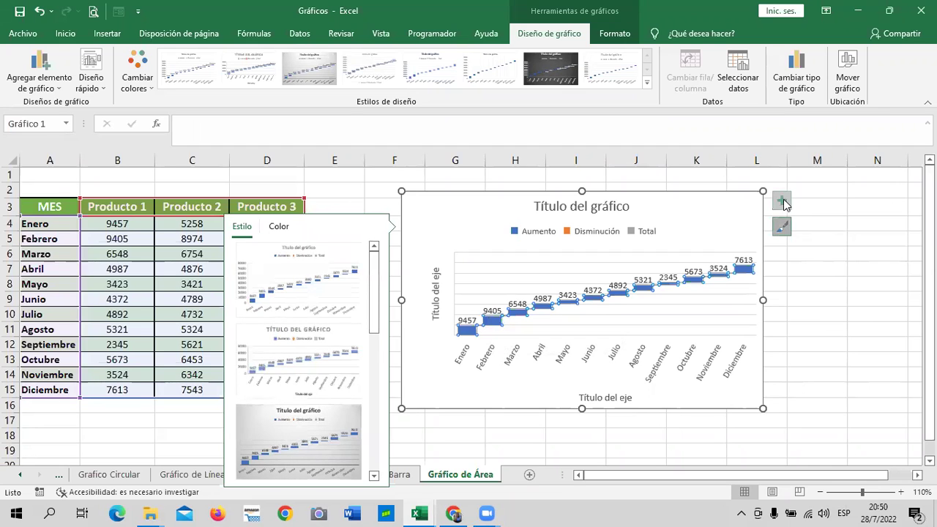
pyautogui.click(782, 200)
pyautogui.click(814, 299)
pyautogui.click(717, 215)
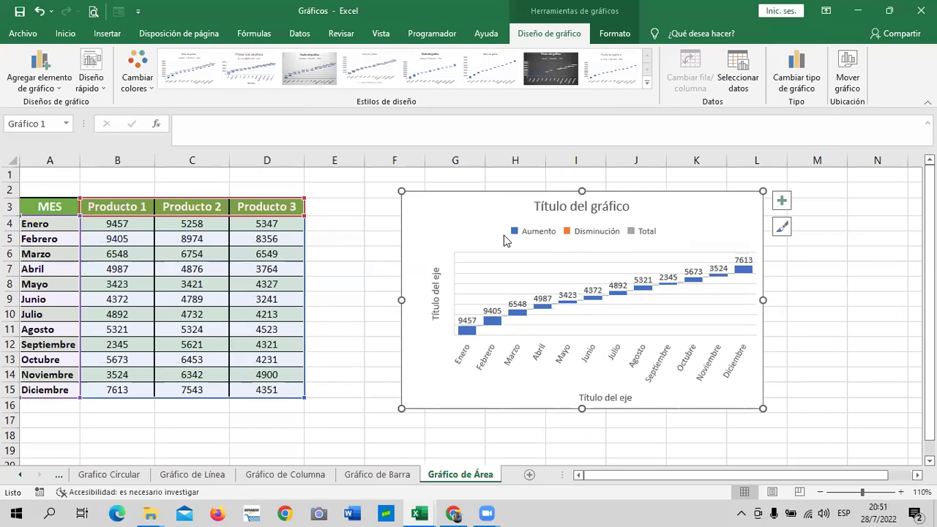
pyautogui.click(575, 234)
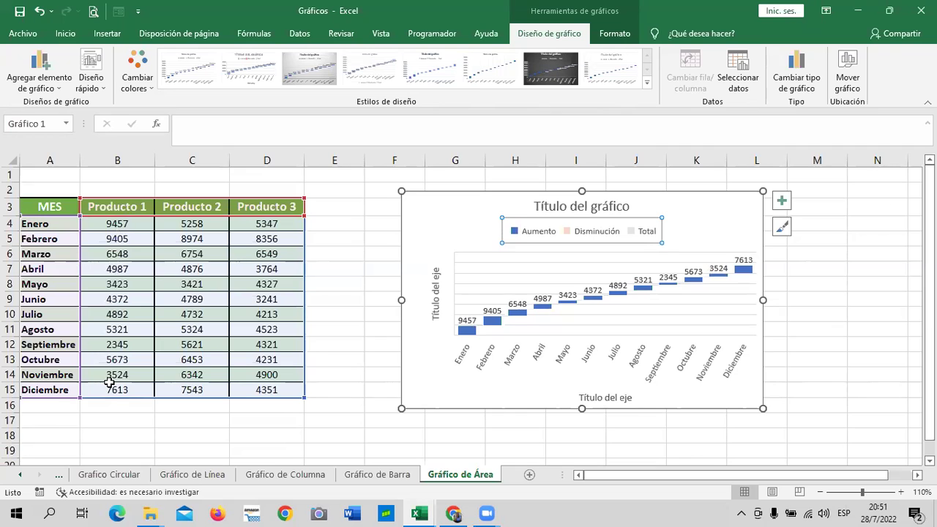
pyautogui.press('Escape')
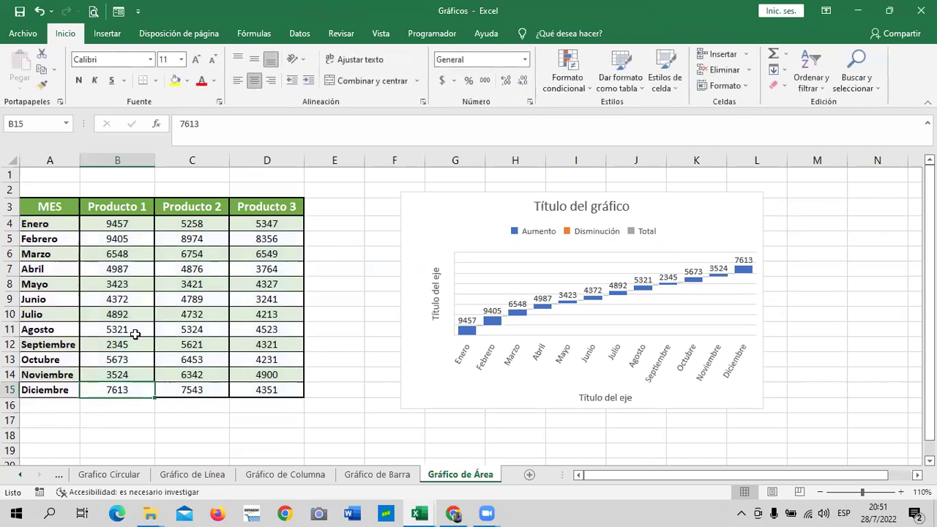
pyautogui.click(121, 372)
pyautogui.click(117, 344)
pyautogui.click(116, 269)
pyautogui.click(117, 227)
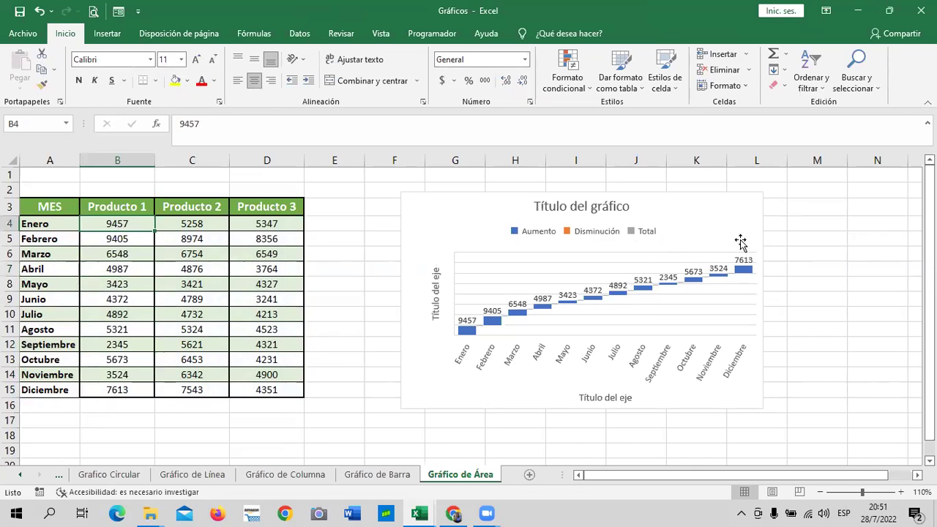
# Point out table values and select the Mayo and Junio figures of Producto 1.
pyautogui.click(199, 223)
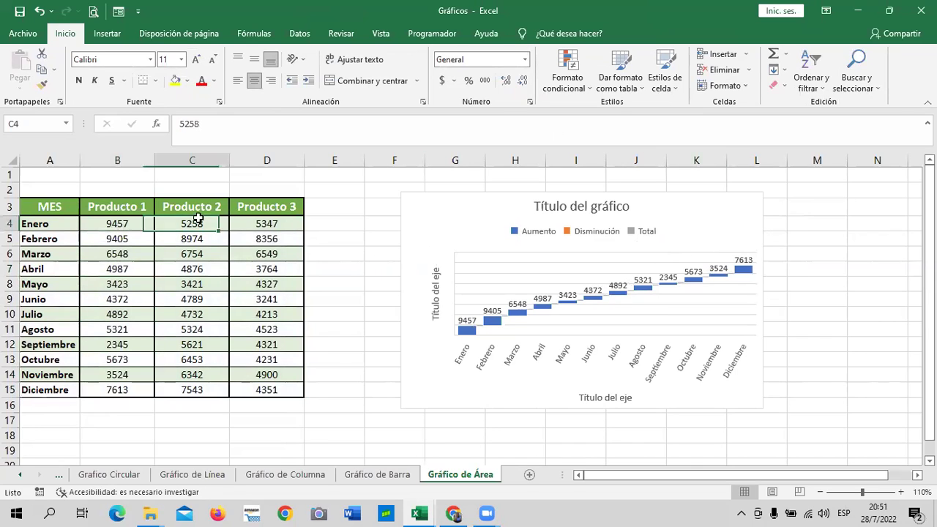
pyautogui.click(264, 222)
pyautogui.click(268, 315)
pyautogui.click(190, 330)
pyautogui.click(246, 362)
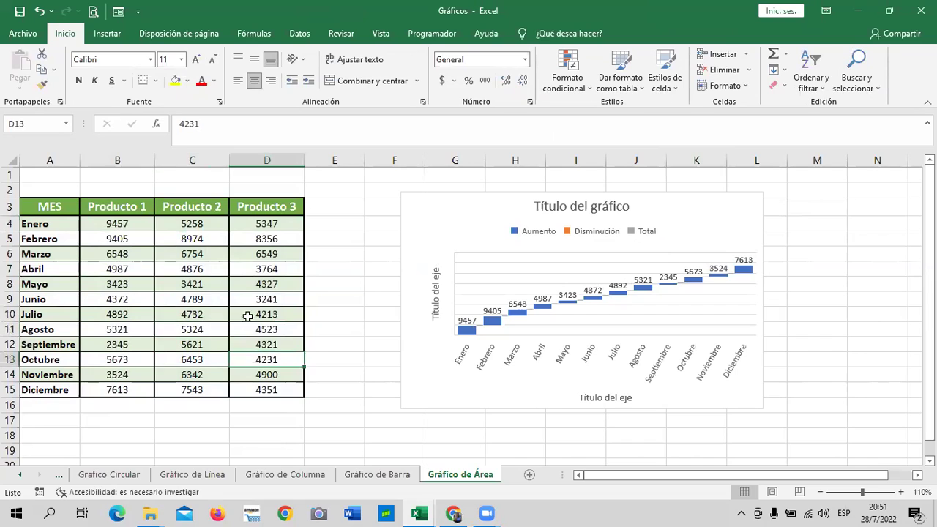
pyautogui.click(120, 223)
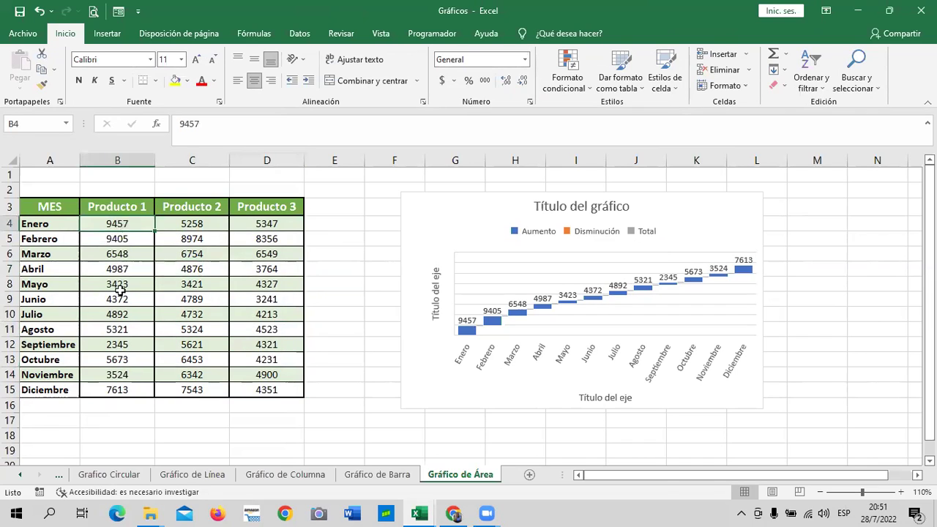
pyautogui.moveTo(120, 291); pyautogui.dragTo(119, 300)
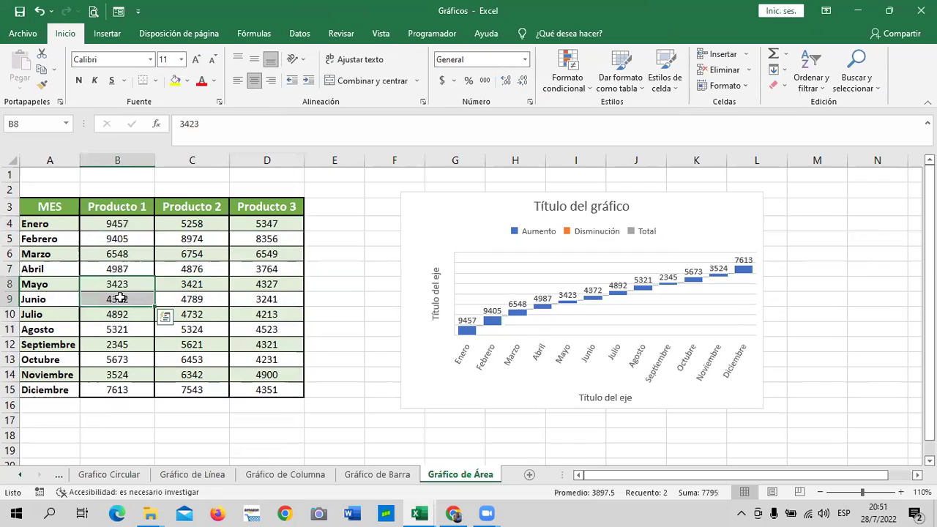
# Open the Quick Layout gallery for the waterfall chart from Chart Design.
pyautogui.click(697, 218)
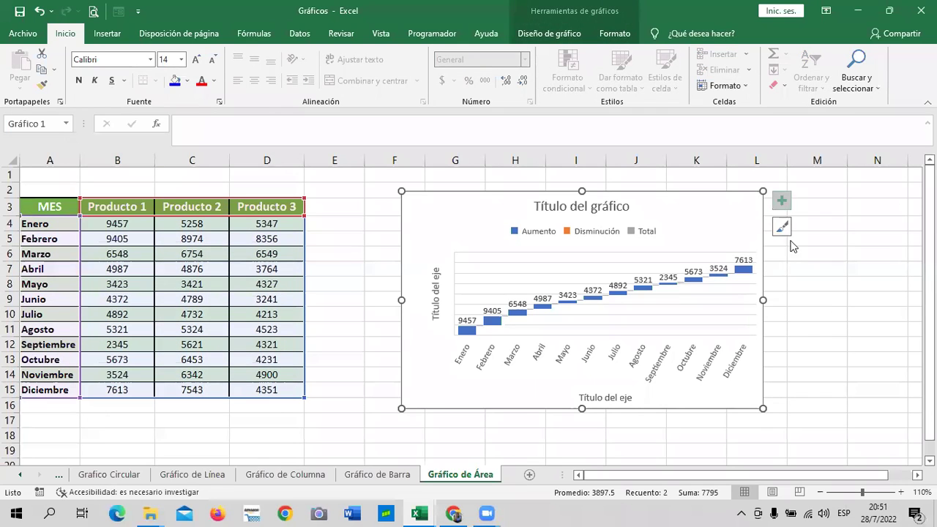
pyautogui.click(614, 33)
pyautogui.click(554, 42)
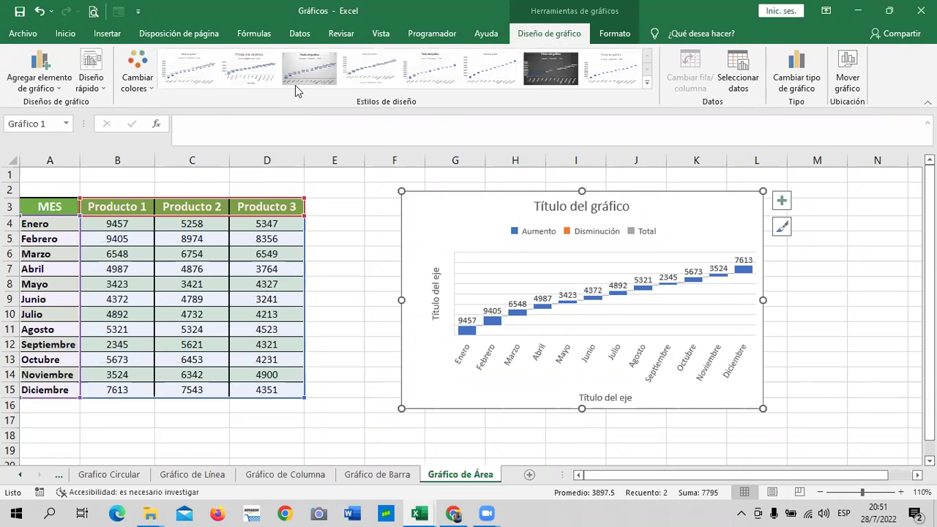
pyautogui.click(103, 84)
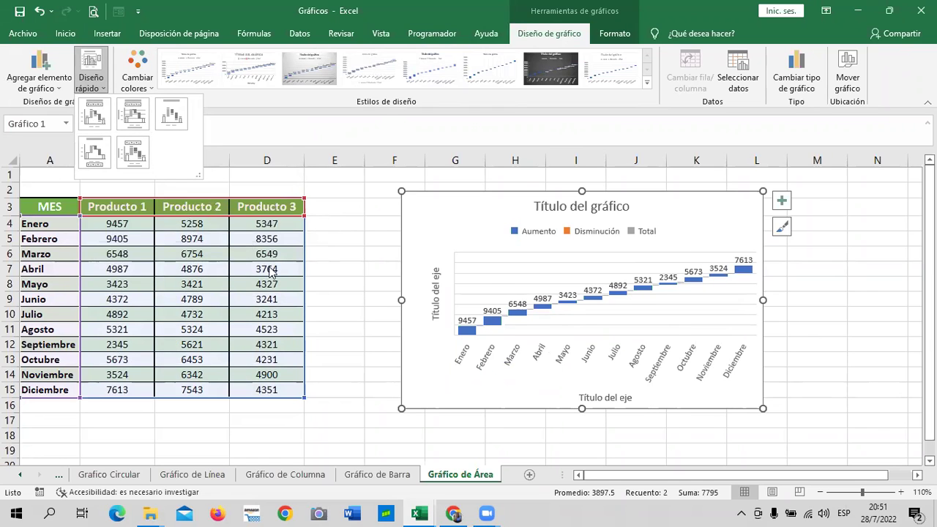
# Change the waterfall back to an area chart plotting Producto 1, 2 and 3 by month.
pyautogui.click(798, 82)
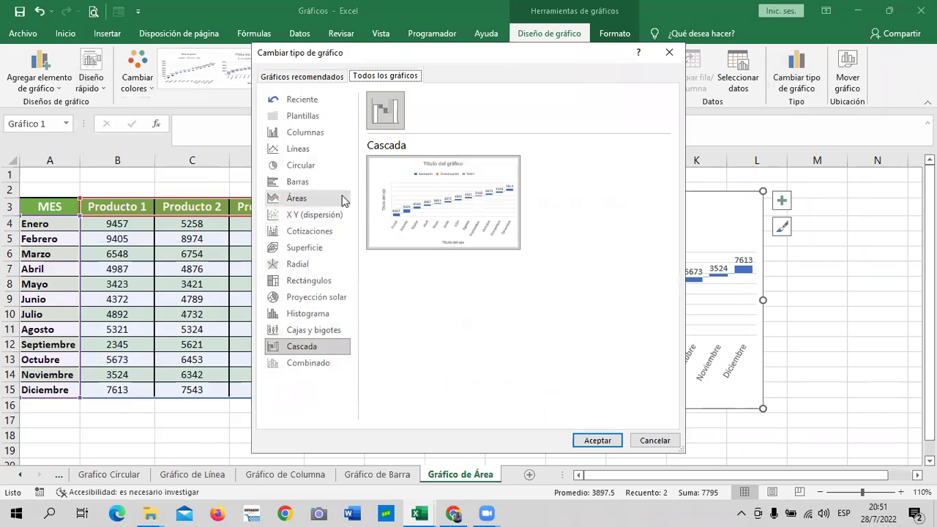
pyautogui.click(314, 330)
pyautogui.click(316, 298)
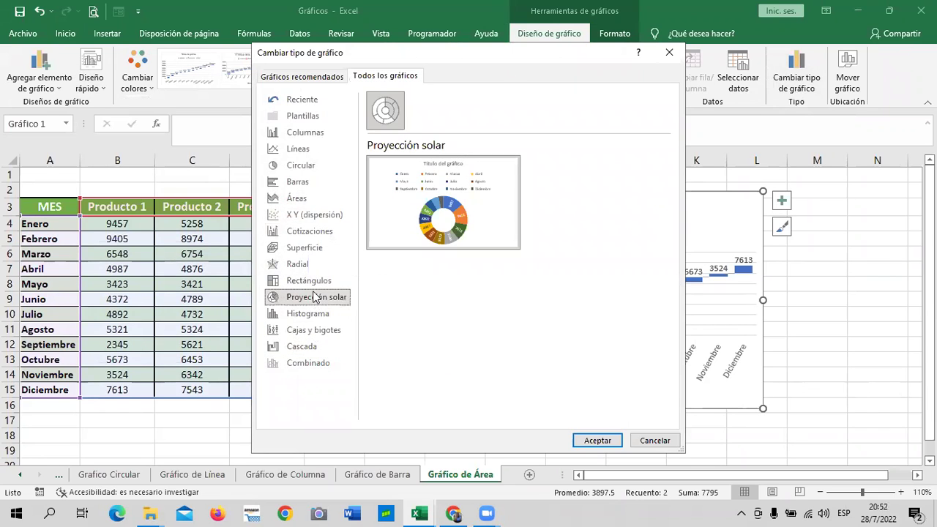
pyautogui.click(310, 279)
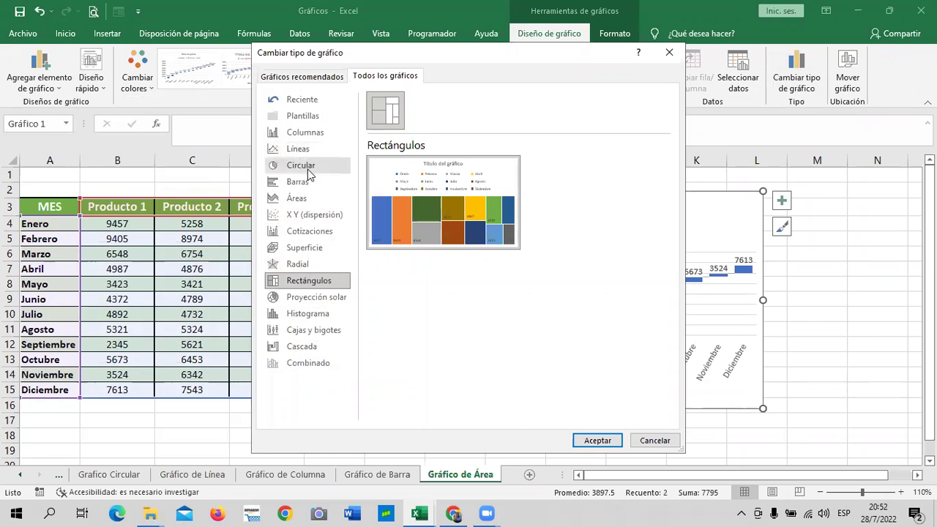
pyautogui.click(322, 197)
pyautogui.moveTo(564, 205)
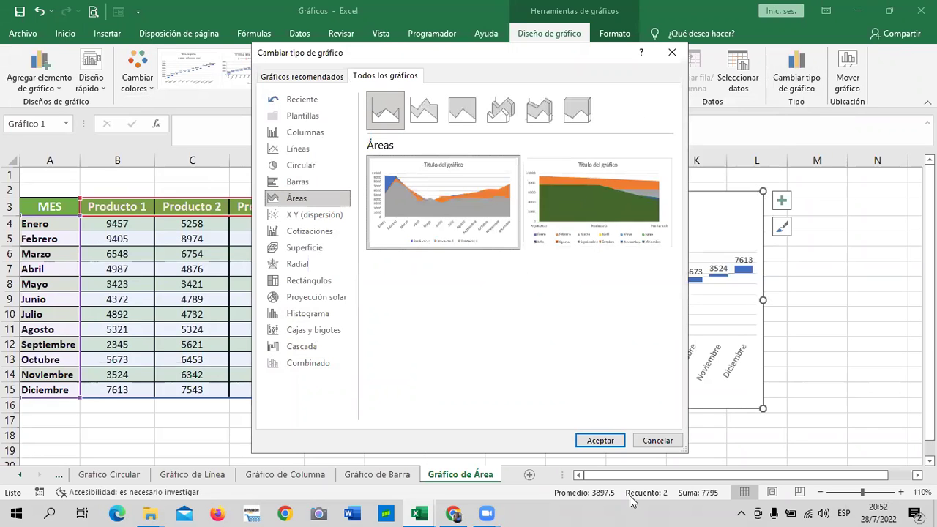
pyautogui.click(600, 441)
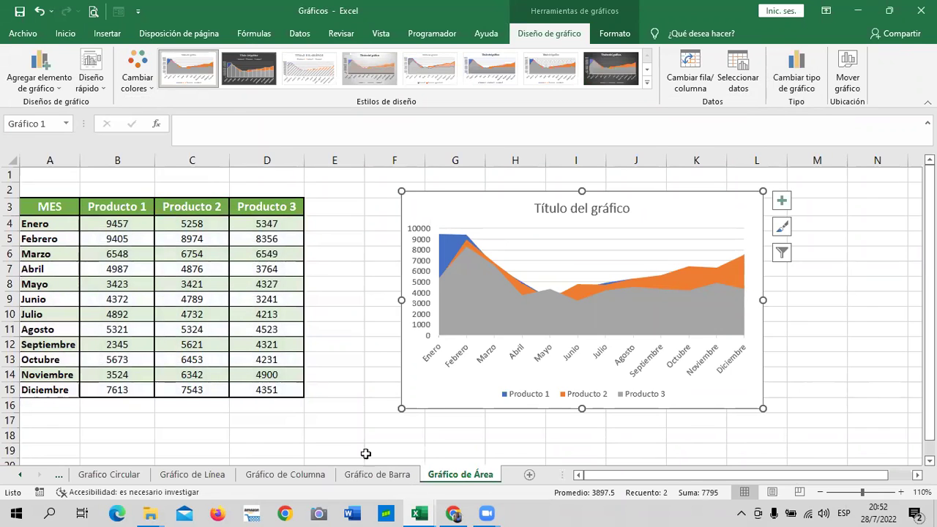
pyautogui.click(399, 437)
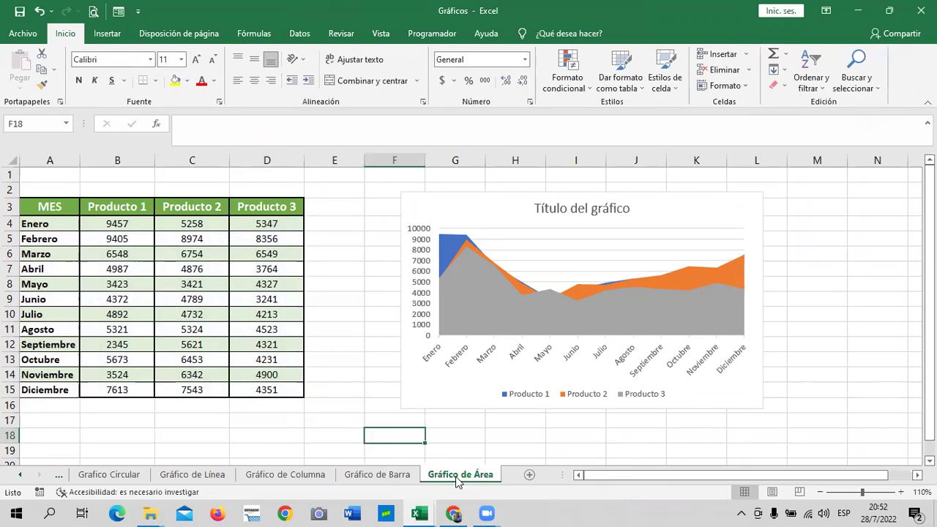
# On the Gráfico de Barra sheet, select cell E8 and open the Insertar gráfico recommendations.
pyautogui.click(396, 477)
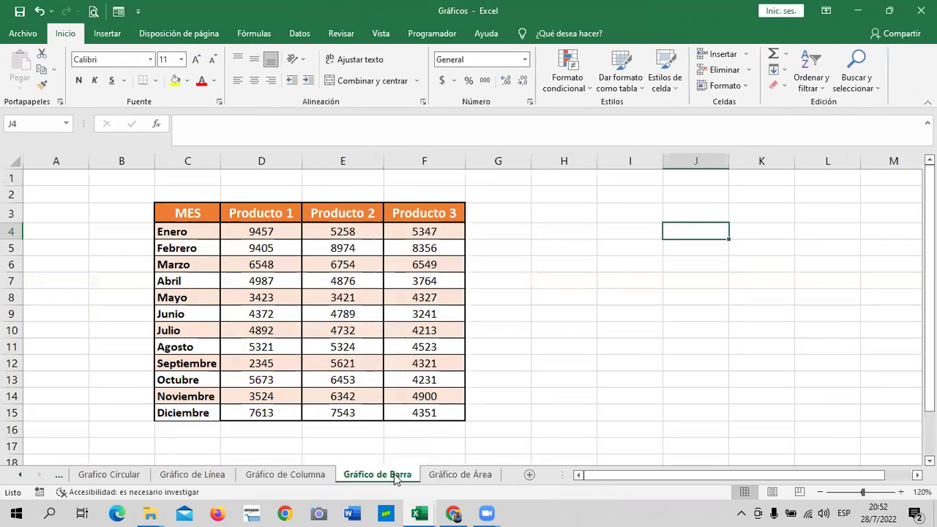
pyautogui.click(356, 299)
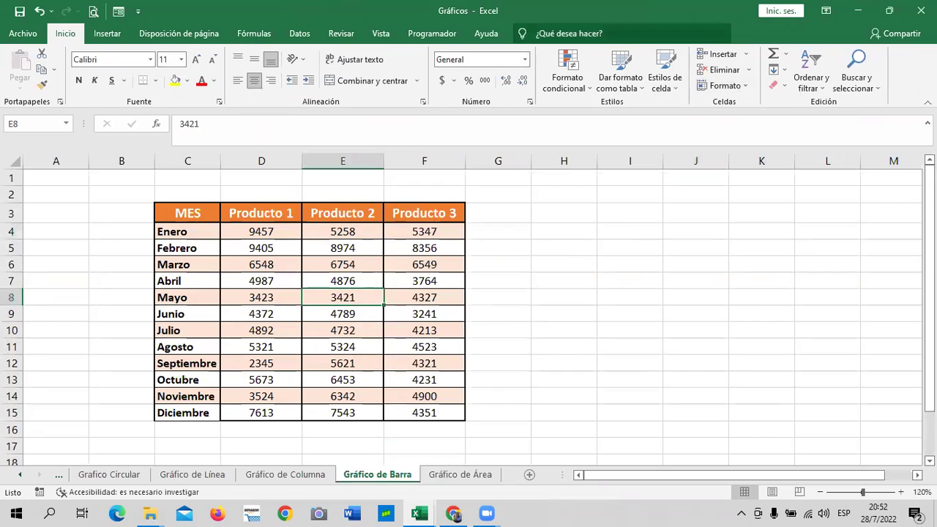
pyautogui.scroll(-1, 377, 95)
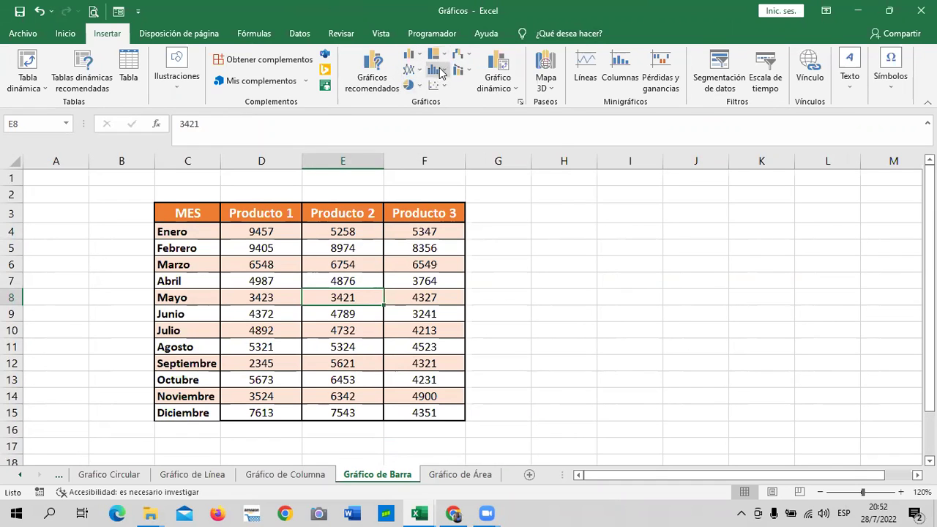
pyautogui.click(441, 70)
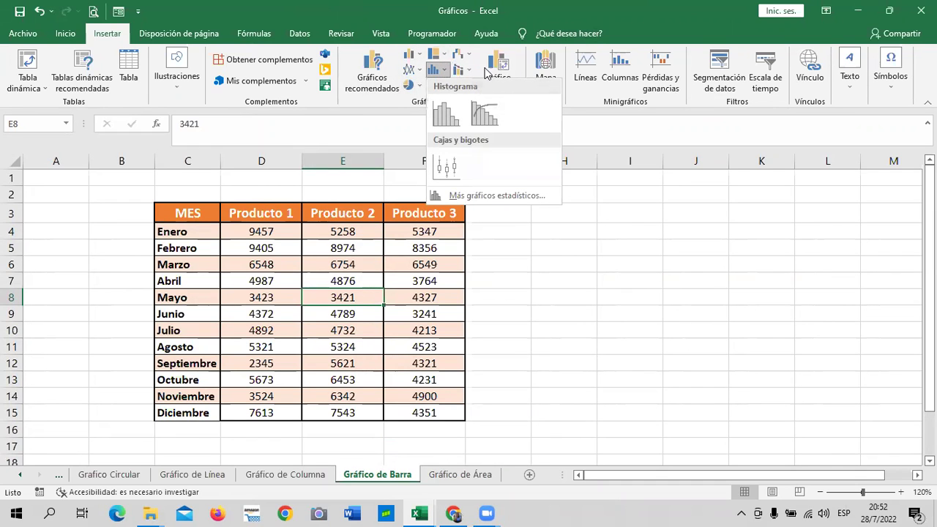
pyautogui.click(371, 77)
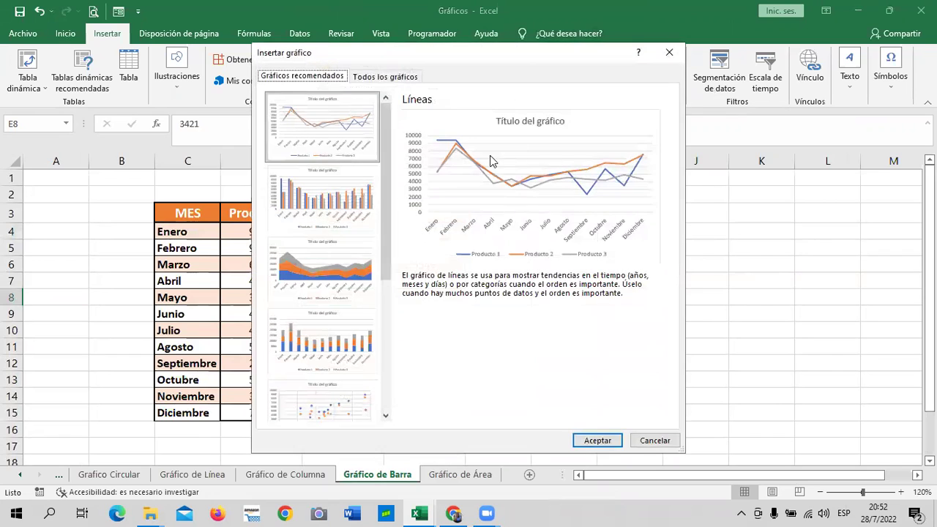
# Insert a Barras agrupadas chart from Todos los gráficos > Barras, after trying the 3D variant.
pyautogui.click(398, 76)
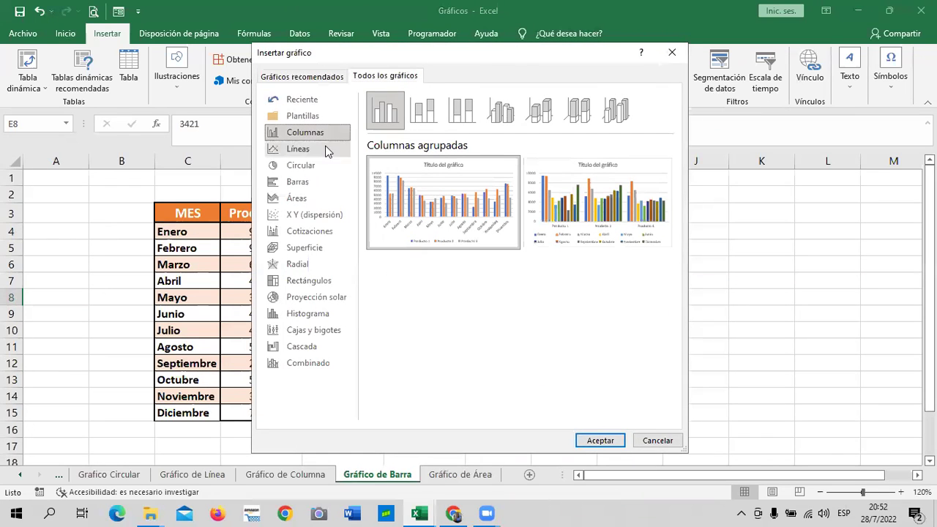
pyautogui.click(318, 189)
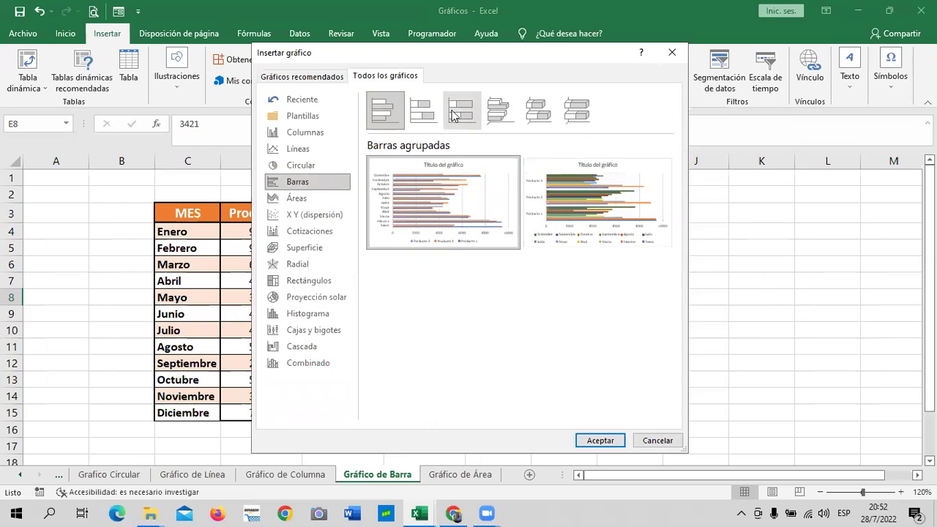
pyautogui.click(501, 113)
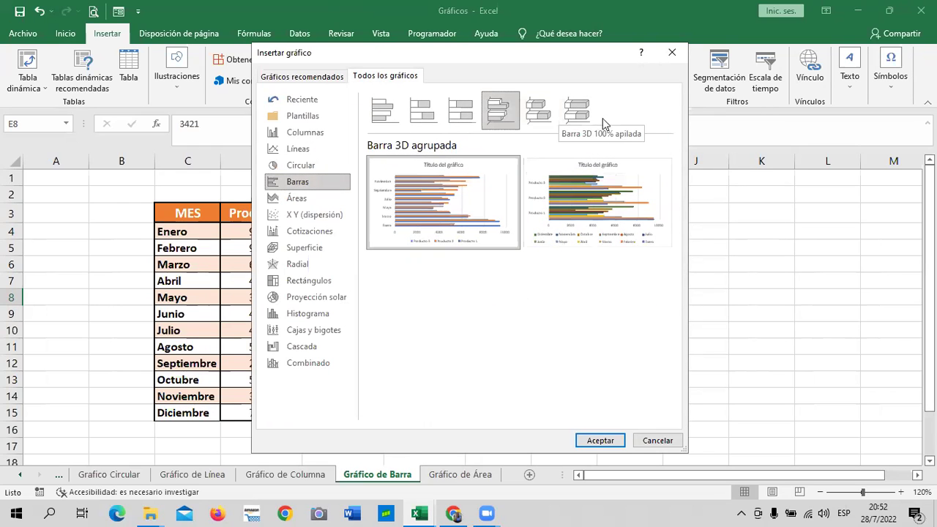
pyautogui.moveTo(596, 205)
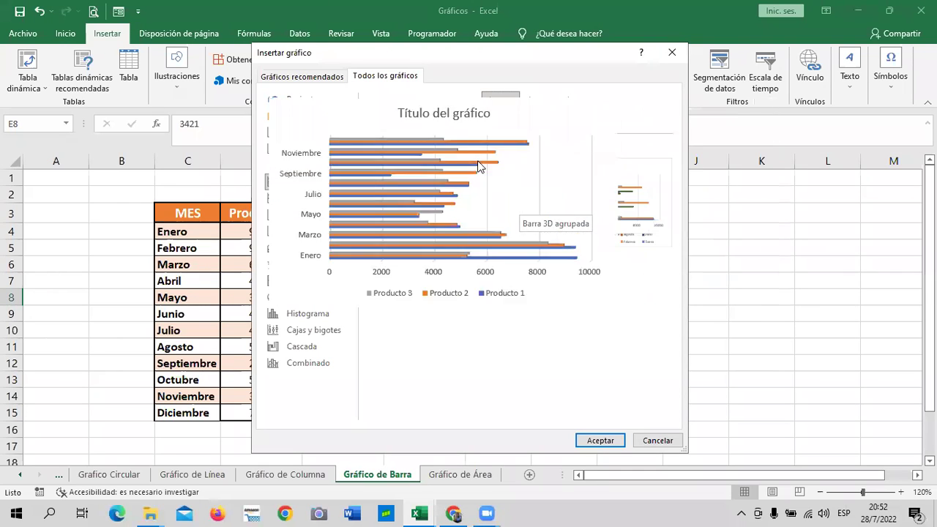
pyautogui.moveTo(428, 182)
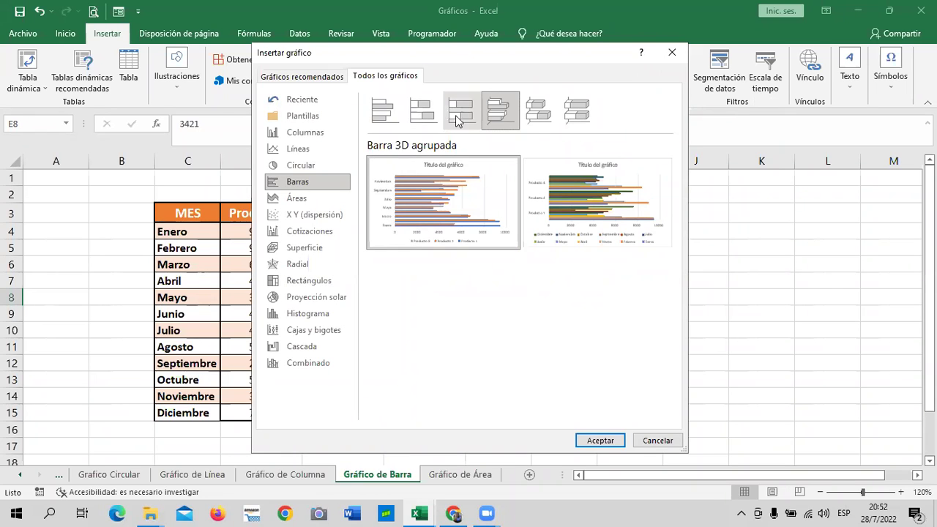
pyautogui.click(380, 114)
pyautogui.moveTo(417, 199)
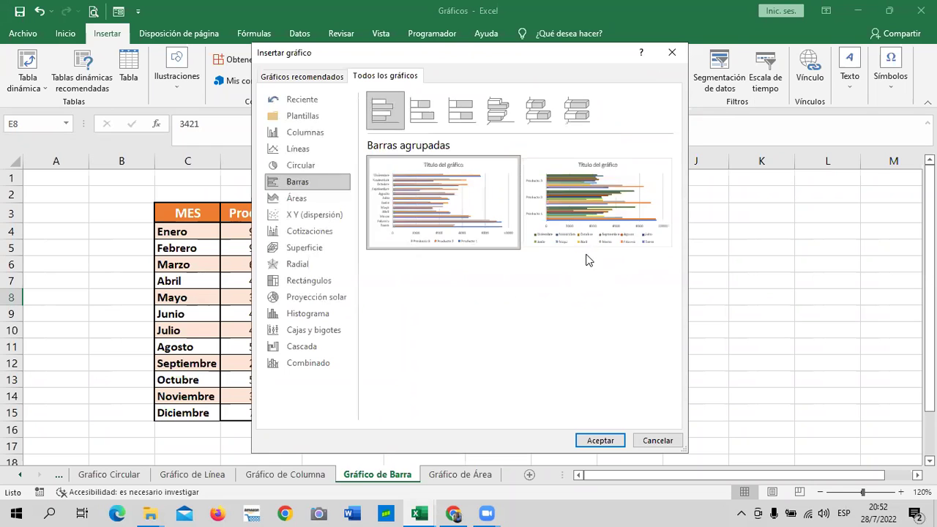
pyautogui.click(590, 439)
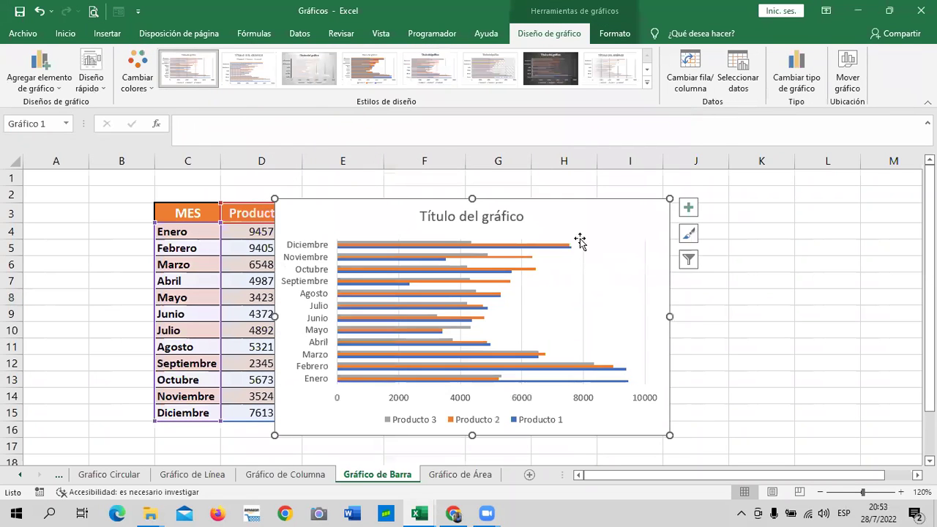
# Move the bar chart beside the table and switch row/column to group bars by product.
pyautogui.moveTo(579, 240); pyautogui.dragTo(798, 211)
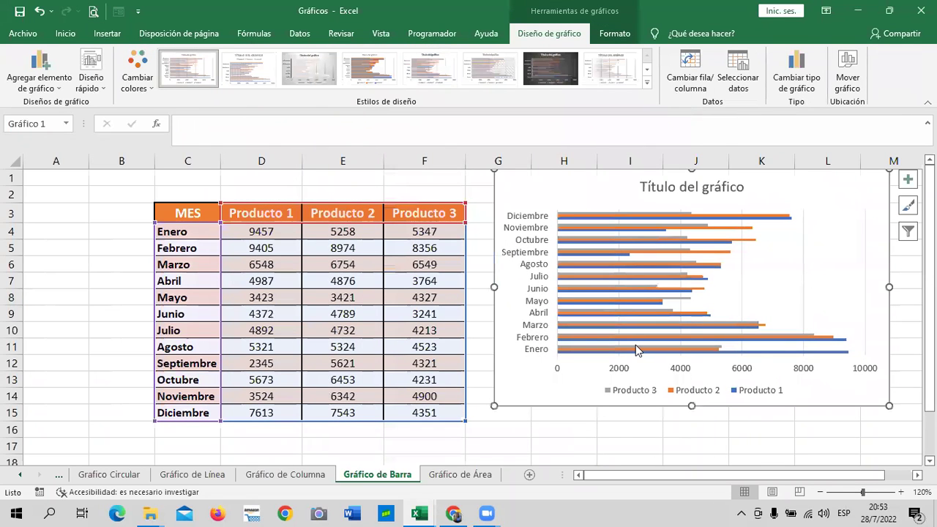
pyautogui.moveTo(635, 350)
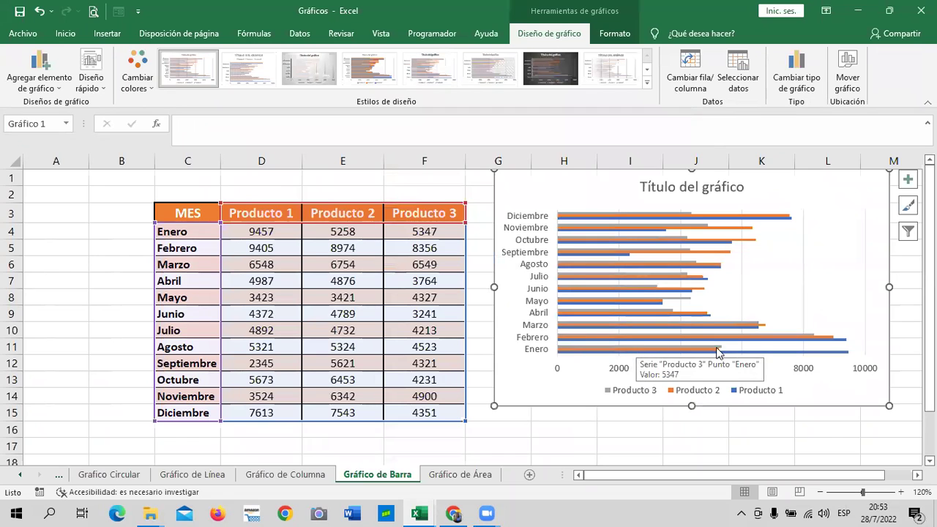
pyautogui.click(808, 218)
pyautogui.moveTo(805, 243); pyautogui.dragTo(803, 242)
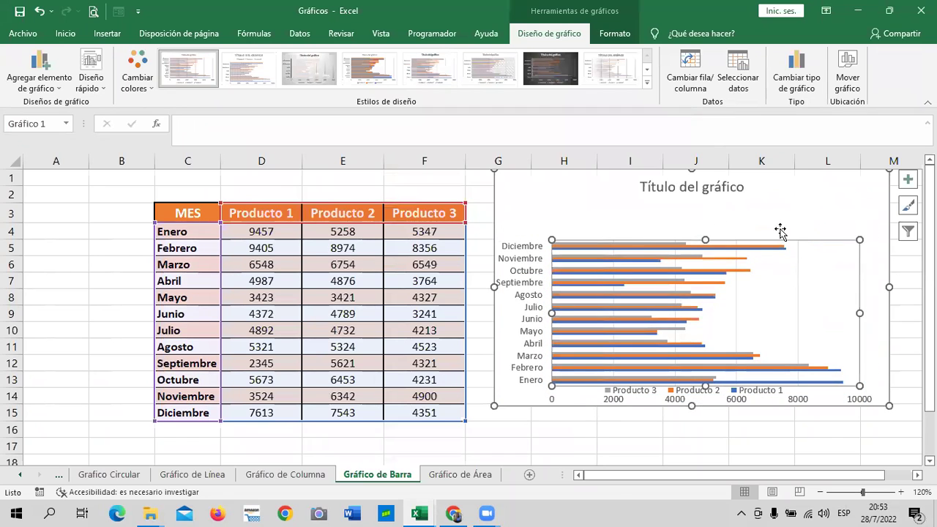
pyautogui.click(40, 11)
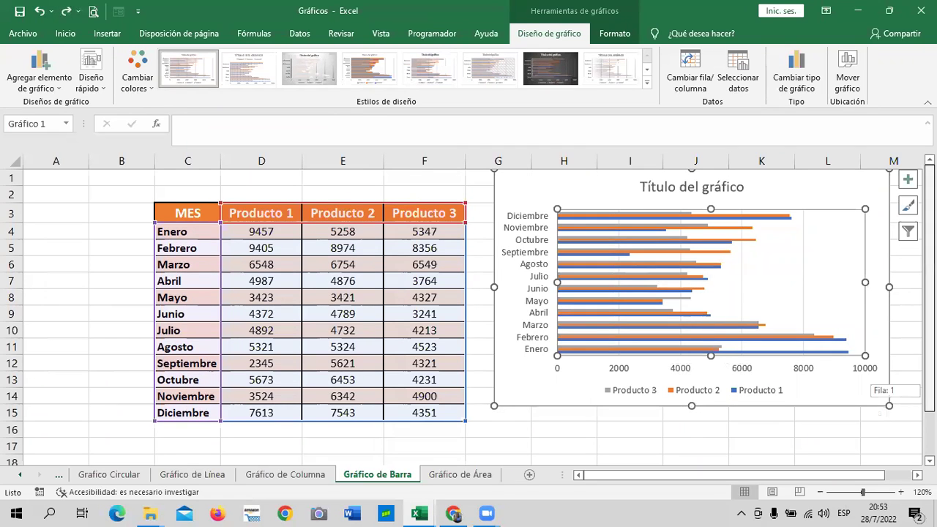
pyautogui.moveTo(861, 188); pyautogui.dragTo(847, 216)
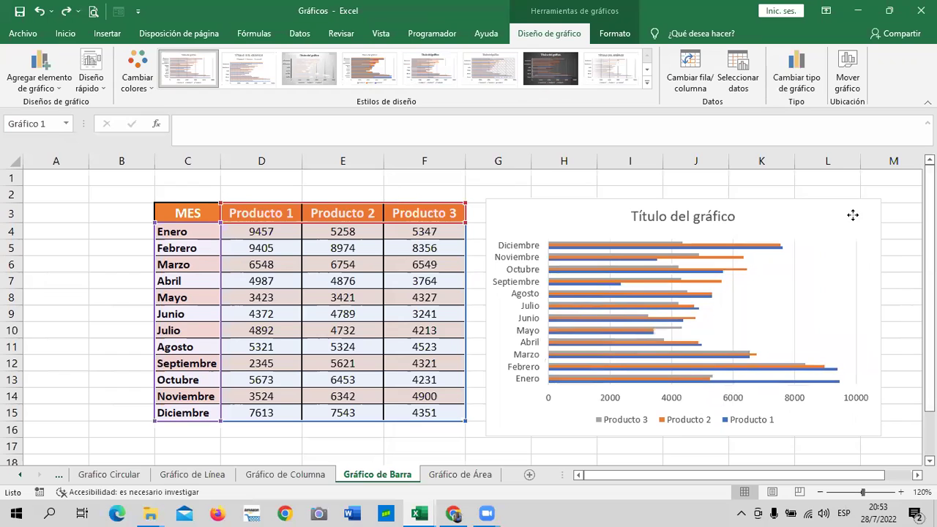
pyautogui.click(692, 71)
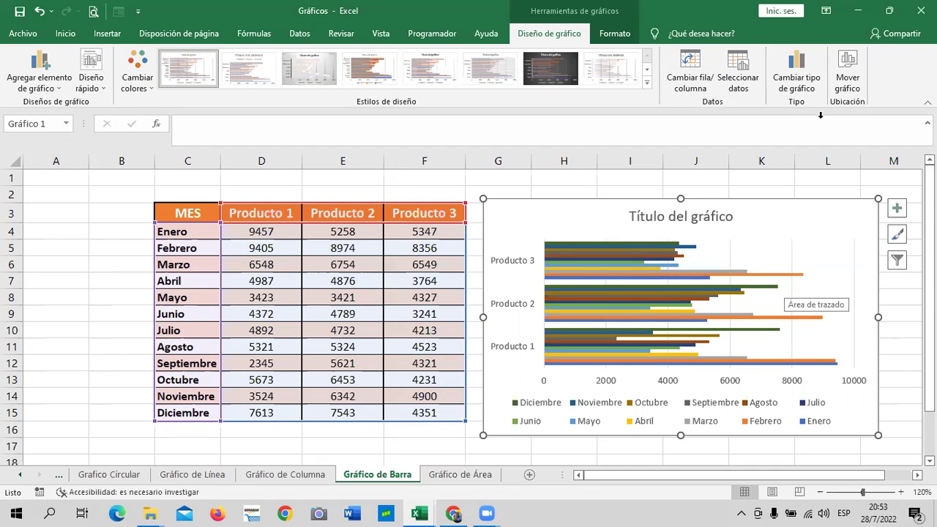
pyautogui.click(696, 67)
pyautogui.click(697, 68)
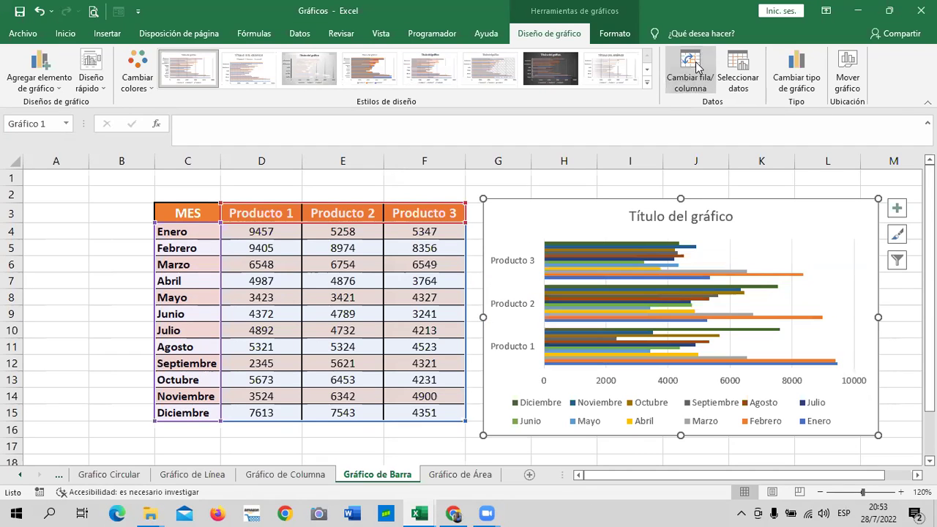
pyautogui.click(897, 262)
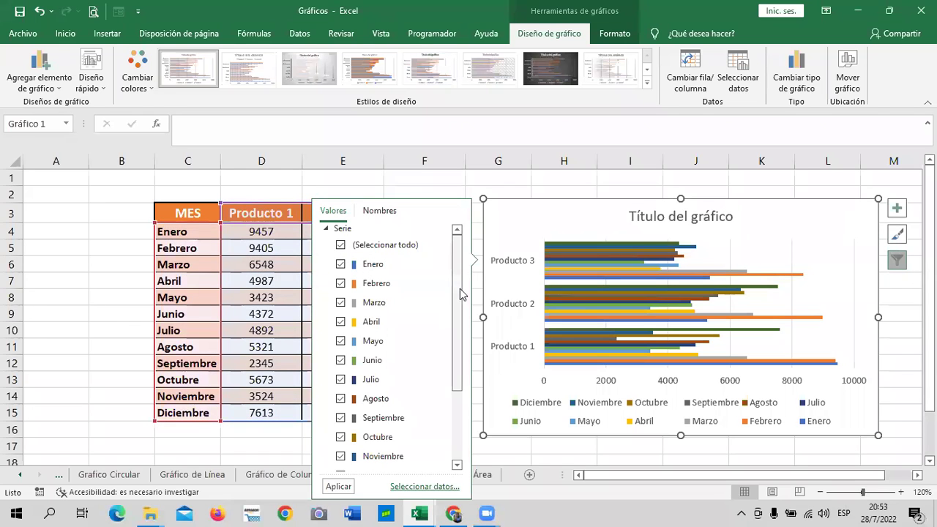
pyautogui.moveTo(456, 300); pyautogui.dragTo(456, 369)
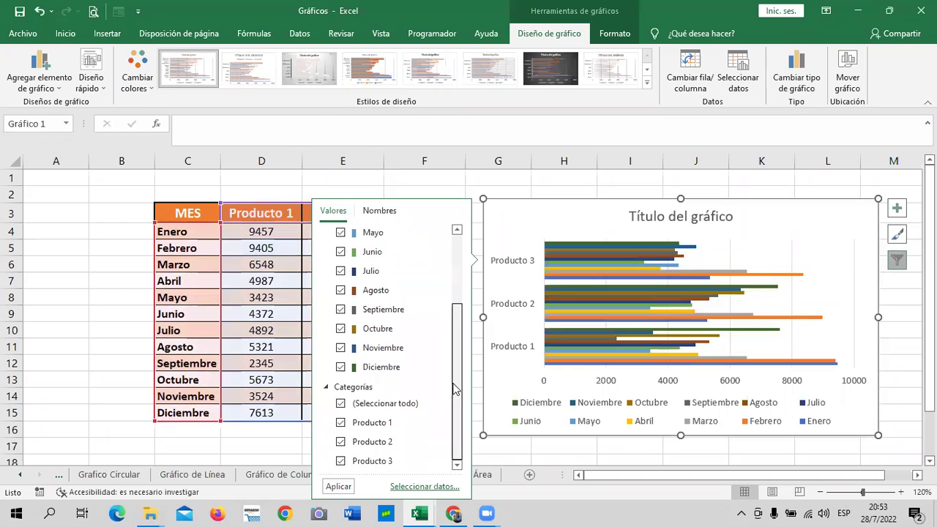
pyautogui.click(341, 405)
pyautogui.click(341, 423)
pyautogui.click(339, 486)
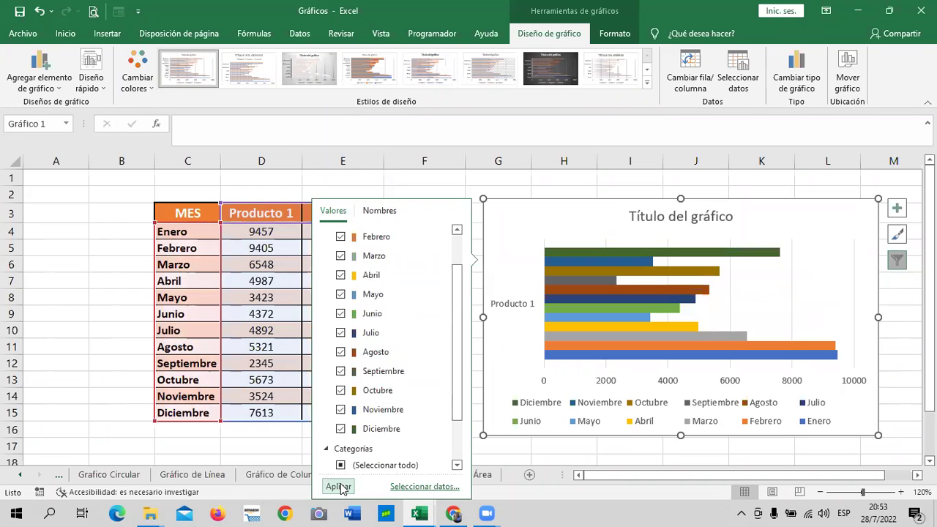
pyautogui.click(524, 232)
pyautogui.moveTo(561, 326)
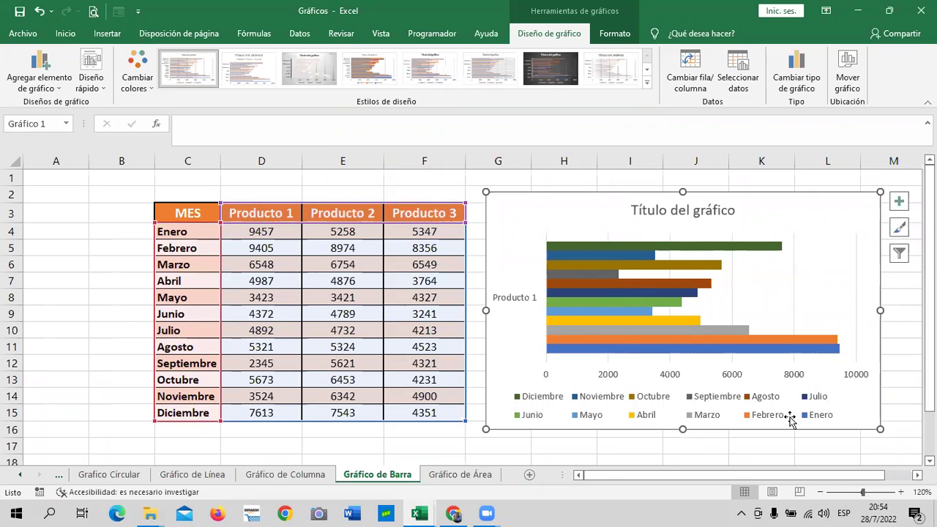
pyautogui.moveTo(617, 332)
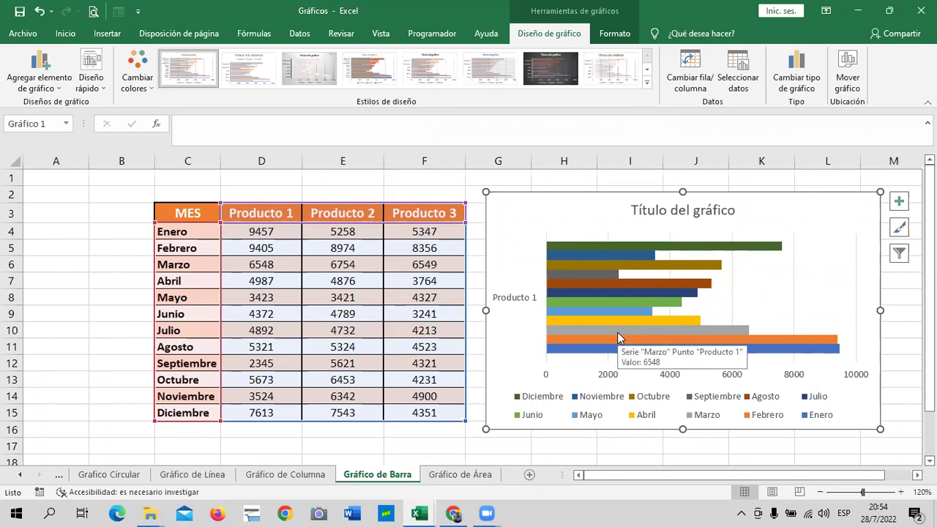
pyautogui.click(899, 253)
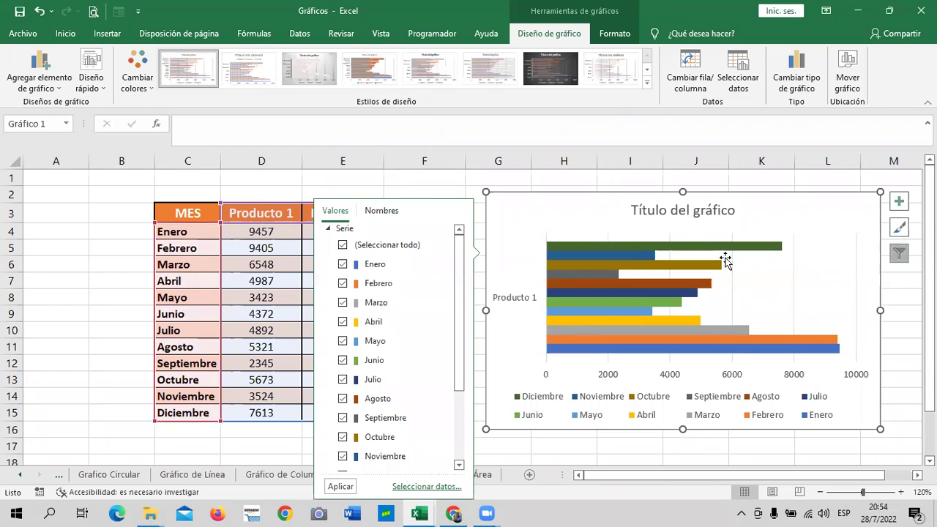
pyautogui.moveTo(461, 293); pyautogui.dragTo(431, 405)
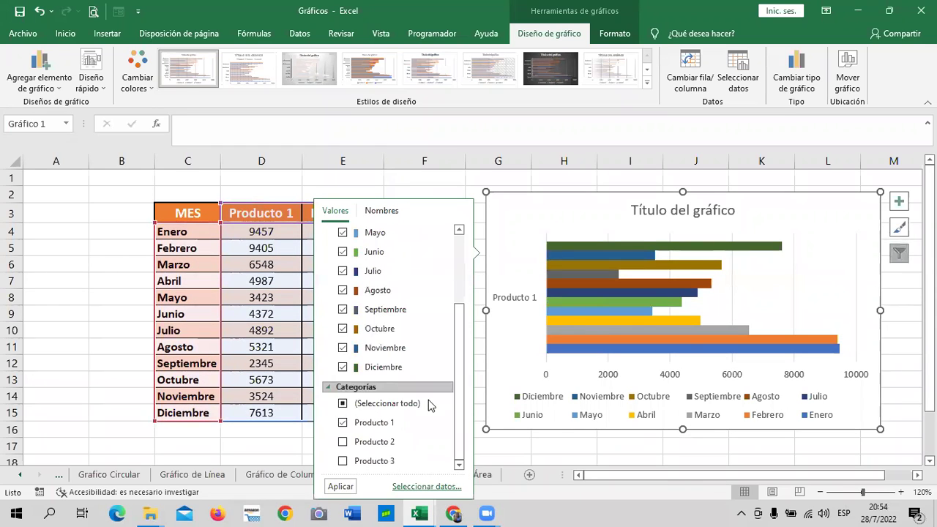
pyautogui.click(343, 404)
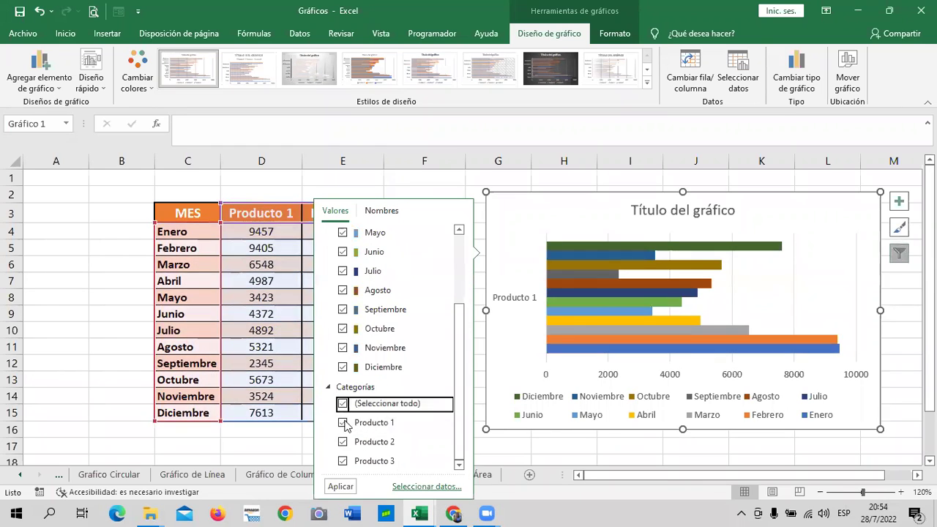
pyautogui.click(340, 485)
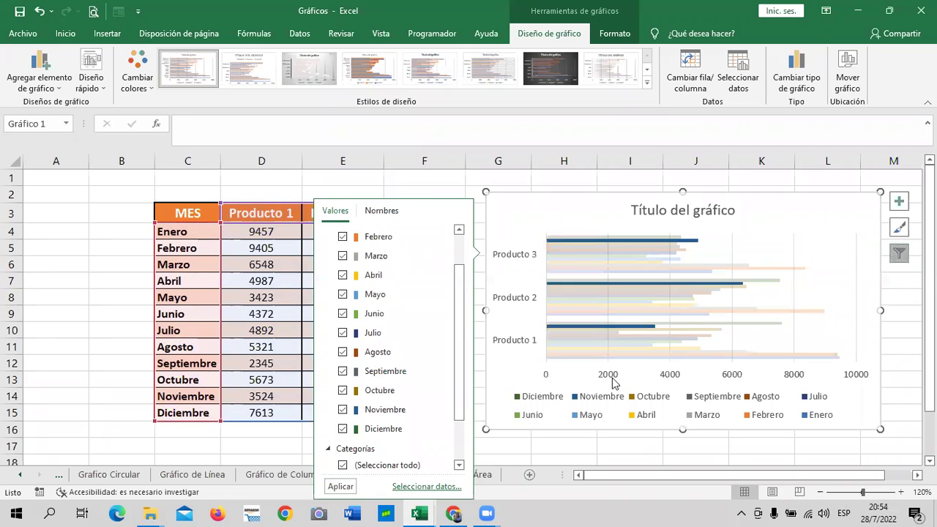
pyautogui.click(914, 322)
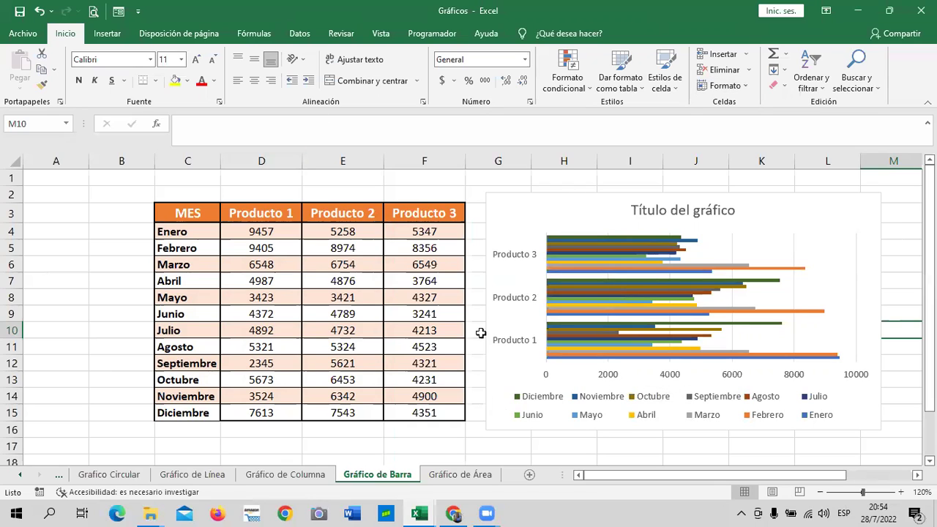
# Browse the Área, Barra, Columna, Línea, Circular and Gráfico1 sheets, then reach Grafico Radial.
pyautogui.click(469, 473)
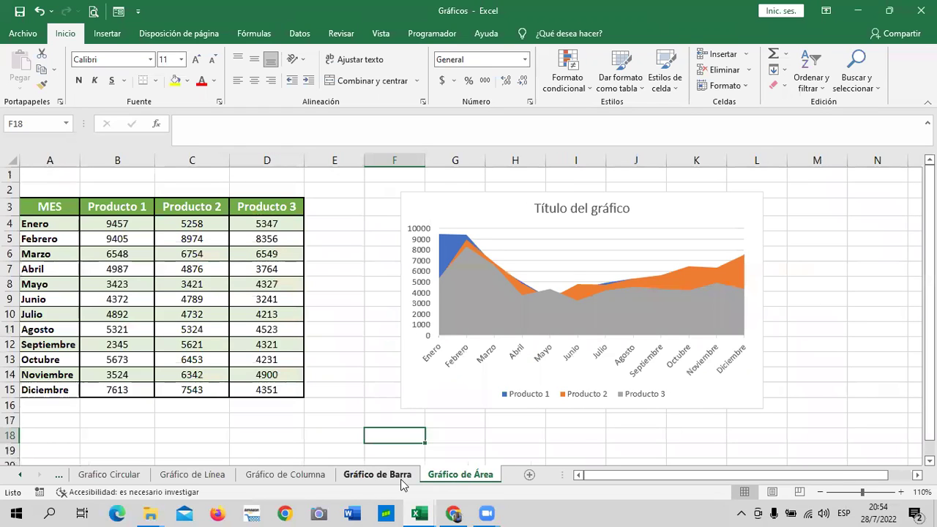
pyautogui.click(391, 476)
pyautogui.click(300, 475)
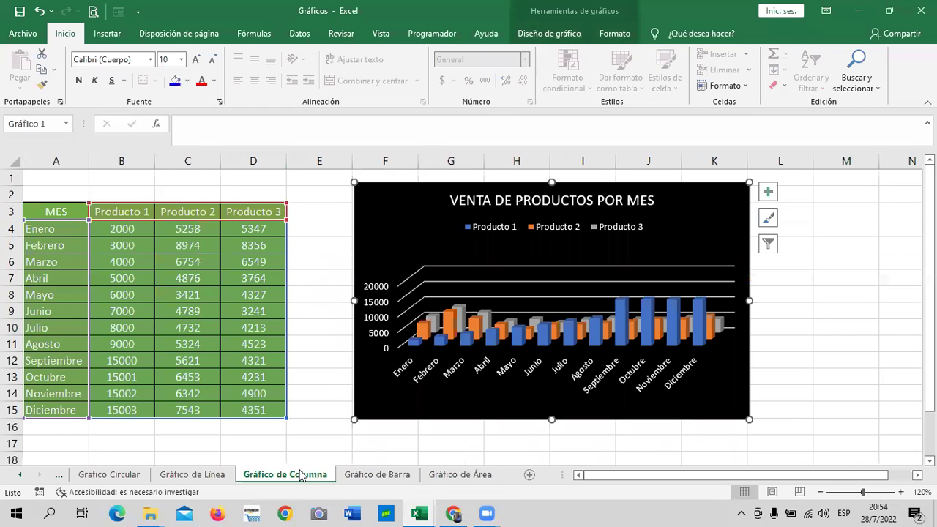
pyautogui.click(216, 474)
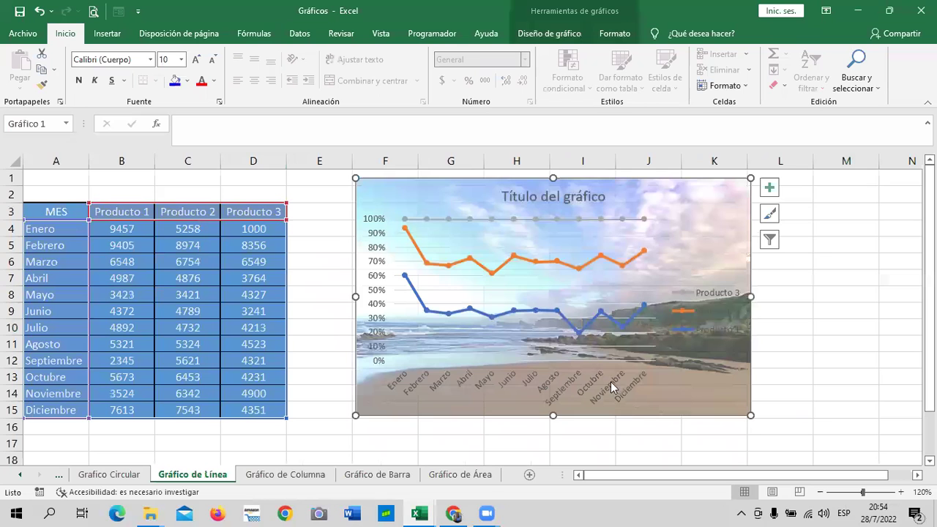
pyautogui.click(109, 475)
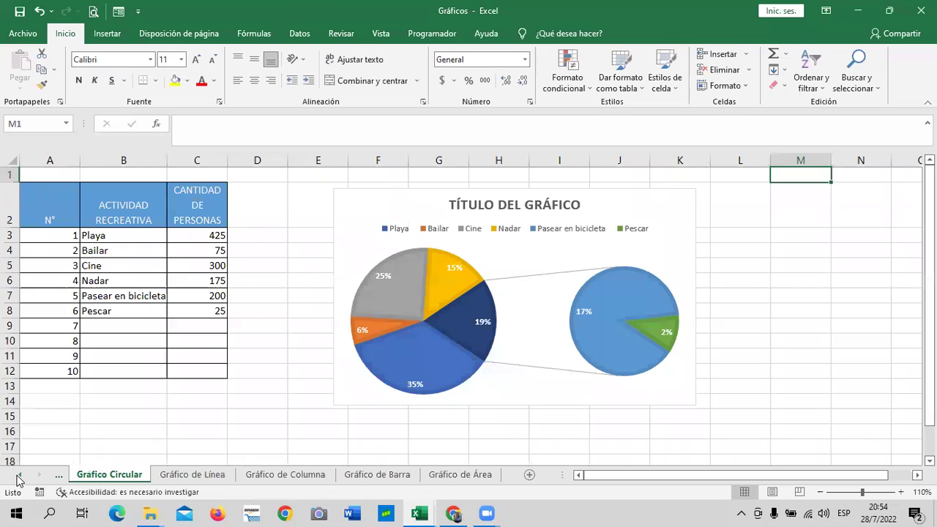
pyautogui.click(18, 476)
pyautogui.click(92, 474)
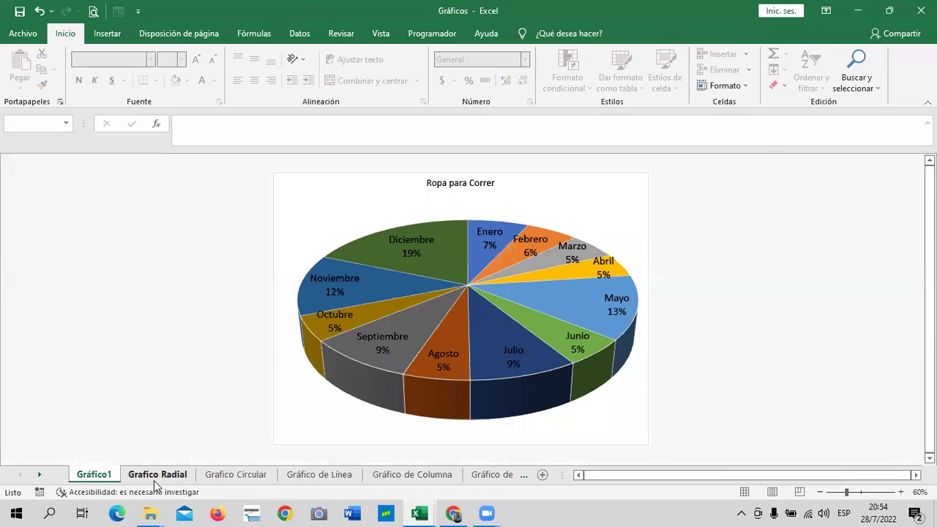
pyautogui.click(155, 474)
pyautogui.click(117, 33)
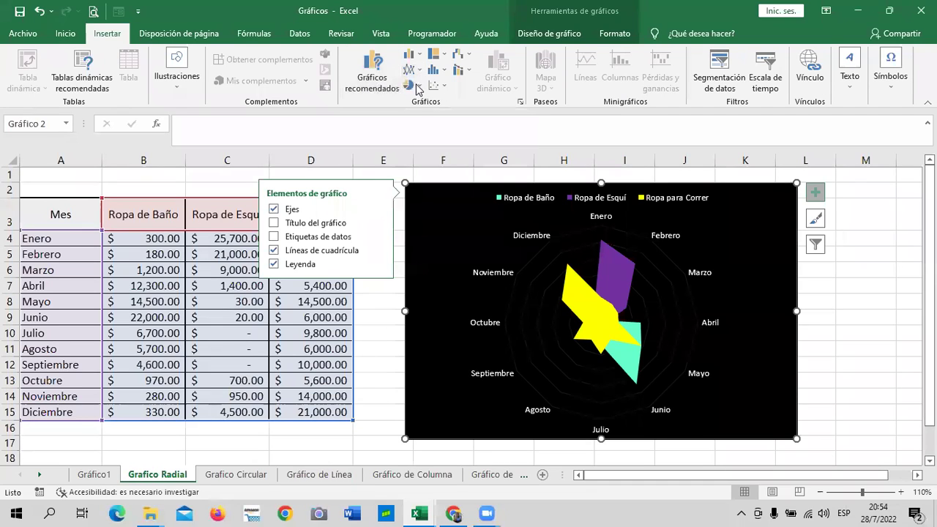
# Open Cambiar tipo de gráfico for the radar chart and view templates, recent types and recommended charts.
pyautogui.click(521, 103)
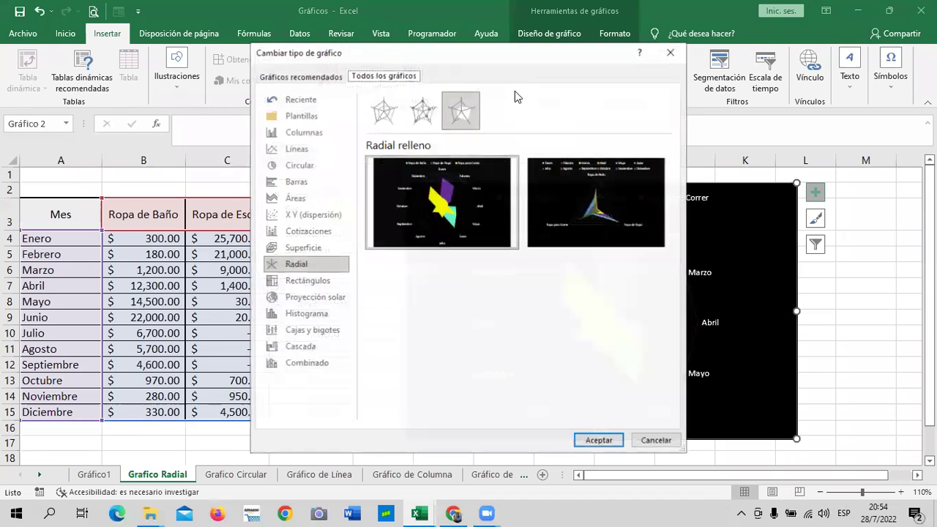
pyautogui.click(290, 119)
pyautogui.click(294, 103)
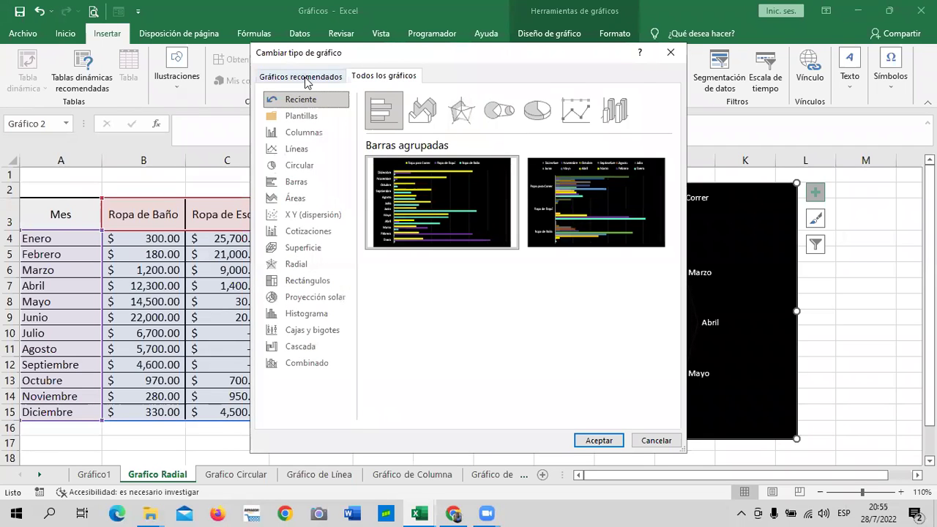
pyautogui.click(306, 79)
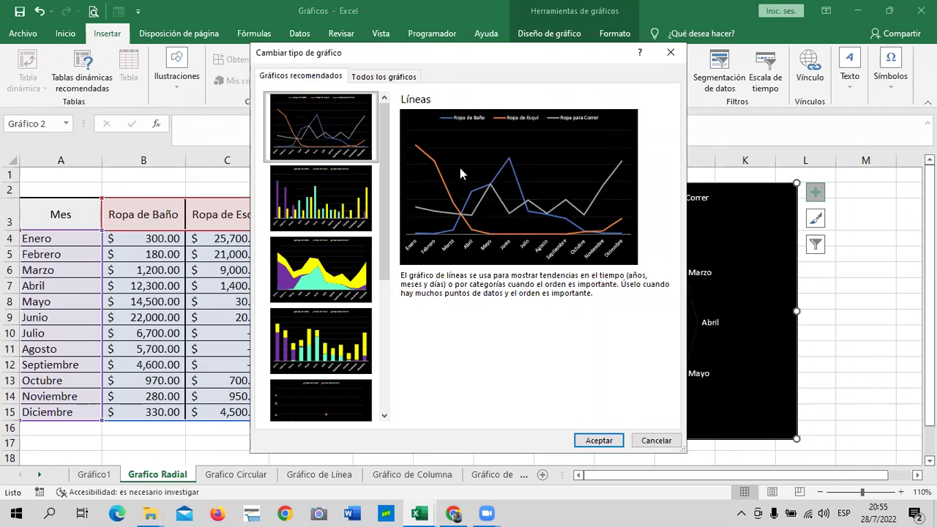
# Preview the radar data as Burbuja, Pareto, Columnas 100% apiladas and Dispersión charts.
pyautogui.moveTo(388, 235); pyautogui.dragTo(399, 425)
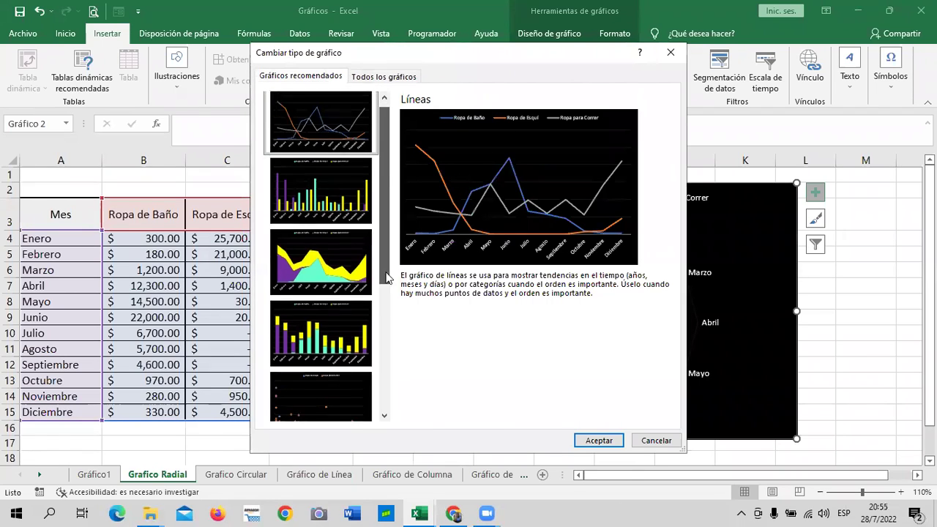
pyautogui.click(339, 243)
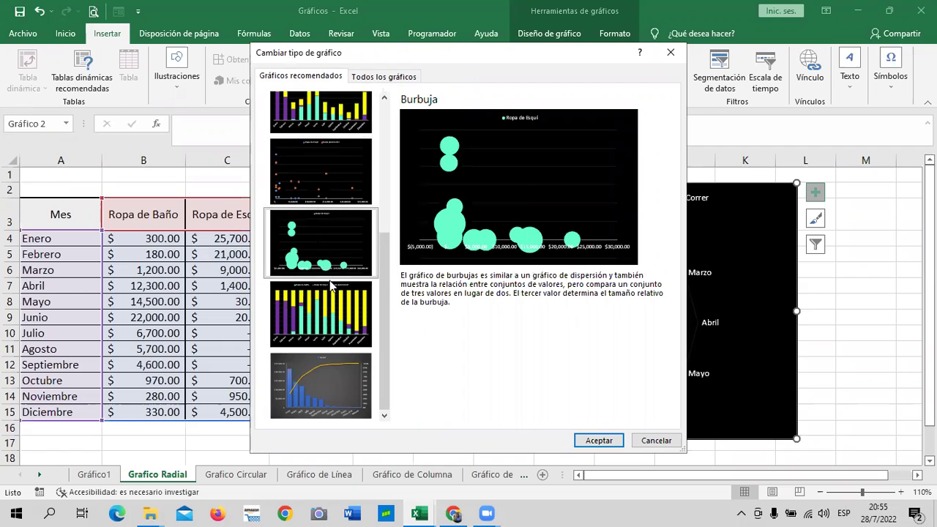
pyautogui.scroll(-3, 353, 308)
pyautogui.scroll(3, 353, 308)
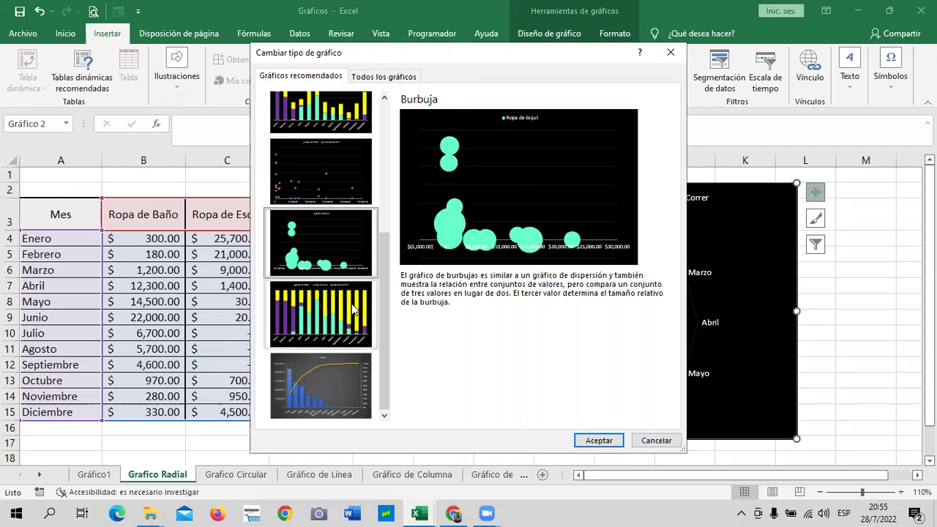
pyautogui.click(330, 376)
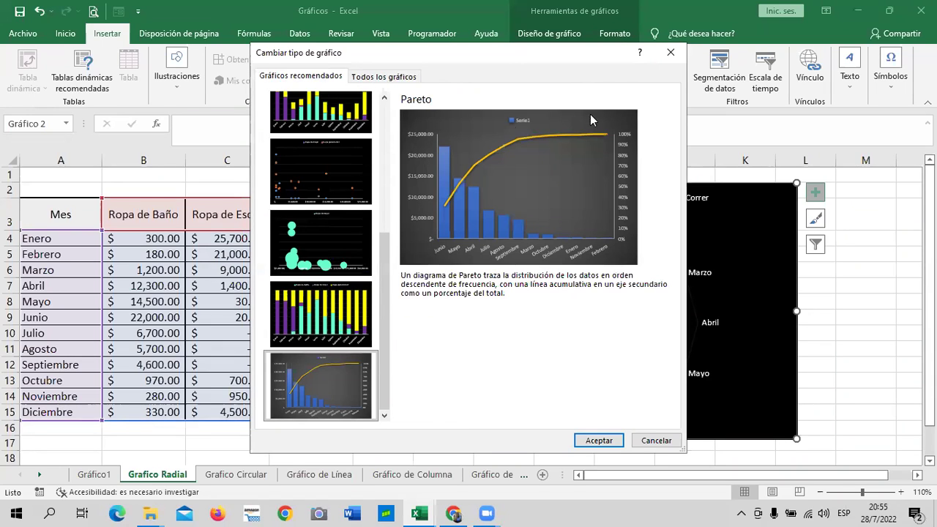
pyautogui.click(299, 314)
pyautogui.click(317, 241)
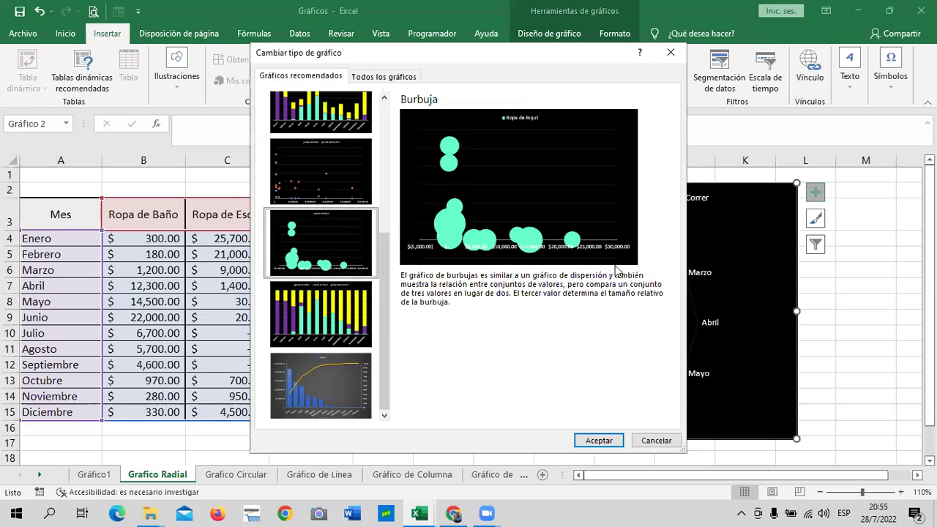
pyautogui.click(325, 172)
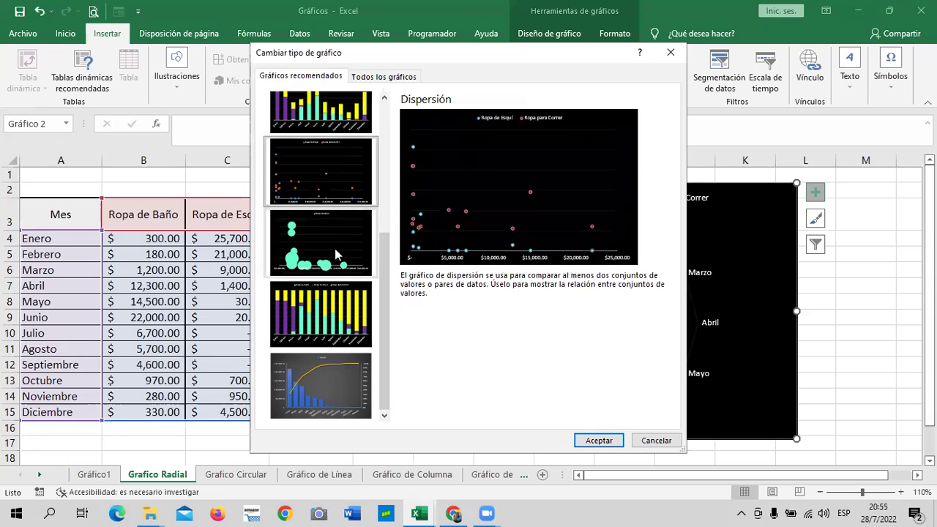
# Preview clustered columns, Líneas, Burbuja, 100% stacked and Pareto, then close without changing the chart.
pyautogui.scroll(3, 325, 176)
pyautogui.click(324, 196)
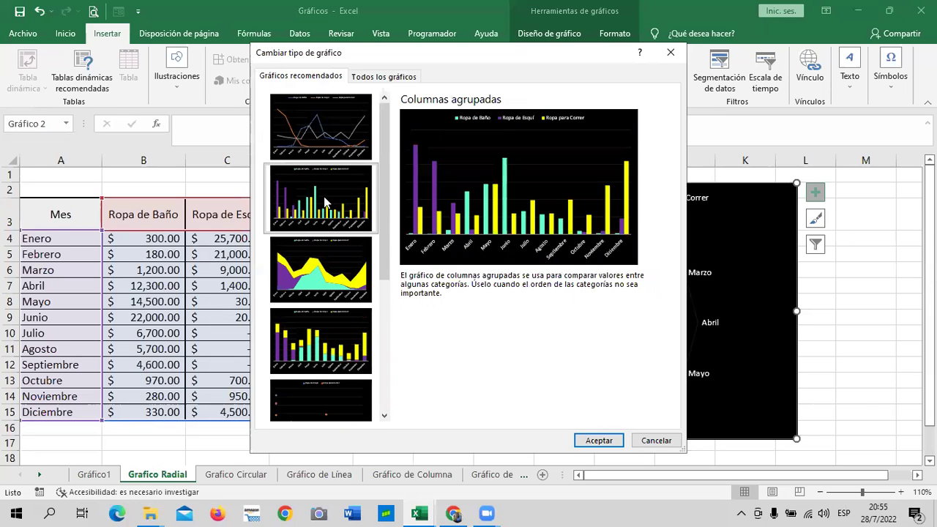
pyautogui.click(317, 140)
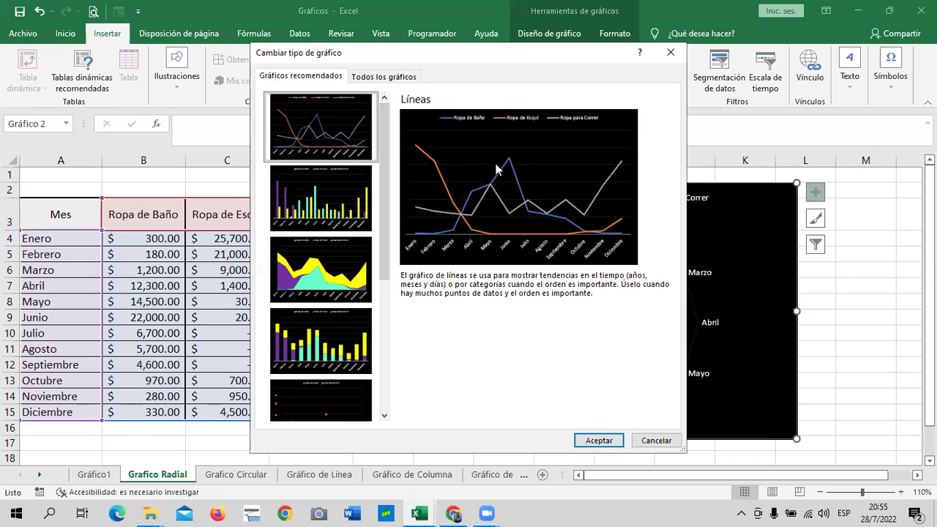
pyautogui.moveTo(383, 182); pyautogui.dragTo(364, 330)
pyautogui.click(316, 237)
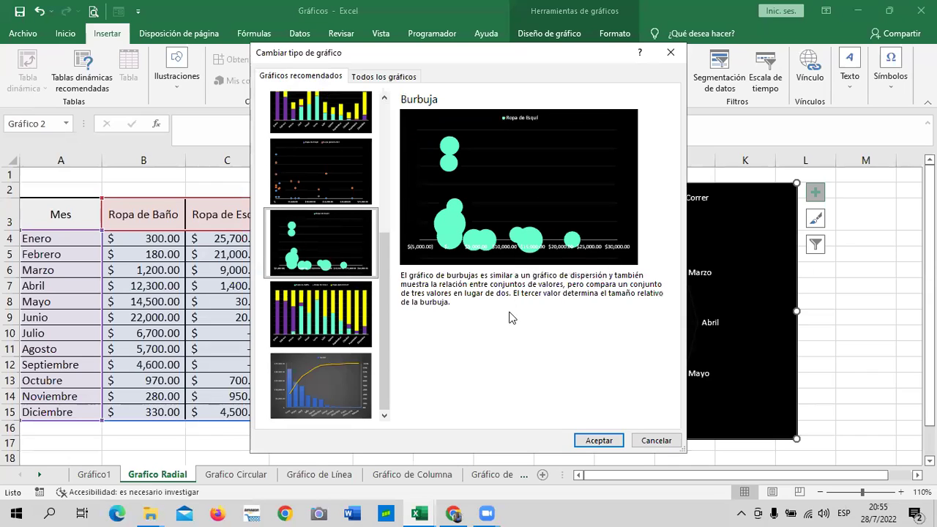
pyautogui.click(317, 311)
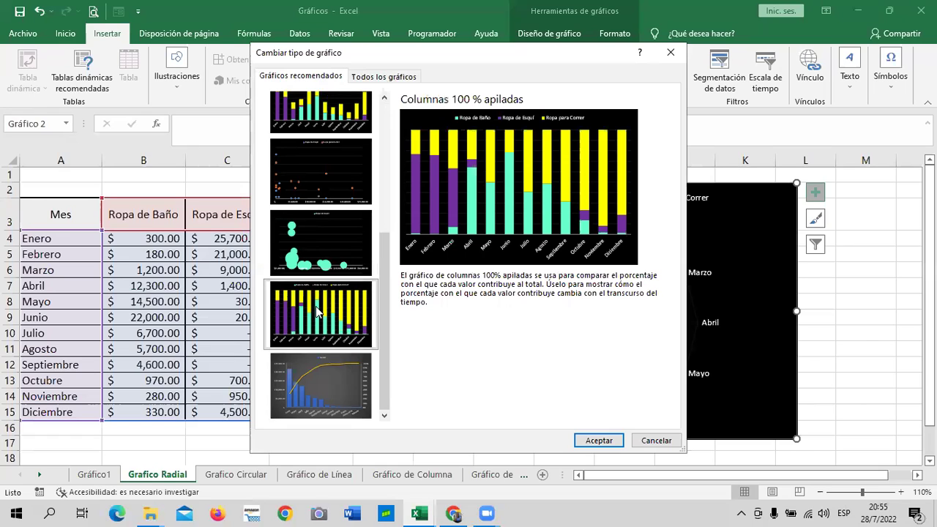
pyautogui.click(326, 385)
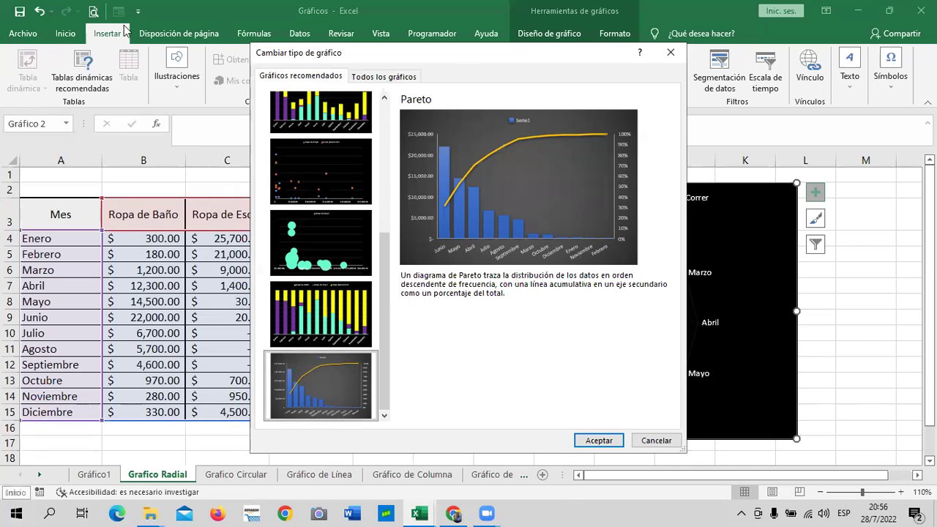
pyautogui.click(671, 52)
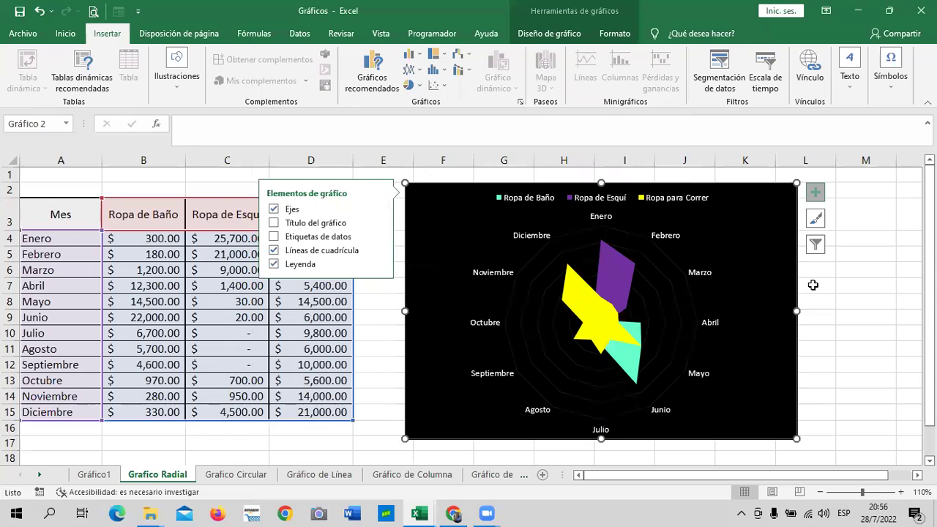
# Deselect the radar chart and step through the sheets from Gráfico1 and Gráfico de Barra to Gráfico de Área.
pyautogui.click(848, 300)
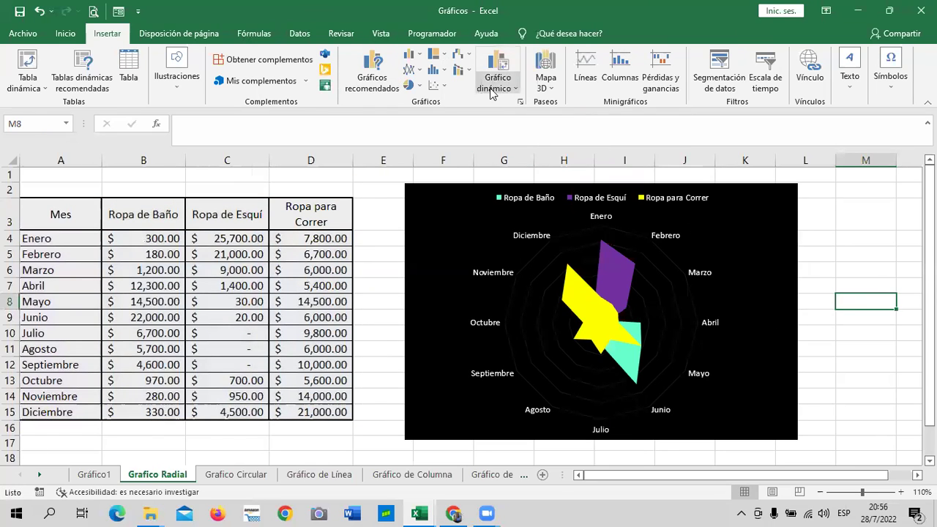
pyautogui.click(93, 475)
pyautogui.click(174, 474)
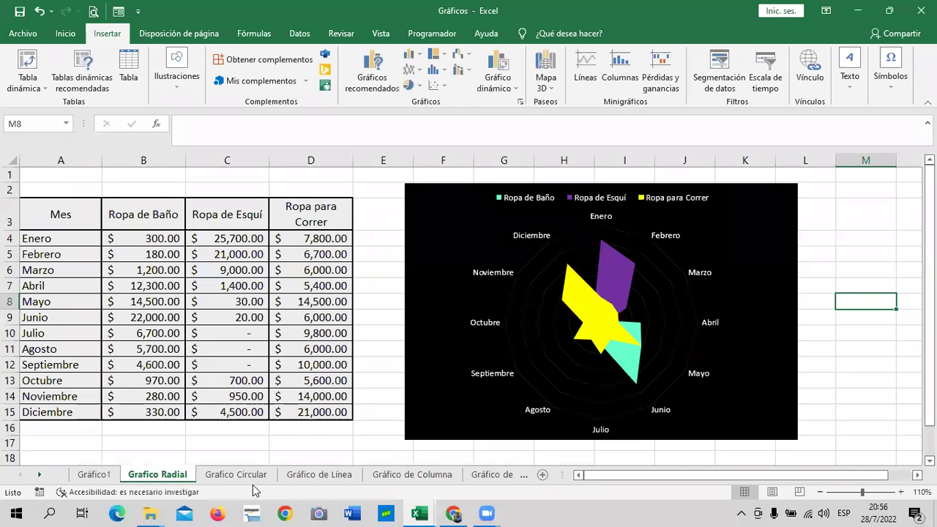
pyautogui.click(240, 475)
pyautogui.click(321, 475)
pyautogui.click(412, 475)
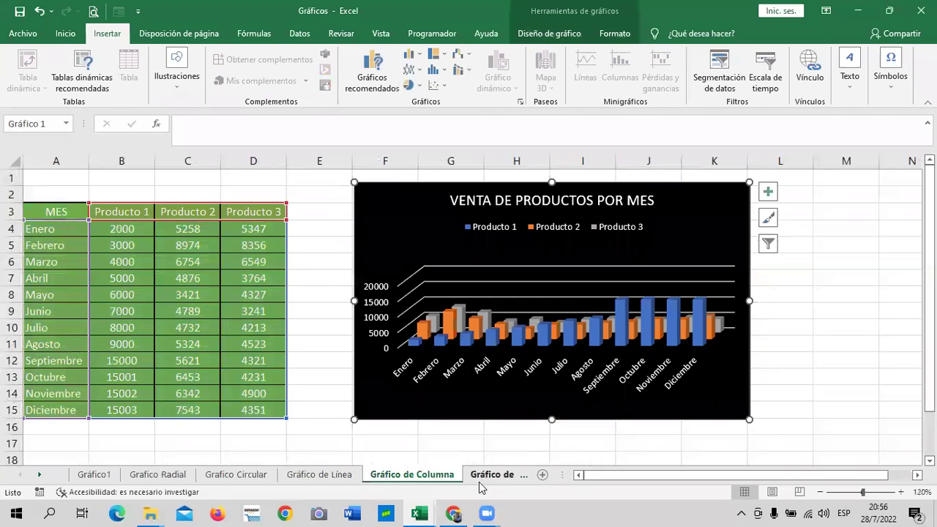
pyautogui.click(487, 476)
pyautogui.click(40, 475)
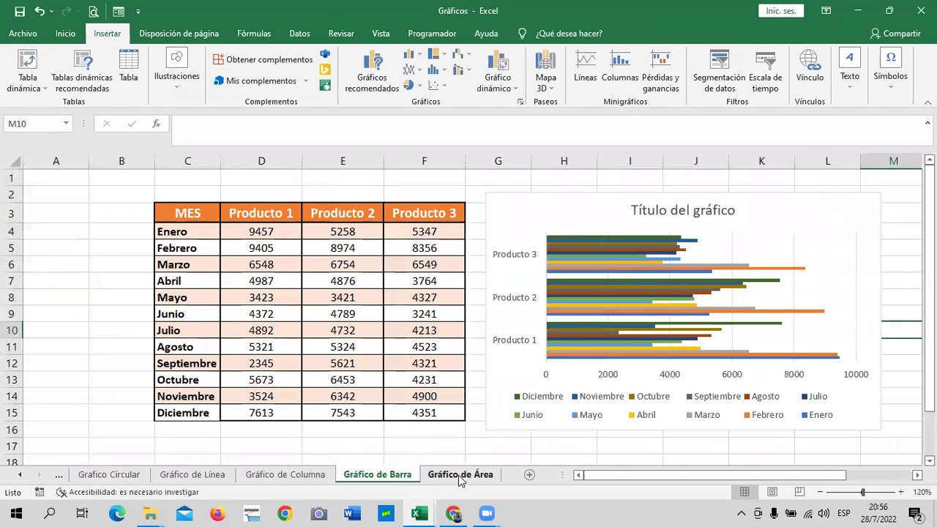
pyautogui.click(454, 477)
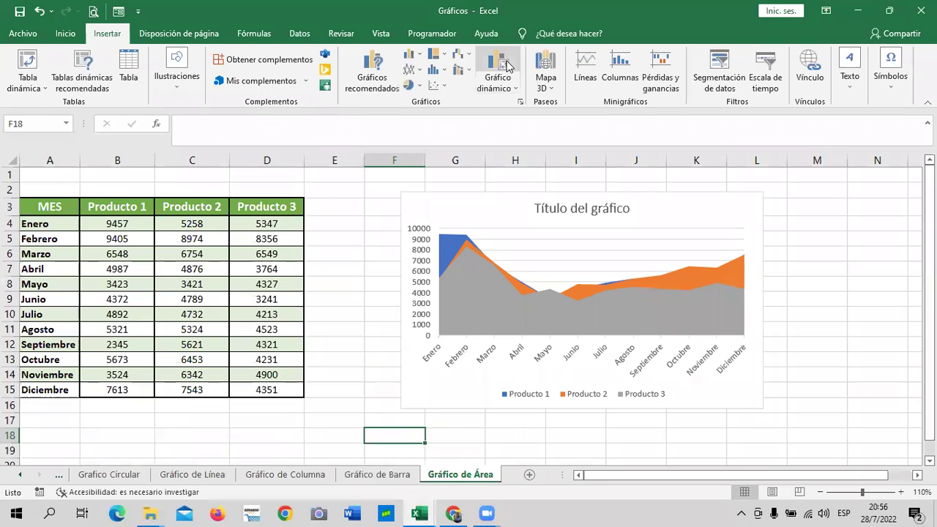